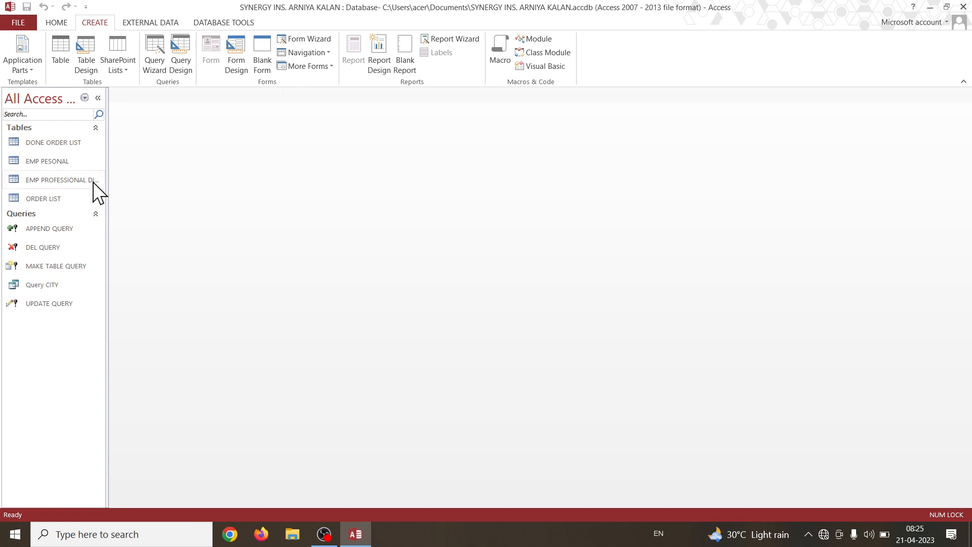
Open the EMP PROFESSIONAL DITIEL table in datasheet view and place the cursor in the second record.
double_click(80, 182)
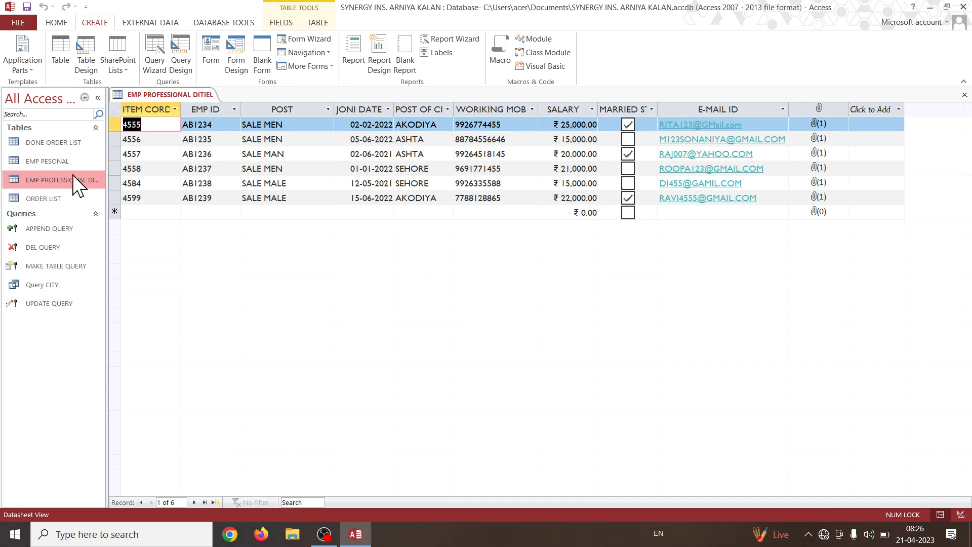
left_click(139, 140)
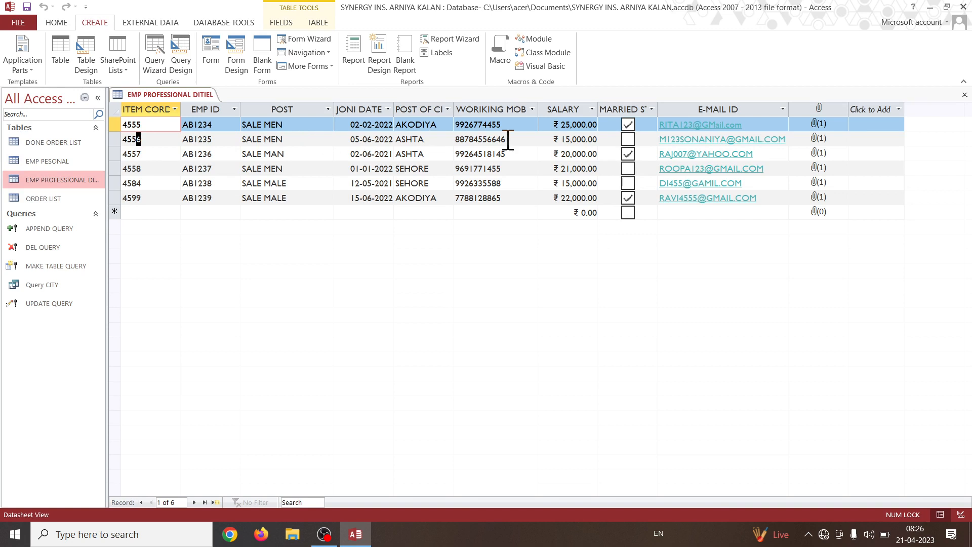
left_click_drag(748, 139, 790, 140)
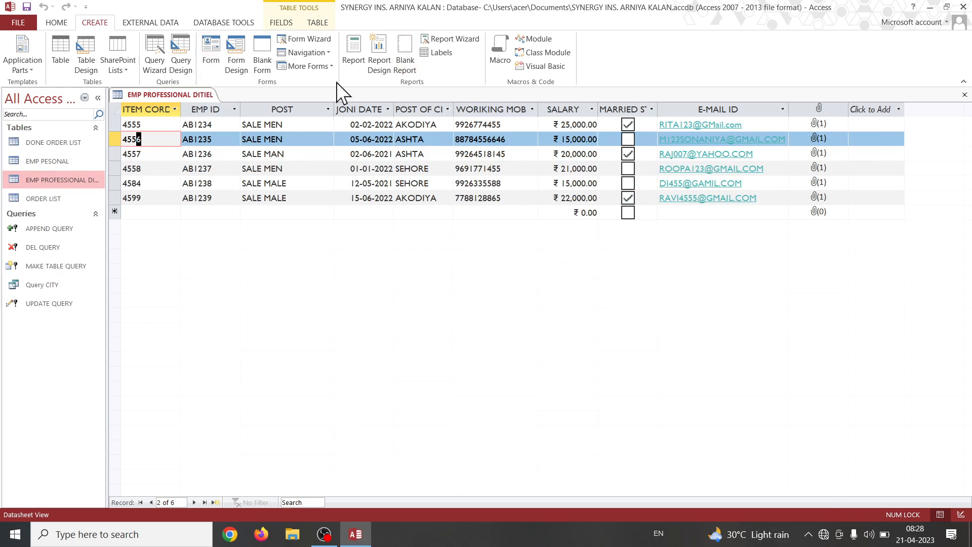
Create a simple form from the EMP PROFESSIONAL DITIEL table and close it without saving.
left_click(213, 62)
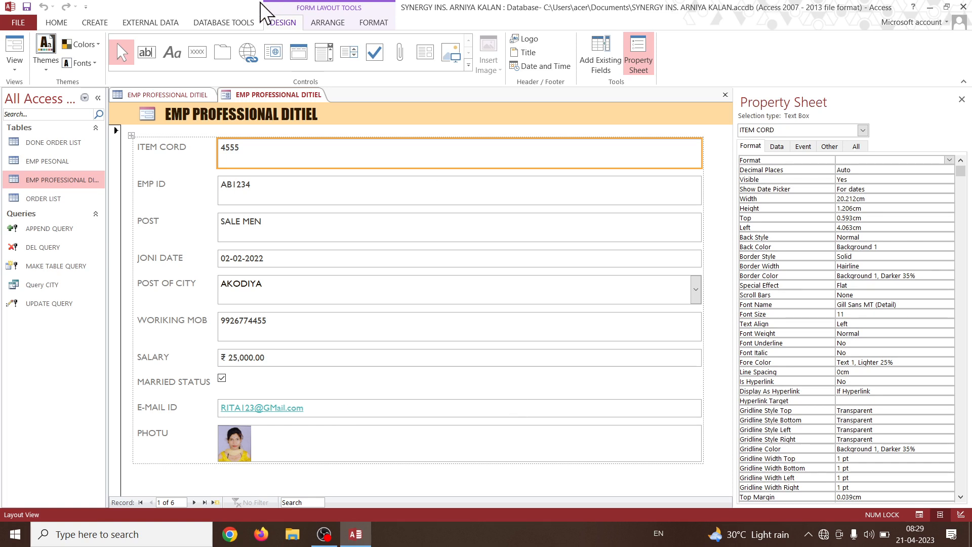
left_click(725, 94)
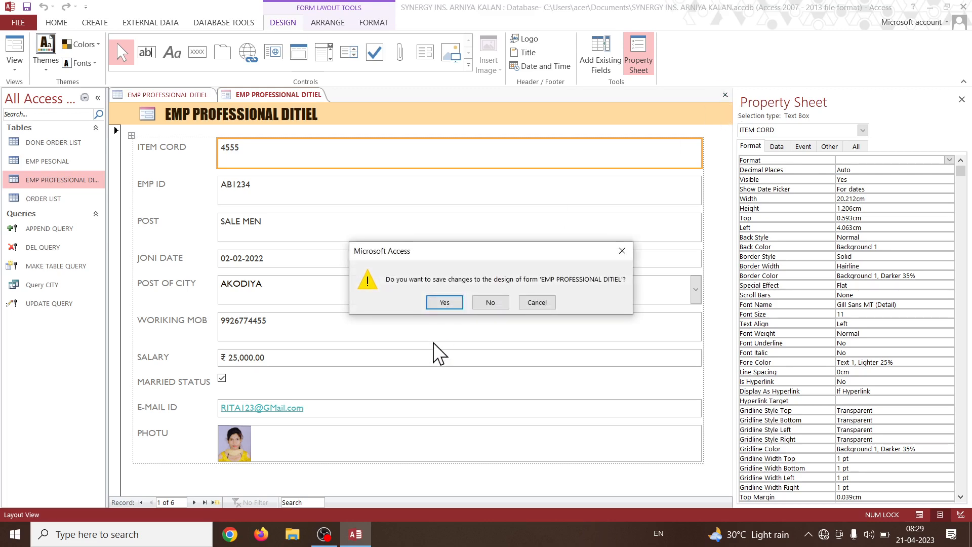
left_click(494, 300)
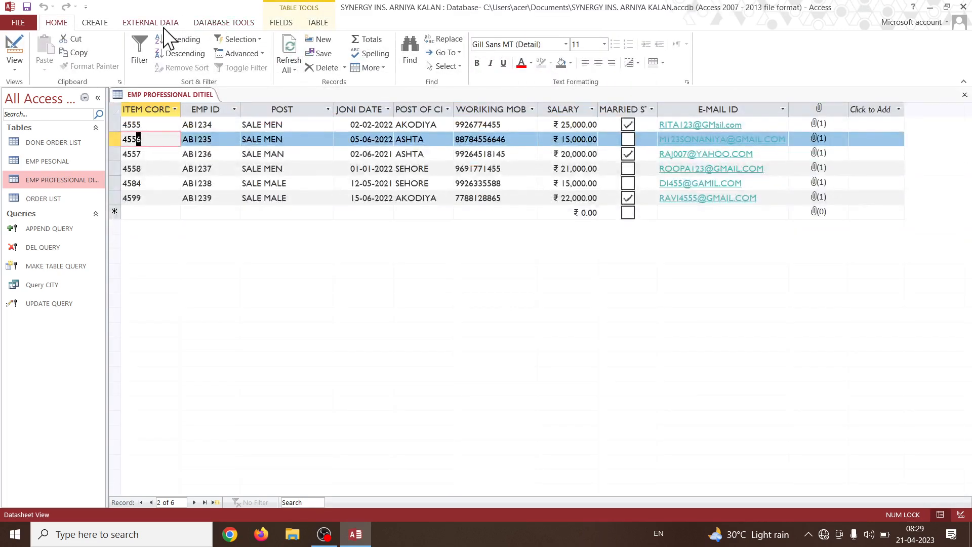
Create an empty form in Design view, list its available views, and close the form.
left_click(101, 25)
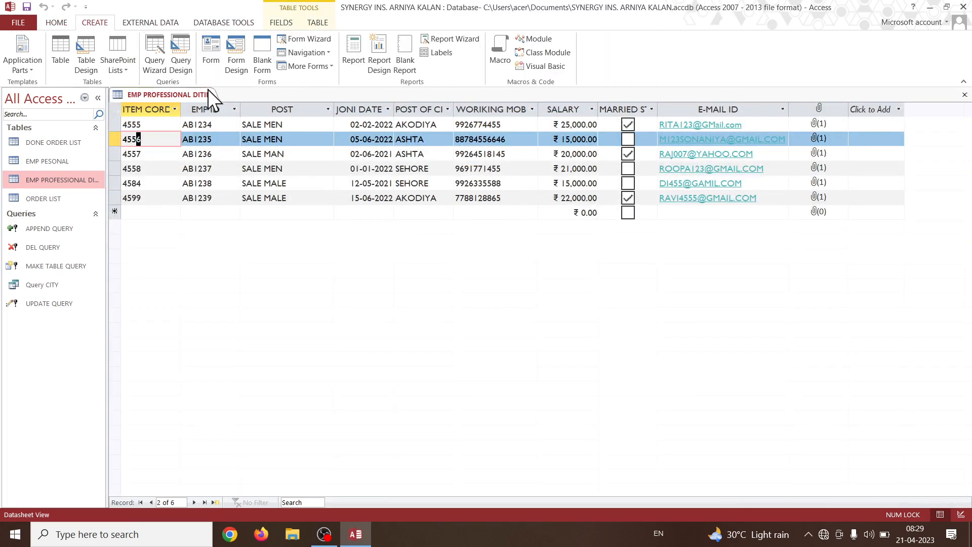
left_click(244, 59)
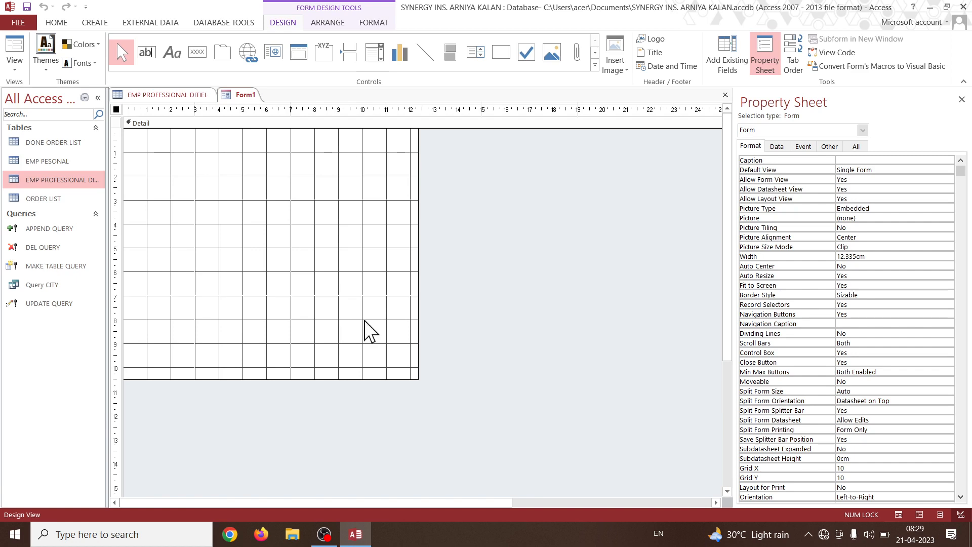
left_click(11, 61)
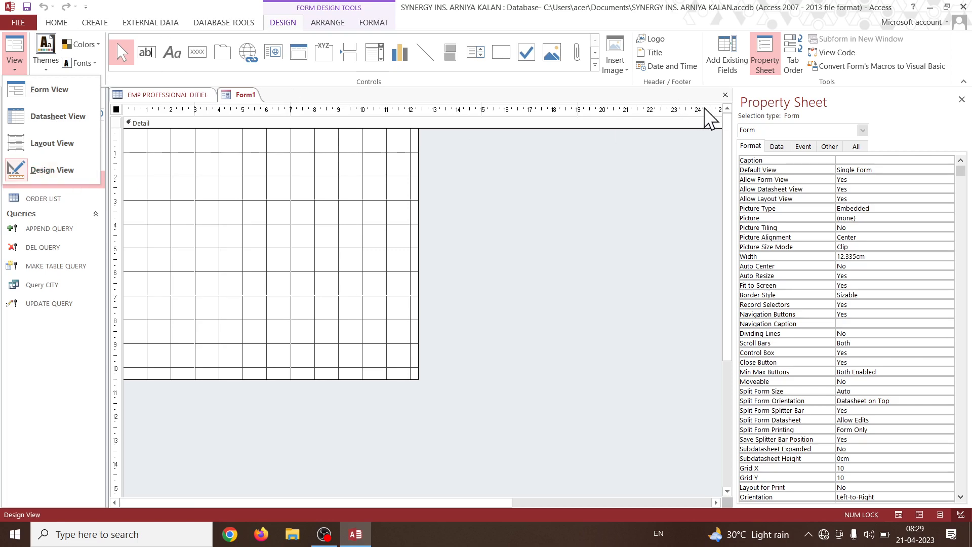
left_click(725, 96)
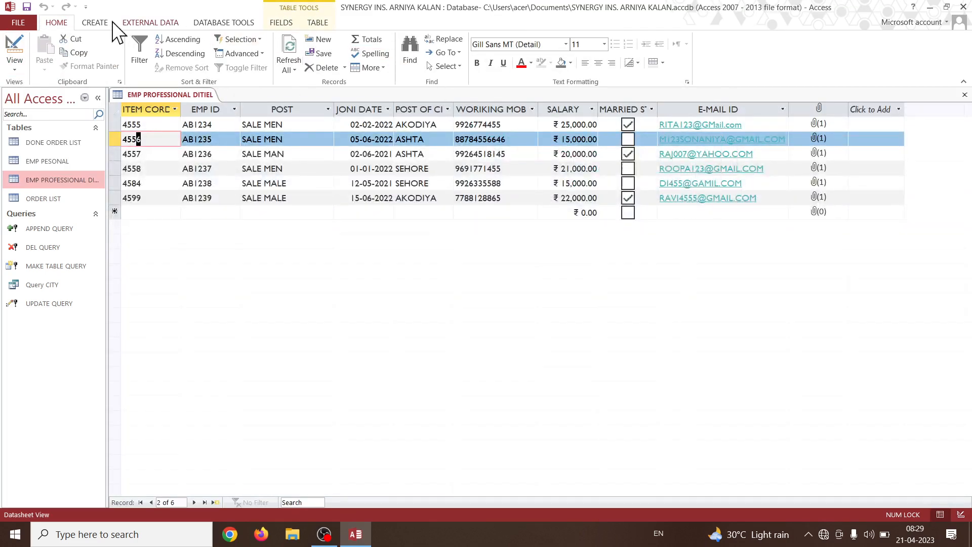
Create a blank form in Layout view and close it.
left_click(96, 23)
left_click(268, 63)
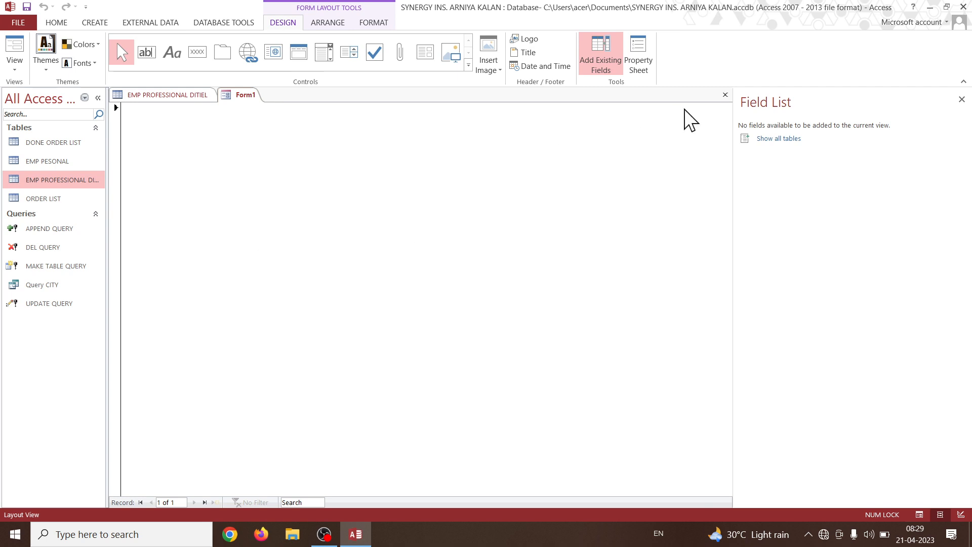
left_click(725, 94)
Start the Form Wizard with the EMP PROFESSIONAL DITIEL table as source and cancel it.
left_click(10, 69)
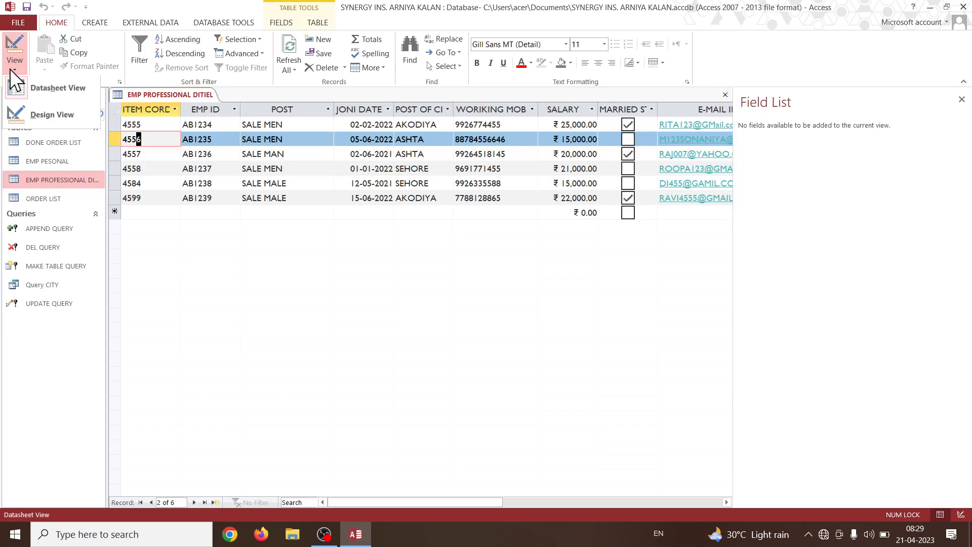
left_click(105, 24)
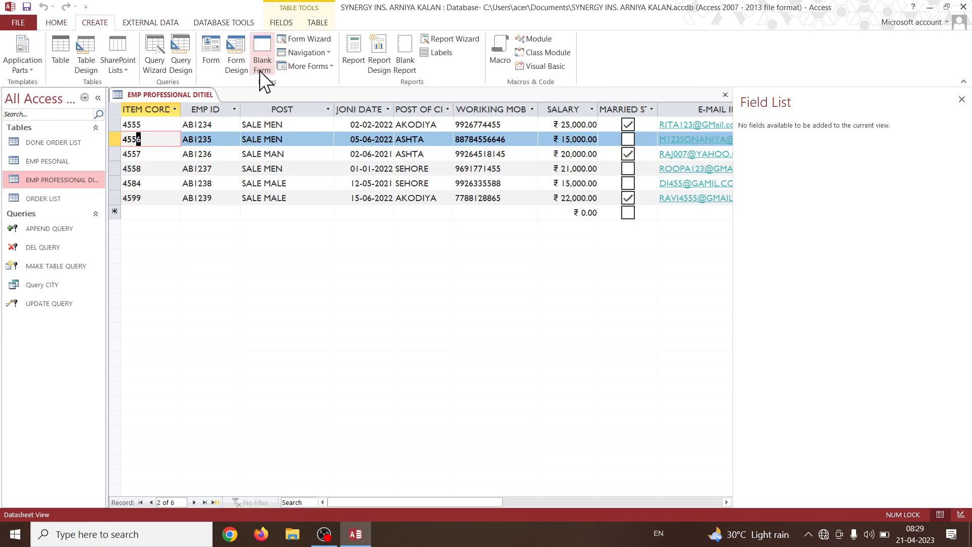
left_click(318, 42)
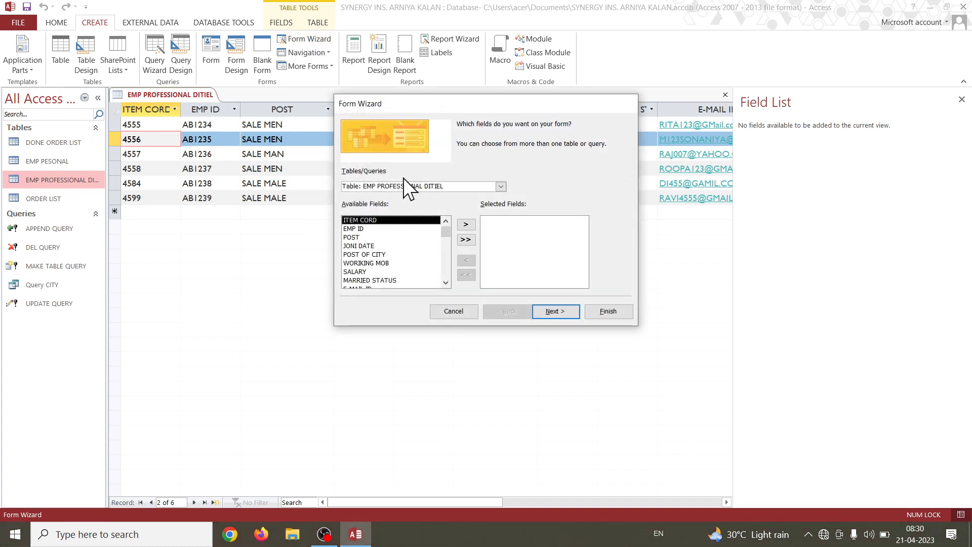
left_click(501, 186)
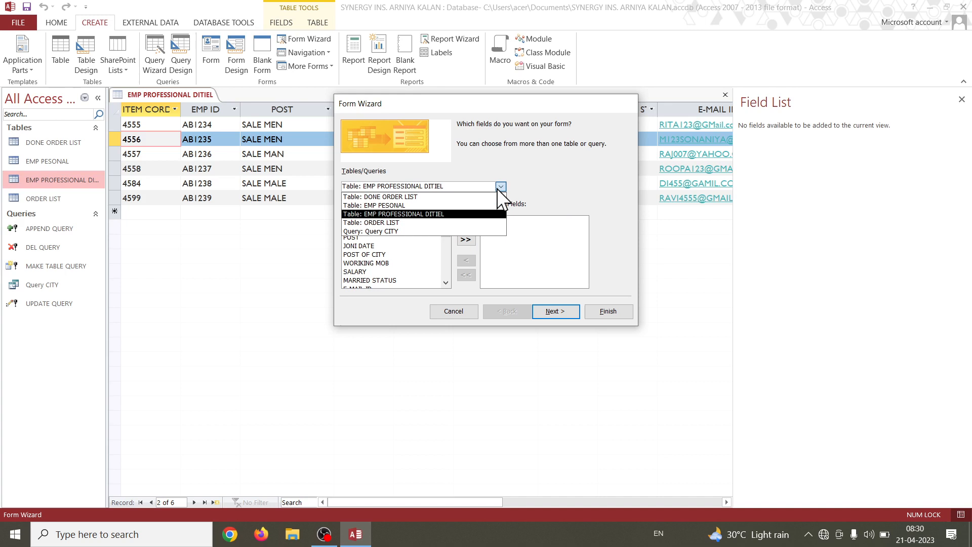
left_click(483, 214)
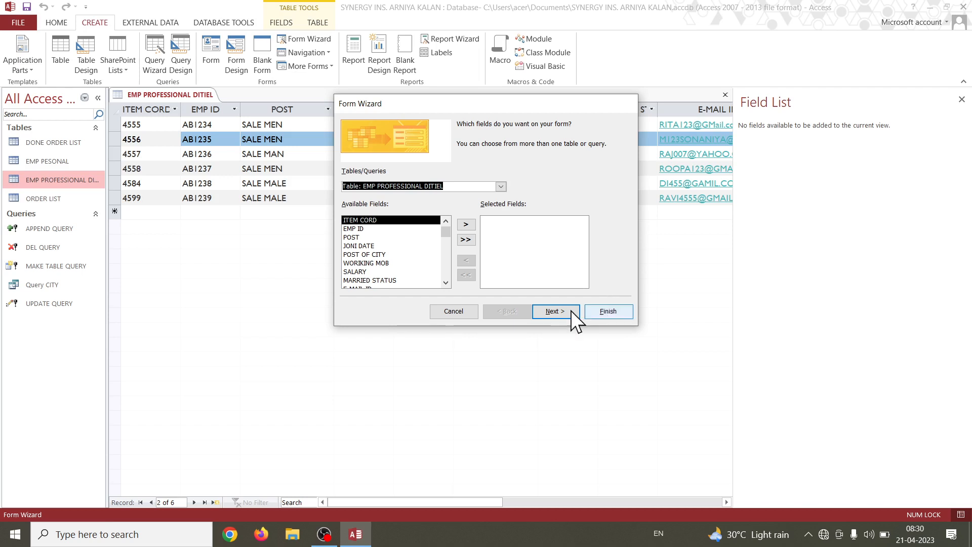
left_click(465, 312)
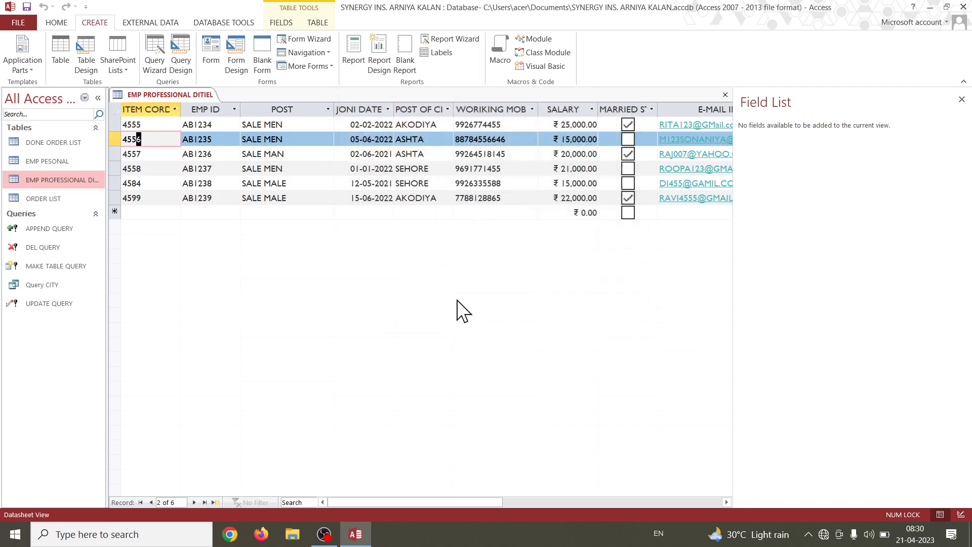
Create a navigation form with the Horizontal Tabs and Vertical Tabs, Left layout and close it without saving.
left_click(305, 53)
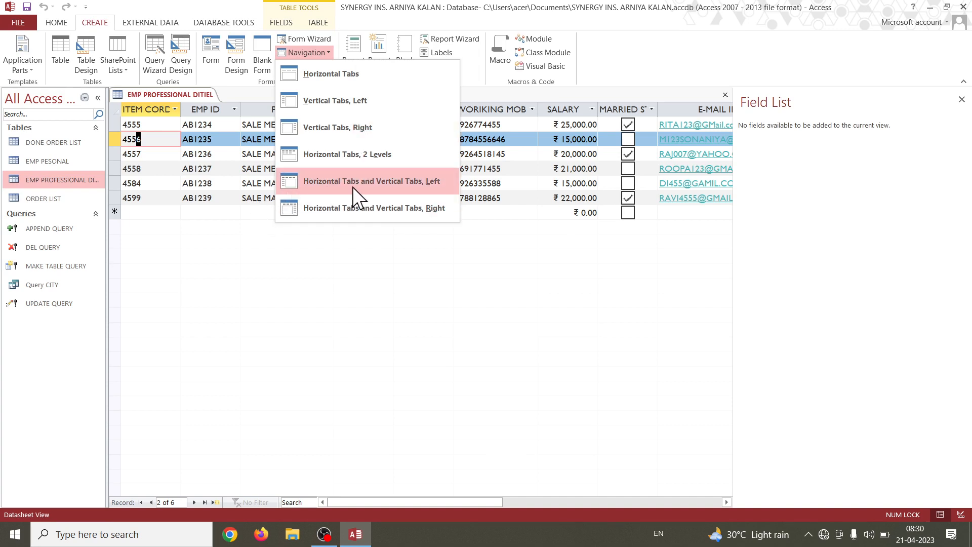
left_click(279, 185)
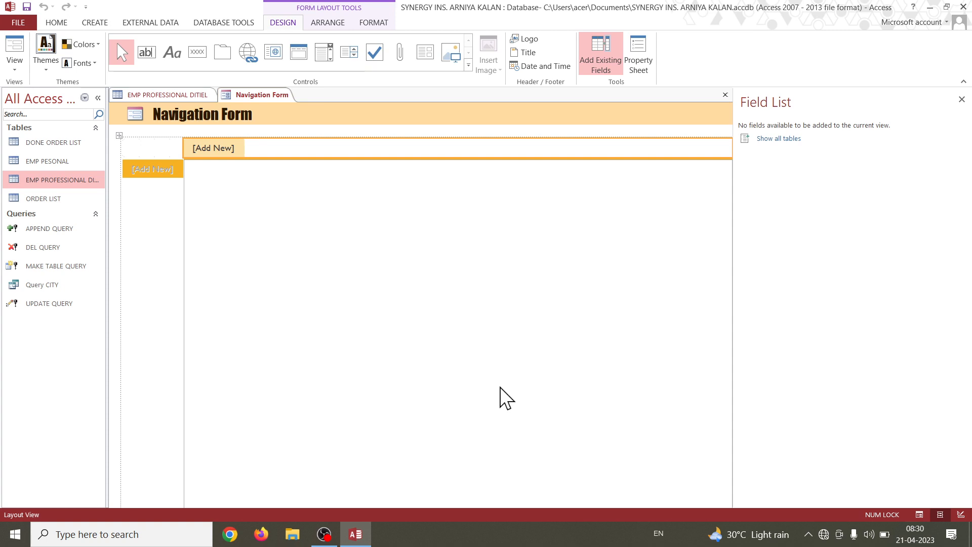
left_click(726, 95)
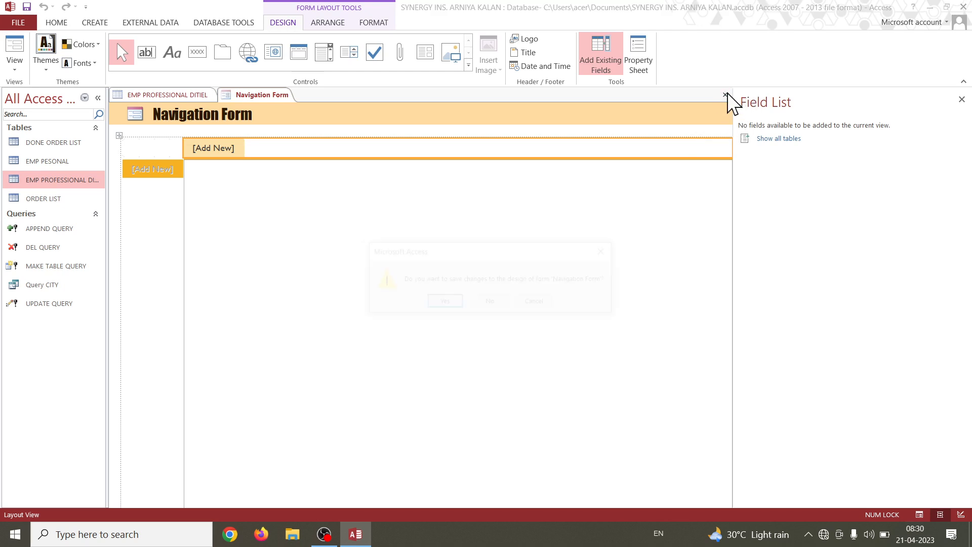
left_click(492, 300)
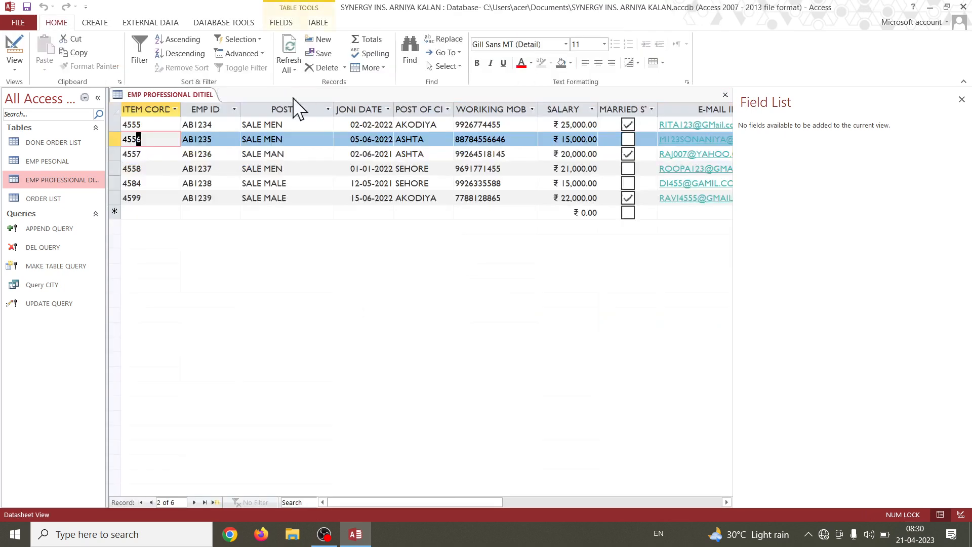
Create a Multiple Items form from the EMP PROFESSIONAL DITIEL table and close it without saving.
left_click(95, 22)
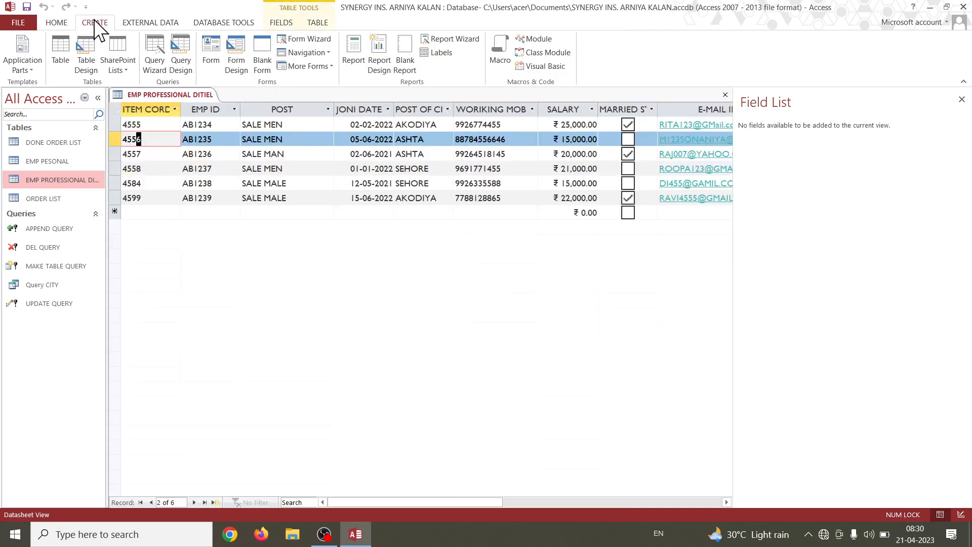
left_click(327, 66)
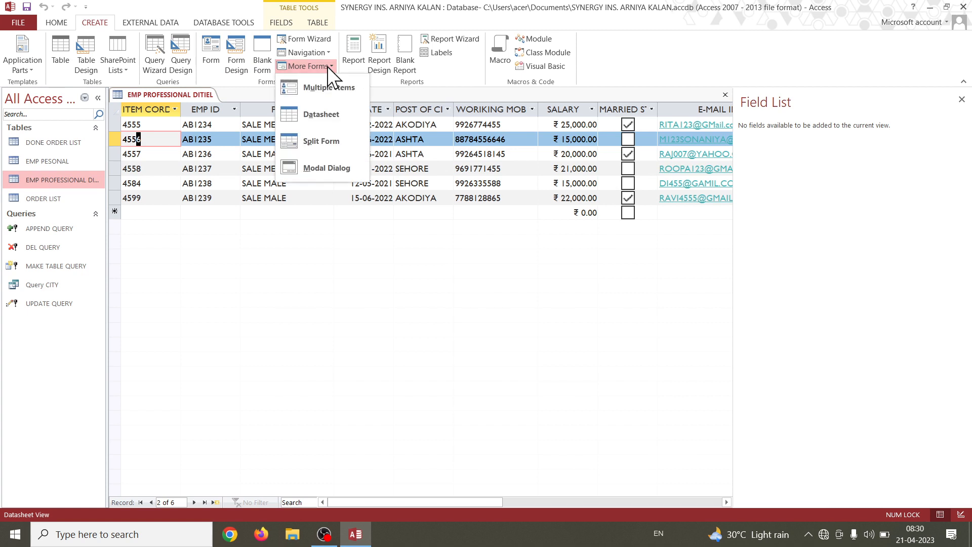
left_click(334, 94)
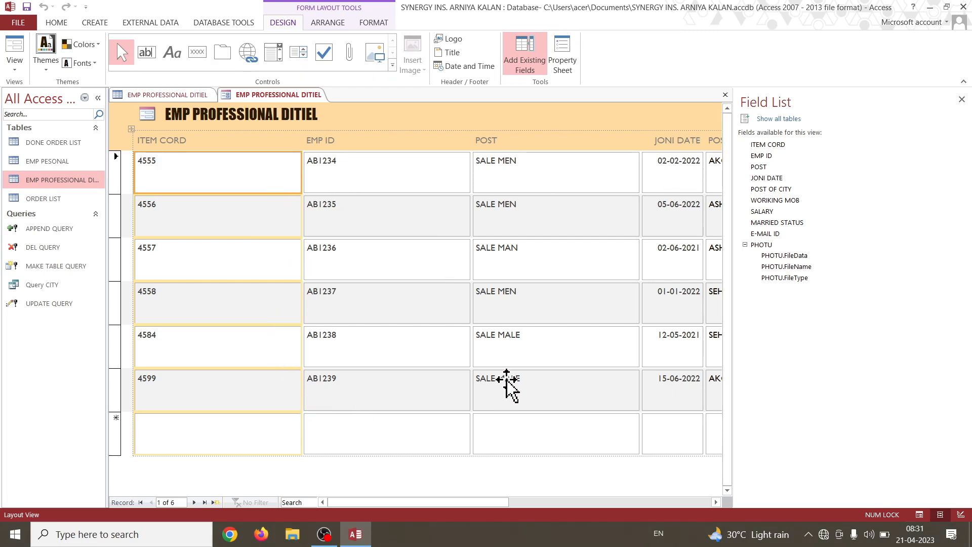
left_click(726, 94)
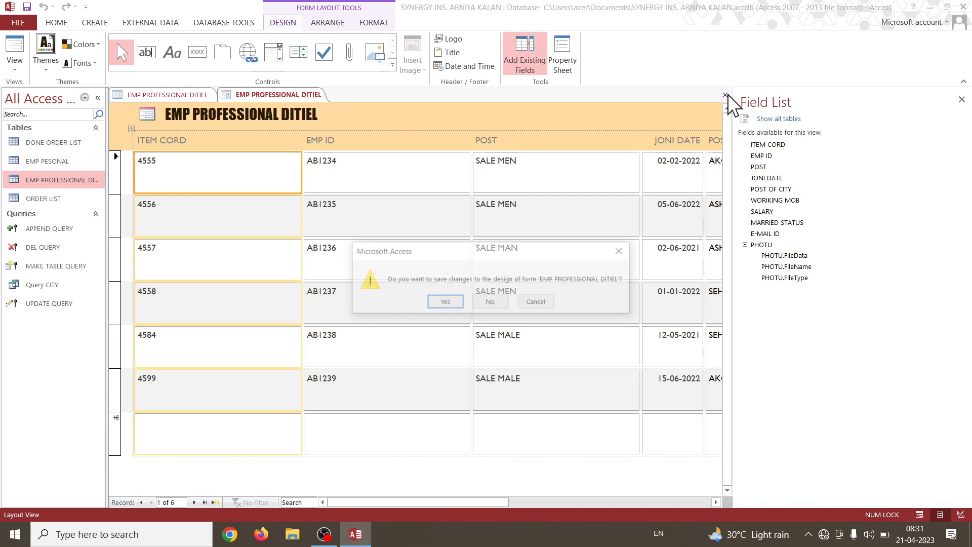
left_click(491, 303)
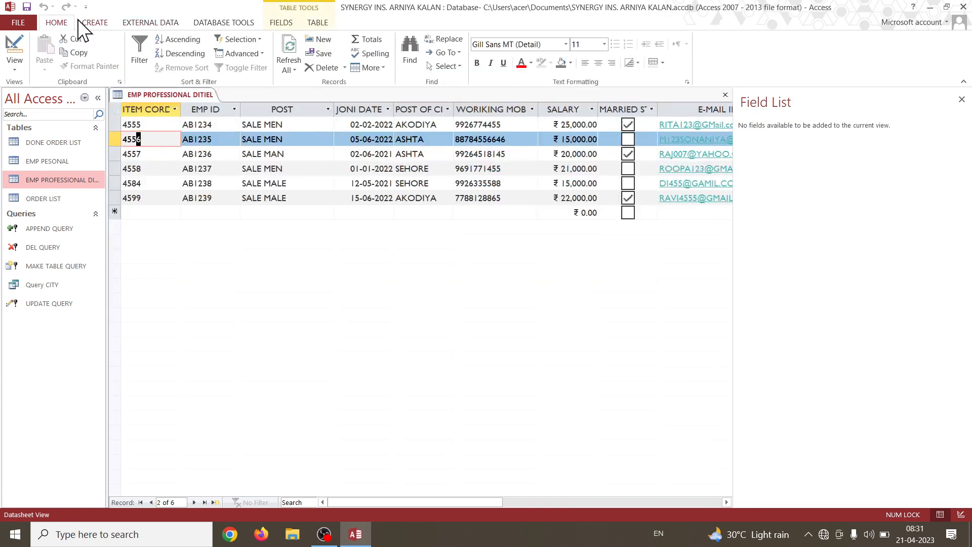
Create a Split Form from the EMP PROFESSIONAL DITIEL table.
left_click(91, 22)
left_click(324, 69)
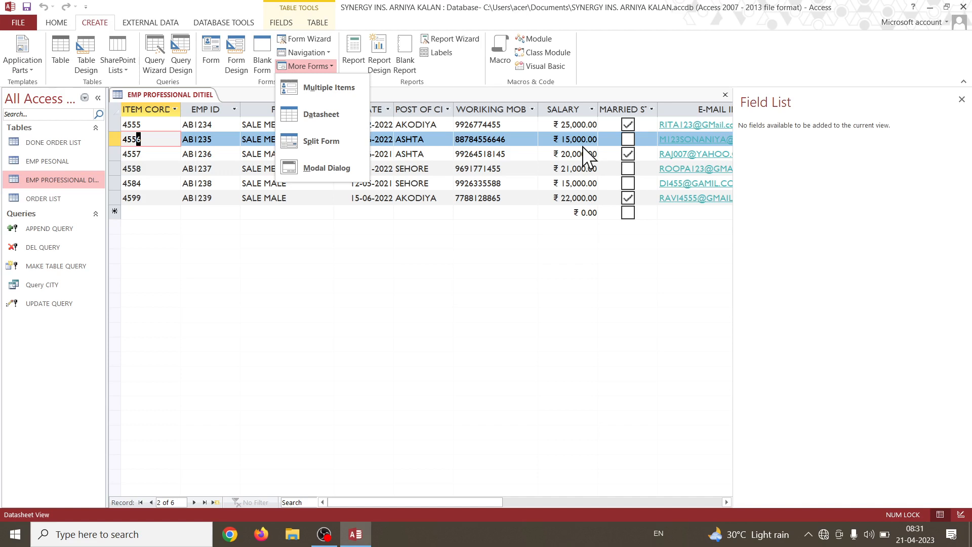
left_click(322, 142)
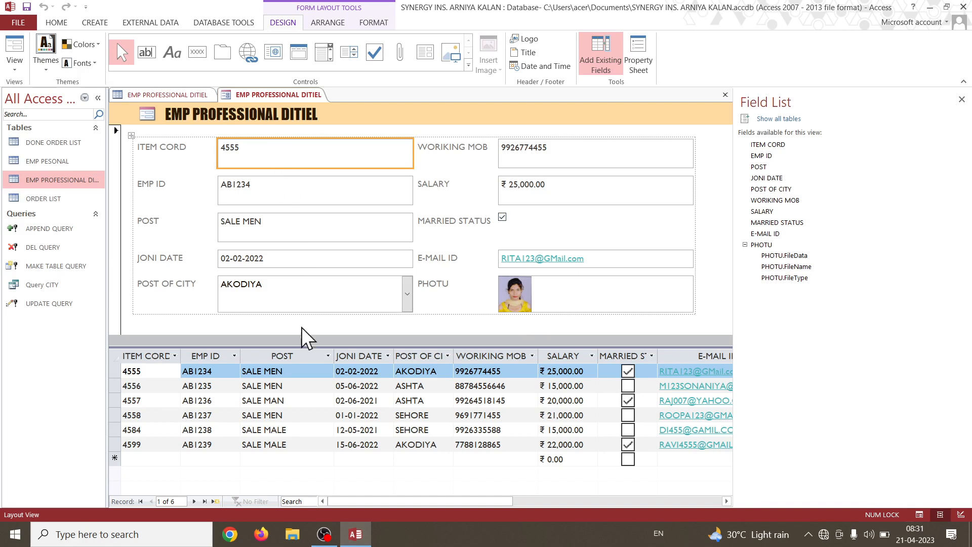
Step through the second to last records in the split form's datasheet and close the form without saving.
left_click(267, 386)
left_click(267, 401)
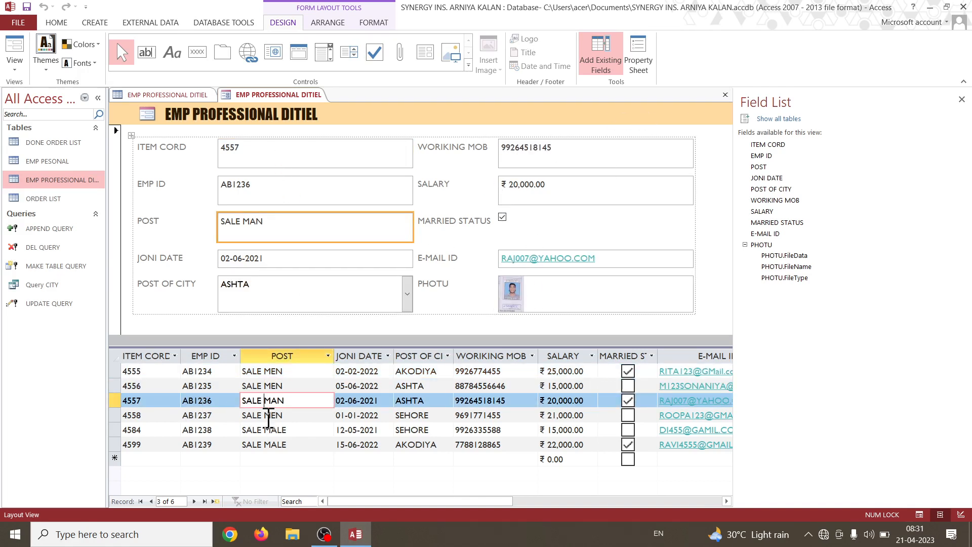
left_click(264, 415)
left_click(264, 431)
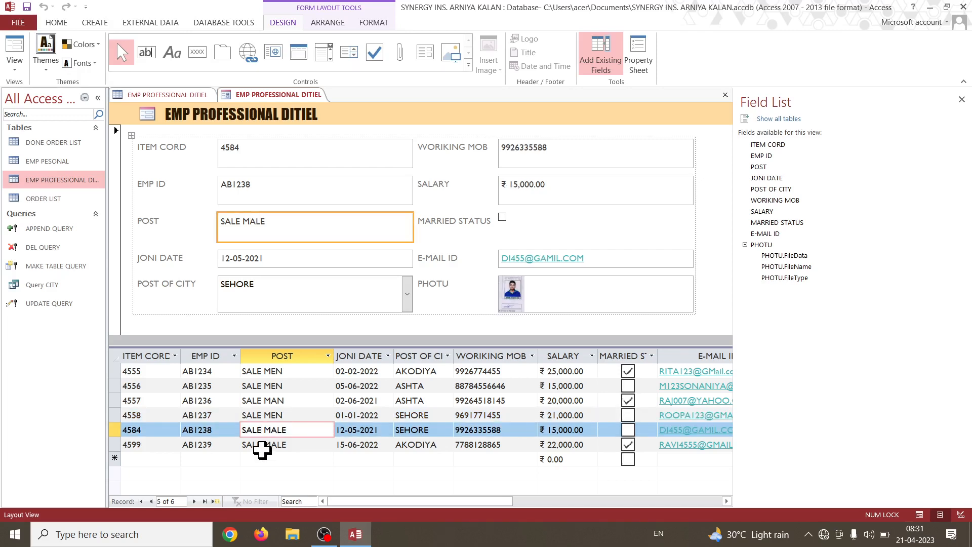
left_click(260, 445)
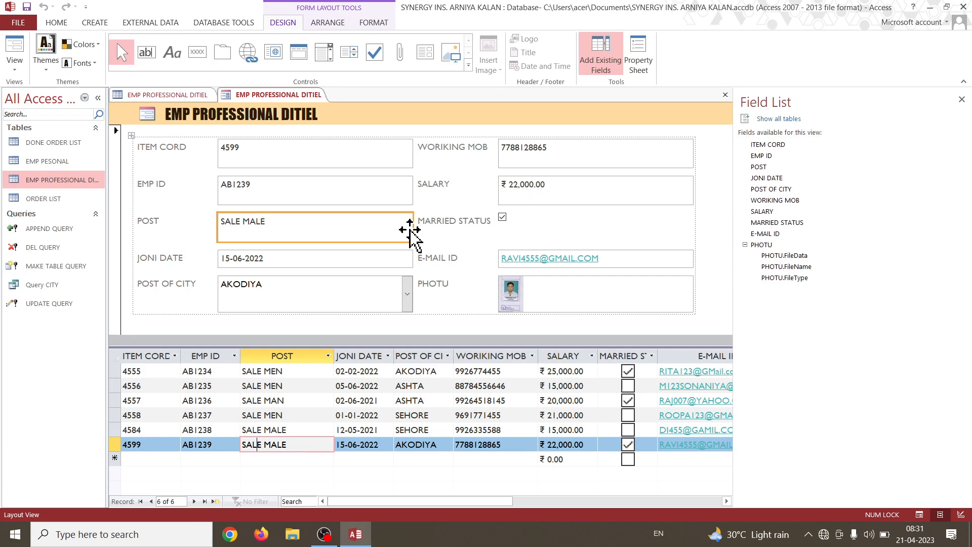
left_click(725, 94)
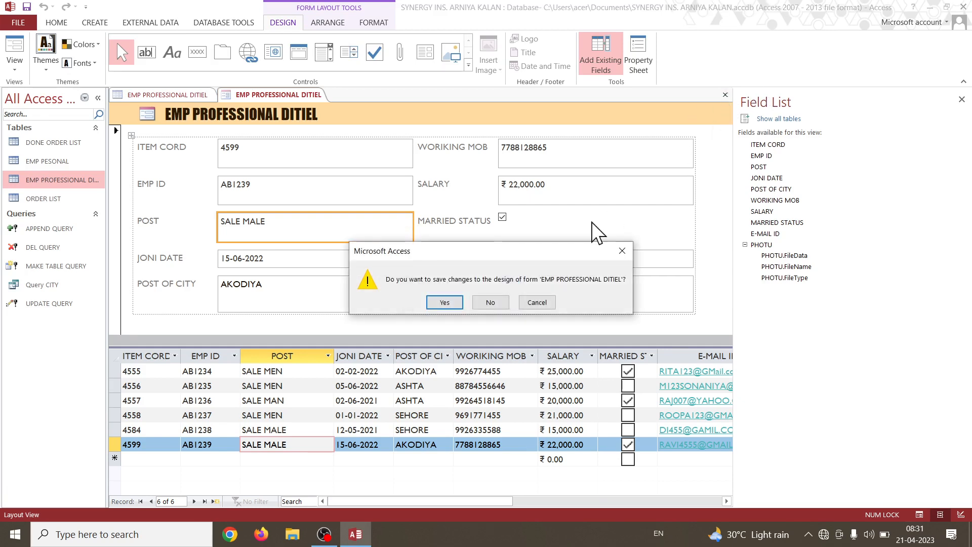
left_click(491, 303)
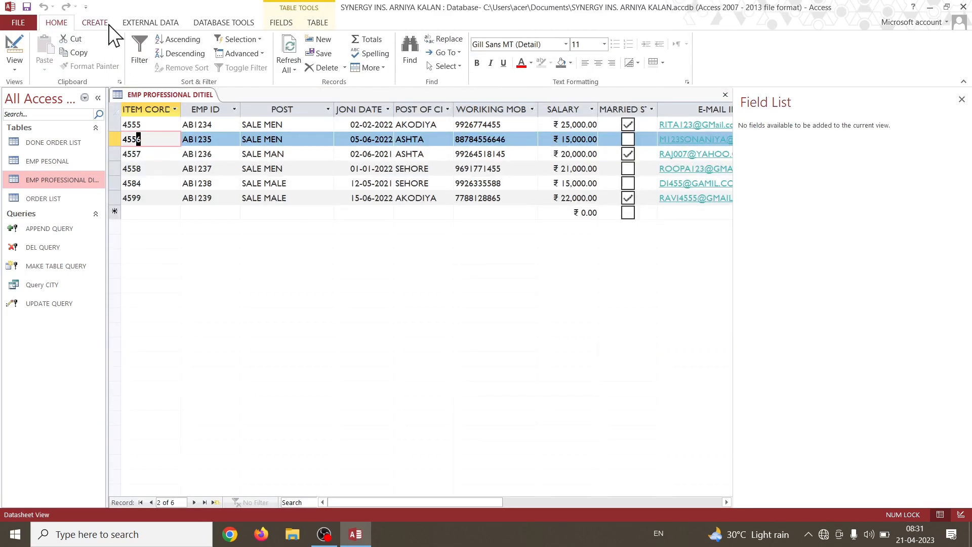
Create a Modal Dialog form.
left_click(96, 22)
left_click(324, 67)
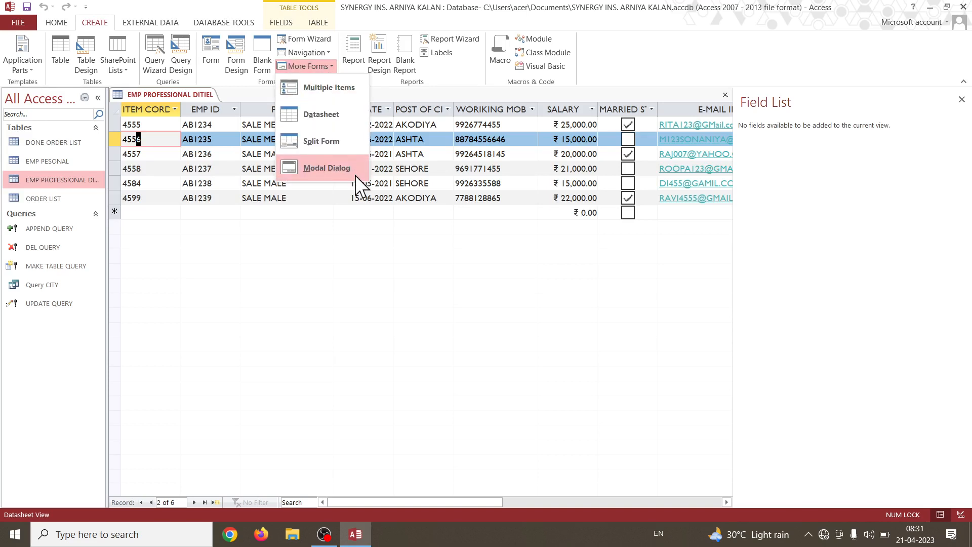
left_click(354, 175)
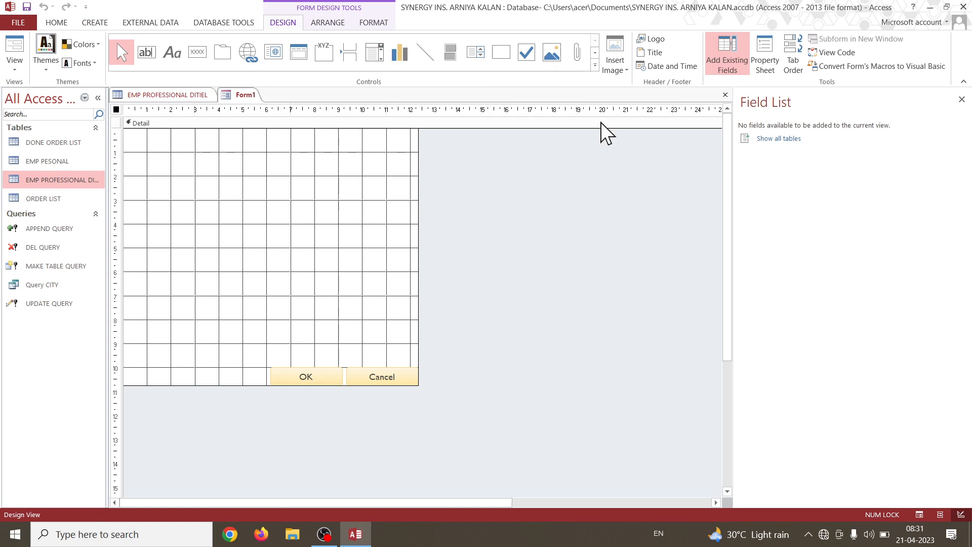
Close the modal dialog form without saving and create a blank form.
left_click(726, 95)
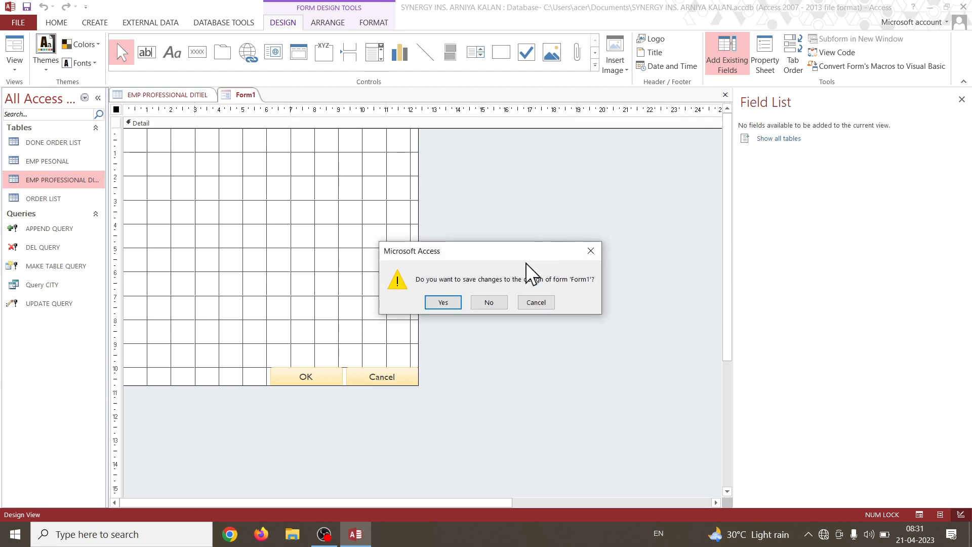
left_click(489, 302)
left_click(92, 23)
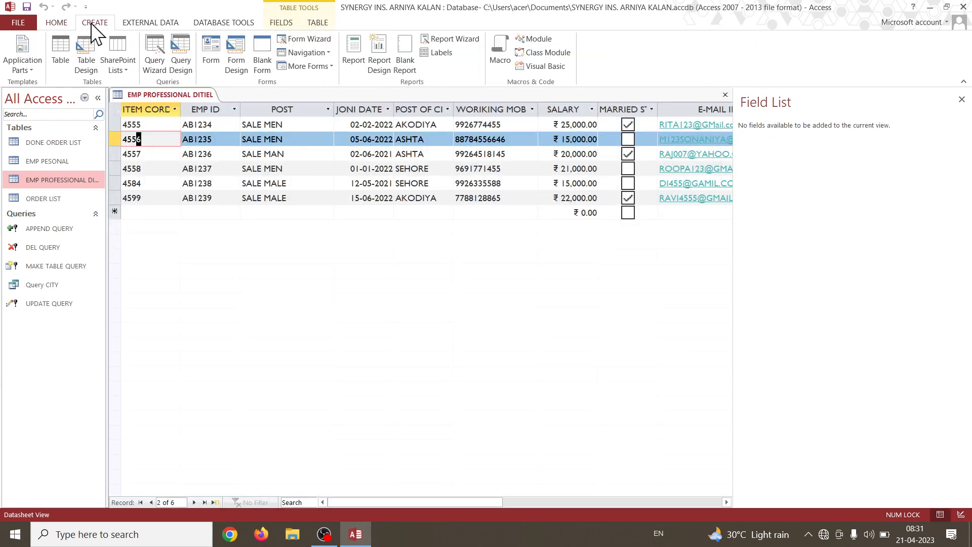
left_click(259, 60)
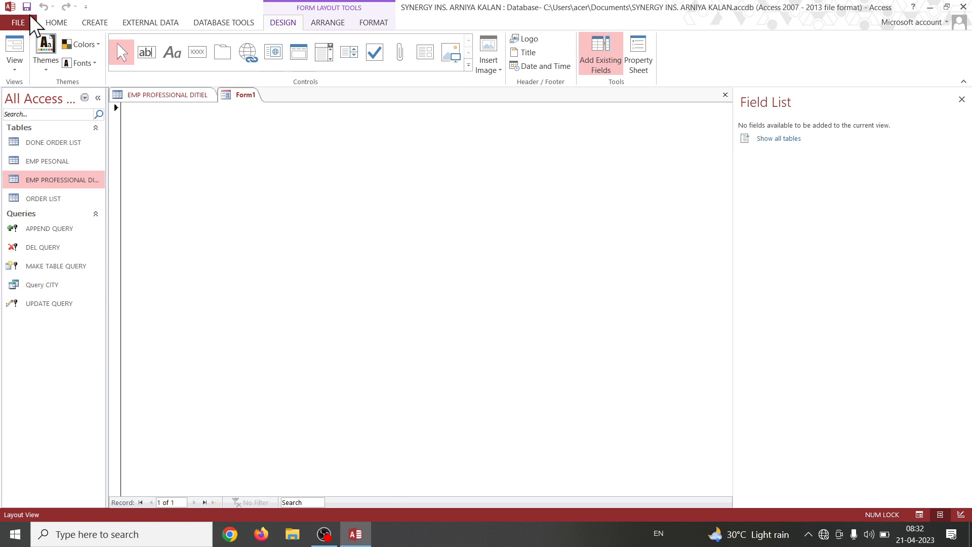
Switch the blank form to Design View and enlarge its Detail area to about 20 wide by 15 high on the rulers.
left_click(17, 67)
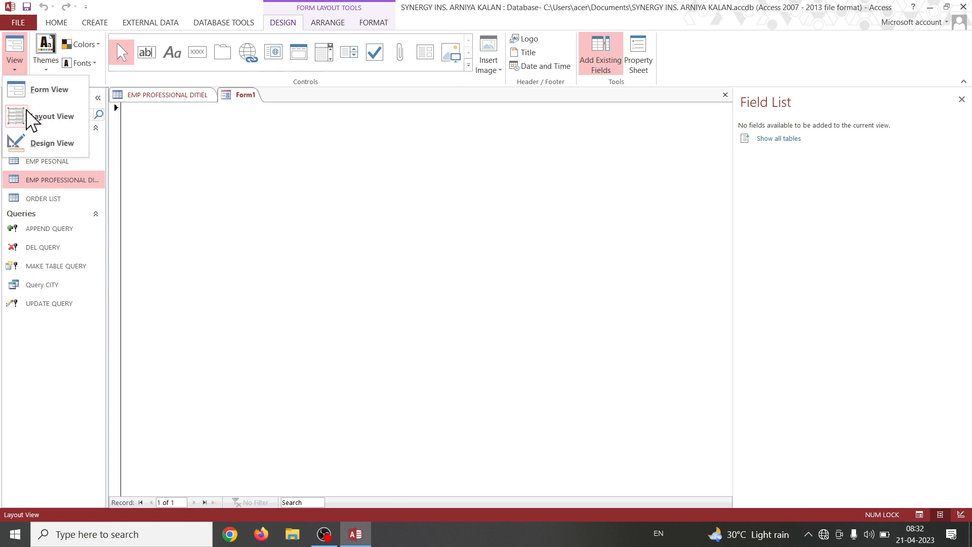
left_click(40, 148)
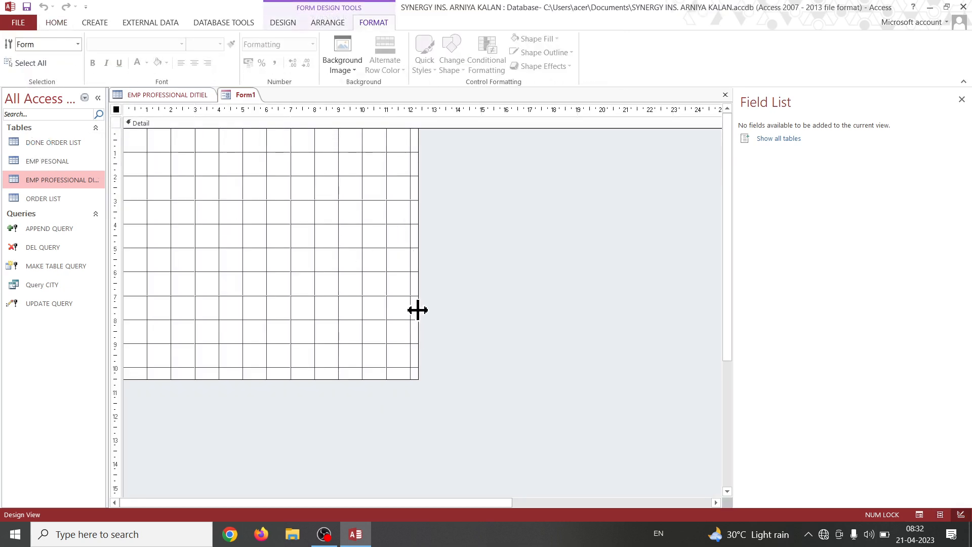
left_click_drag(420, 302, 609, 304)
left_click_drag(362, 379, 359, 488)
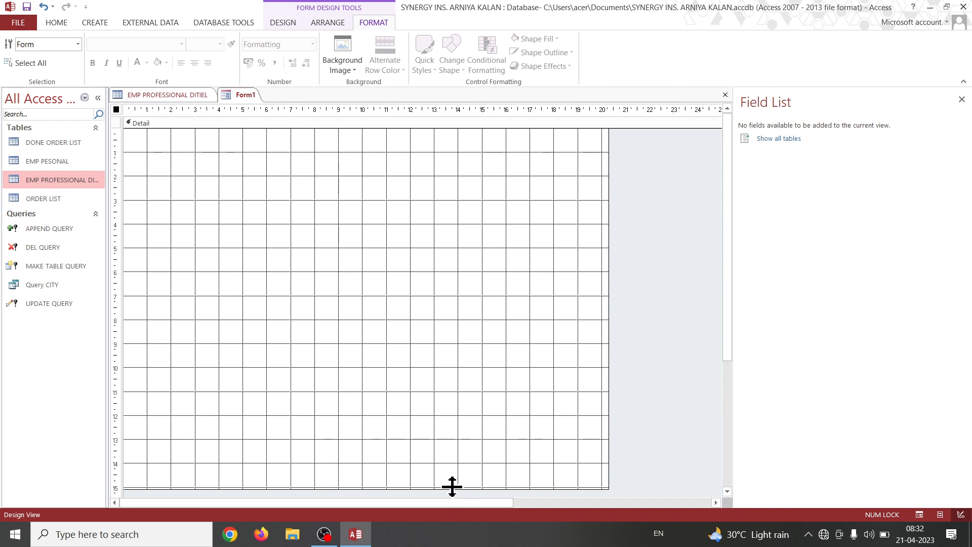
left_click_drag(452, 487, 450, 491)
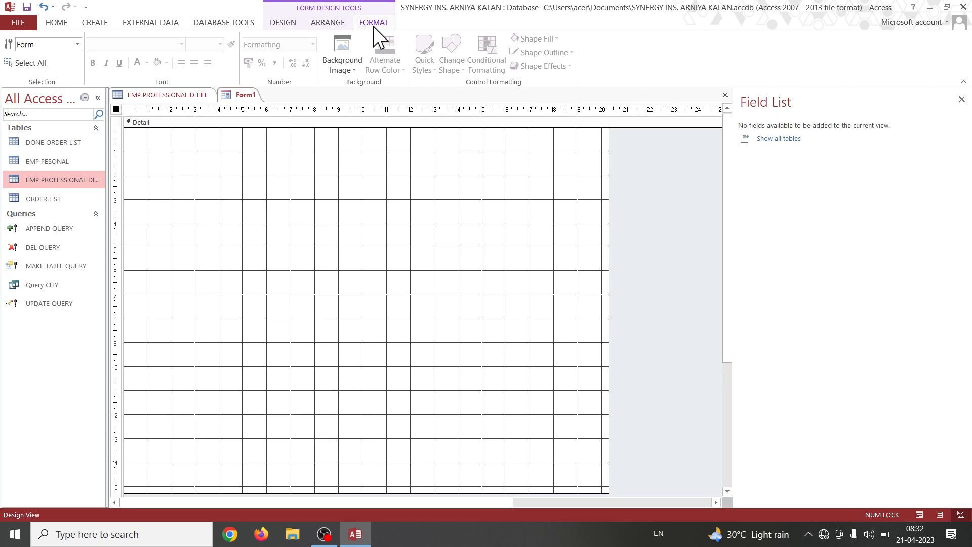
left_click(282, 23)
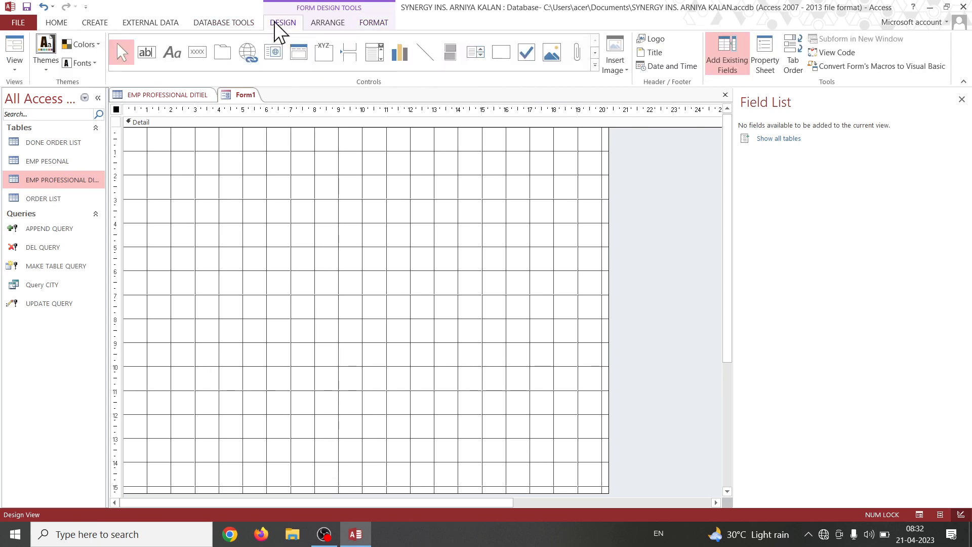
left_click(336, 22)
left_click(379, 24)
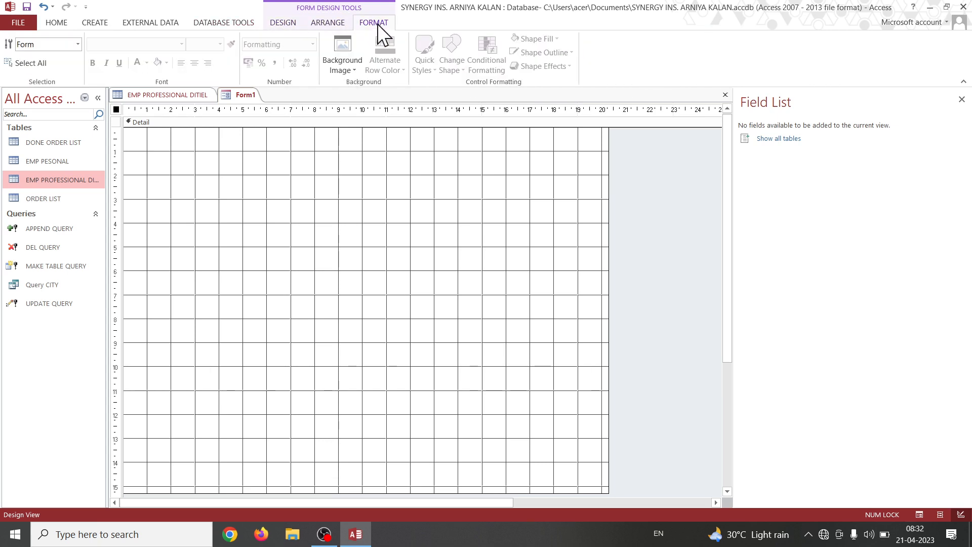
left_click(282, 23)
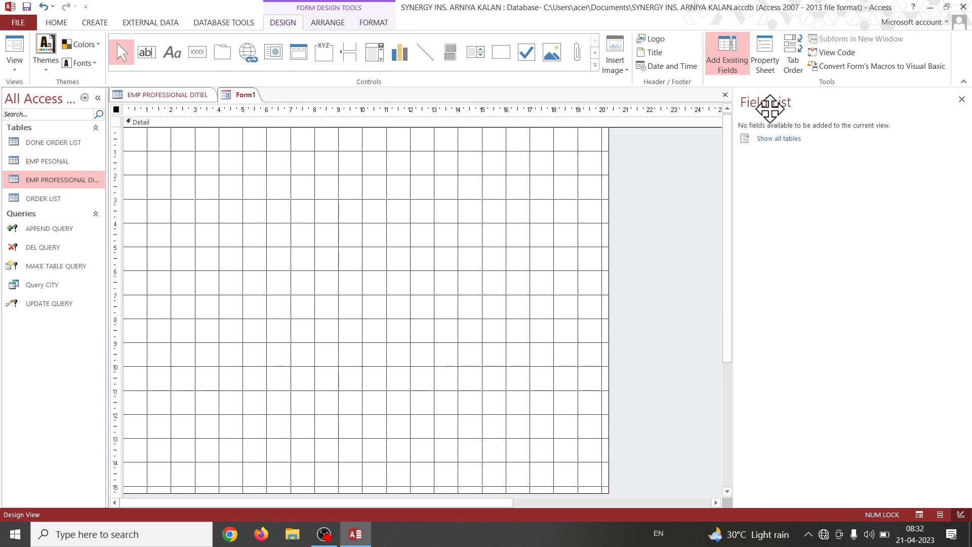
Close and reopen the field list, showing all tables with the fields of EMP PROFESSIONAL DITIEL expanded.
left_click(962, 100)
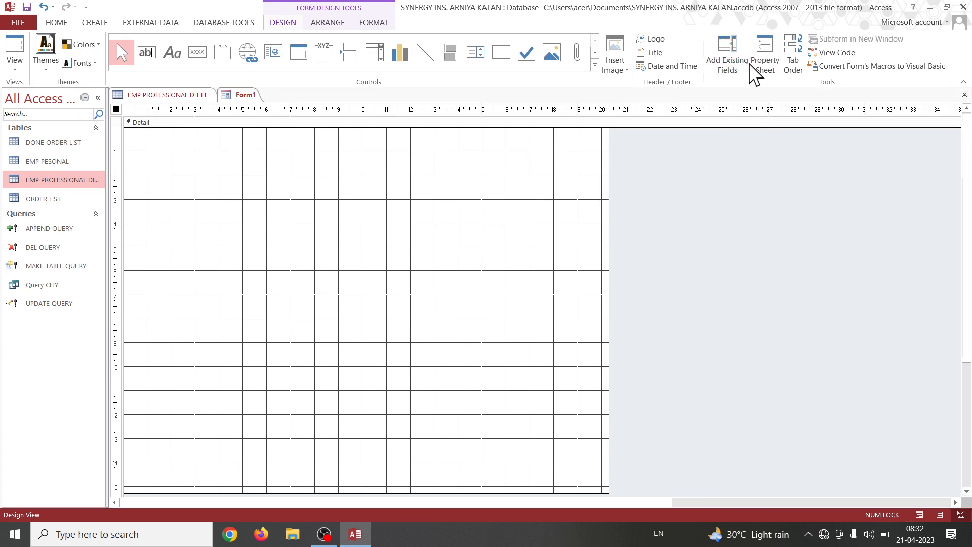
left_click(731, 58)
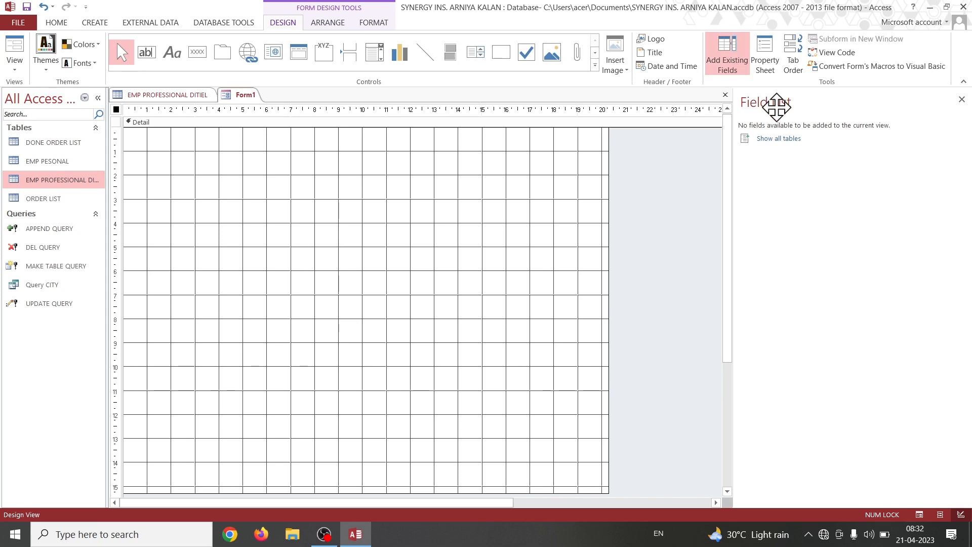
left_click(778, 139)
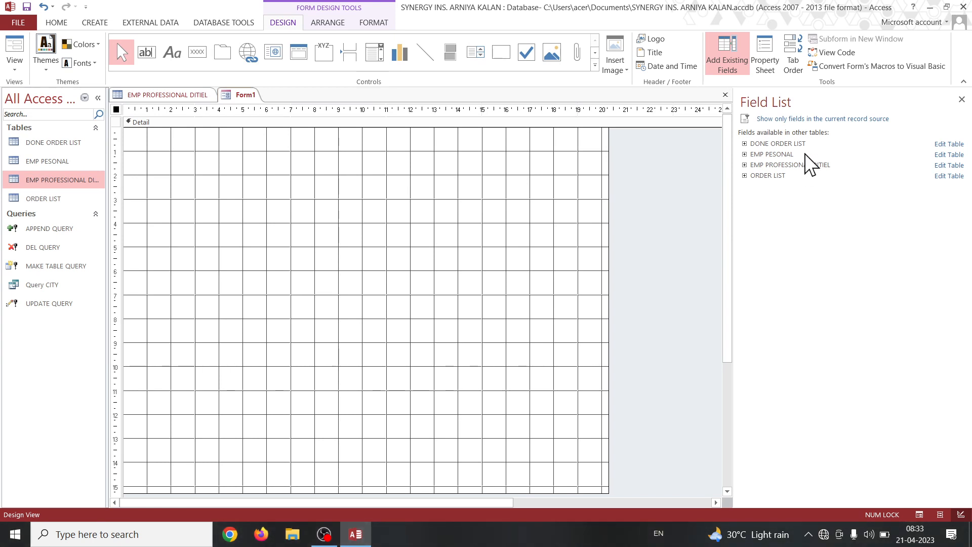
left_click(785, 166)
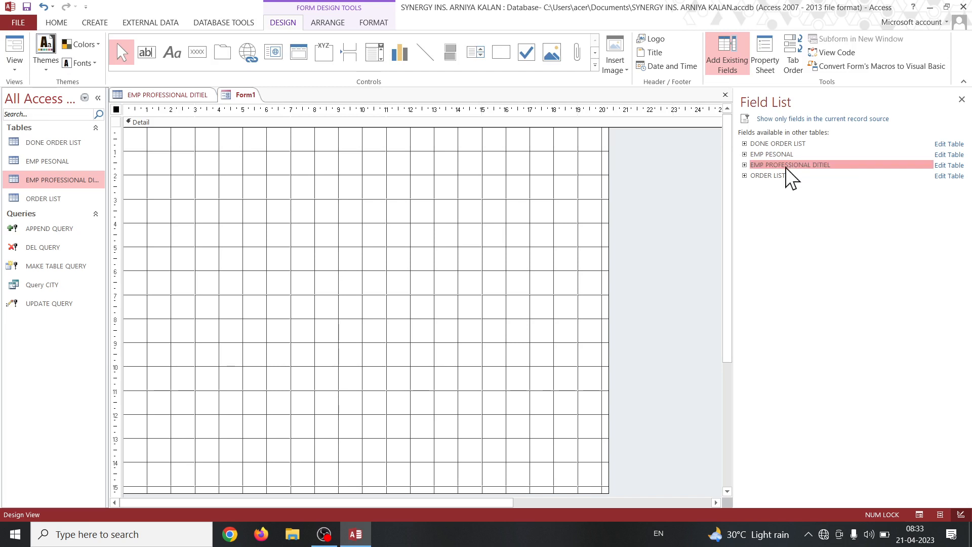
double_click(786, 167)
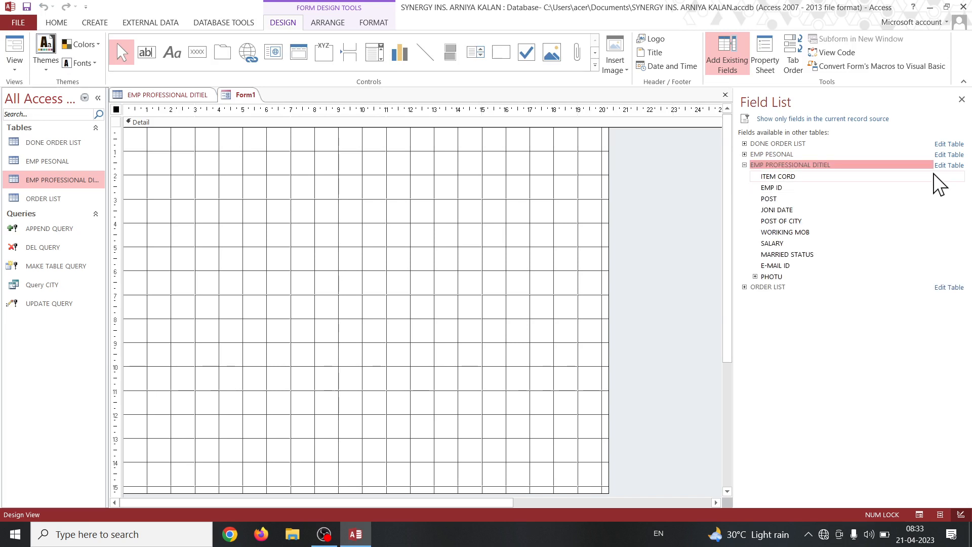
Add the ITEM CORD, EMP ID, POST, JONI DATE and POST OF CITY fields to the form.
double_click(782, 175)
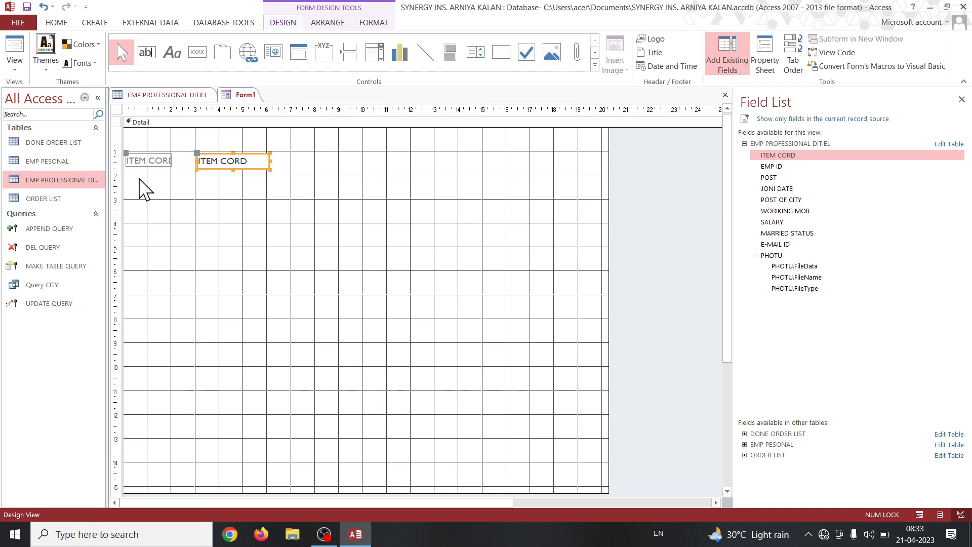
left_click(787, 168)
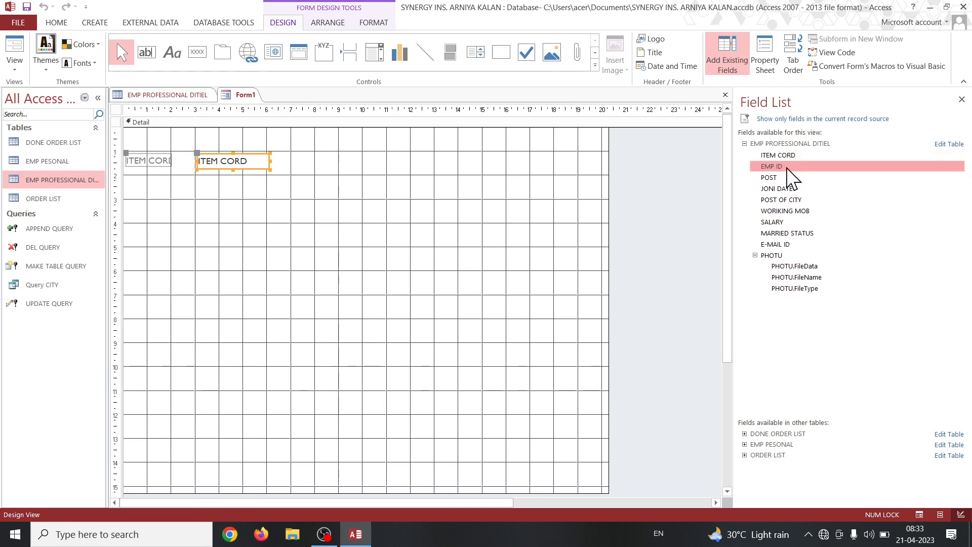
double_click(788, 168)
left_click(785, 178)
double_click(785, 178)
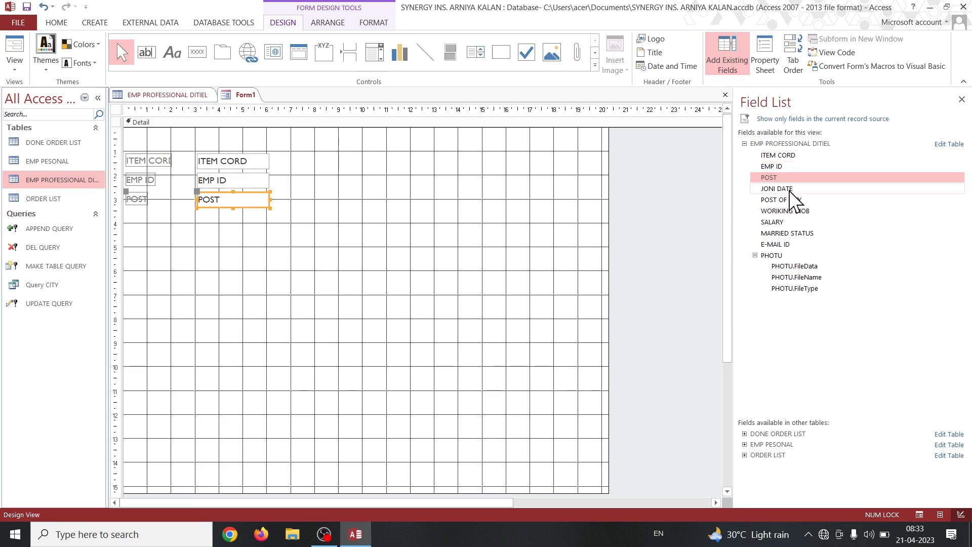
double_click(789, 189)
double_click(795, 200)
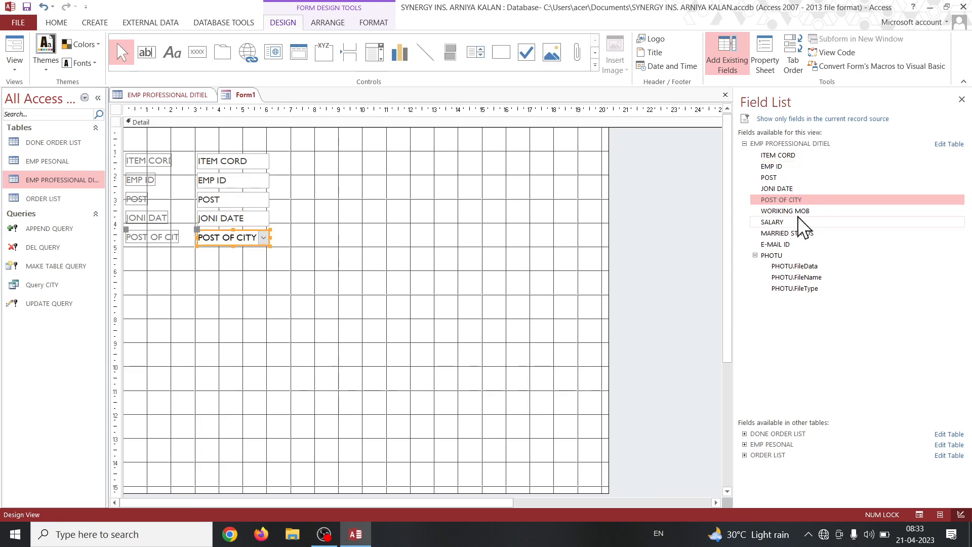
Add the WORIKING MOB, SALARY, MARRIED STATUS and E-MAIL ID fields to the form.
double_click(797, 211)
left_click(780, 223)
double_click(780, 223)
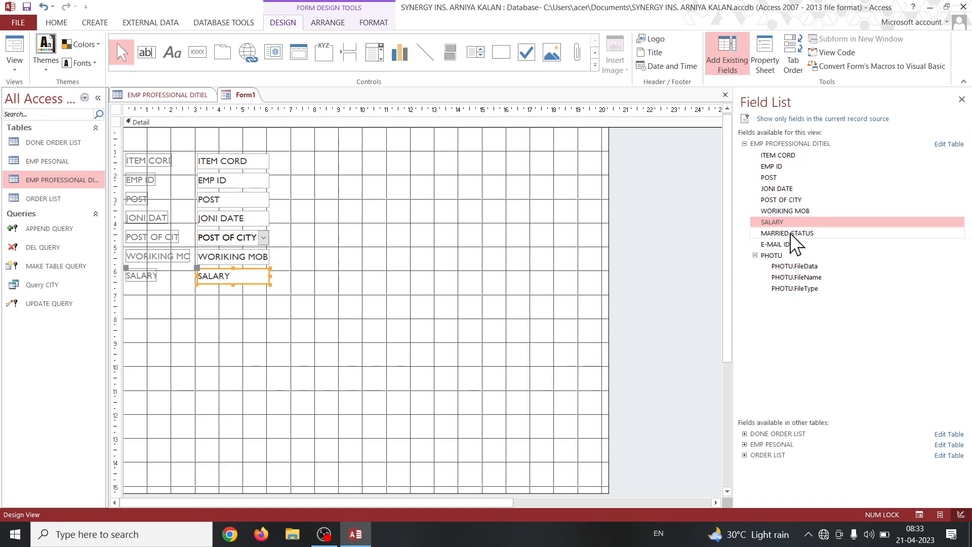
double_click(788, 233)
double_click(787, 245)
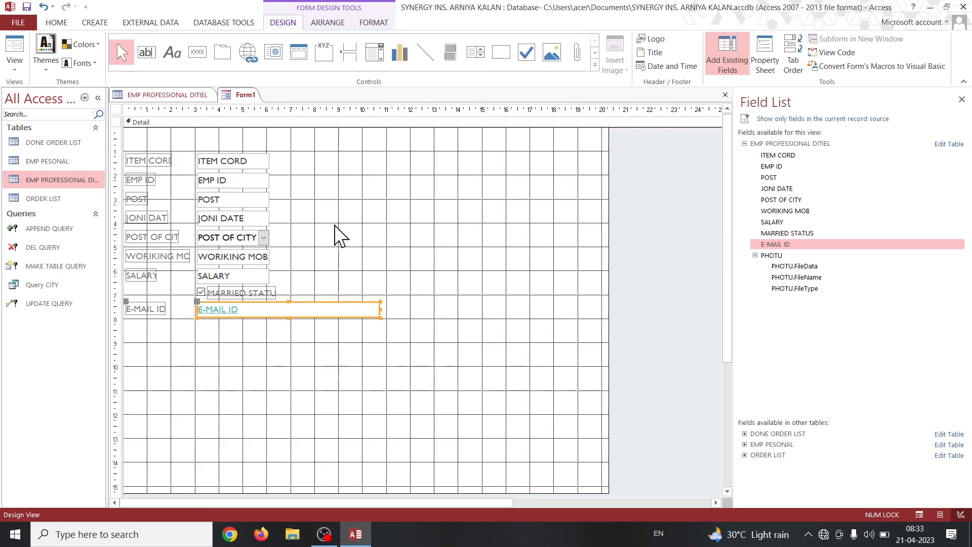
Preview the form with its data in Form View and return to Design View.
left_click(14, 65)
left_click(26, 92)
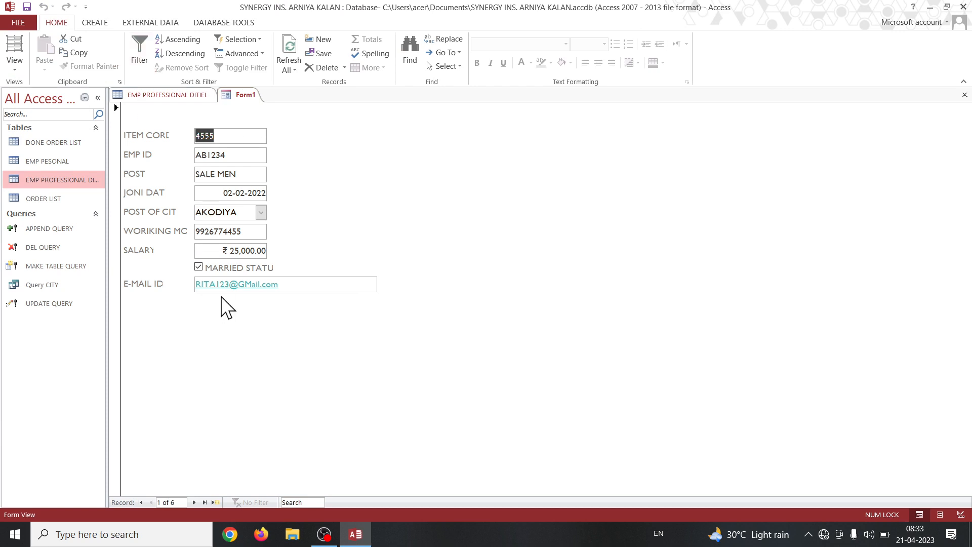
left_click(14, 59)
left_click(36, 138)
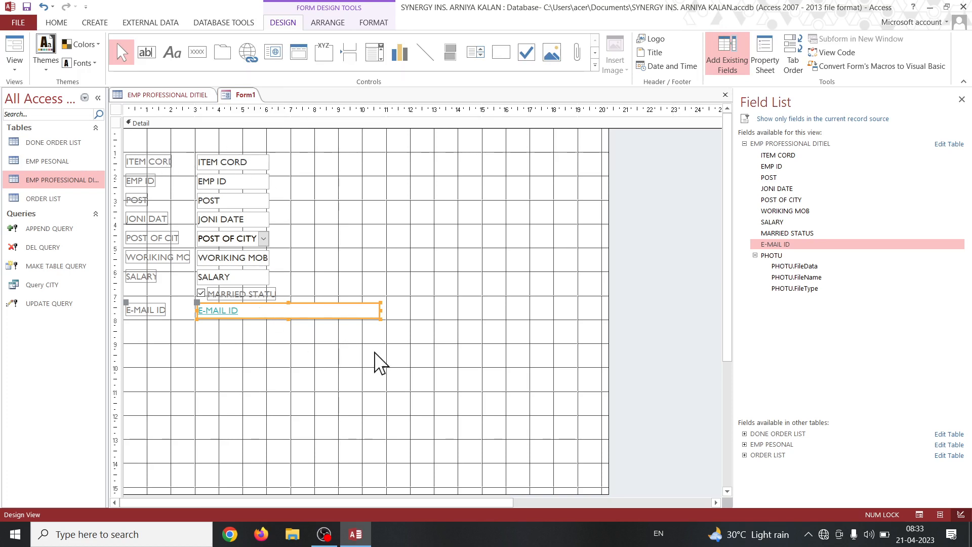
Select all nine fields from ITEM CORD to E-MAIL ID and move them right so their boxes start at about 8 on the horizontal ruler.
left_click(243, 162)
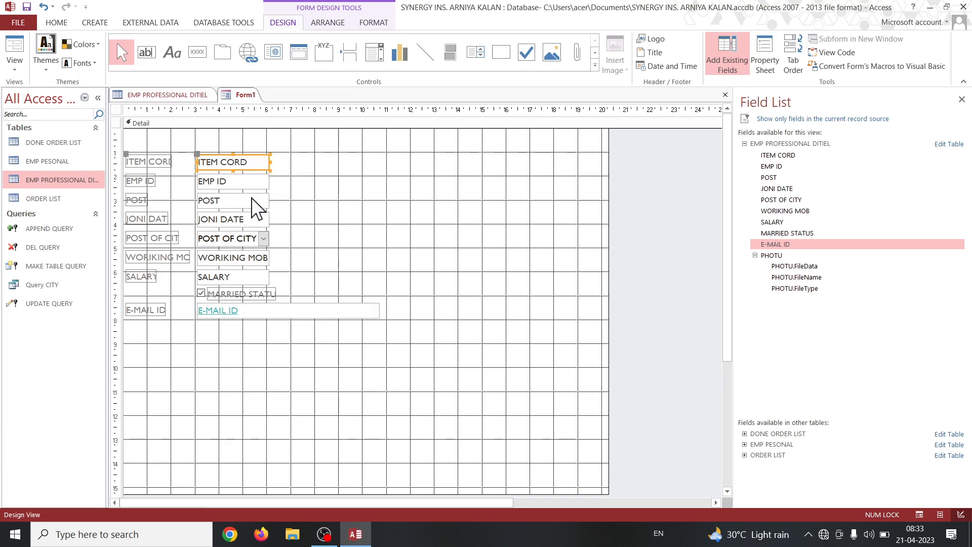
left_click(248, 181, "shift")
left_click(248, 200, "shift")
left_click(248, 219, "shift")
left_click(248, 239, "shift")
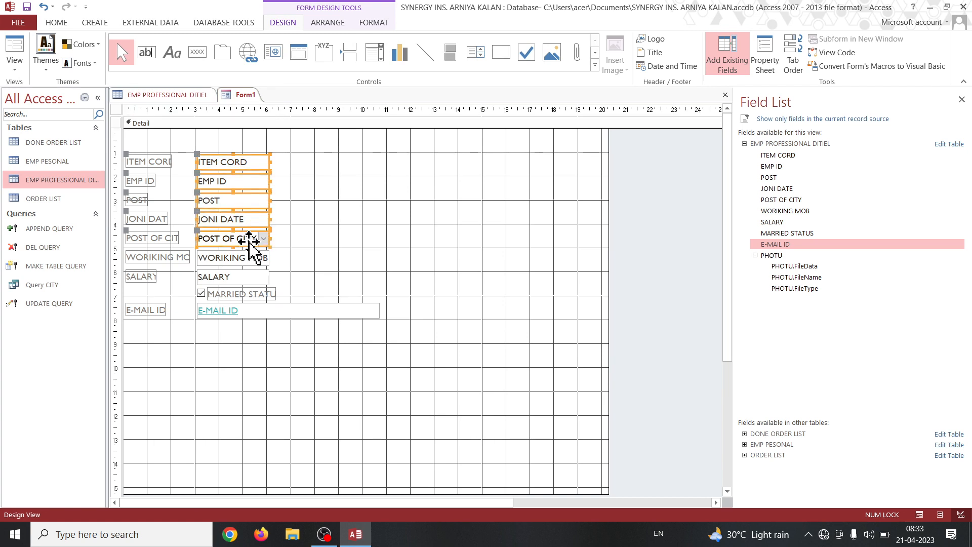
left_click(242, 258, "shift")
left_click(241, 277, "shift")
left_click(241, 293, "shift")
left_click(243, 310, "shift")
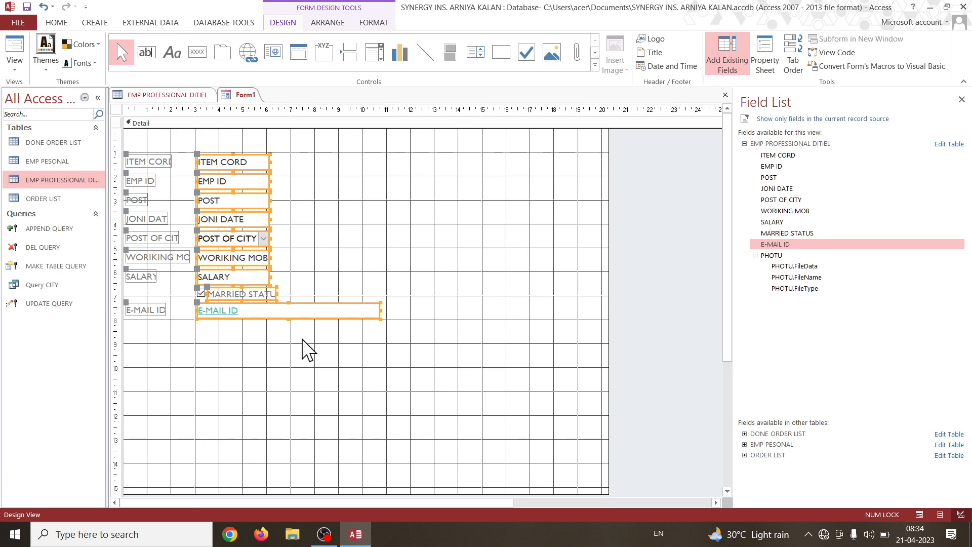
left_click_drag(255, 157, 374, 156)
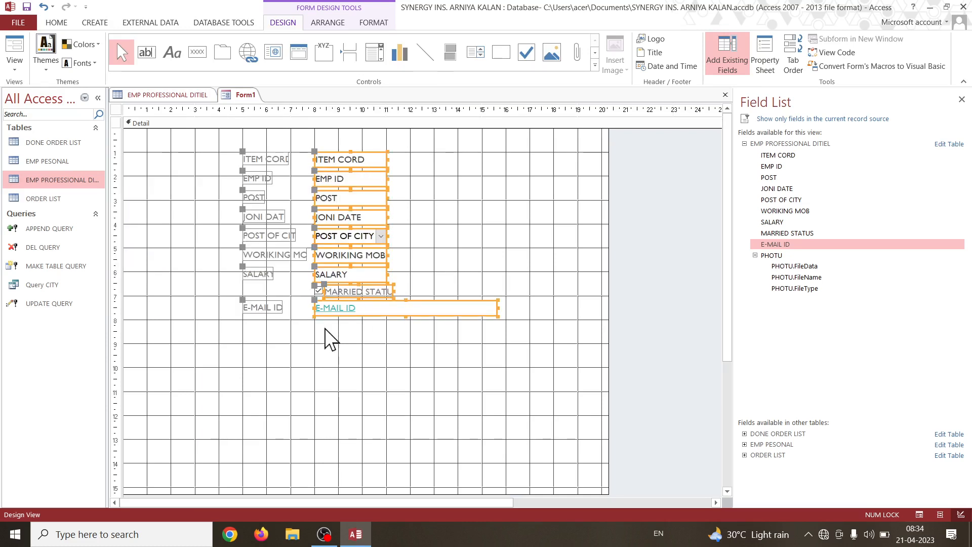
left_click(331, 349)
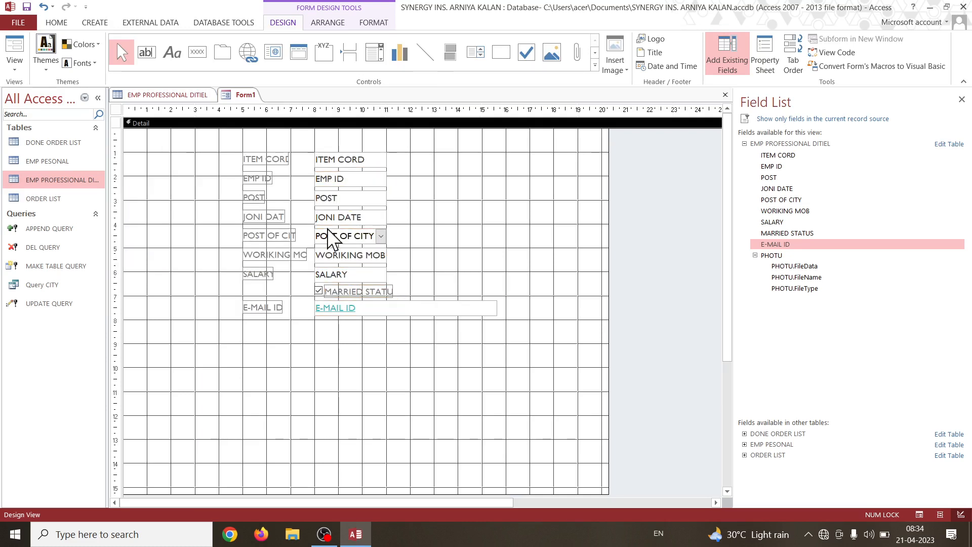
left_click(260, 156)
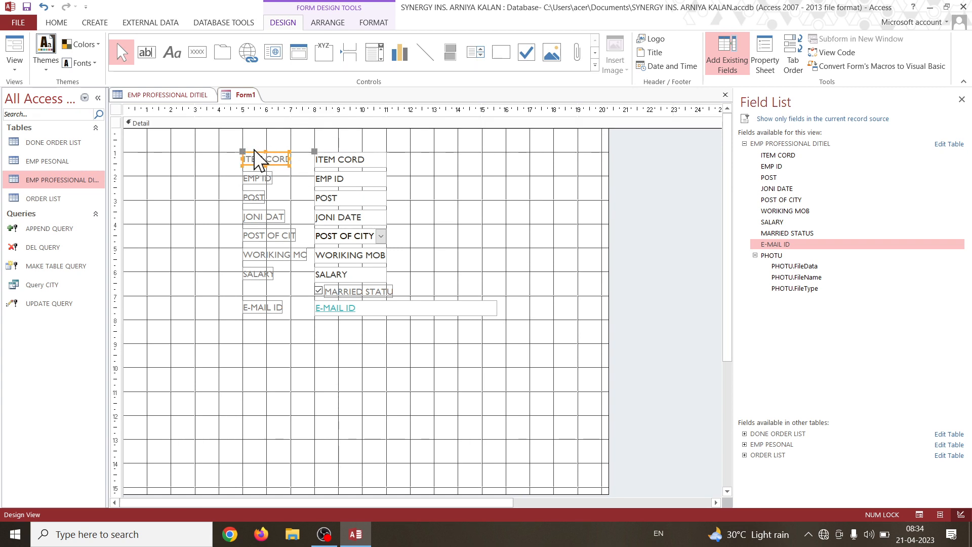
left_click_drag(271, 161, 203, 157)
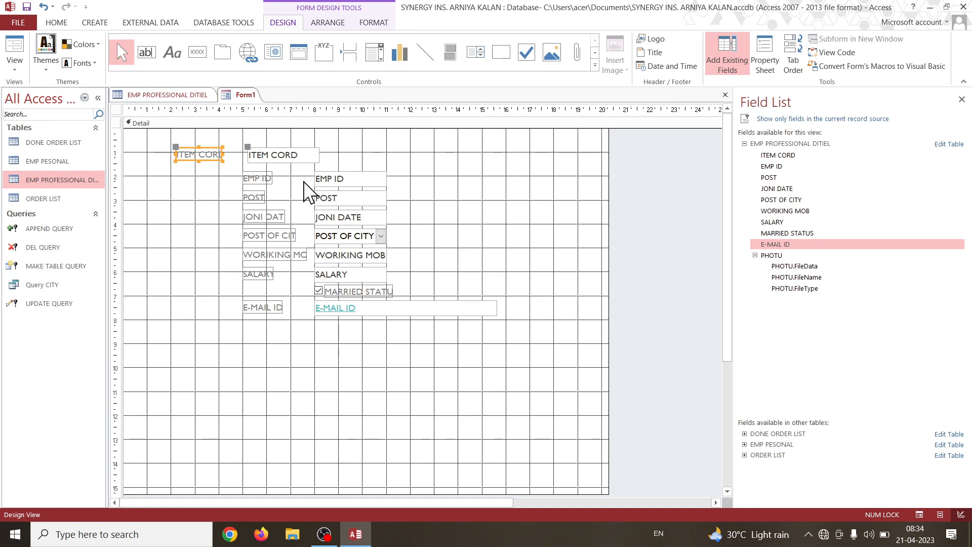
key("ctrl+z")
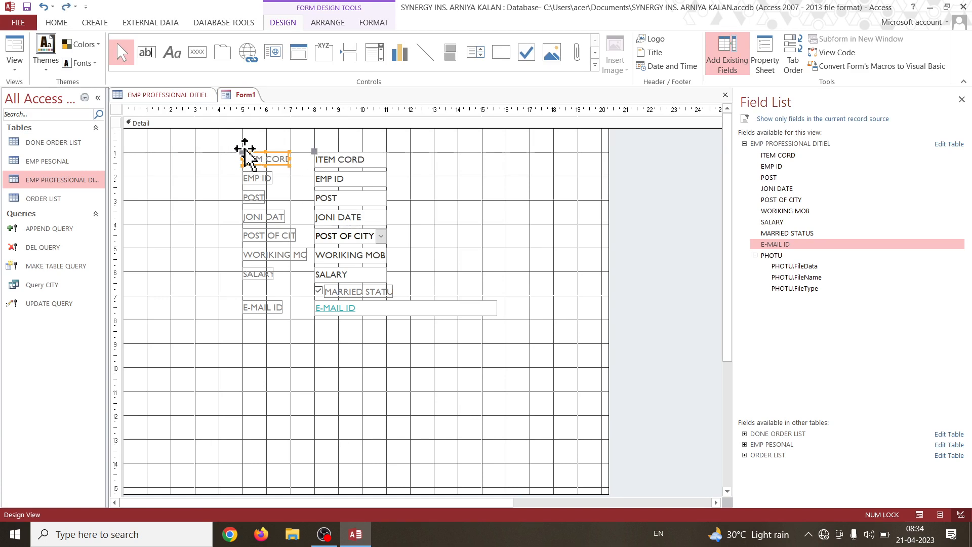
Move the ITEM CORD, EMP ID, POST and JONI DATE labels to about 1 on the horizontal ruler, at vertical marks 1 to 4.
left_click_drag(245, 152, 150, 152)
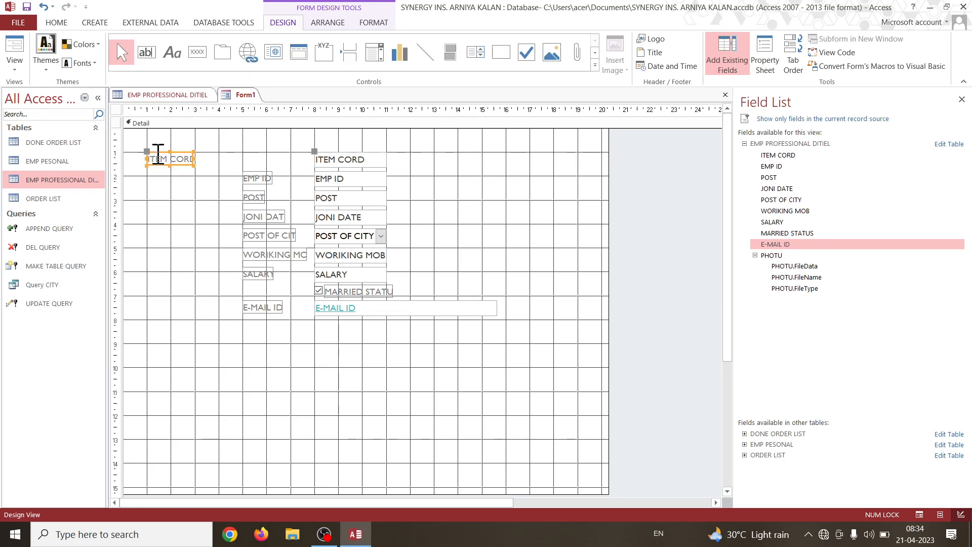
left_click(243, 177)
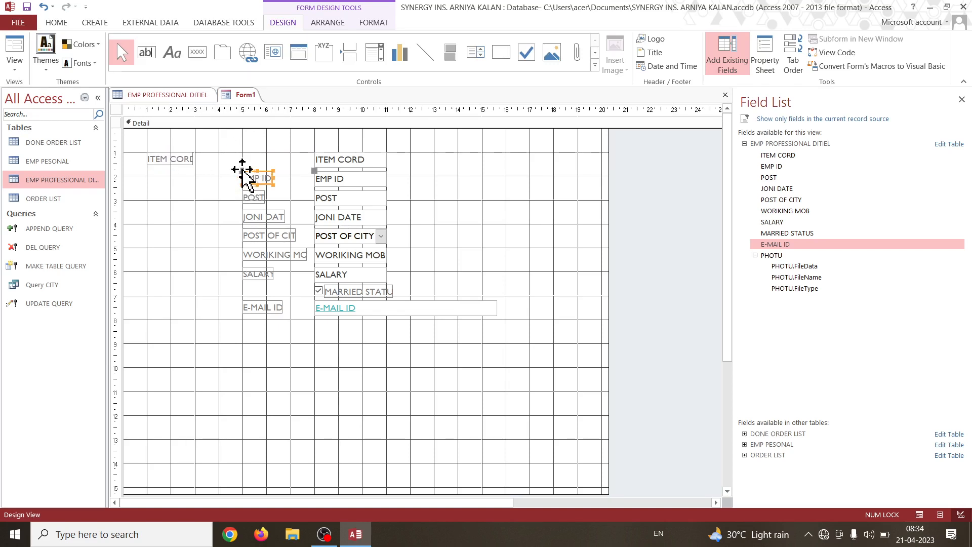
left_click_drag(243, 173, 148, 179)
left_click(251, 196)
left_click_drag(251, 197, 146, 201)
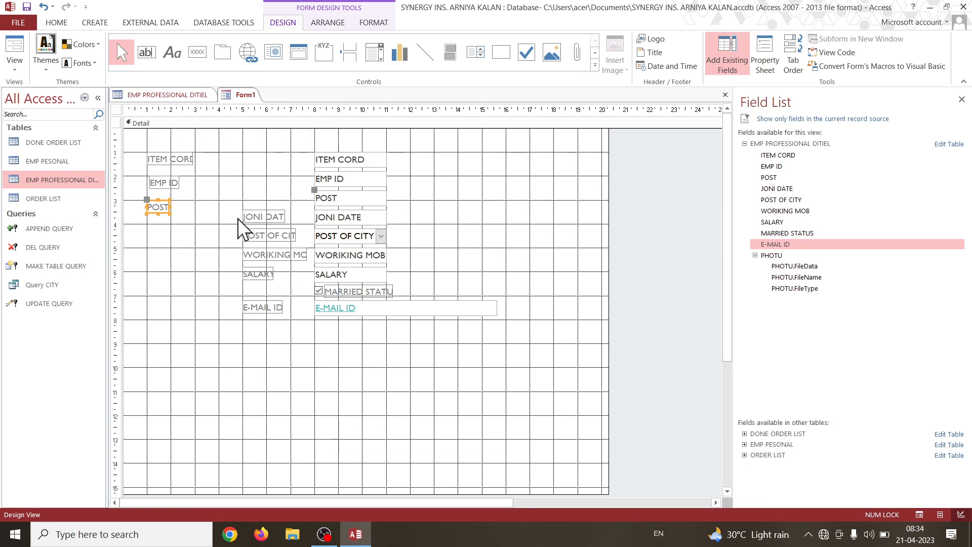
left_click(245, 215)
left_click_drag(242, 212, 146, 225)
Move the POST OF CITY, WORIKING MOB, SALARY and E-MAIL ID labels to about 1 on the horizontal ruler, at vertical marks 5 to 8.
left_click(268, 234)
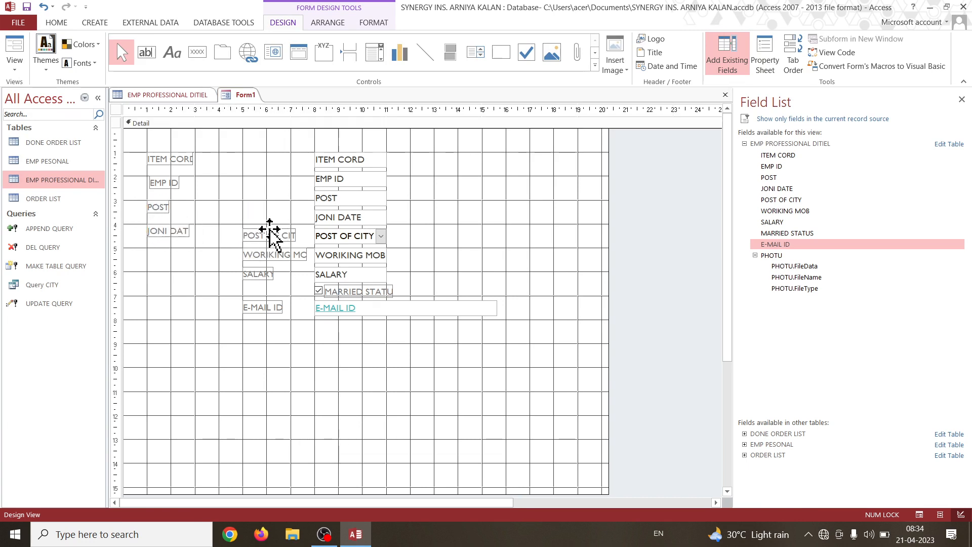
left_click_drag(243, 228, 151, 247)
left_click(270, 254)
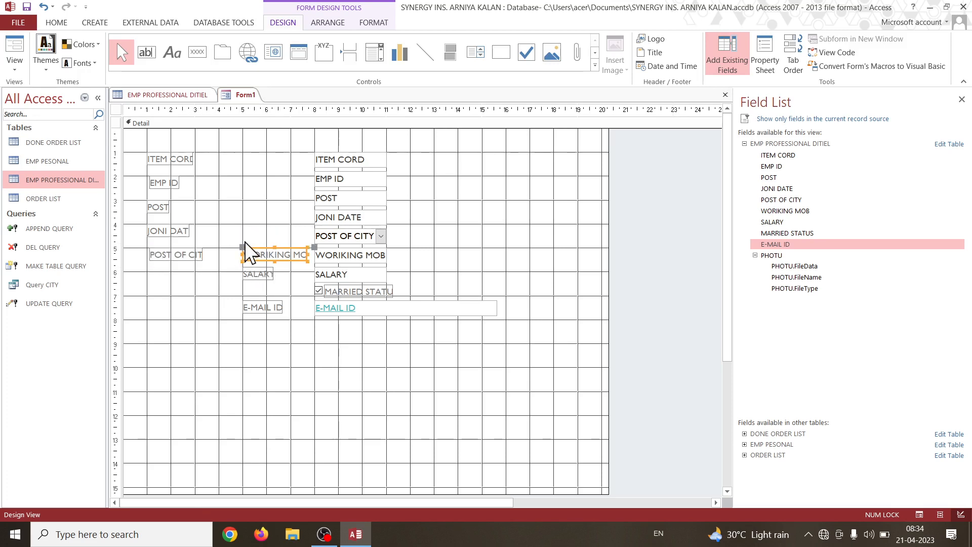
left_click_drag(243, 248, 148, 271)
left_click(249, 269)
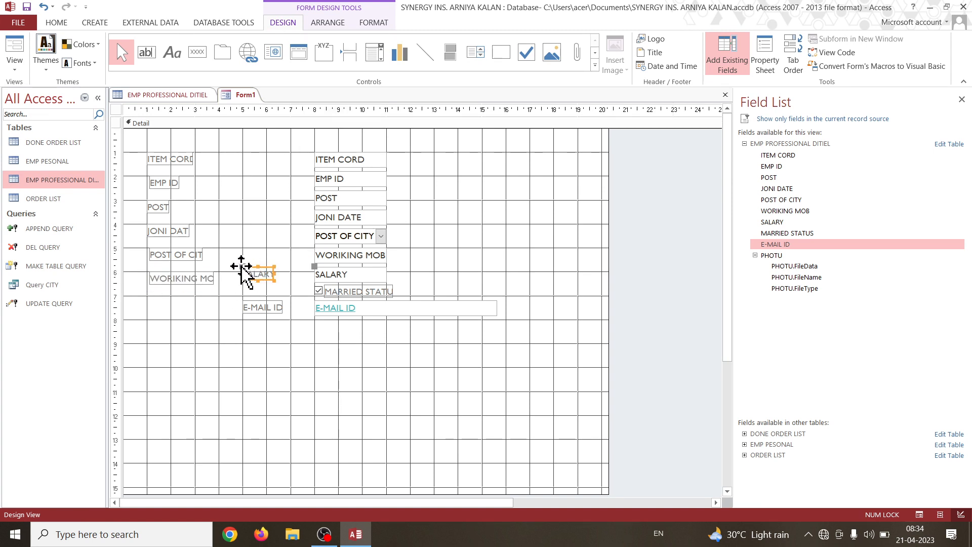
mouse_move(242, 266)
left_mouse_down()
mouse_move(176, 307)
mouse_move(147, 296)
left_mouse_up()
left_click(261, 305)
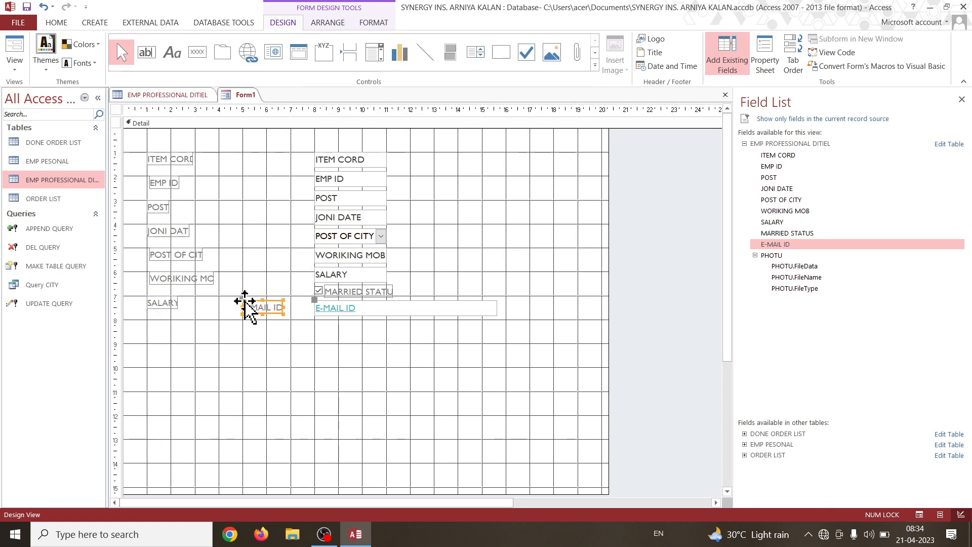
left_click_drag(245, 304, 143, 322)
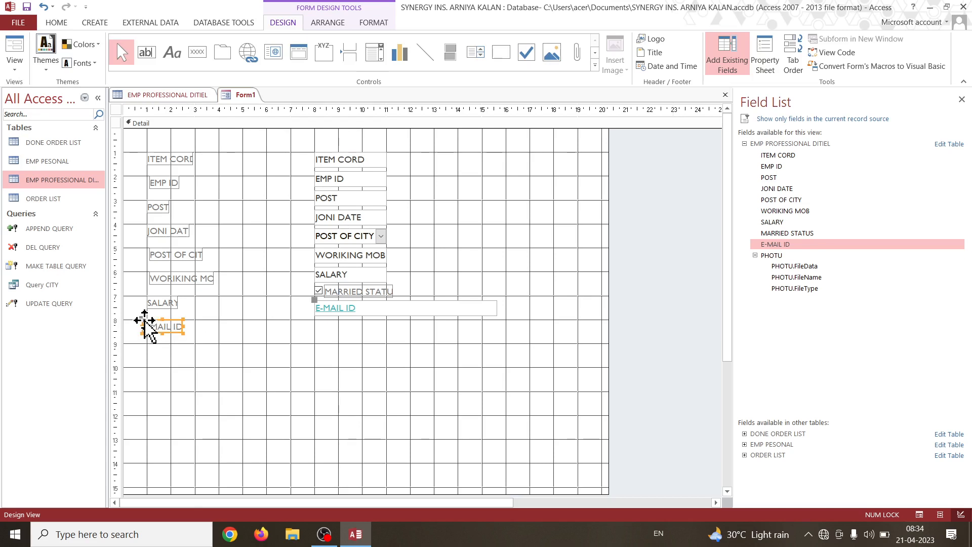
left_click(334, 347)
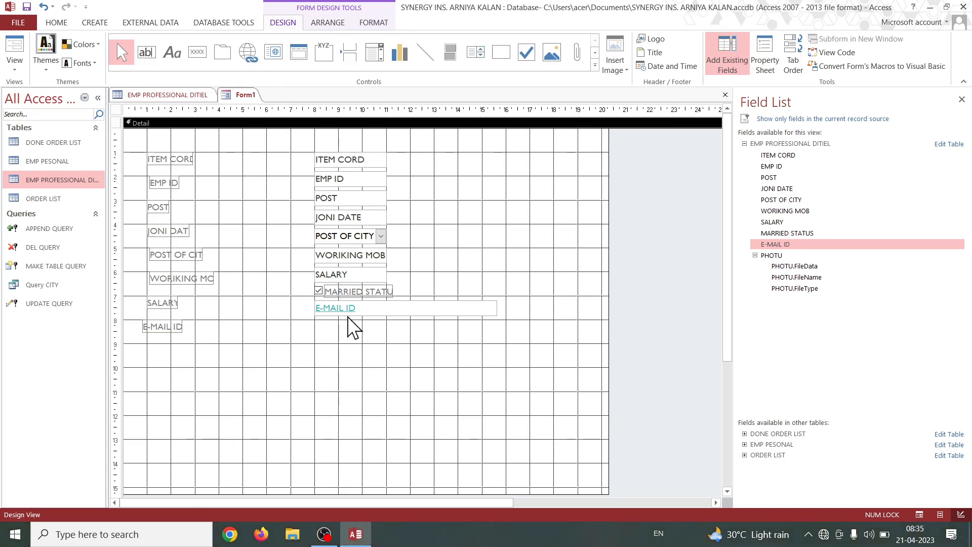
Move the E-MAIL ID box down level with its label and place the MARRIED STATUS check box in the label column above SALARY.
left_click(348, 311)
left_click_drag(348, 319, 317, 324)
left_click(338, 291)
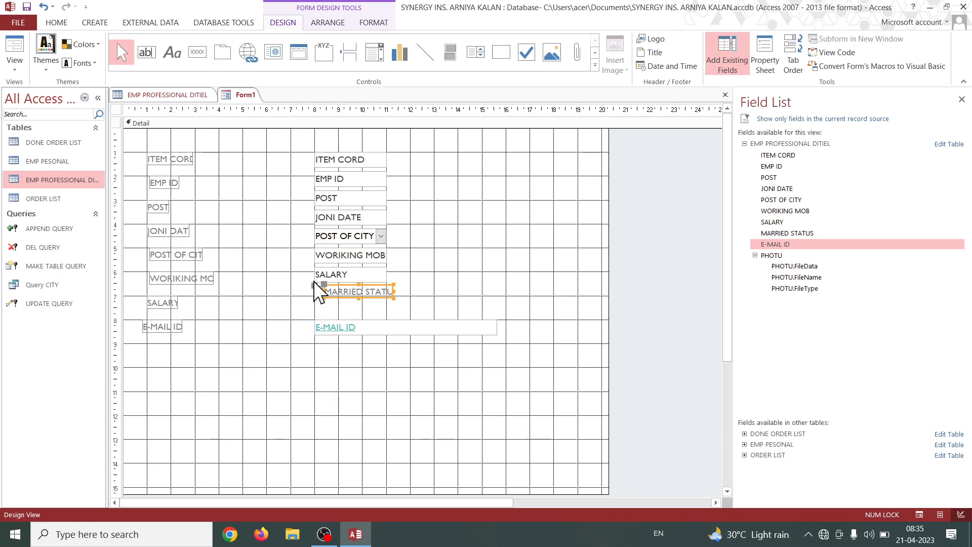
left_click_drag(314, 285, 150, 304)
left_click(173, 302)
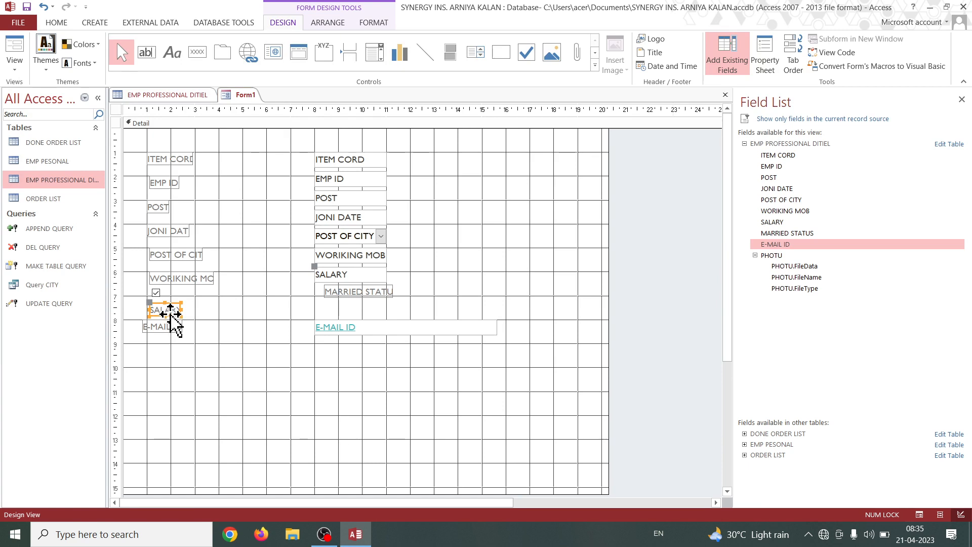
Move the SALARY field down below the MARRIED STATUS label and shift the MARRIED STATUS control slightly left.
left_click(345, 298)
left_click_drag(345, 298, 357, 320)
left_click(357, 280)
left_click(357, 294)
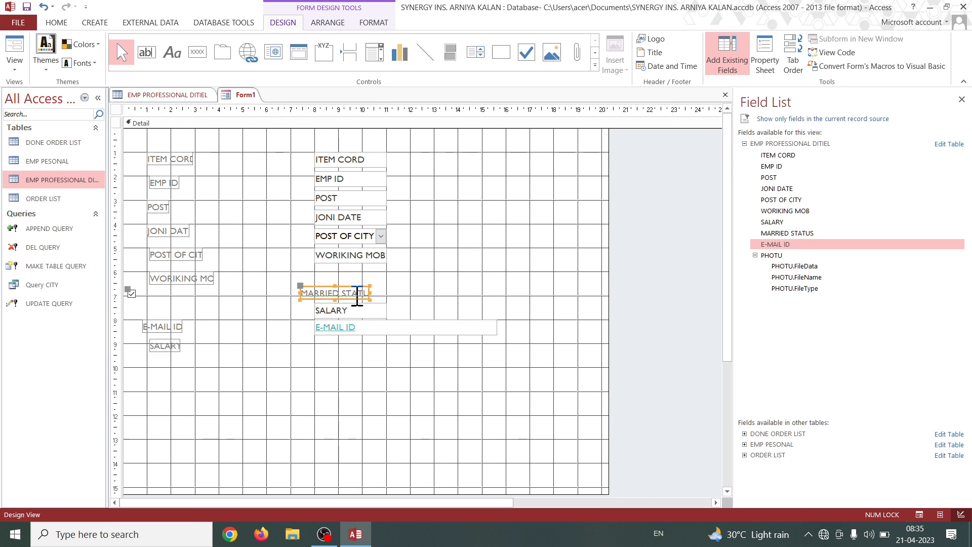
left_click(201, 276)
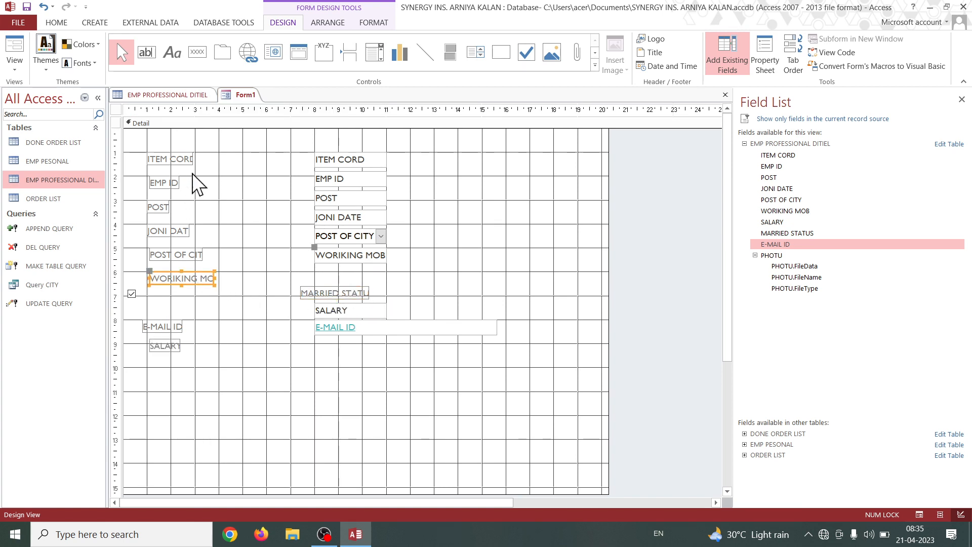
left_click(351, 157)
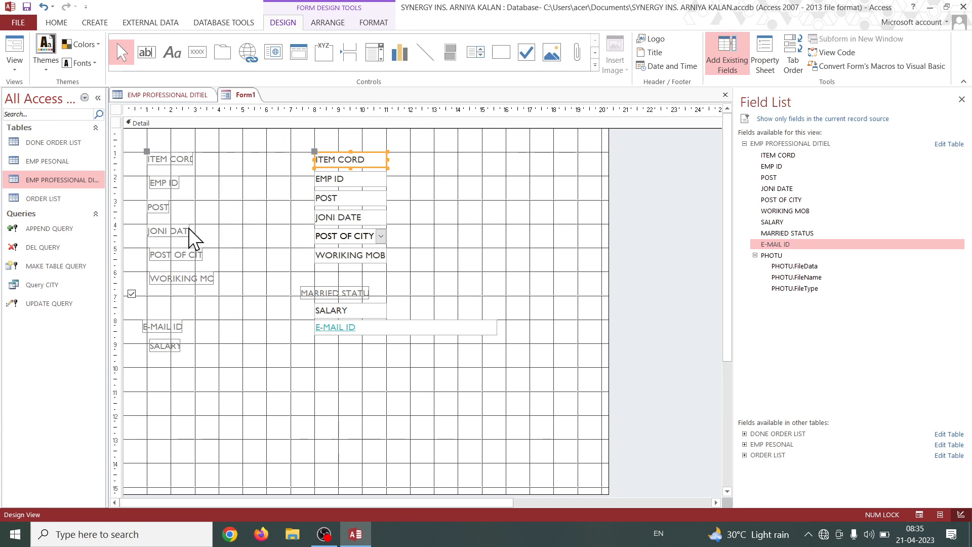
left_click(354, 260)
Move the E-MAIL ID field down to vertical mark 9, place the SALARY label at 8, and line both labels up near horizontal mark 1.
left_click_drag(360, 329, 360, 362)
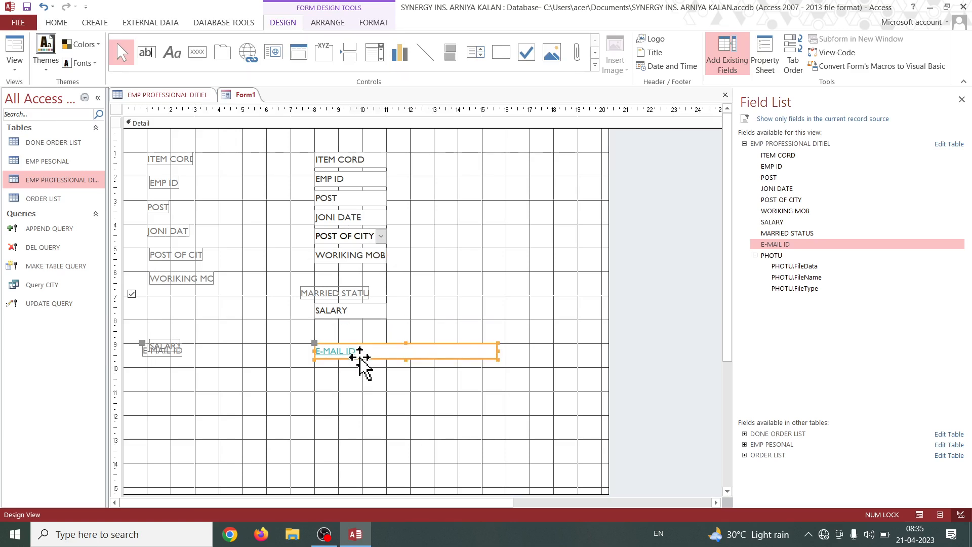
left_click(169, 349)
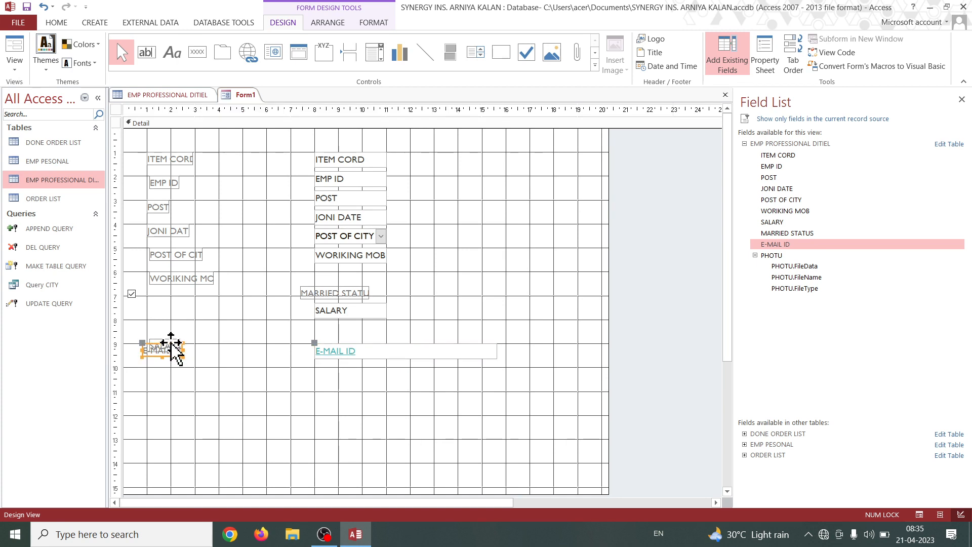
mouse_move(143, 339)
left_mouse_down()
mouse_move(159, 338)
mouse_move(147, 338)
mouse_move(148, 321)
left_mouse_up()
left_click(153, 336)
left_click(156, 341)
left_click(175, 355)
left_click(176, 354)
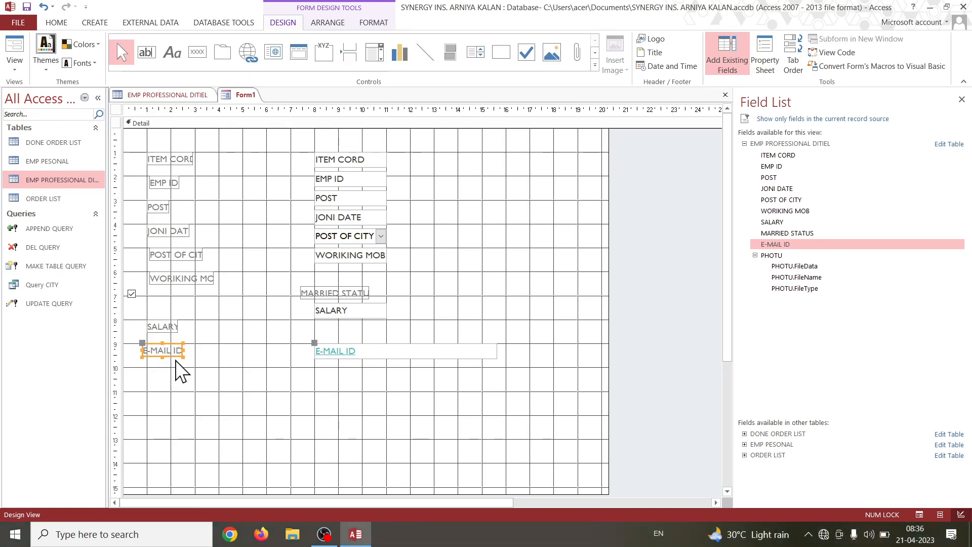
left_click_drag(142, 343, 156, 344)
Move the SALARY box level with its label, and place the MARRIED STATUS label and check box at vertical mark 7 in their columns.
left_click(354, 315)
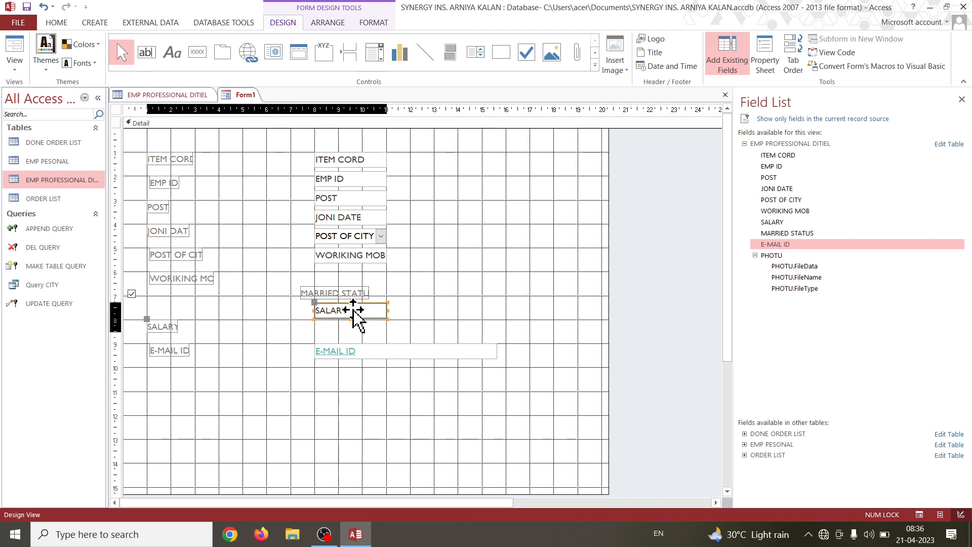
left_click_drag(316, 308, 316, 322)
left_click(334, 293)
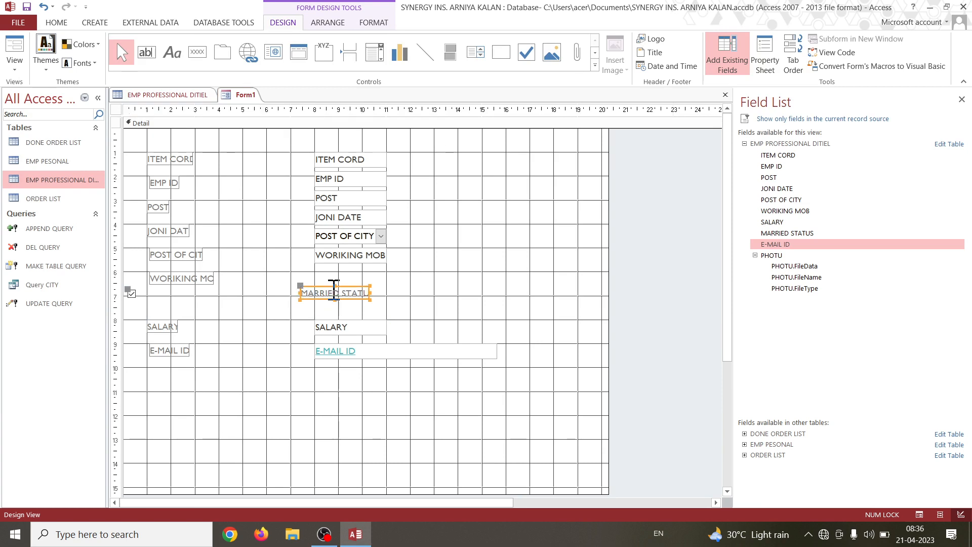
left_click_drag(300, 287, 314, 301)
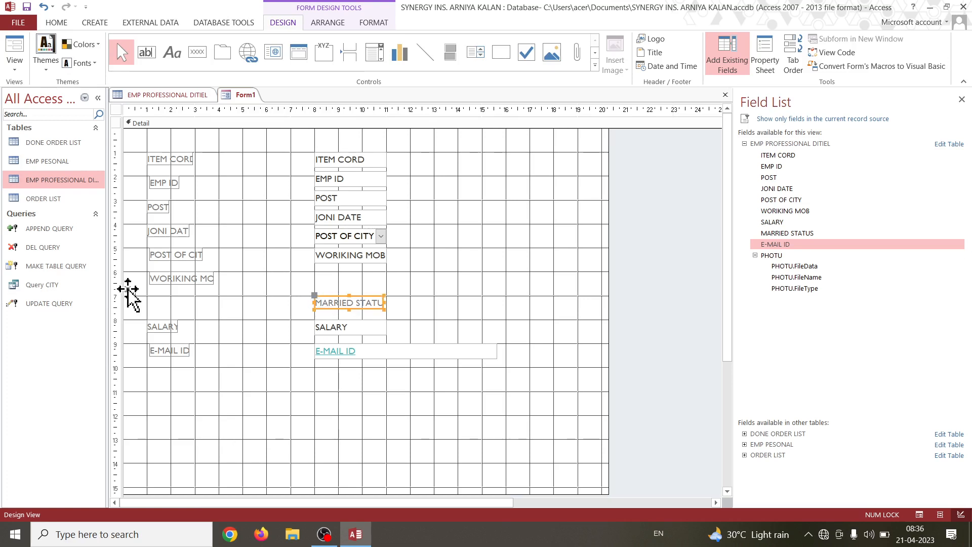
mouse_move(130, 294)
left_mouse_down()
mouse_move(158, 310)
mouse_move(151, 294)
mouse_move(189, 325)
mouse_move(149, 299)
left_mouse_up()
Turn the form's design grid off and back on.
right_click(469, 289)
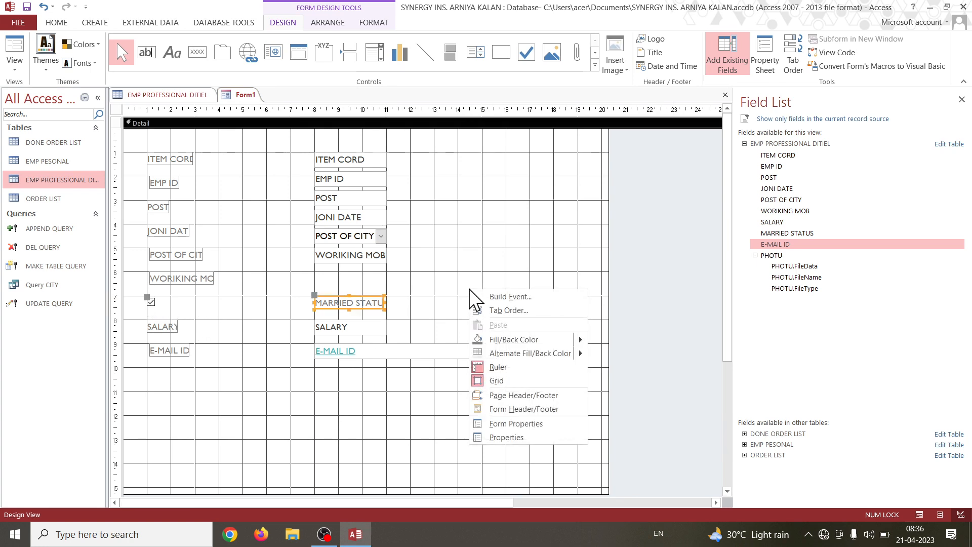
left_click(503, 380)
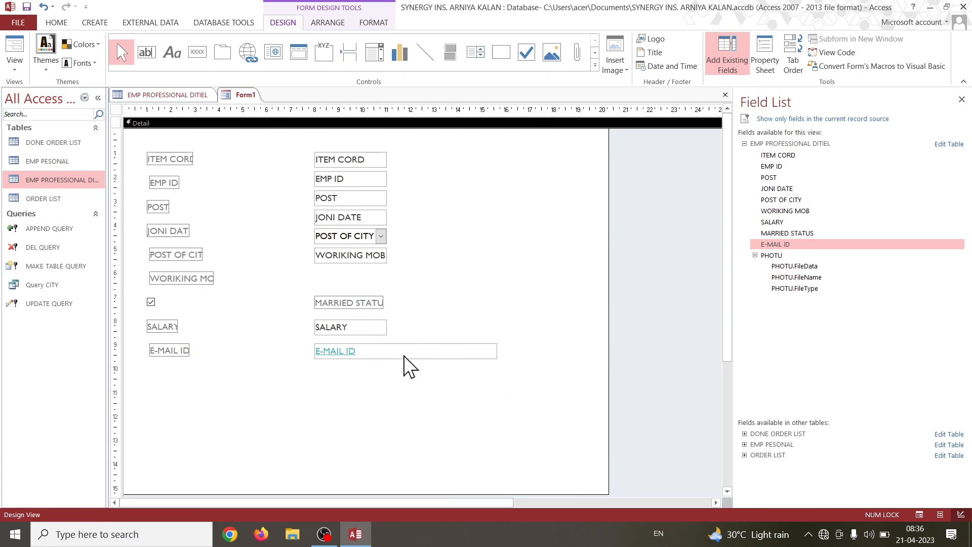
right_click(496, 288)
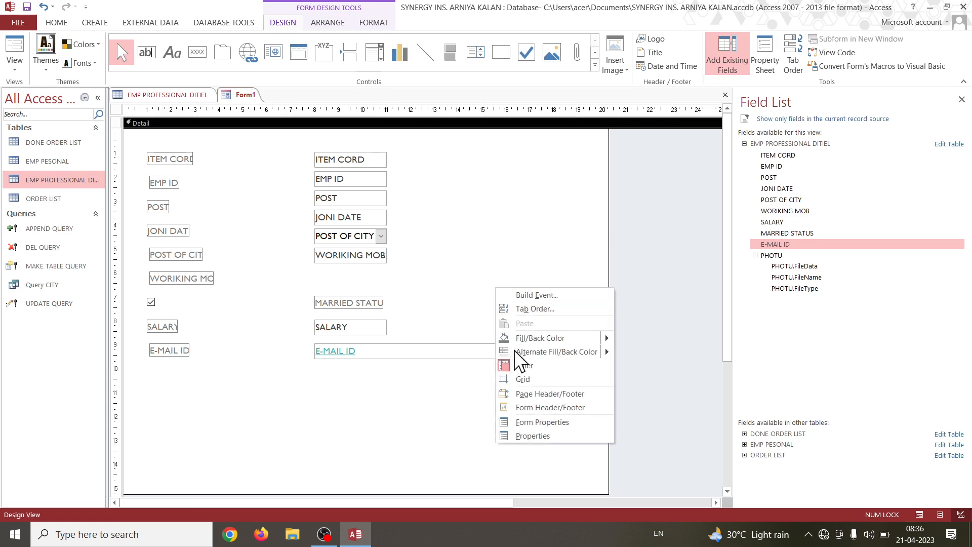
left_click(519, 379)
Move the WORIKING MOB and POST OF CITY boxes down level with their labels, at vertical marks 6 and 5.
left_click(152, 302)
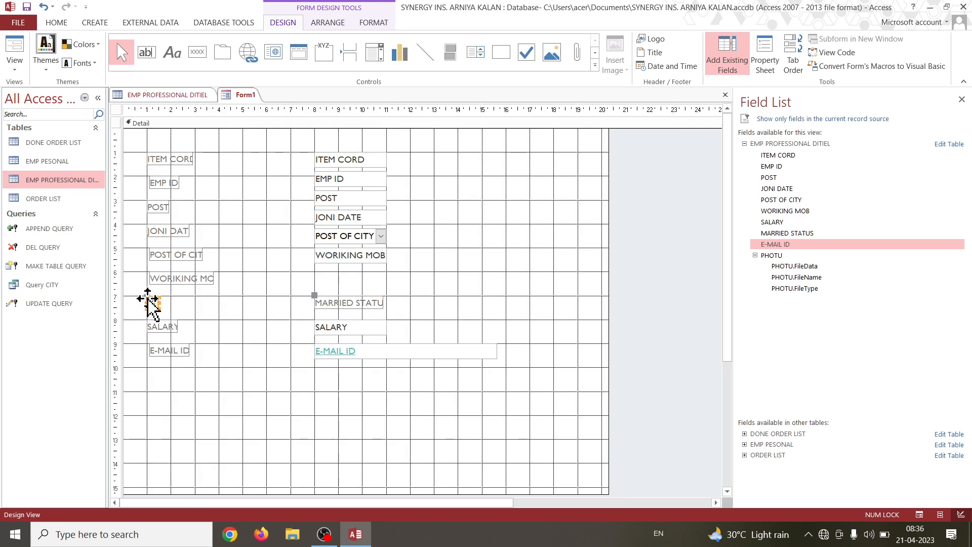
left_click_drag(147, 298, 148, 304)
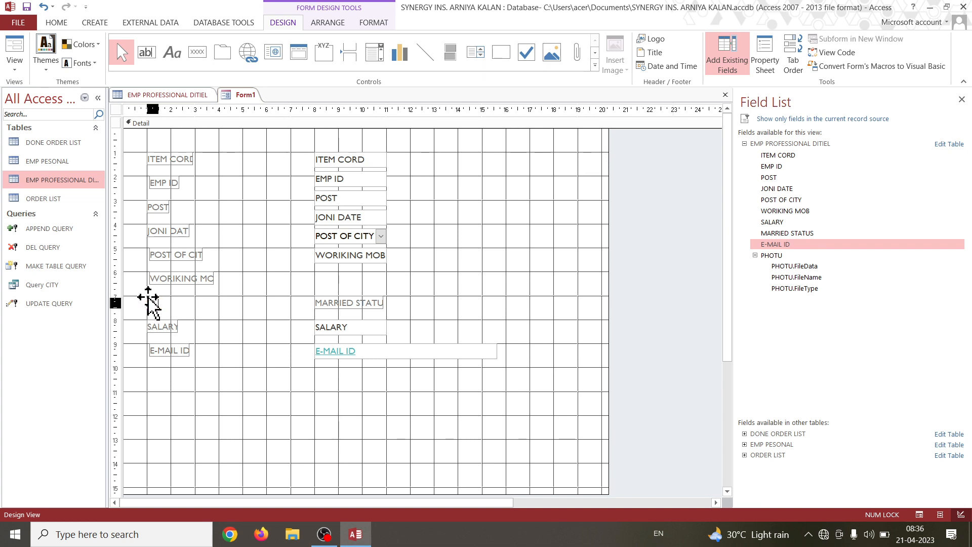
left_click(324, 255)
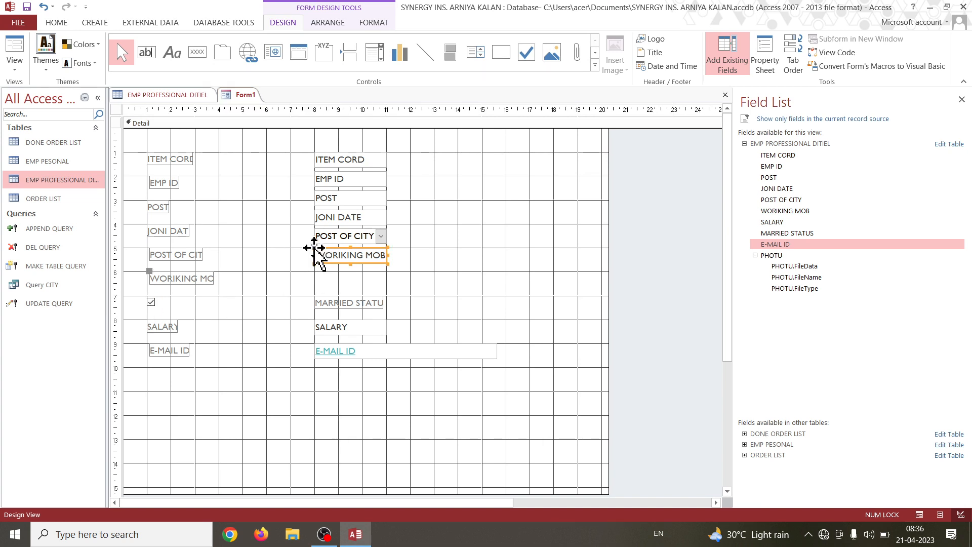
left_click_drag(315, 246, 313, 274)
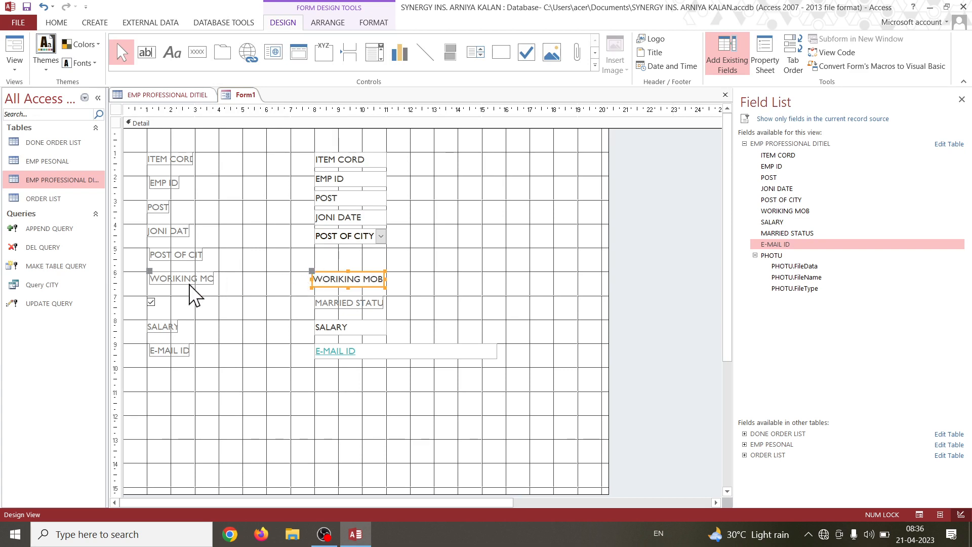
left_click_drag(319, 233, 314, 246)
Move the JONI DATE, POST and EMP ID boxes down level with their labels, near vertical marks 4, 3 and 2.
left_click(345, 217)
left_click_drag(314, 210, 315, 230)
left_click(336, 195)
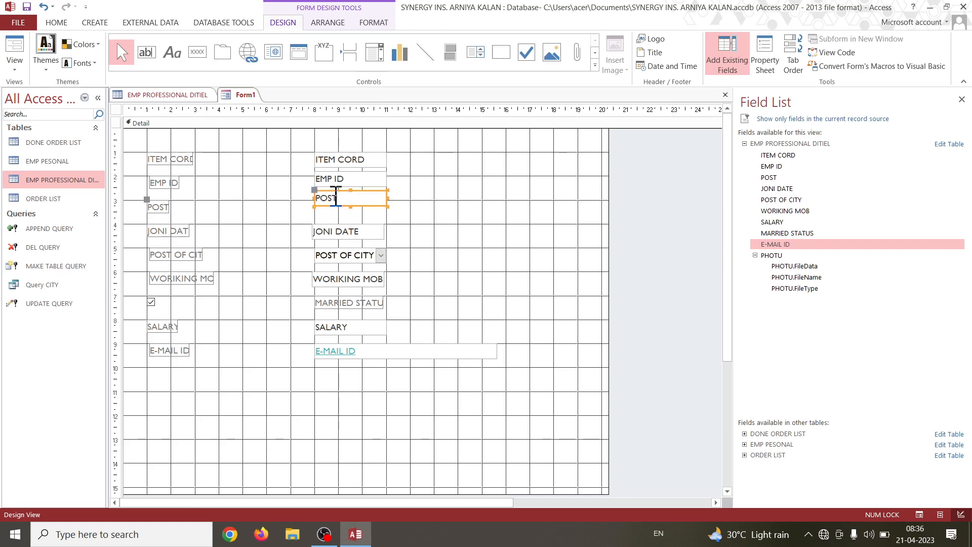
left_click_drag(315, 192, 315, 209)
left_click(357, 180)
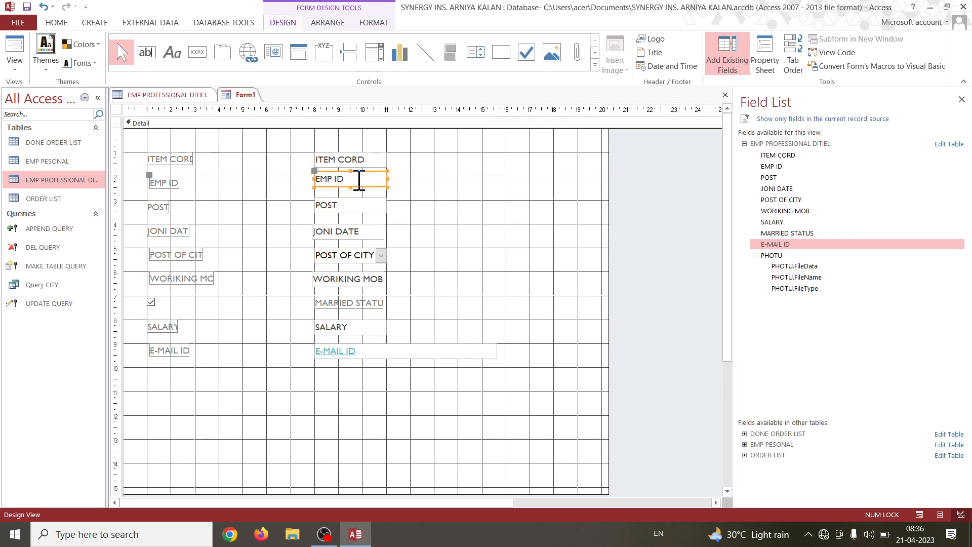
mouse_move(317, 171)
left_mouse_down()
mouse_move(321, 188)
mouse_move(317, 178)
left_mouse_up()
left_click(427, 196)
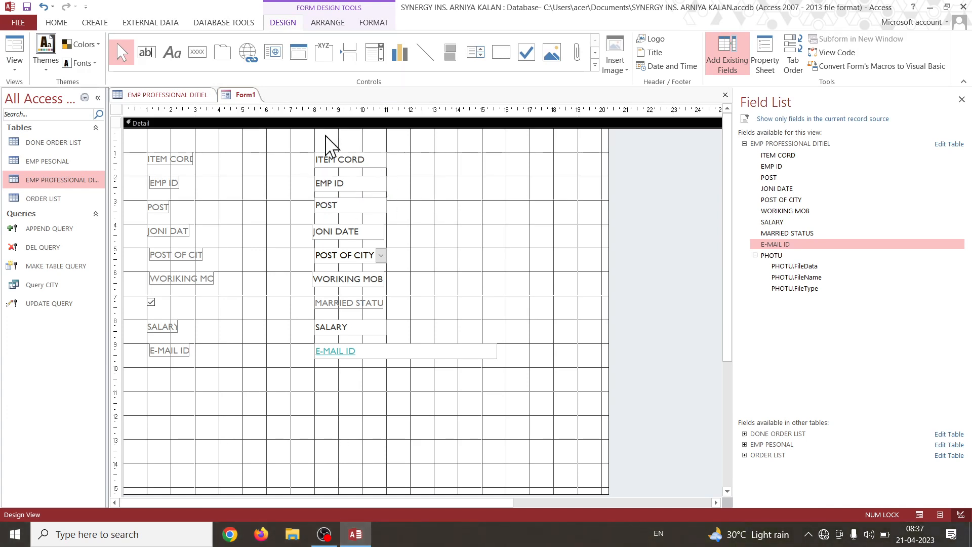
Align the left edges of the WORIKING MOB and JONI DATE boxes with the other boxes at 8 on the horizontal ruler.
left_click(361, 282)
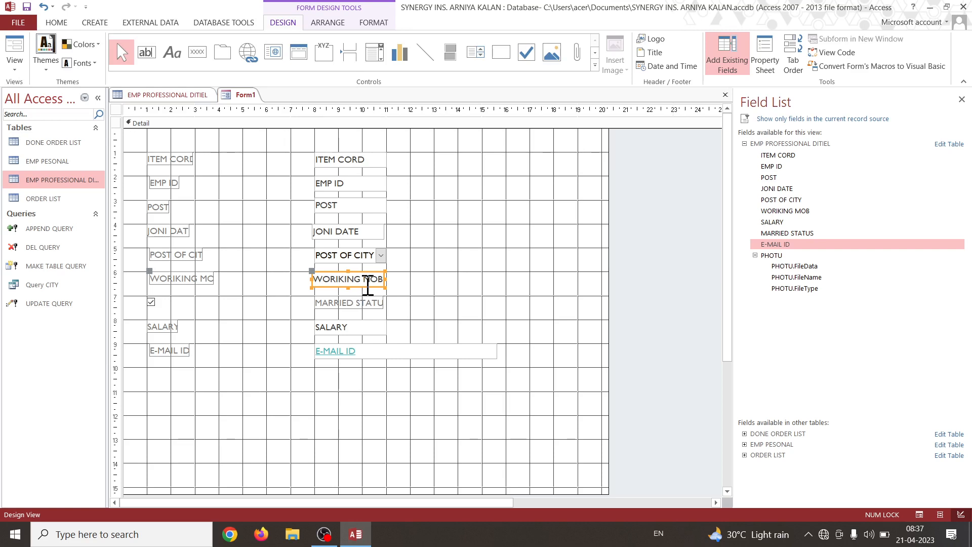
left_click_drag(311, 270, 315, 270)
left_click(456, 280)
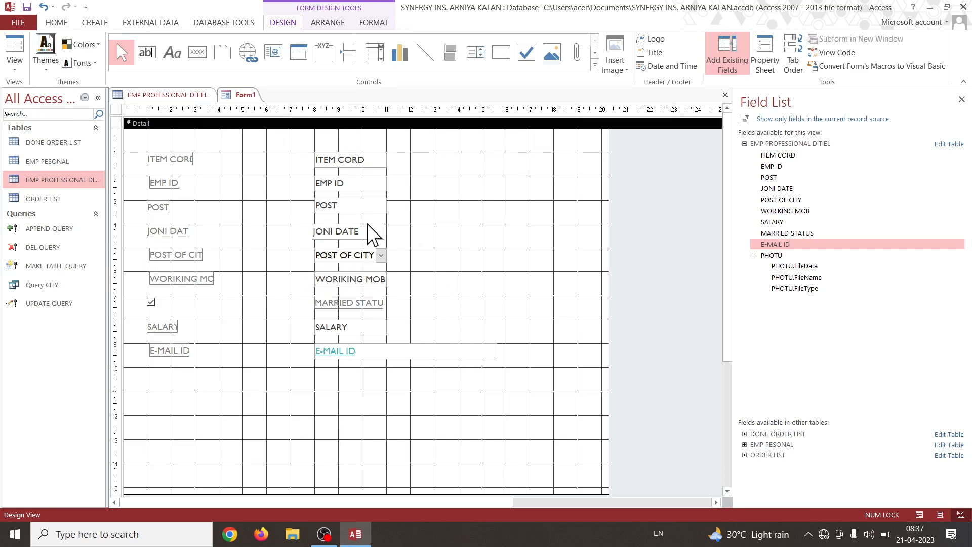
left_click(352, 230)
left_click_drag(311, 221, 314, 223)
left_click(475, 253)
Widen the eight text labels in the first column together by about 1.3 ruler units, leaving the checkbox out.
left_click(191, 160)
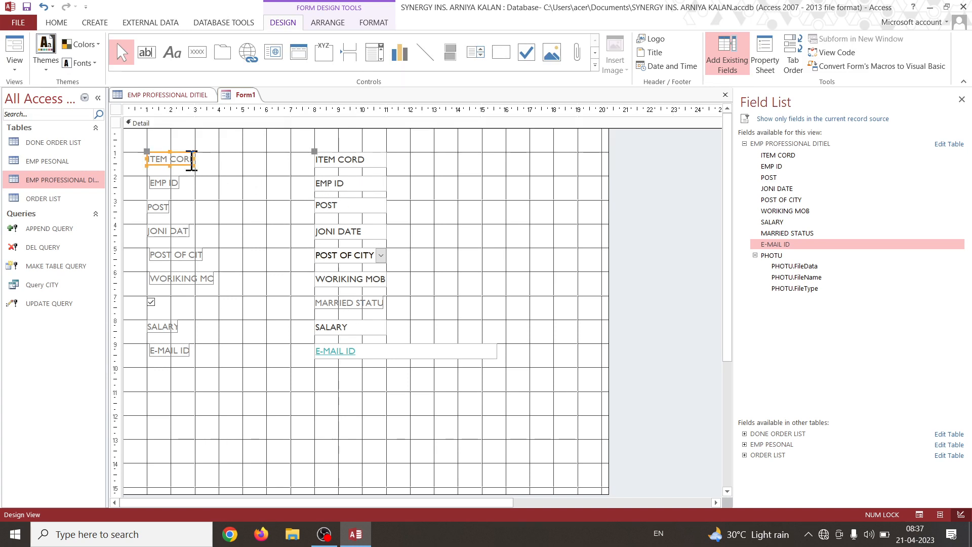
left_click(171, 185, "shift")
left_click(162, 206, "shift")
left_click(167, 231, "shift")
left_click(170, 255, "shift")
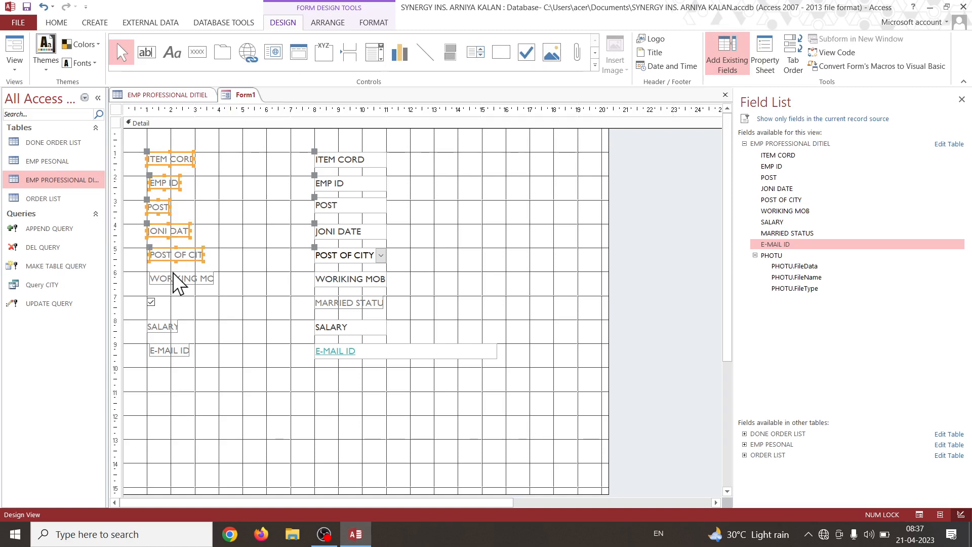
left_click(175, 279, "shift")
left_click(161, 327, "shift")
left_click(171, 352, "shift")
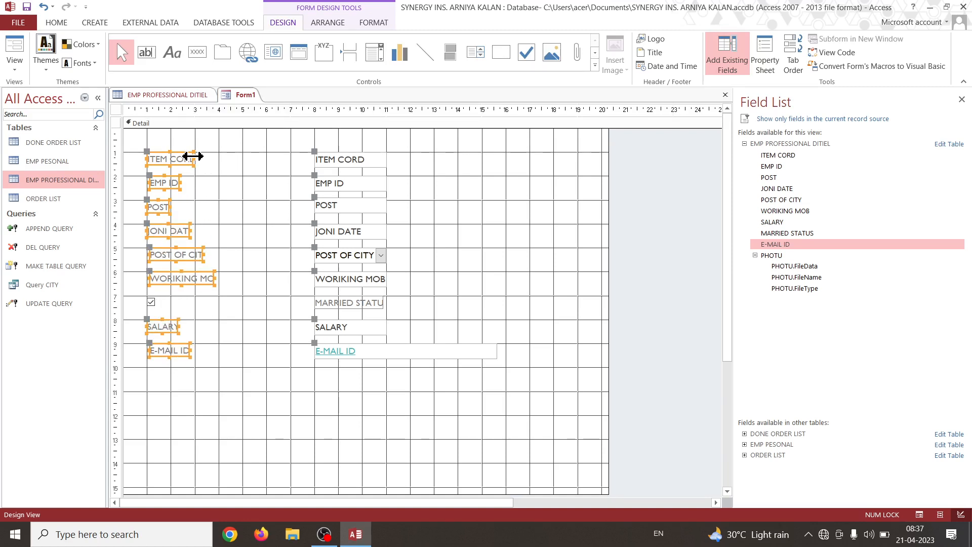
left_click_drag(193, 156, 225, 158)
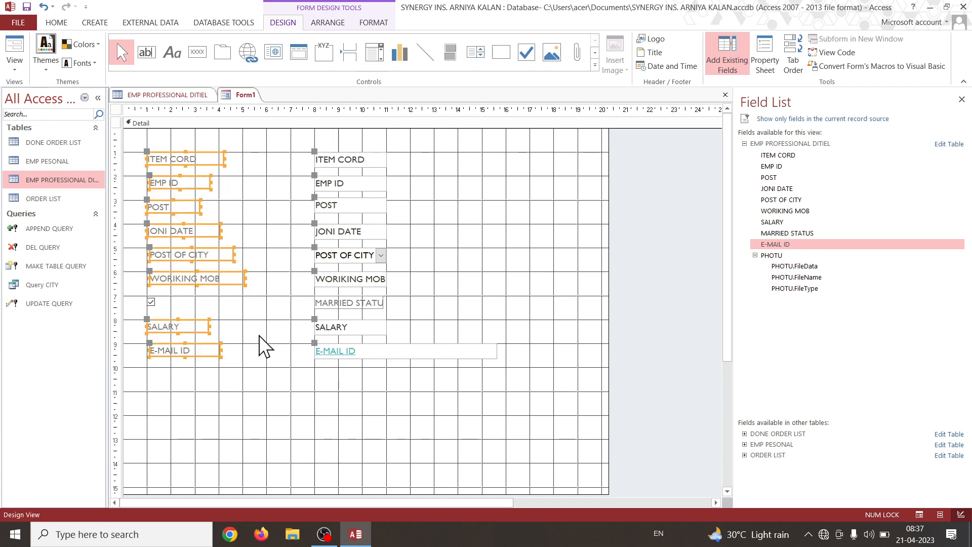
left_click(283, 331)
Widen the second column's controls, ITEM CORD through E-MAIL ID including MARRIED STATUS, together by about 1.8 ruler units.
left_click(354, 161)
left_click(351, 183, "shift")
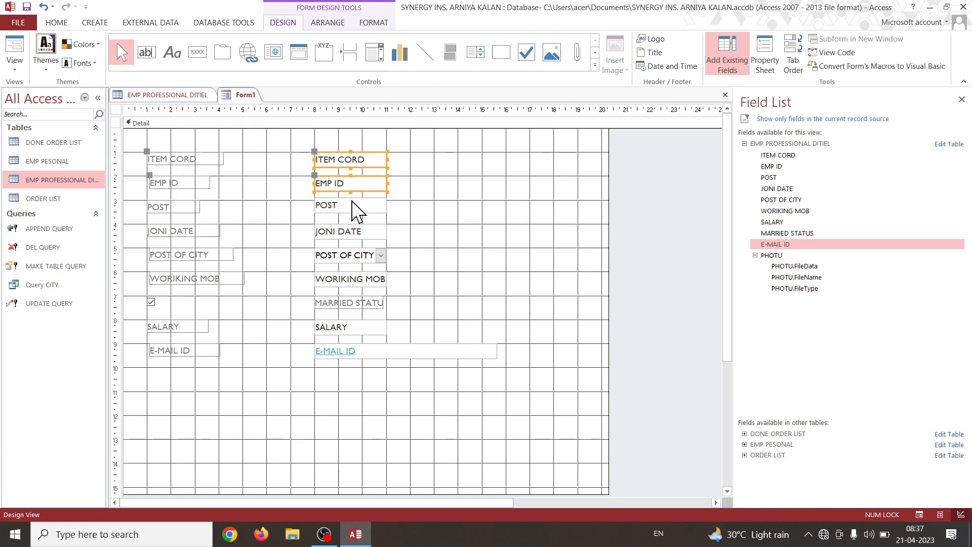
left_click(352, 205, "shift")
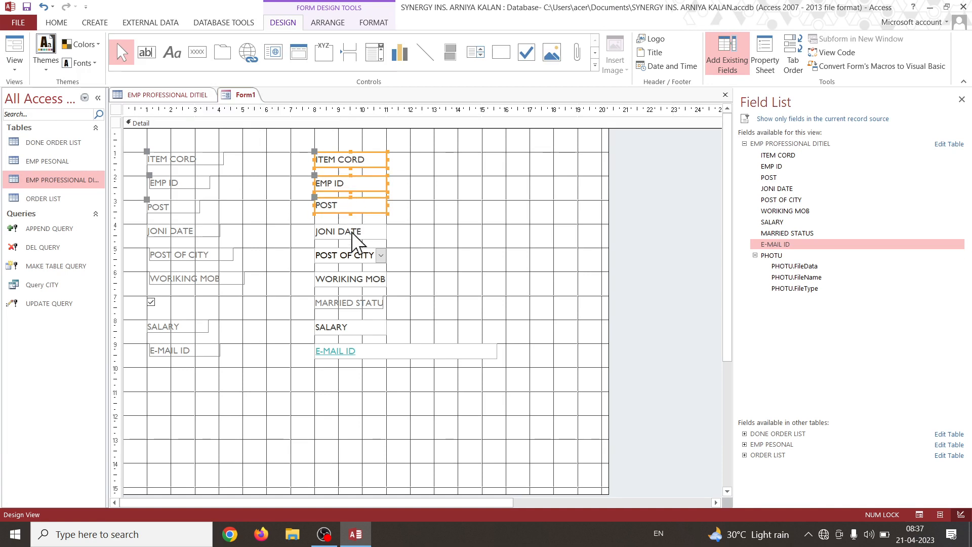
left_click(348, 280, "shift")
left_click(348, 304, "shift")
left_click(348, 328, "shift")
left_click(354, 352, "shift")
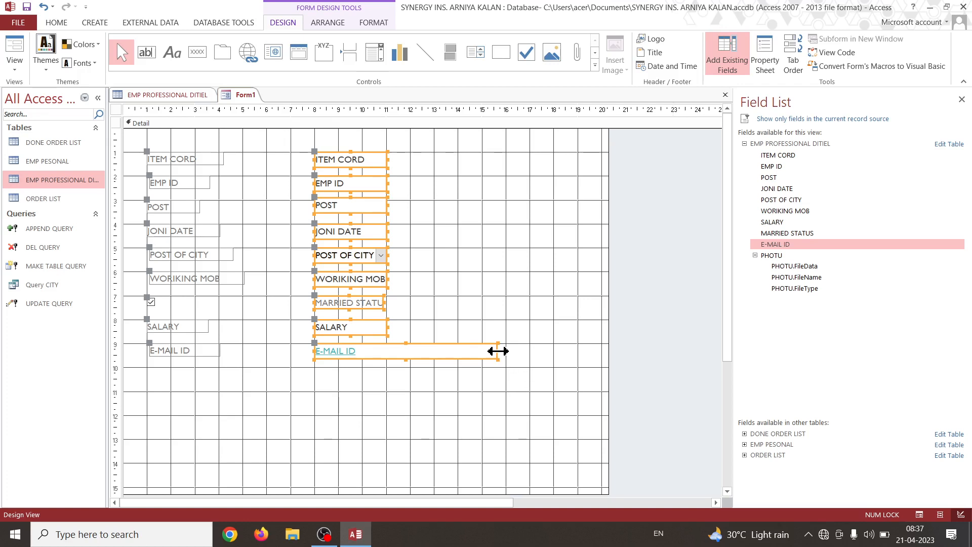
left_click_drag(498, 351, 542, 355)
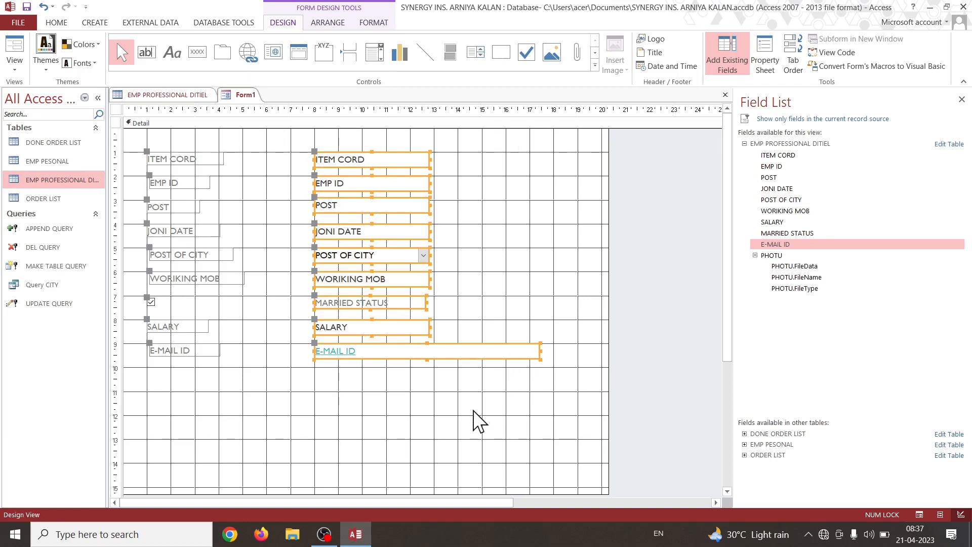
left_click(473, 419)
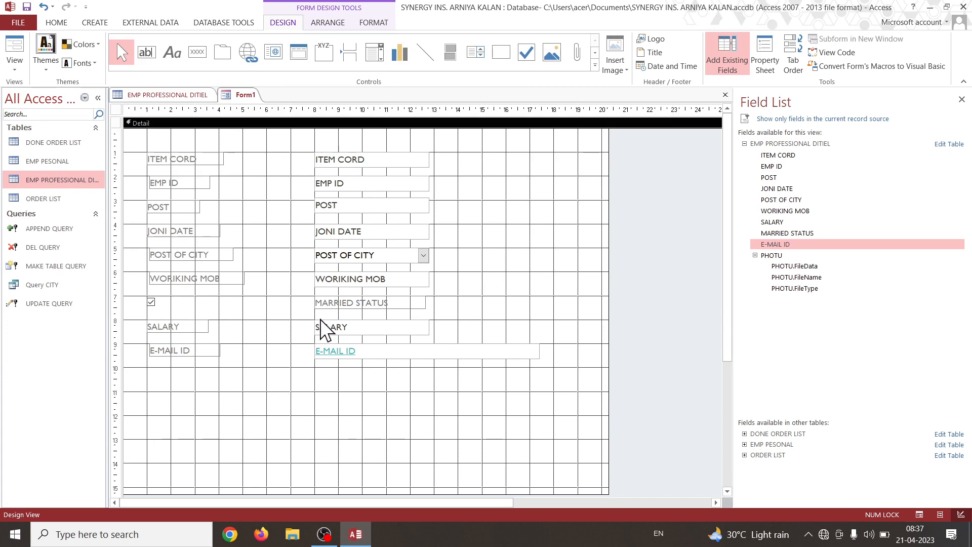
Add the PHOTU attachment field and place its box at about 16 to 19 on the horizontal ruler and 1 to 4 on the vertical.
double_click(772, 256)
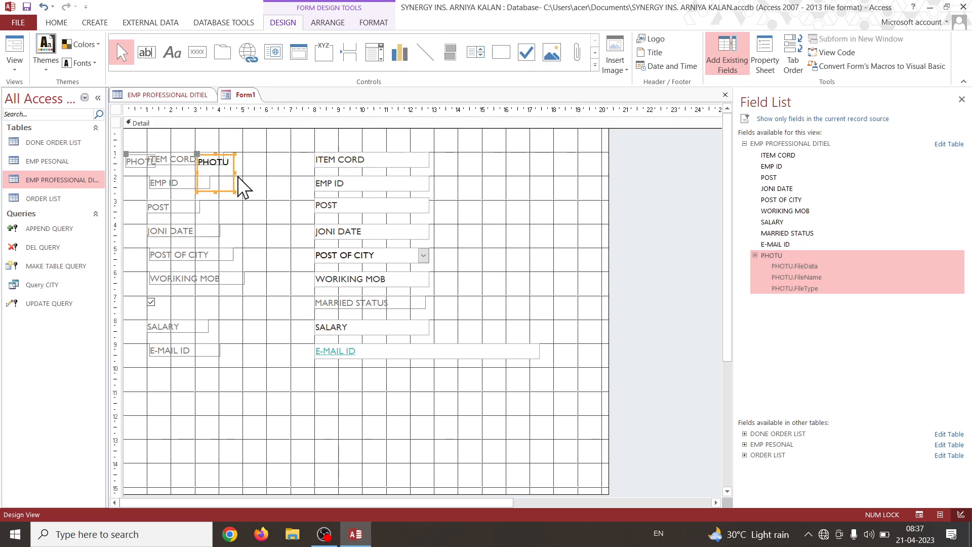
left_click_drag(233, 183, 578, 224)
left_click(434, 149)
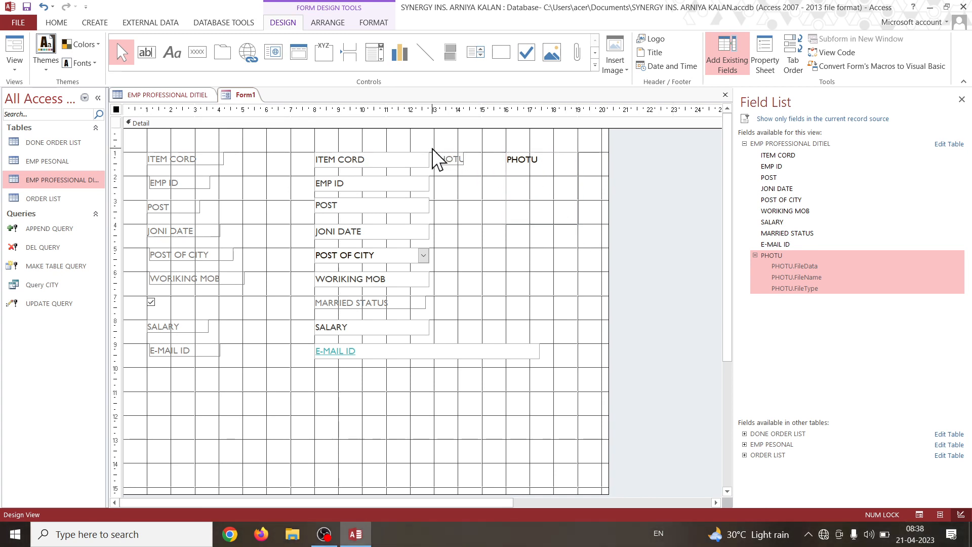
Move the PHOTU label directly below the photo box and widen it to about the box's width.
left_click_drag(432, 148, 462, 201)
left_click(443, 157)
left_click(483, 185)
left_click(461, 166)
left_click_drag(434, 152, 578, 244)
left_click(569, 276)
left_click(556, 184)
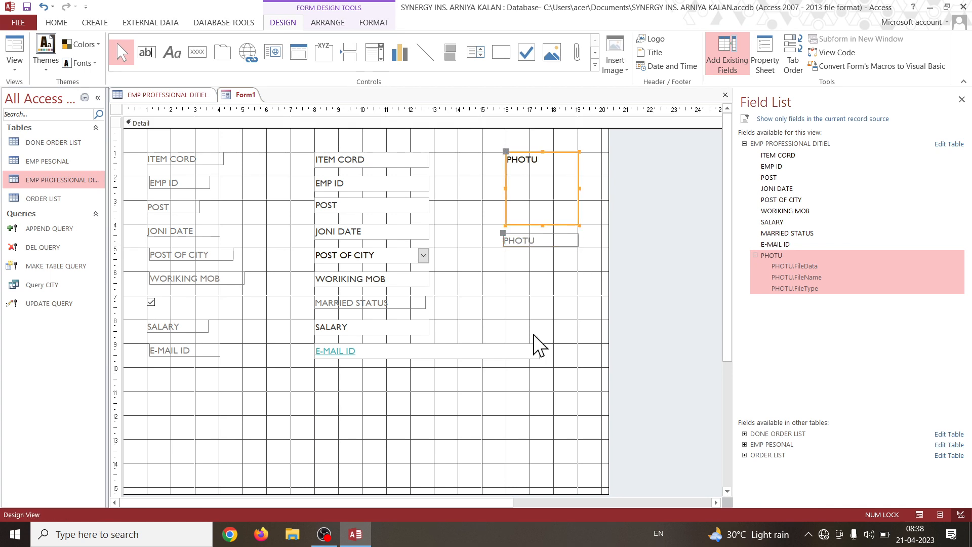
left_click(510, 403)
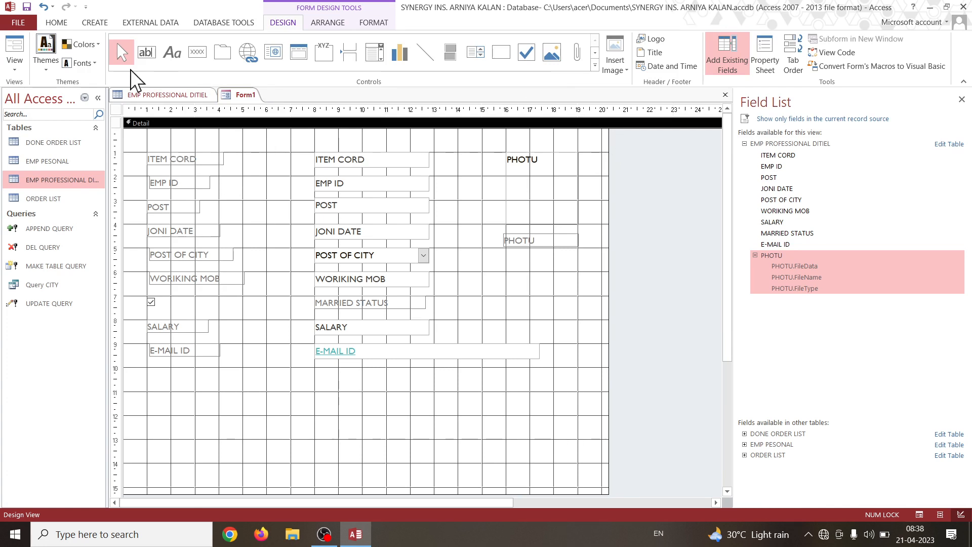
Apply the first theme of the Office group to the form and view the available colour schemes.
left_click(50, 69)
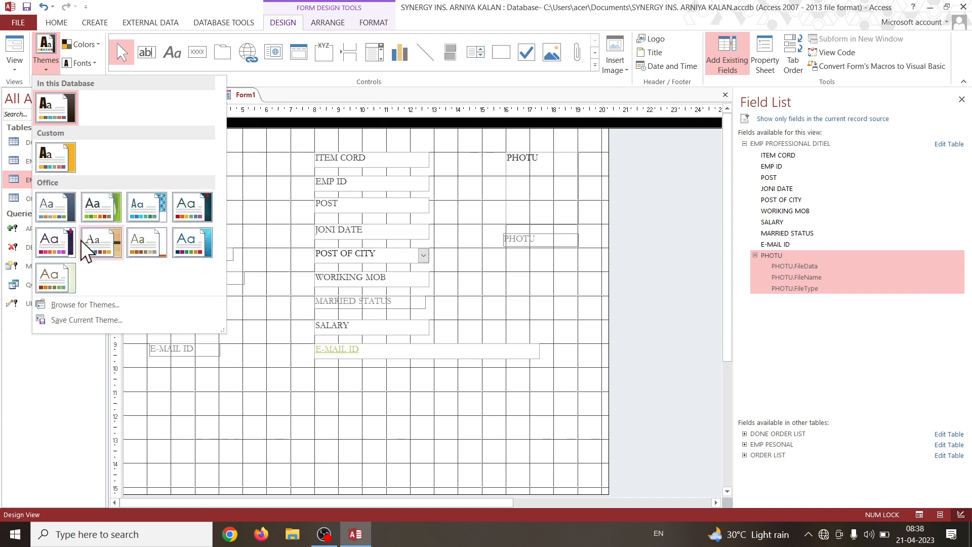
left_click(59, 208)
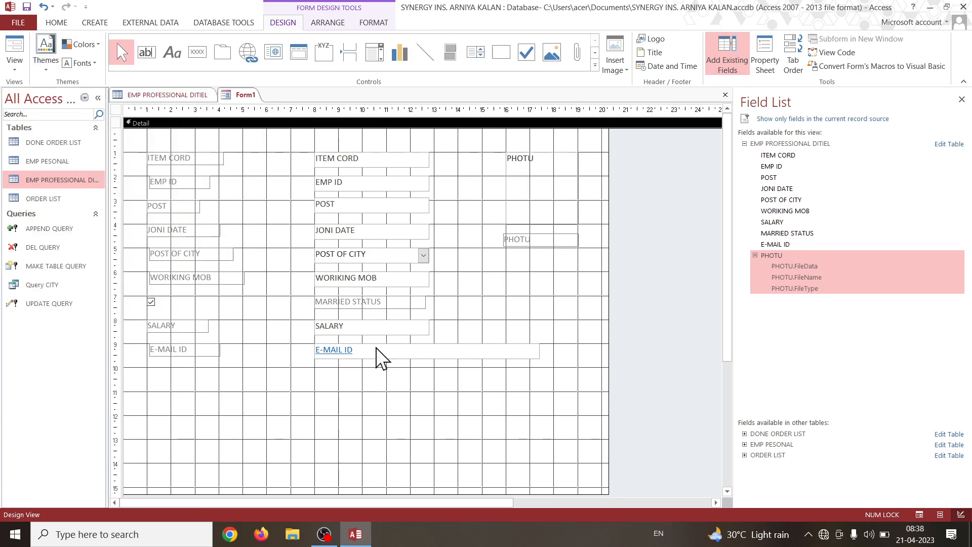
left_click(90, 47)
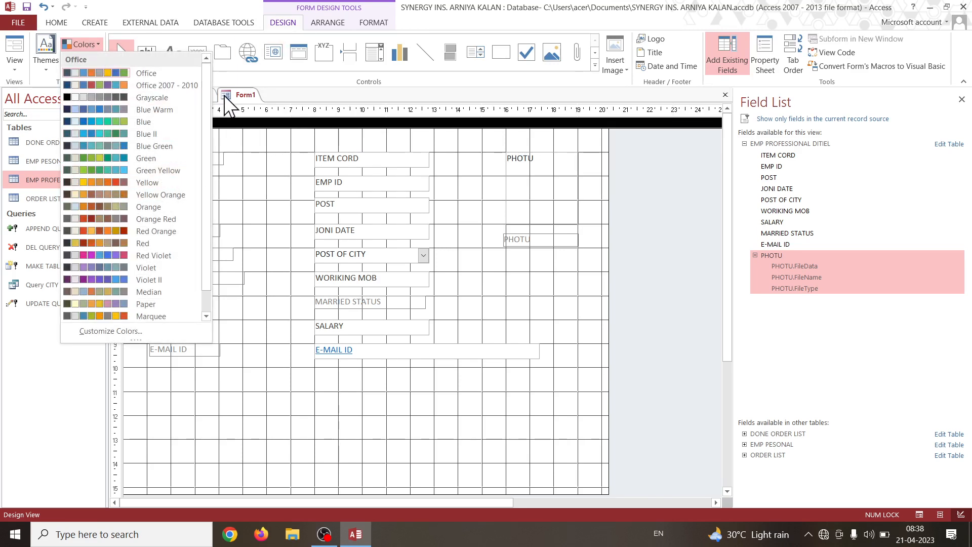
left_click(274, 94)
Change the form's theme fonts to the Cambria set.
left_click(84, 63)
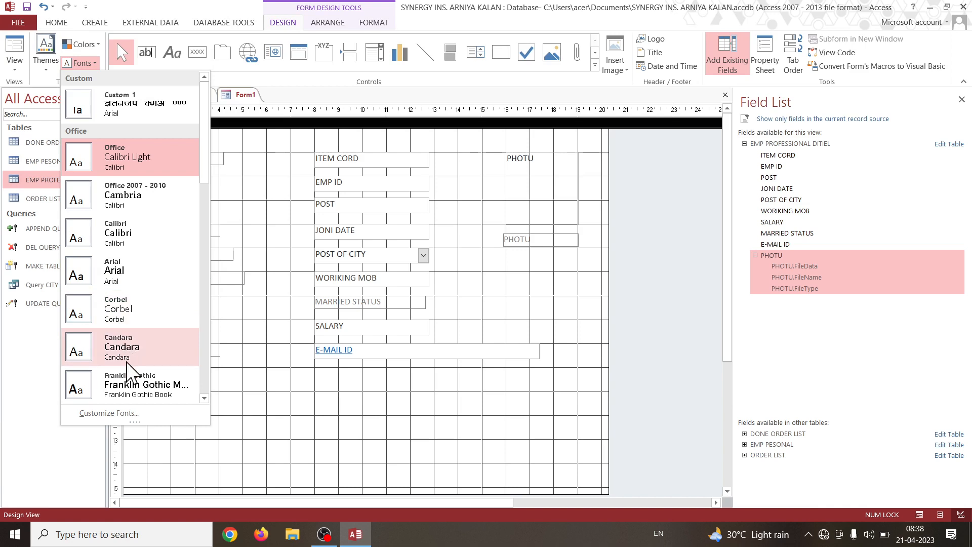
left_click_drag(205, 155, 210, 215)
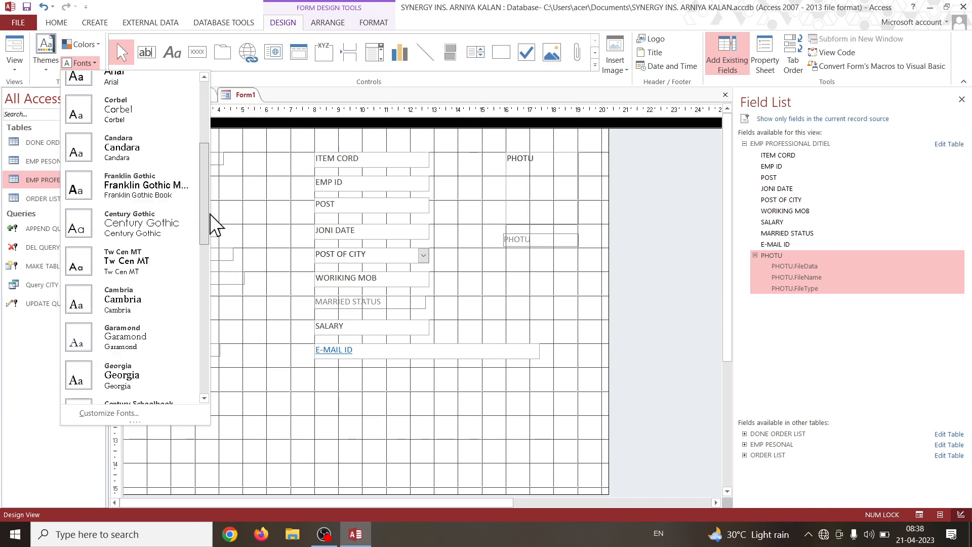
left_click(143, 297)
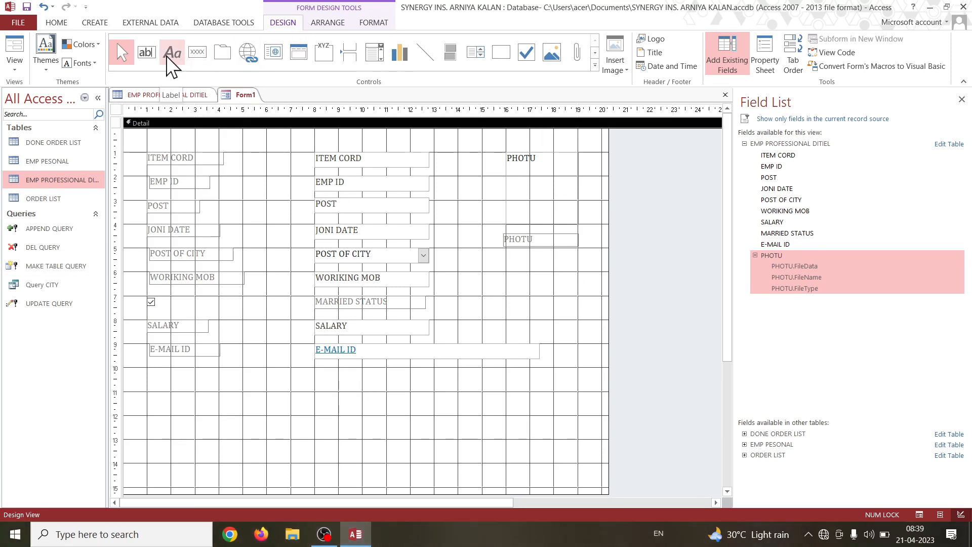
Add a title label above the fields, spanning about 1 to 18 on the horizontal ruler, reading SYNERGY INS. ARNIYA KALAN.
left_click(595, 65)
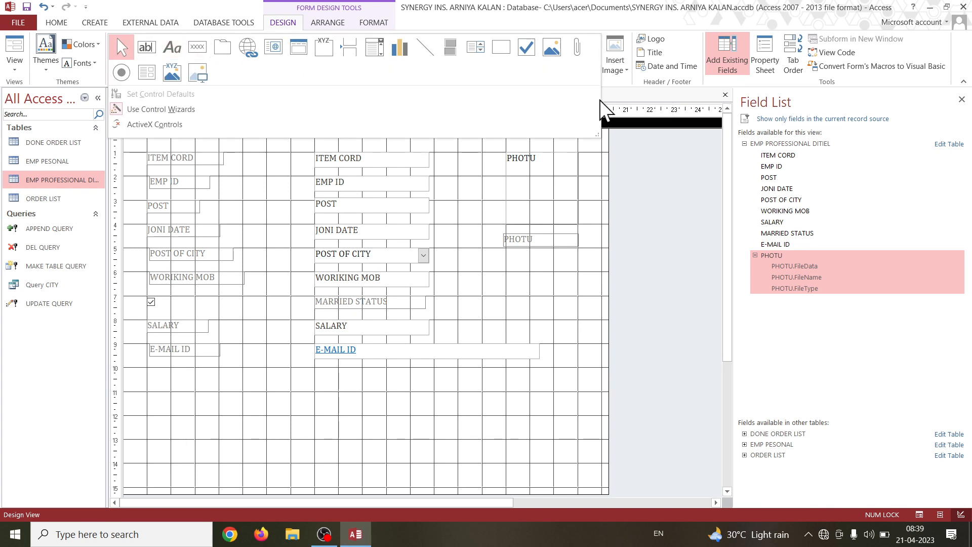
left_click(621, 95)
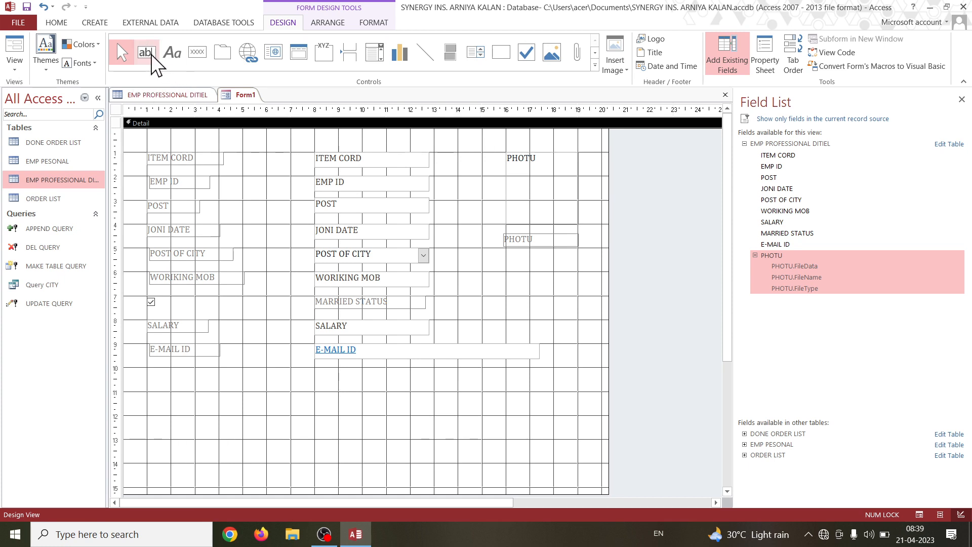
left_click(176, 61)
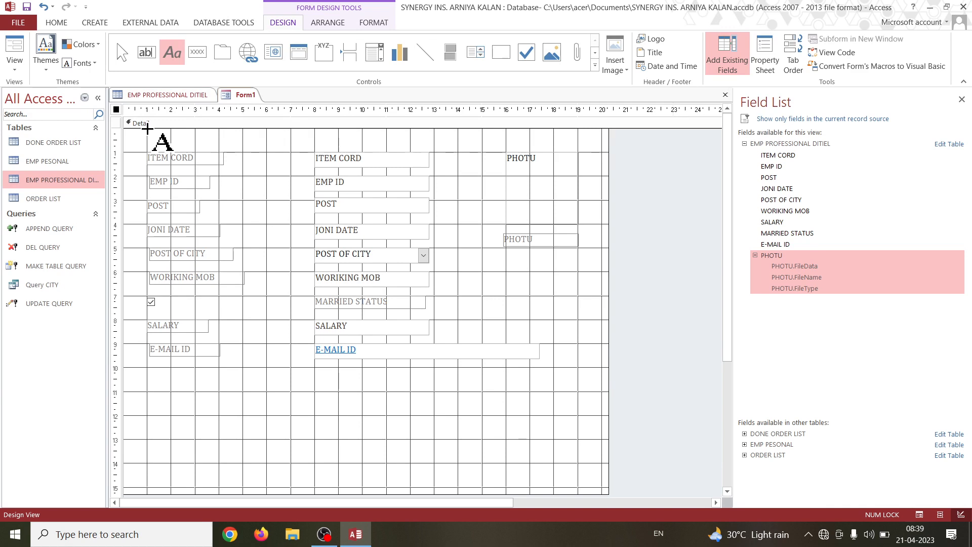
left_click_drag(147, 129, 554, 152)
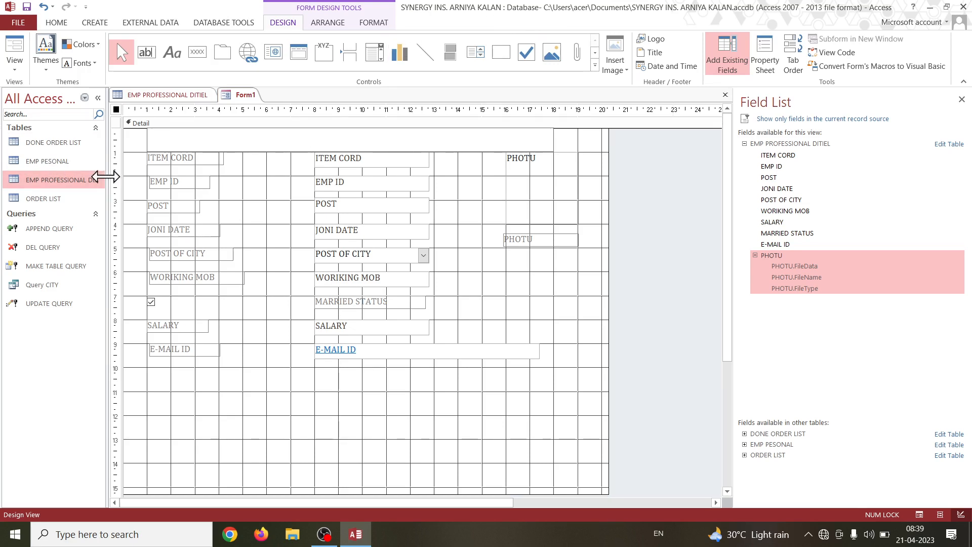
key("Caps_Lock")
type("SYNERGY INS. A")
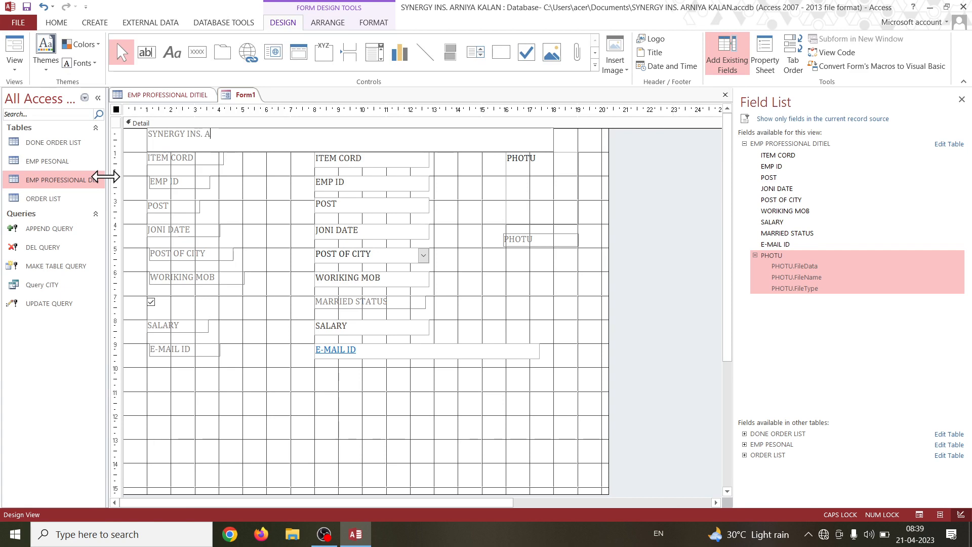
type("RNIYA KA")
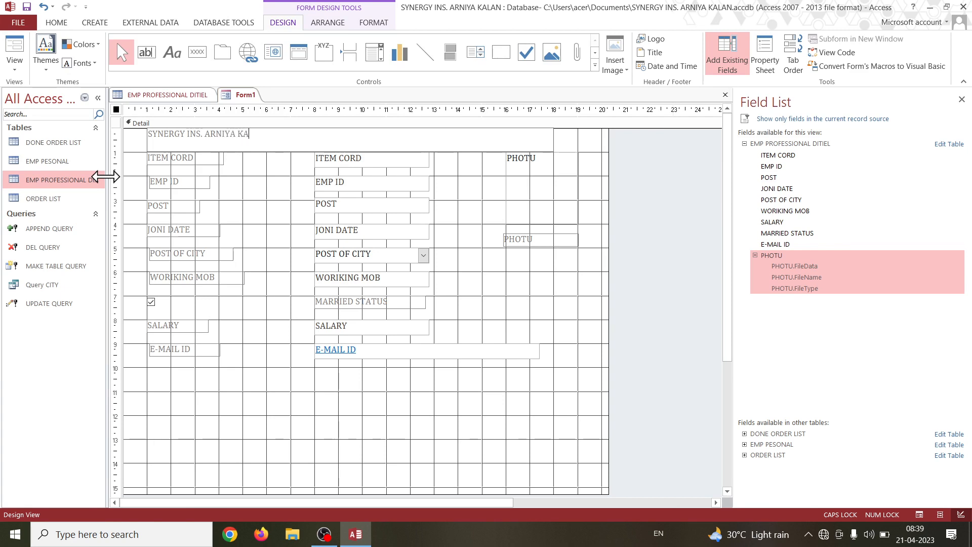
type("LAN")
Switch the form to Layout View.
left_click_drag(266, 135, 78, 139)
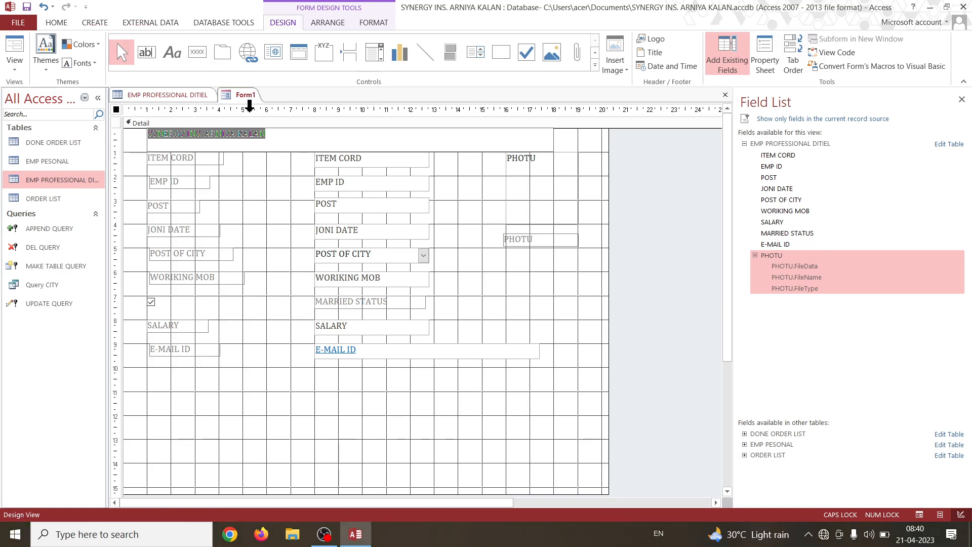
left_click(375, 23)
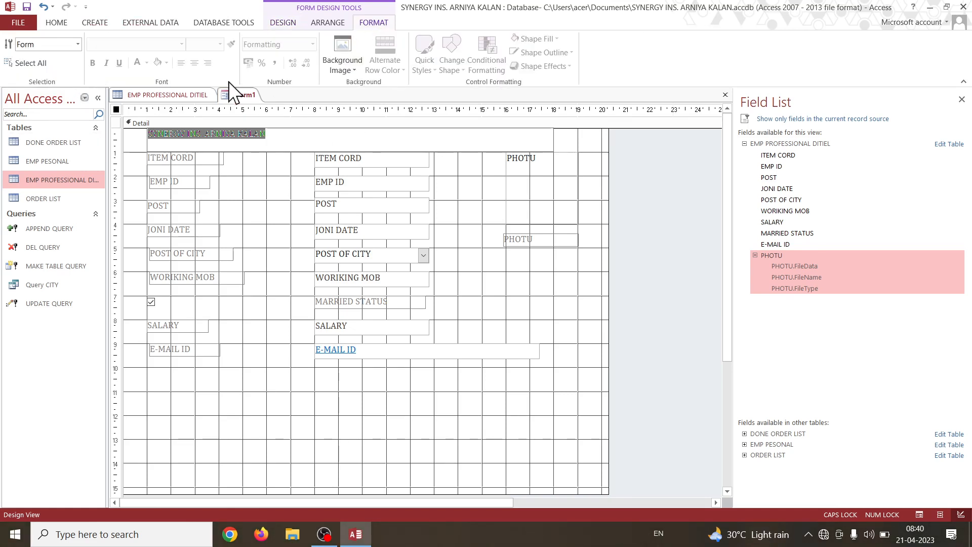
left_click(57, 24)
left_click(17, 61)
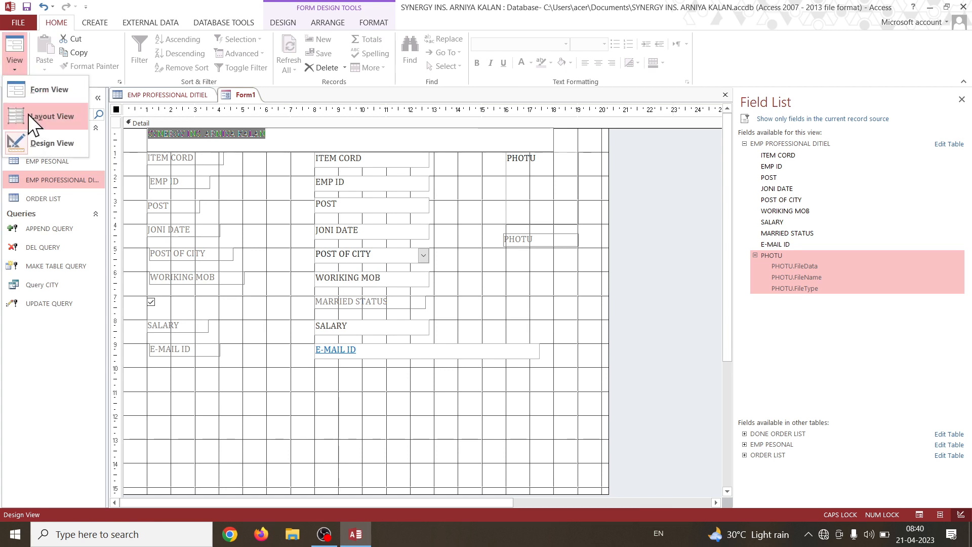
left_click(70, 120)
Centre the SYNERGY INS. ARNIYA KALAN title text and set its font size to 28.
left_click(235, 114)
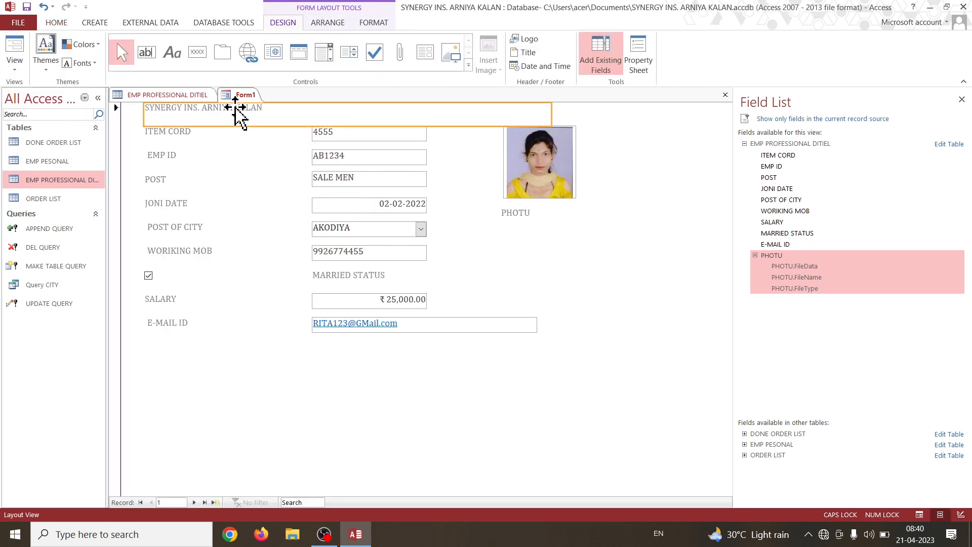
left_click(374, 23)
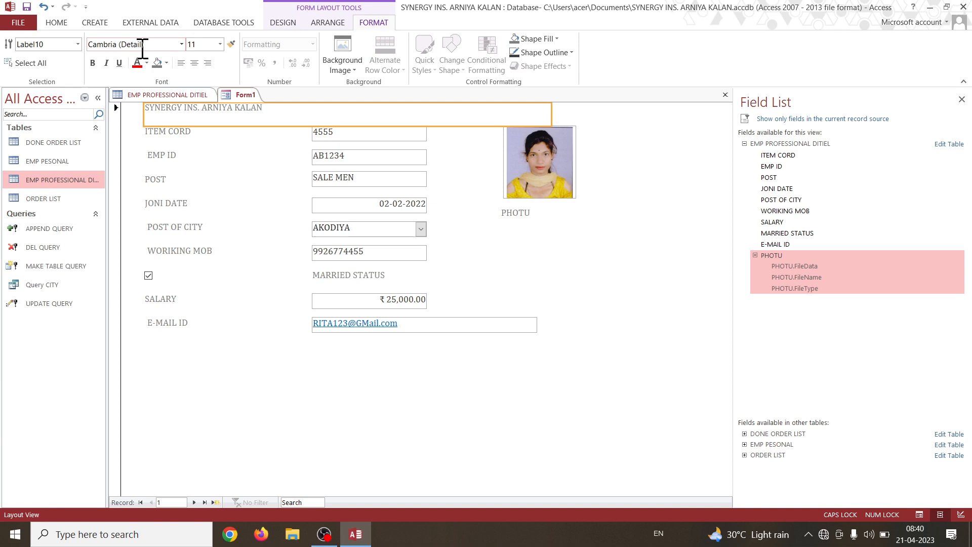
left_click(194, 63)
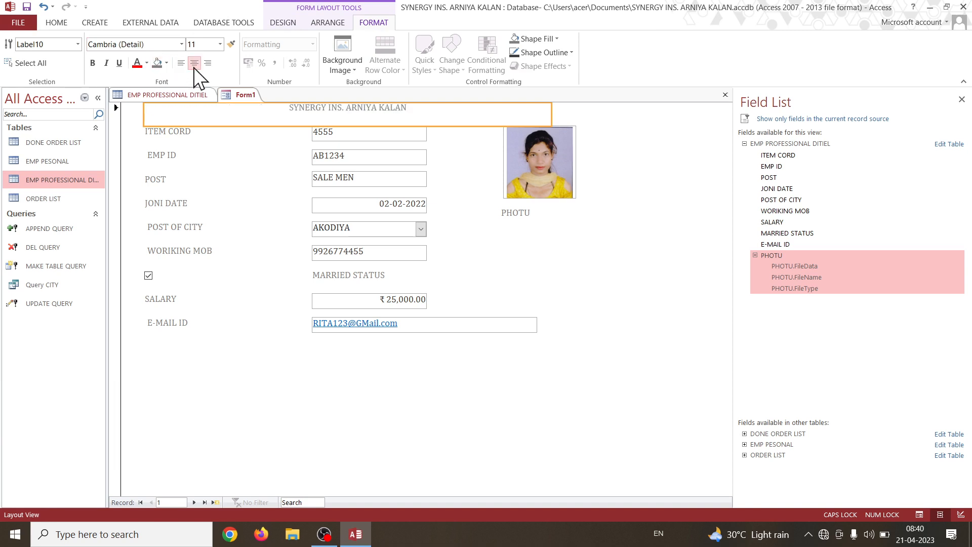
left_click(220, 45)
left_click(211, 210)
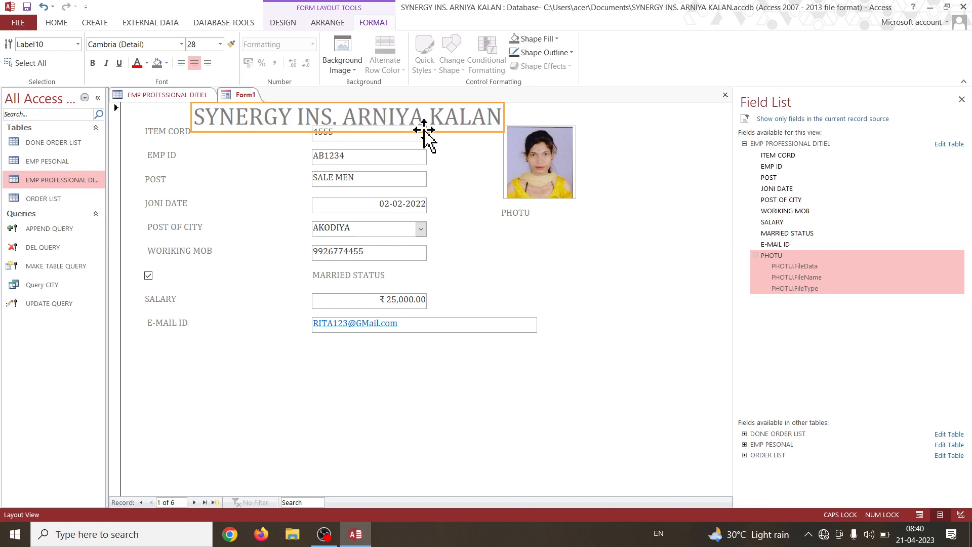
Set the SYNERGY INS. ARNIYA KALAN title's font size to 22.
left_click(220, 45)
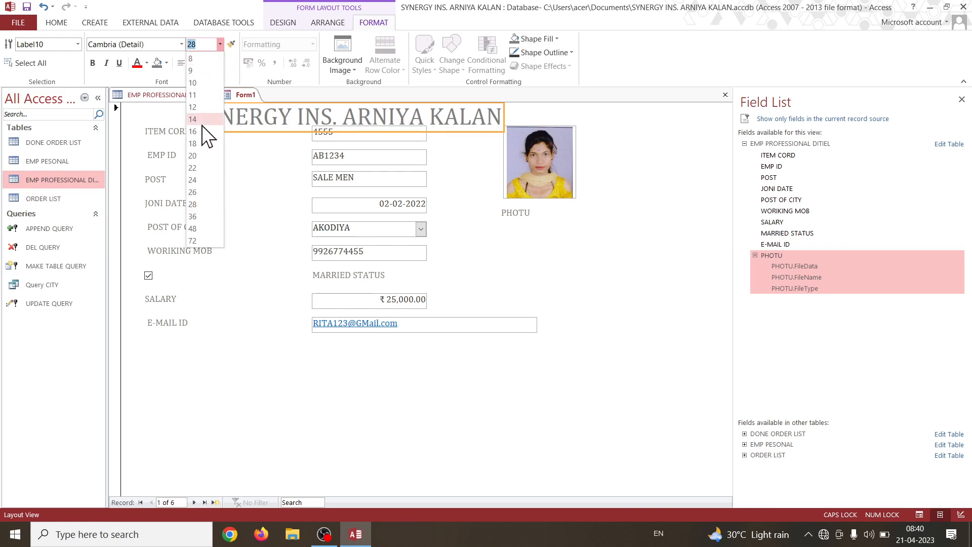
left_click(203, 192)
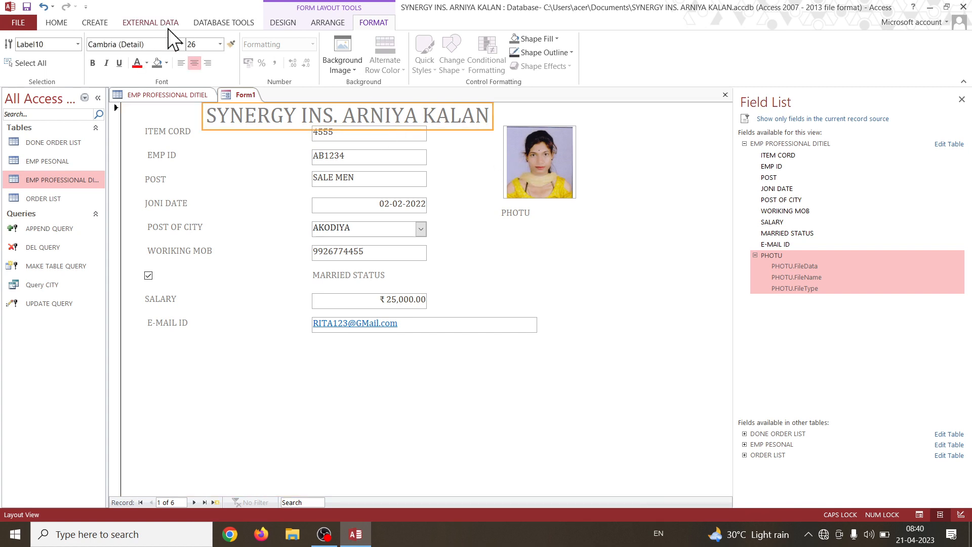
left_click(220, 45)
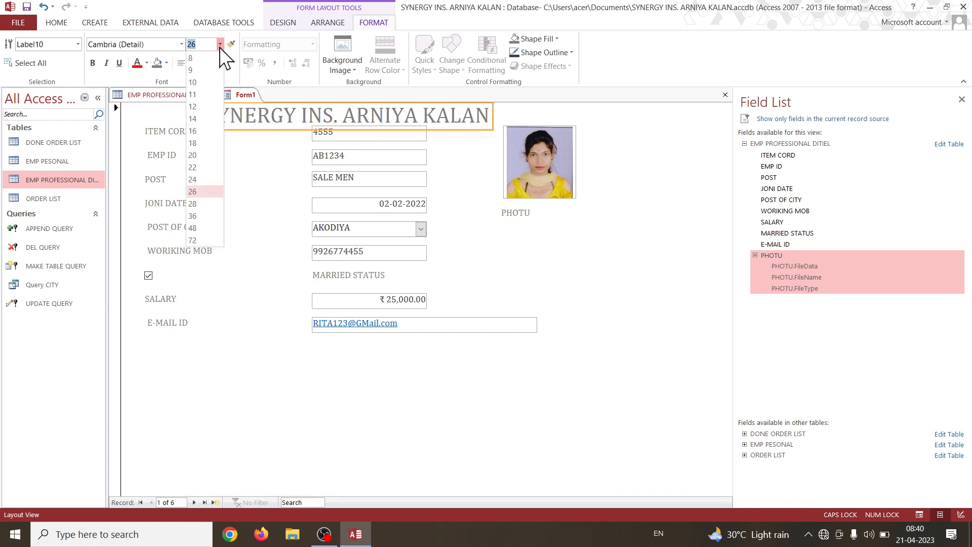
left_click(202, 180)
left_click(257, 174)
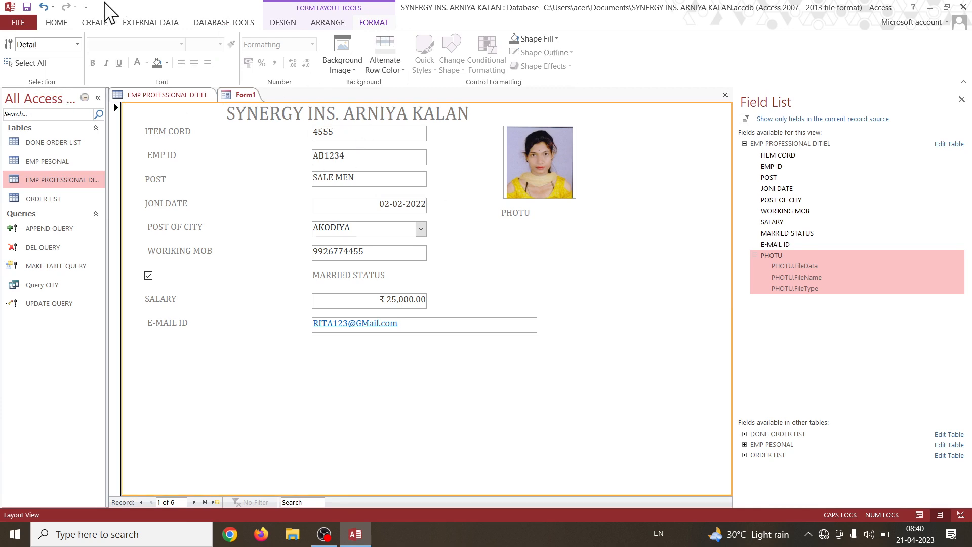
Switch the form to Design View.
left_click(278, 23)
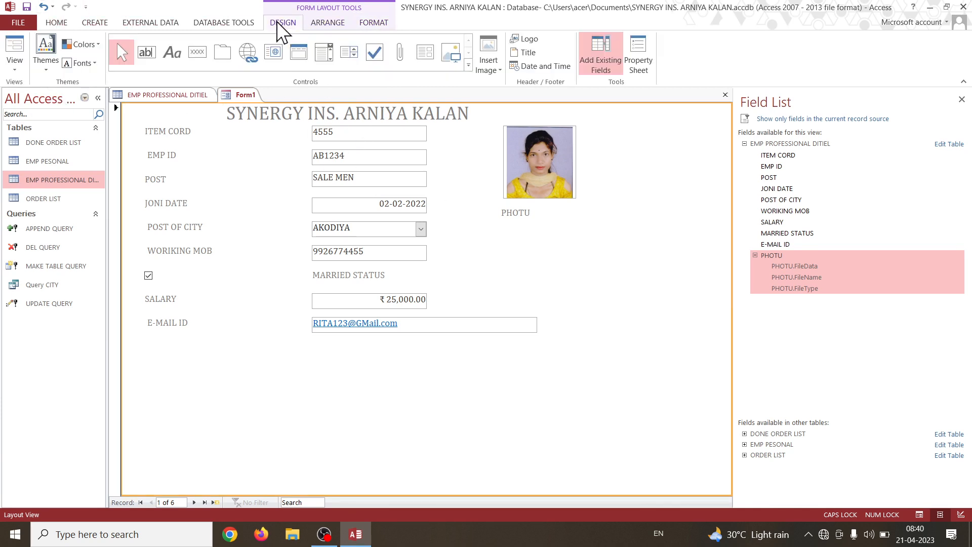
left_click(14, 63)
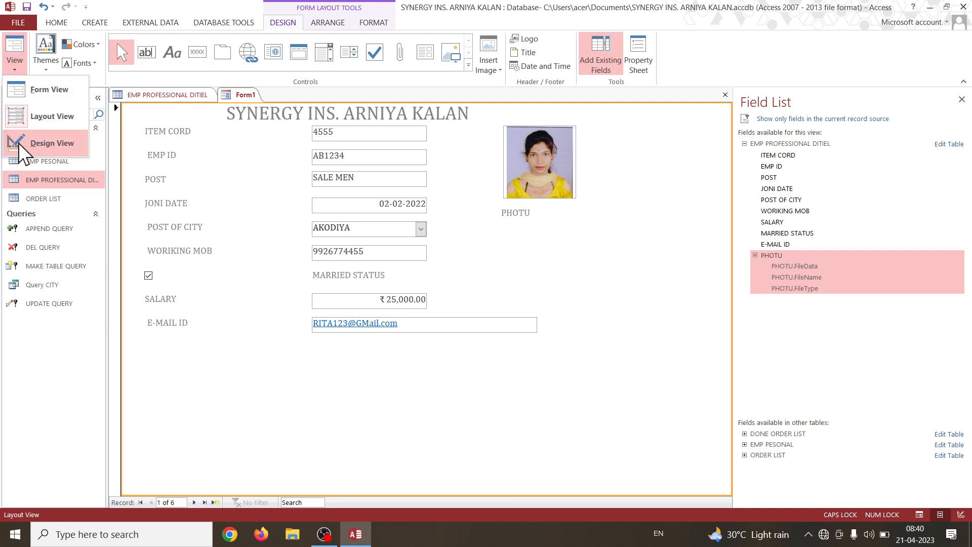
left_click(18, 142)
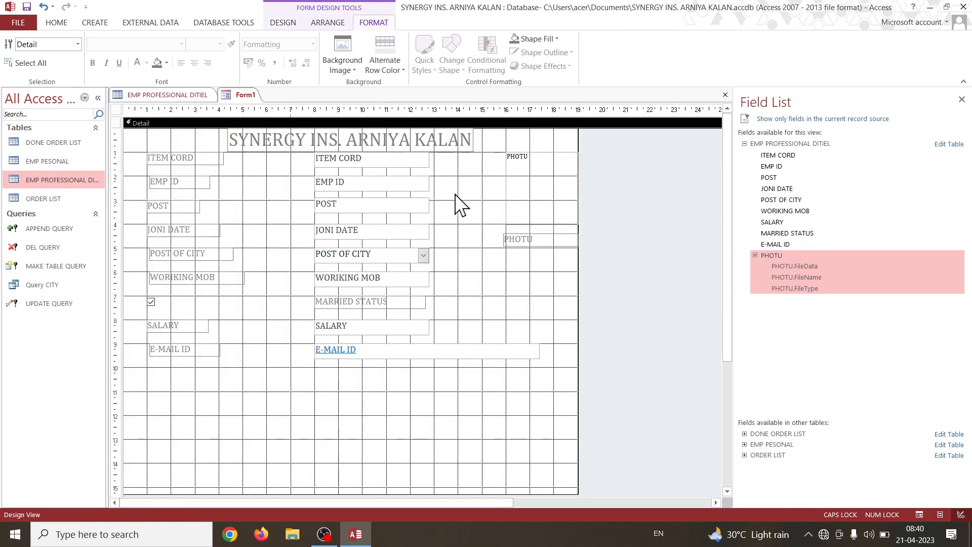
Insert Untitled-1122 from the Desktop's desktpo folder as the header logo and enlarge it to span about 0.5 to 2 on the horizontal ruler.
left_click(282, 22)
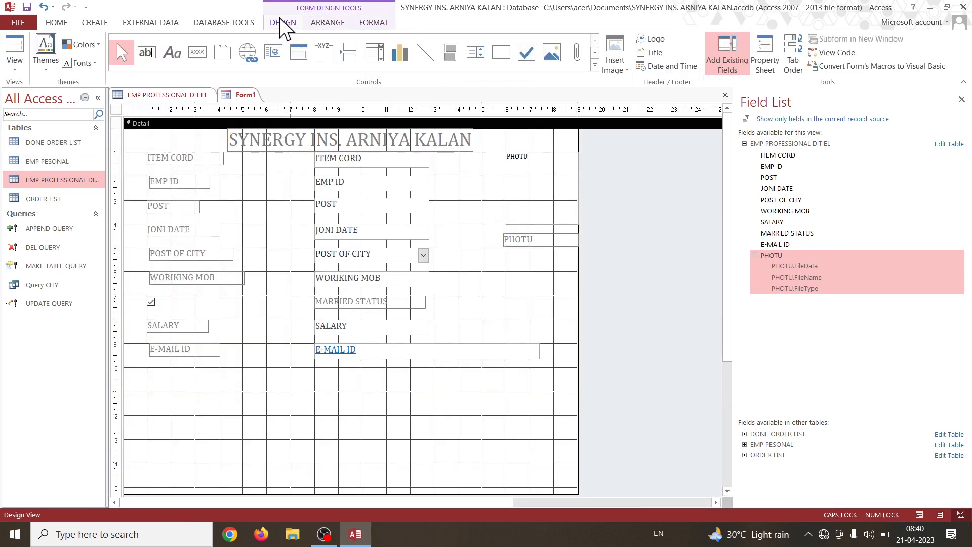
left_click(643, 40)
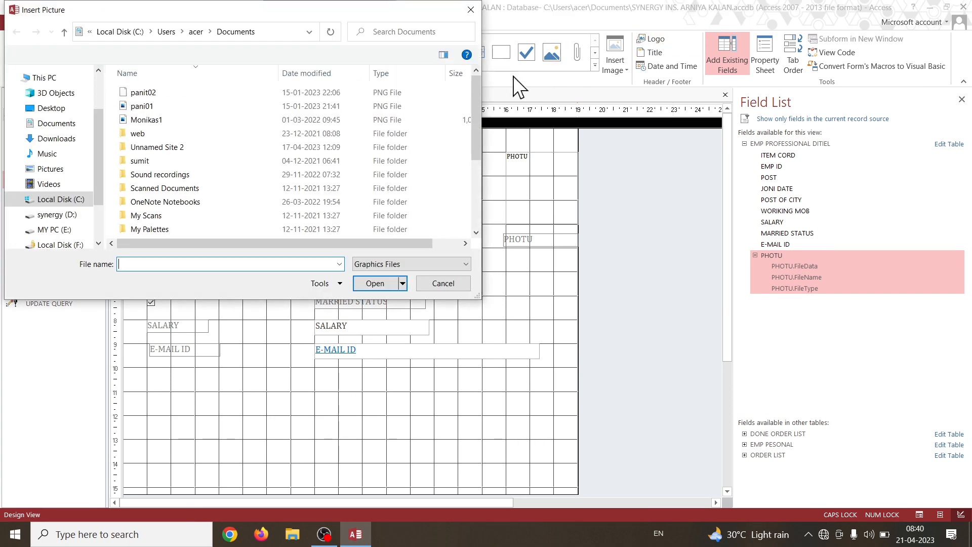
left_click(56, 108)
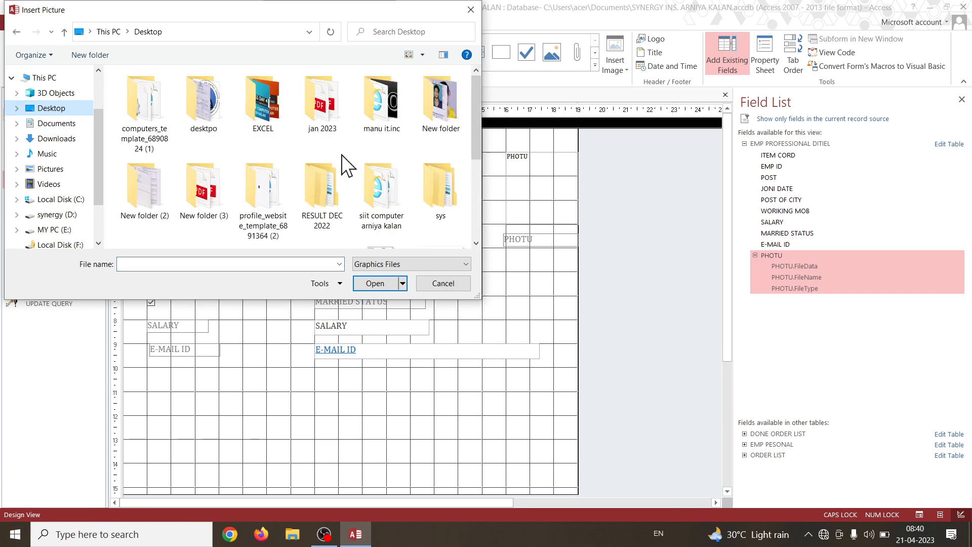
double_click(208, 109)
left_click(452, 215)
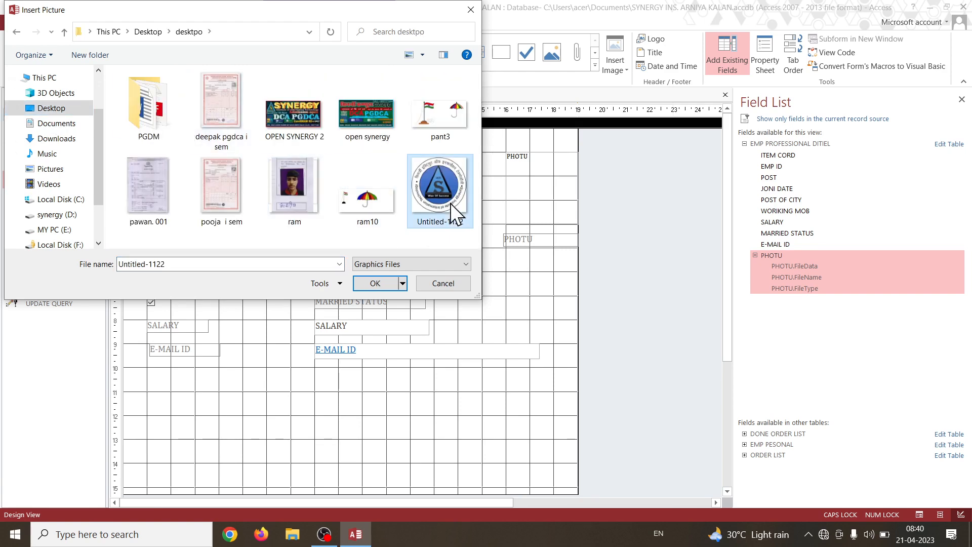
left_click(379, 283)
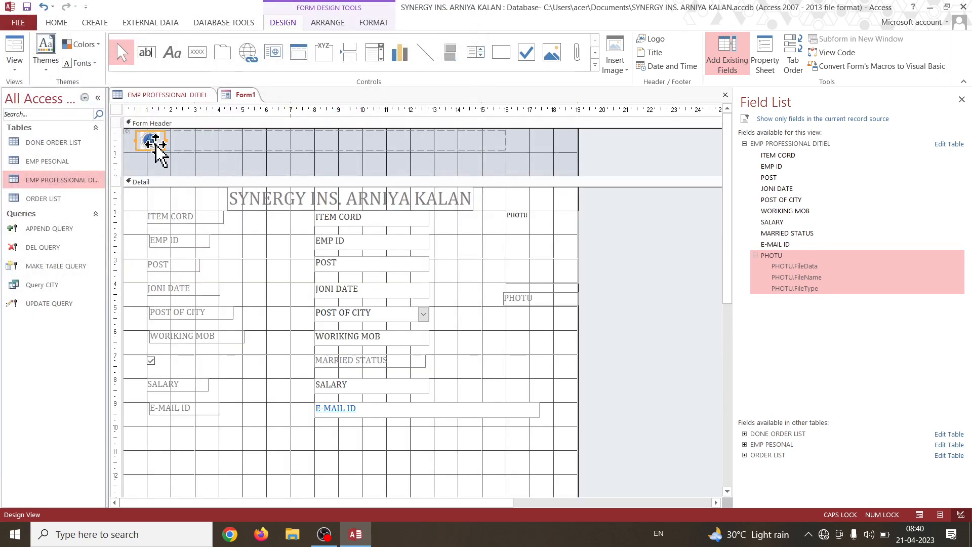
left_click_drag(157, 148, 194, 201)
left_click_drag(166, 150, 175, 168)
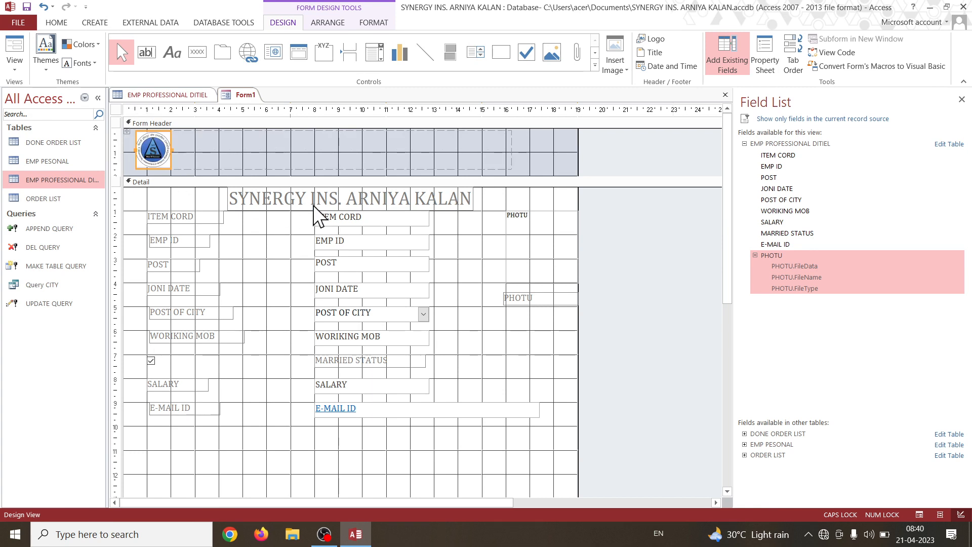
Move the SYNERGY INS. ARNIYA KALAN title into the form header beside the logo and widen it to about 17.5 on the horizontal ruler.
left_click(296, 208)
left_click_drag(296, 209, 249, 158)
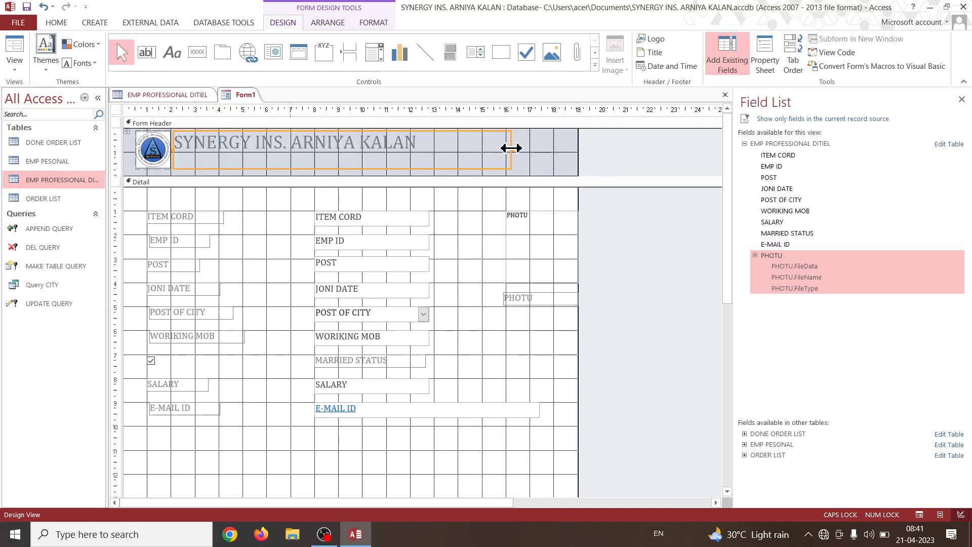
left_click_drag(512, 149, 541, 148)
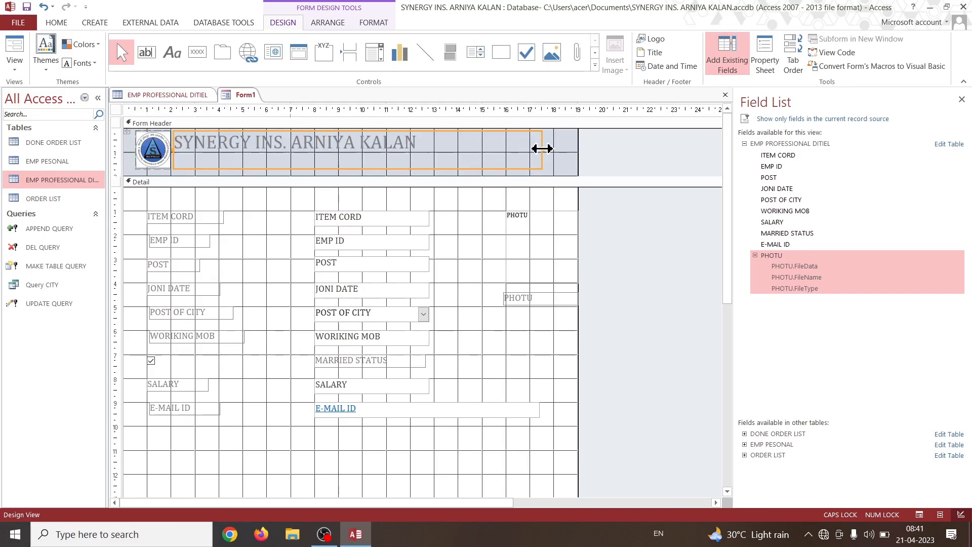
Set the header title's font size to 28.
left_click(425, 147)
left_click(377, 25)
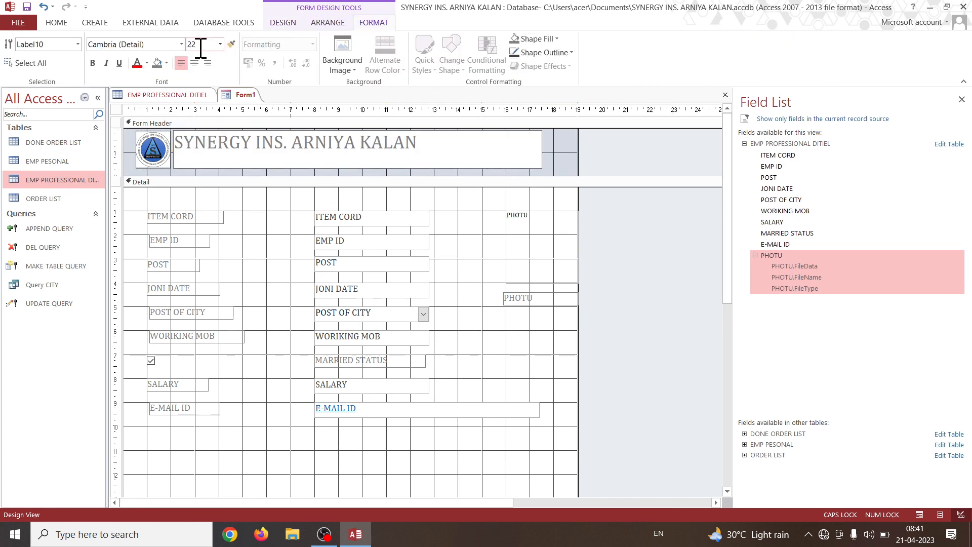
left_click(220, 45)
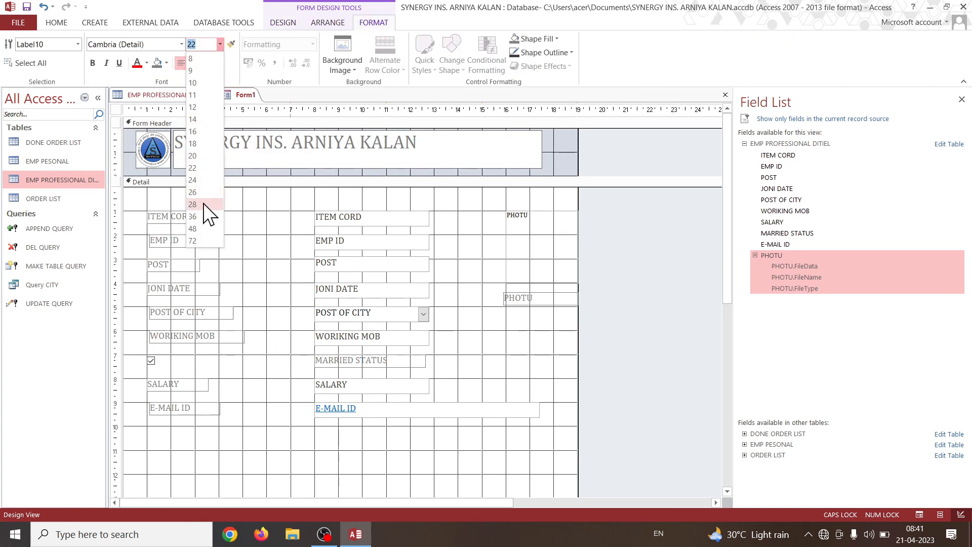
left_click(203, 203)
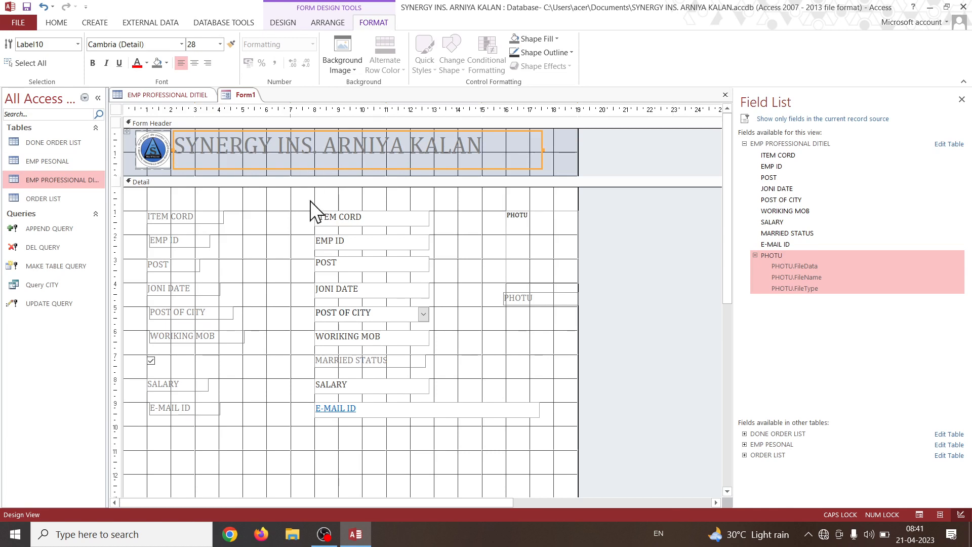
left_click(261, 221)
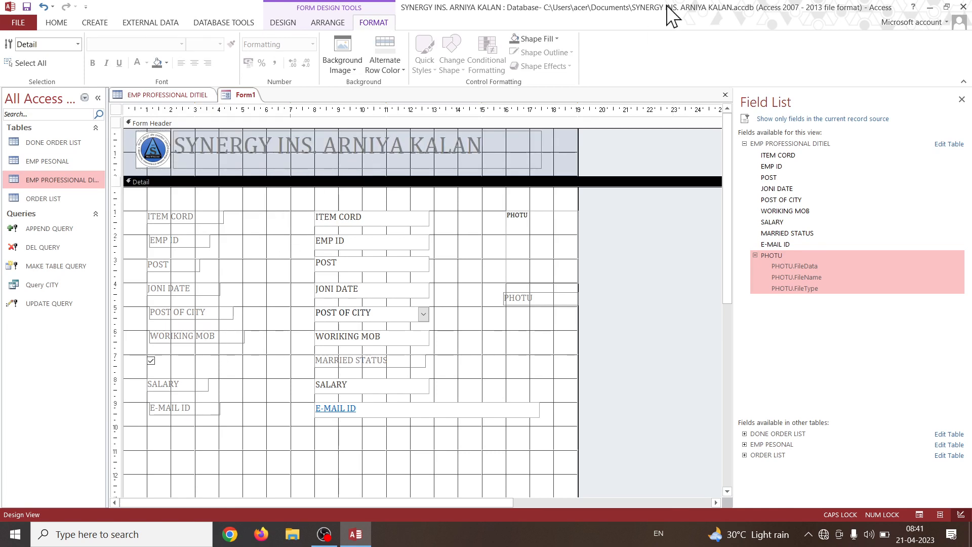
Draw a command button below the E-MAIL ID label, spanning about 2 to 4 on the horizontal ruler, and cancel its wizard.
left_click(293, 22)
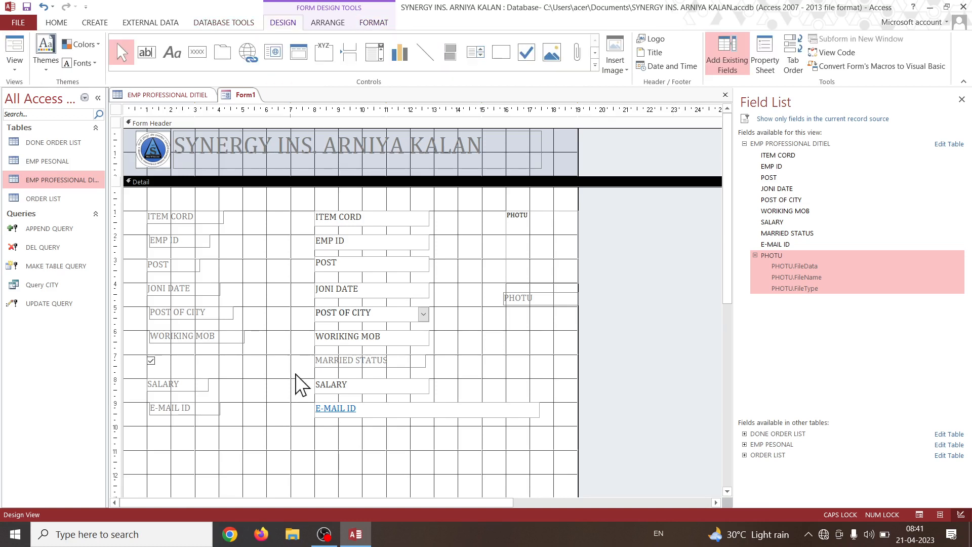
scroll(365, 373, "down", 2)
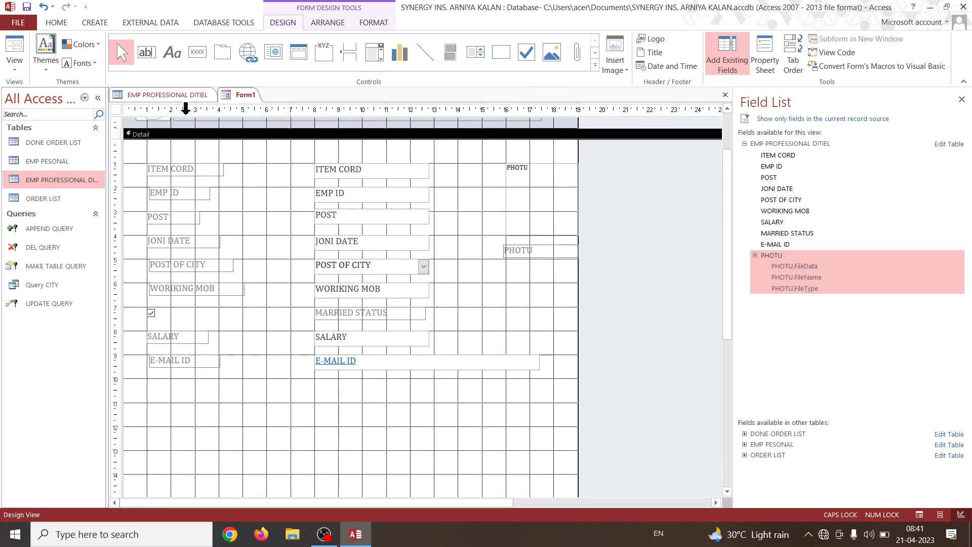
left_click(202, 57)
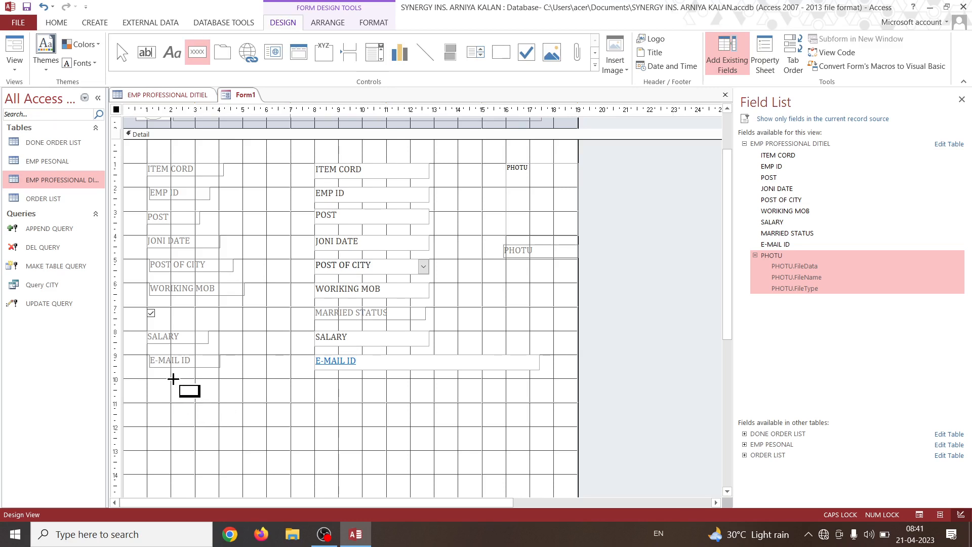
left_click_drag(172, 403, 221, 425)
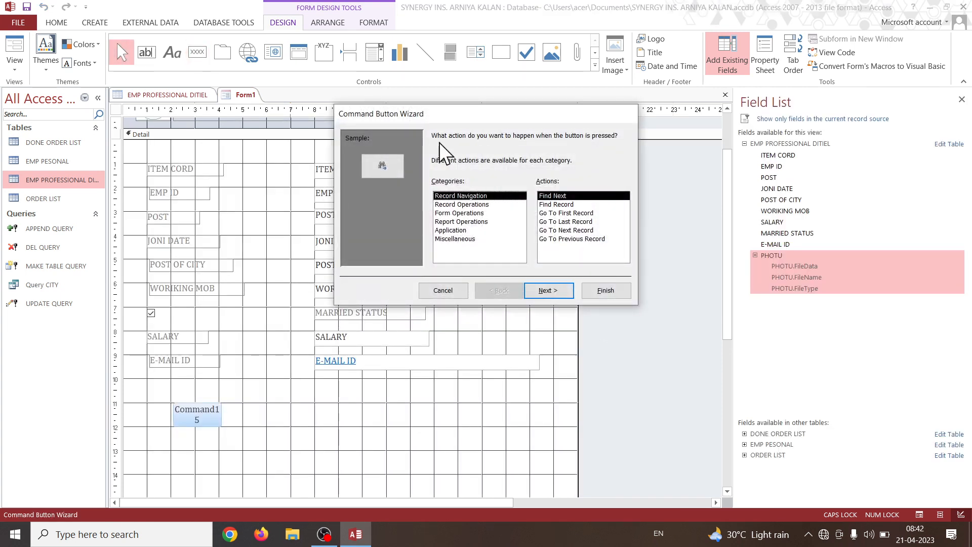
left_click_drag(437, 117, 229, 108)
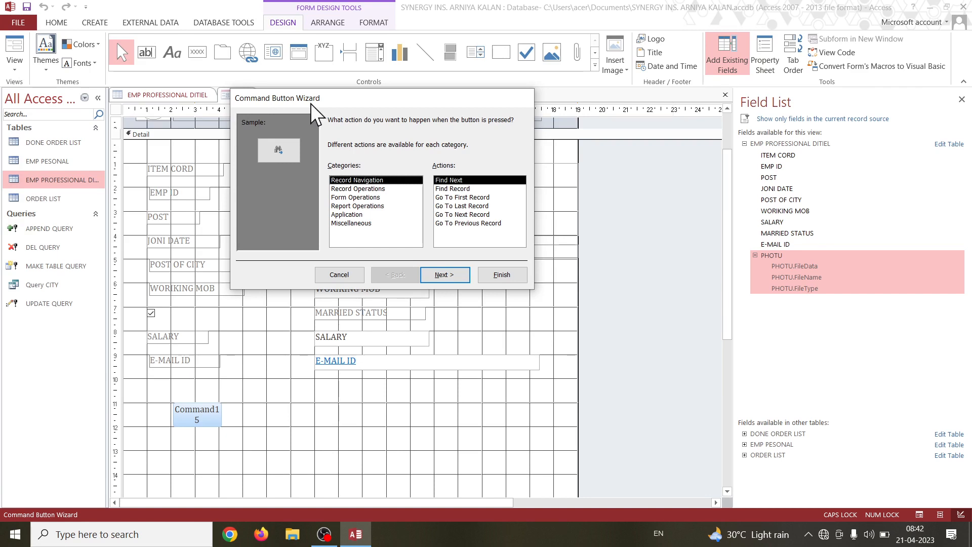
left_click(339, 273)
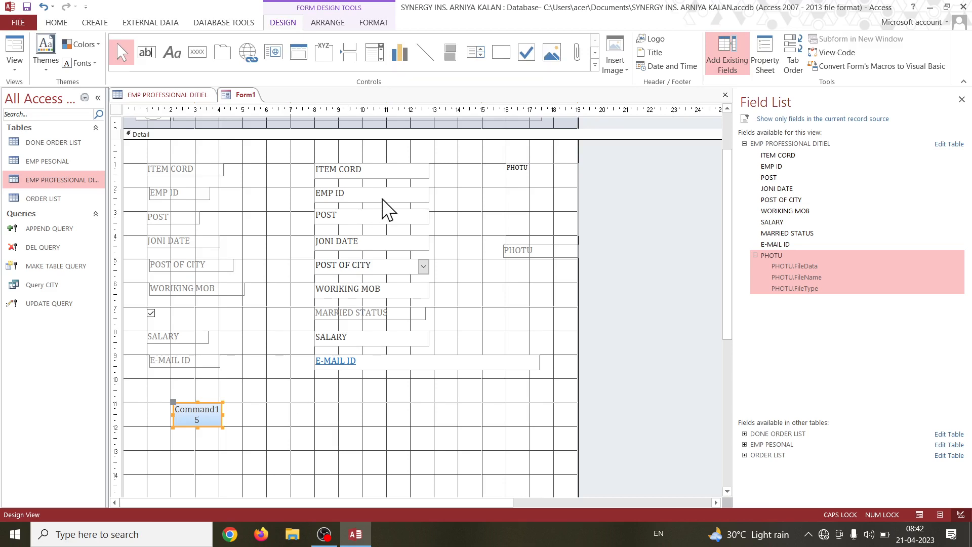
Set the selected command button's formatting as the control defaults.
left_click(595, 66)
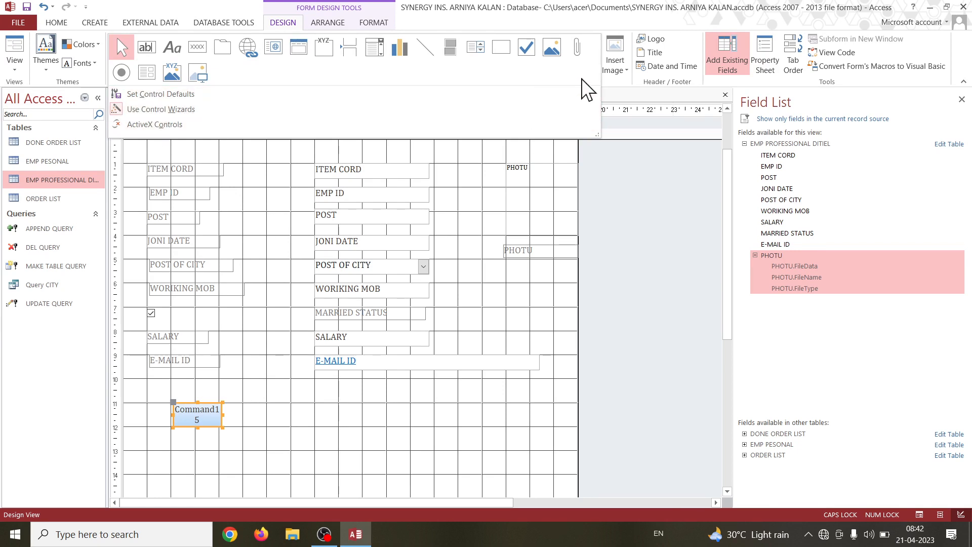
left_click(606, 82)
left_click(594, 67)
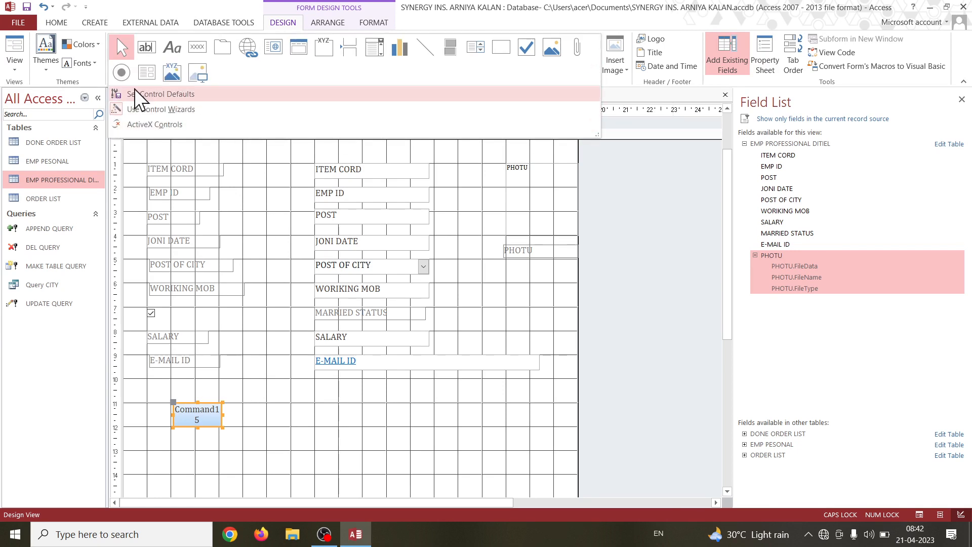
left_click(202, 96)
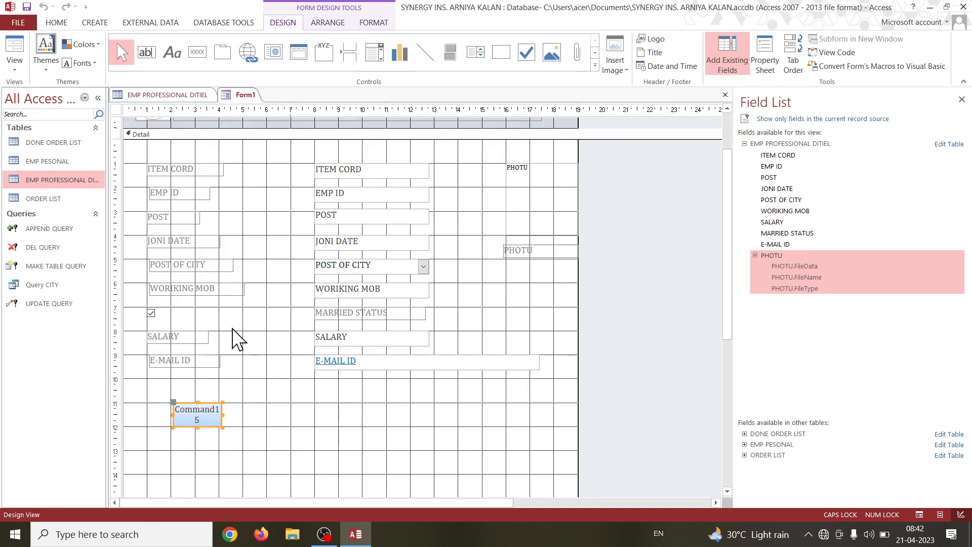
Draw a second command button beside the first, about 6 to 9 on the horizontal ruler, and assign it the Go To First Record action.
left_click(197, 52)
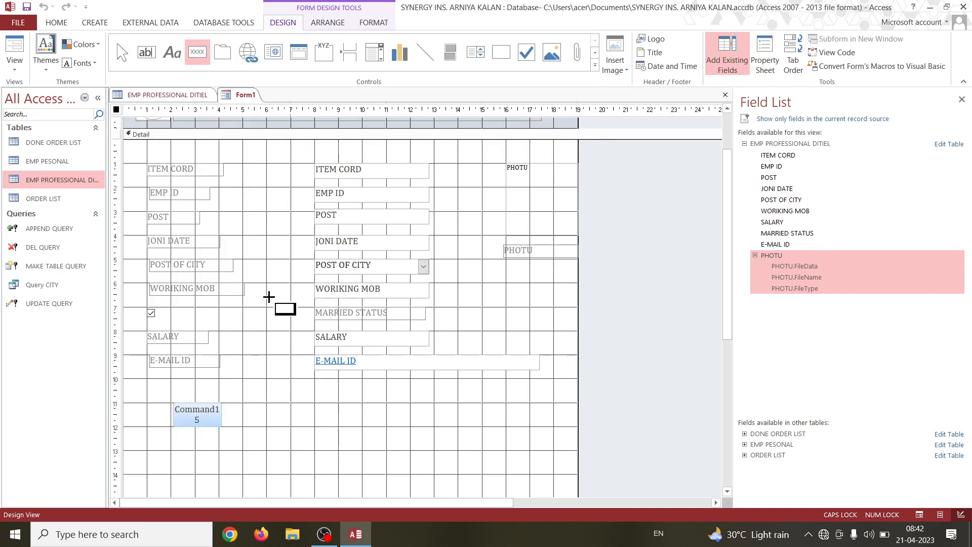
left_click_drag(265, 405, 341, 443)
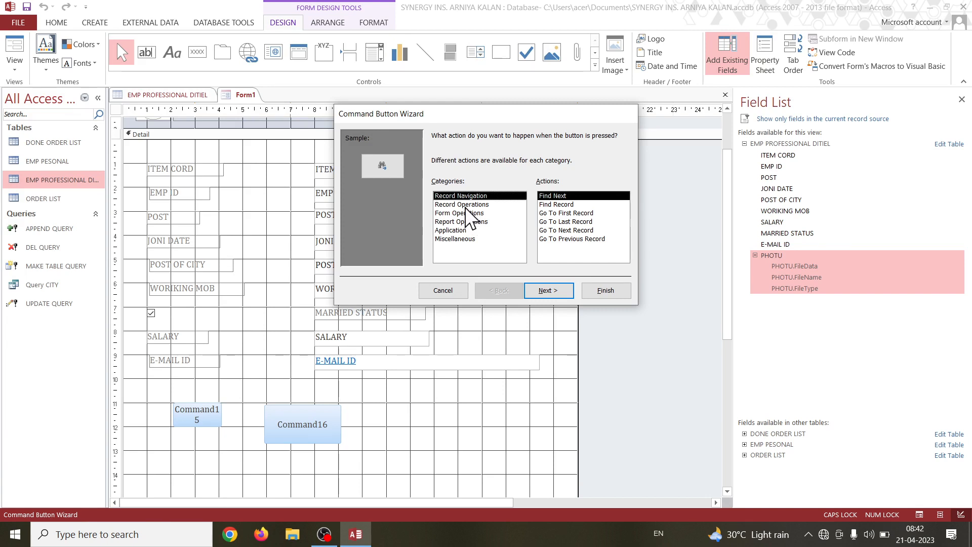
left_click_drag(525, 123, 348, 130)
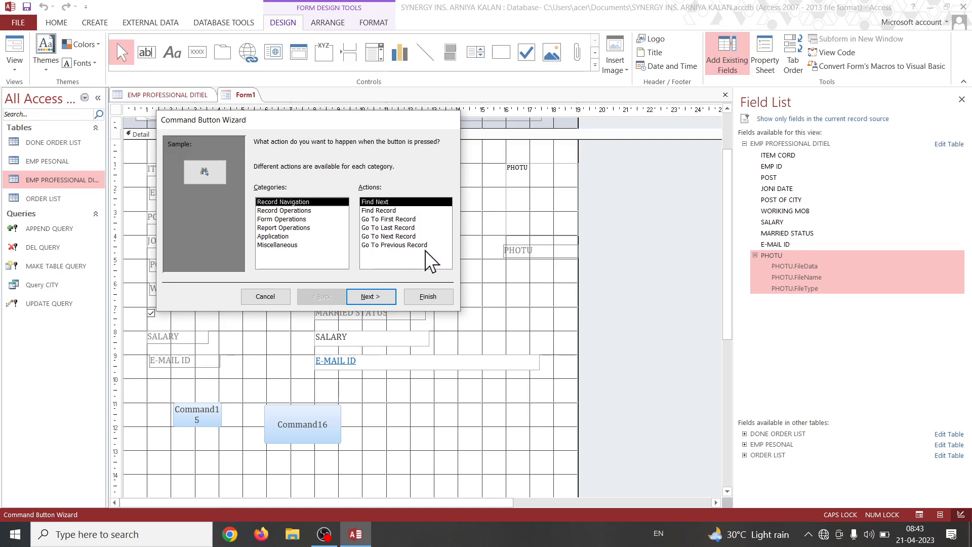
left_click(408, 220)
left_click(378, 296)
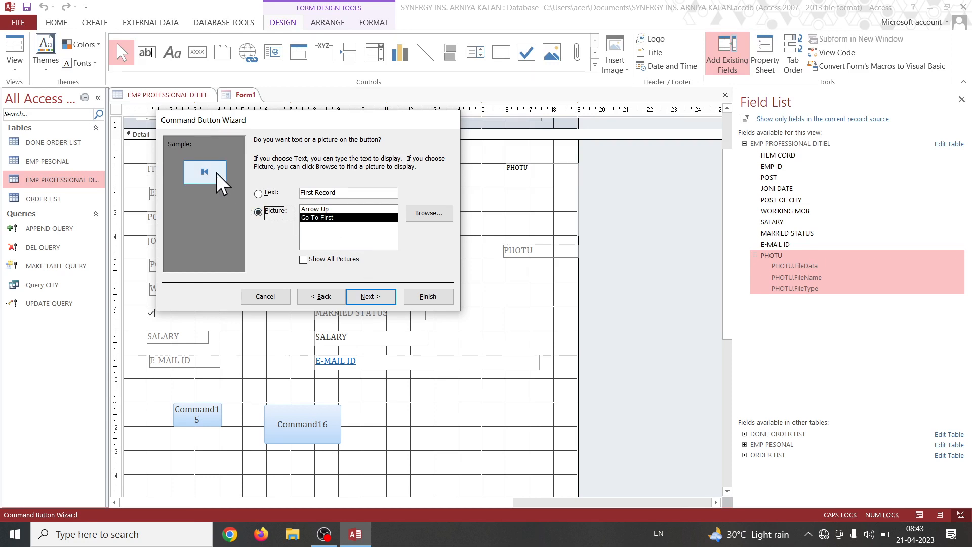
Compare the text and picture captions for the first-record button, keep the Go To First picture and finish the wizard.
left_click(260, 194)
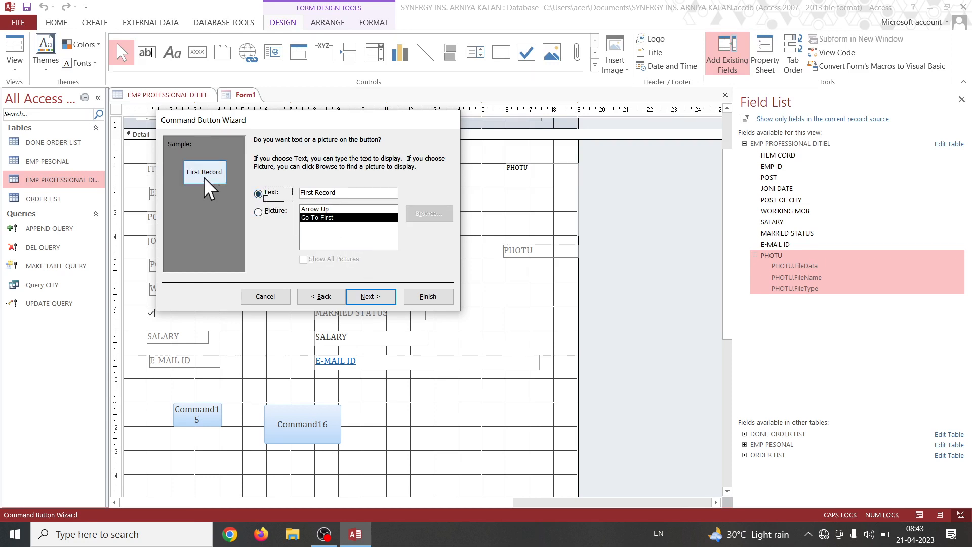
left_click(258, 212)
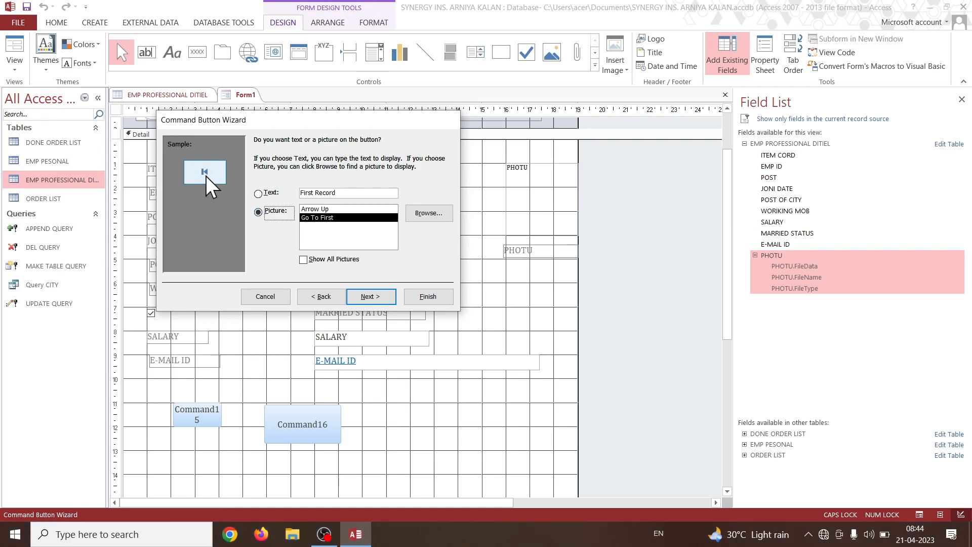
left_click(264, 193)
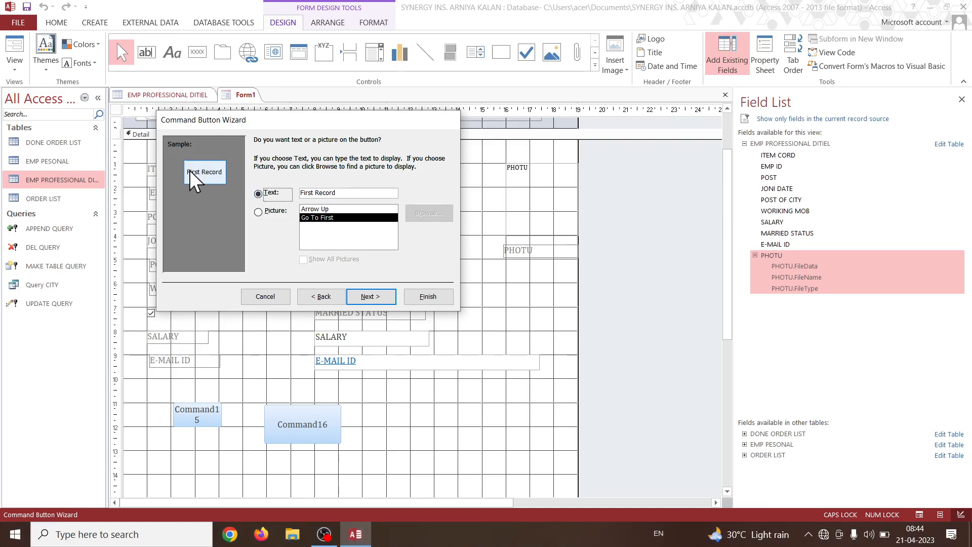
left_click(259, 212)
left_click(372, 298)
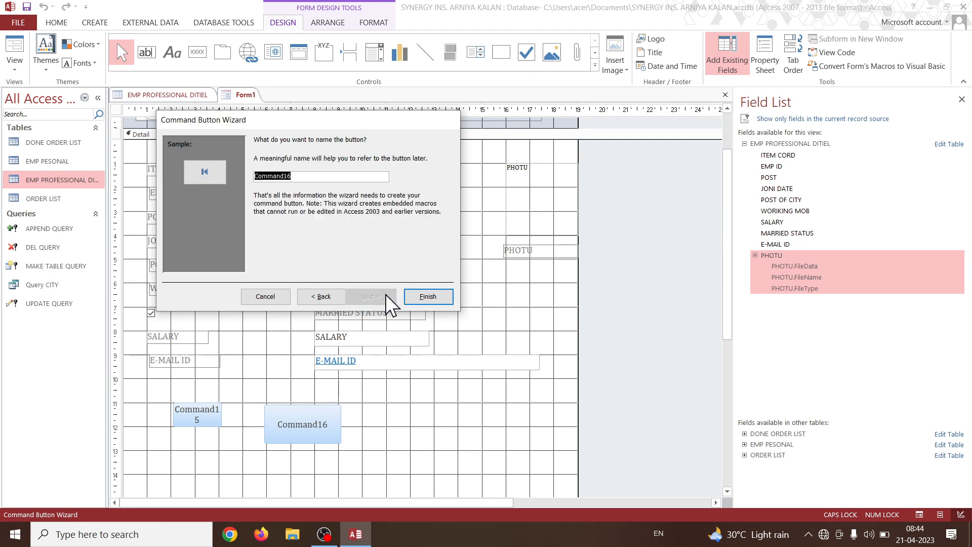
left_click(423, 299)
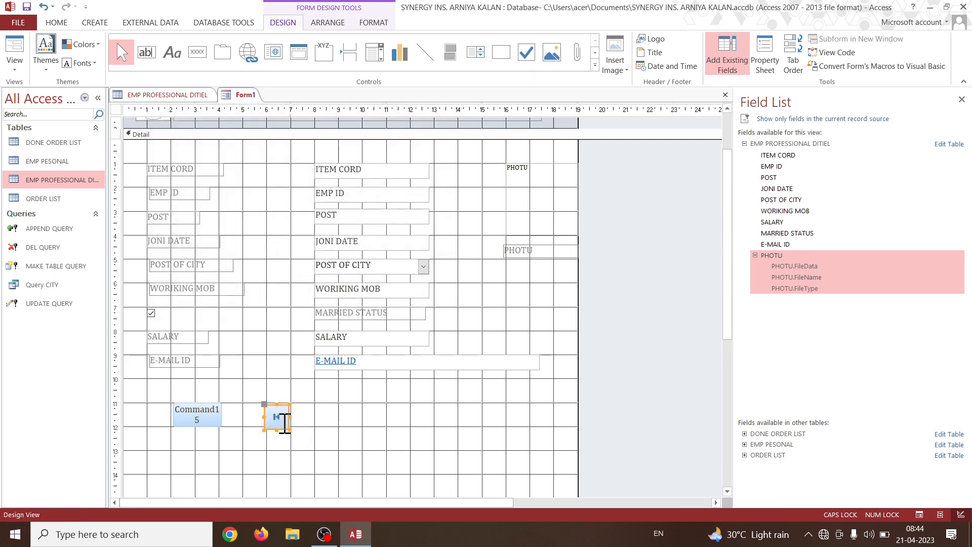
Delete the unused Command15 button and move the first-record button to about 3 on the horizontal ruler.
left_click(178, 417)
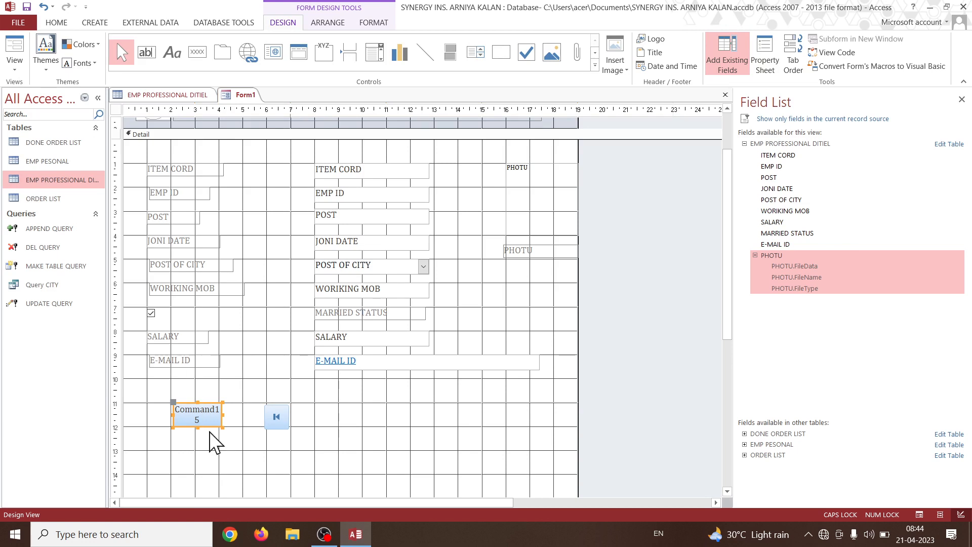
left_click_drag(211, 425, 352, 427)
key("Delete")
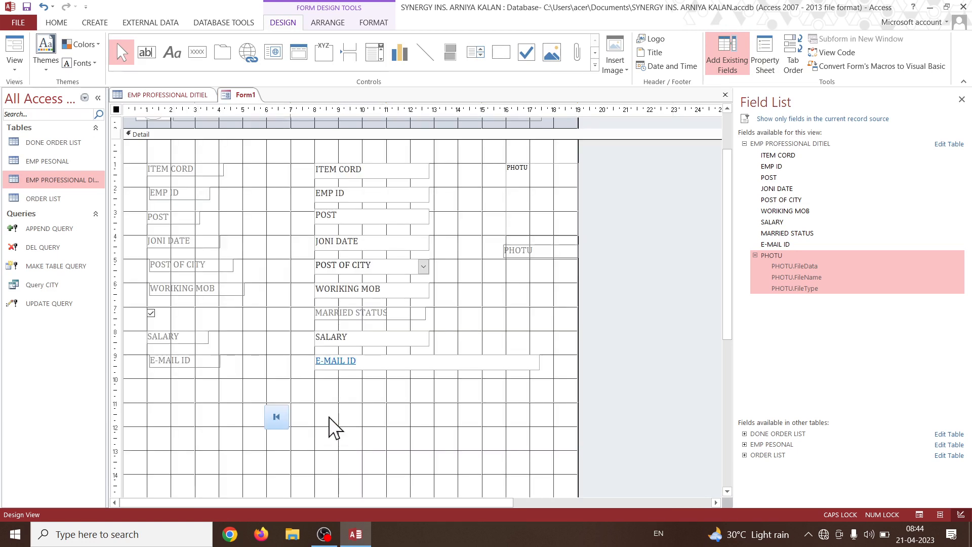
left_click(278, 422)
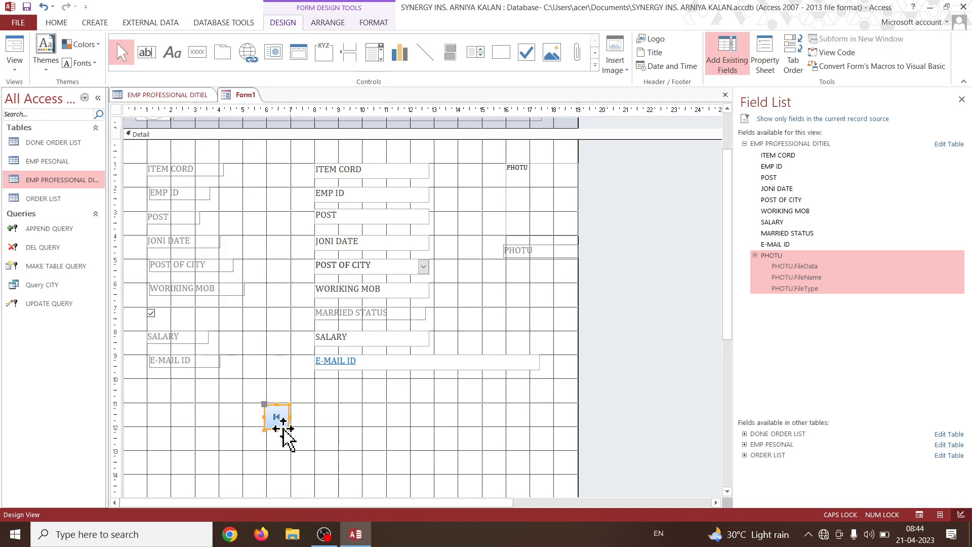
mouse_move(281, 430)
left_mouse_down()
mouse_move(213, 428)
mouse_move(297, 426)
left_mouse_up()
Draw a command button beside the first-record button with the Go To Last Record action and the Go To Last picture.
left_click(197, 53)
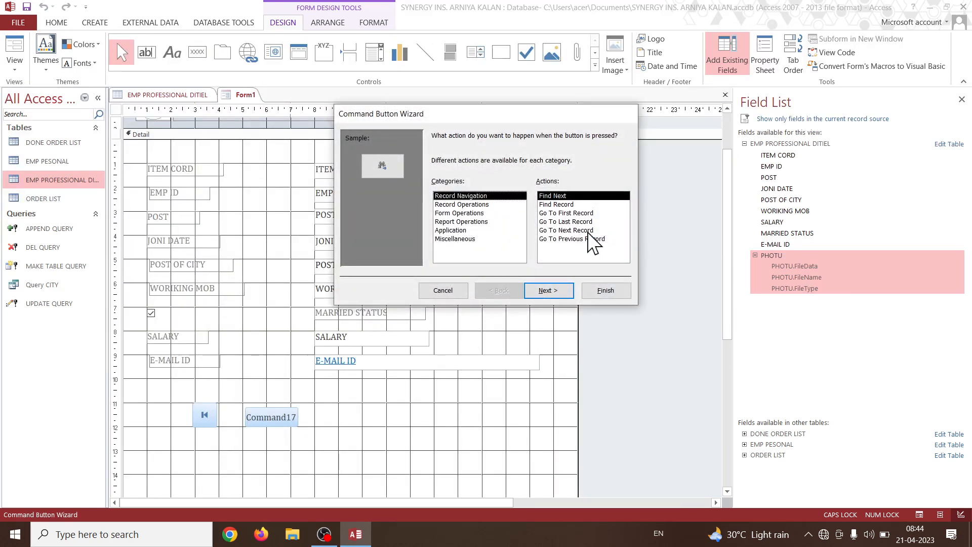
left_click(590, 222)
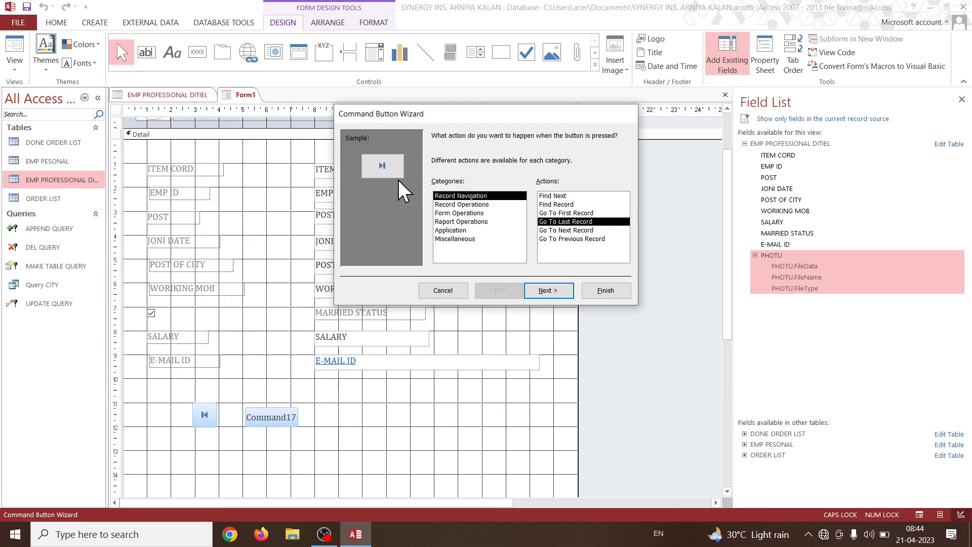
left_click(549, 289)
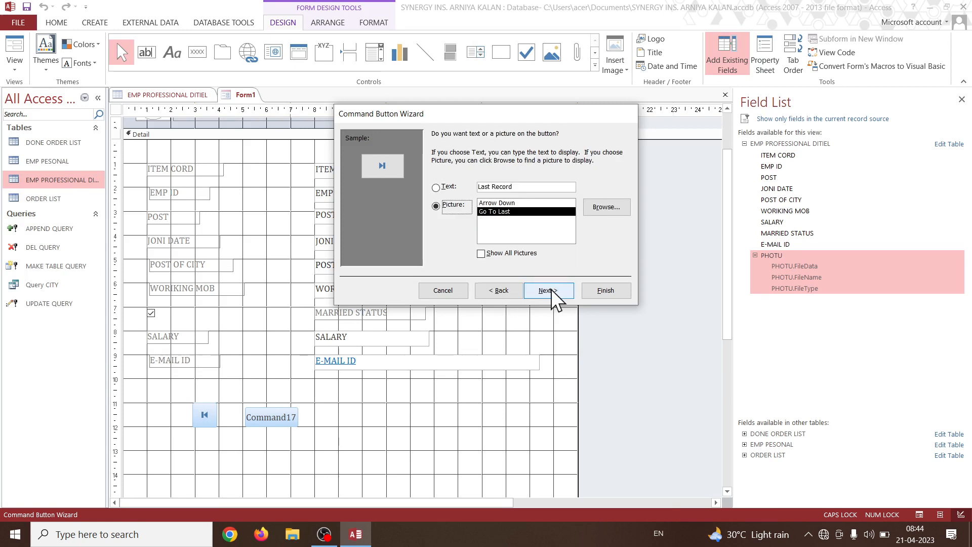
left_click(597, 291)
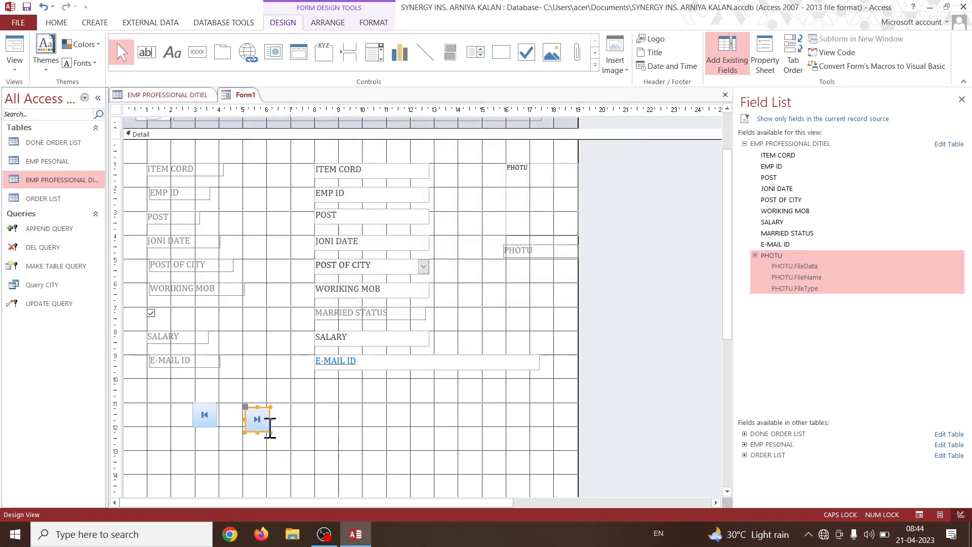
Move the last-record button level with the first-record button, to about 11 on the horizontal ruler.
left_click(270, 428)
left_click(310, 430)
left_click(268, 423)
left_click_drag(269, 430, 403, 426)
Add a picture command button with the Go To Next Record action and place it just before the last-record button, at about 9 on the ruler.
left_click(198, 53)
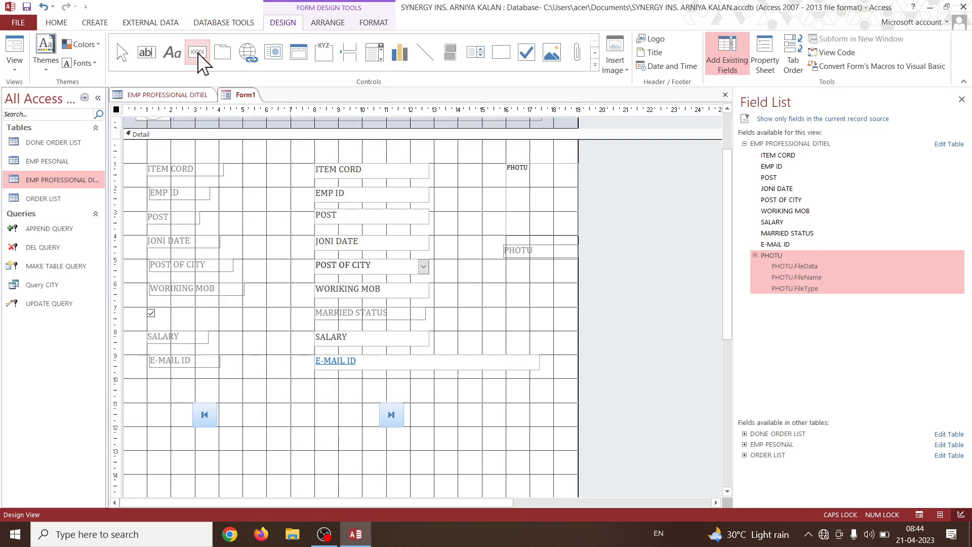
left_click_drag(242, 404, 278, 428)
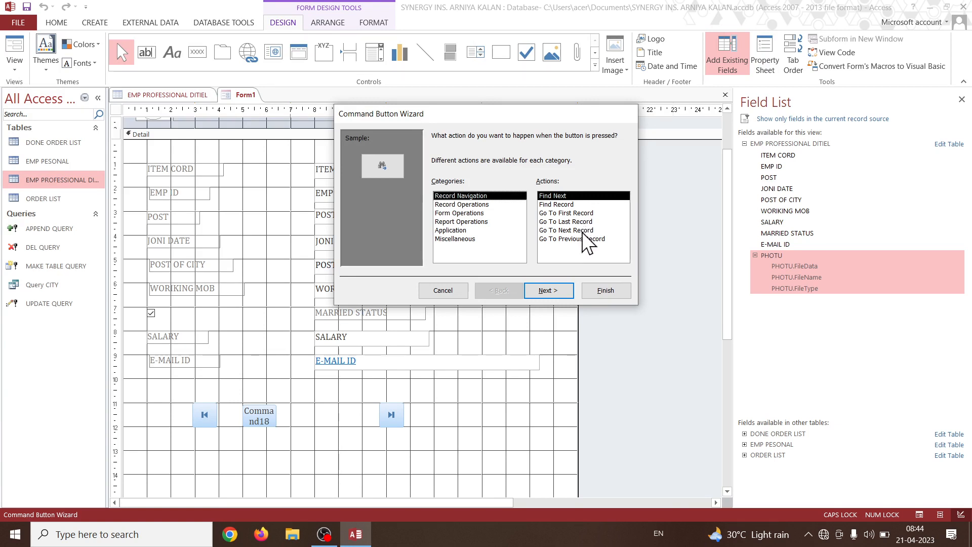
left_click(583, 231)
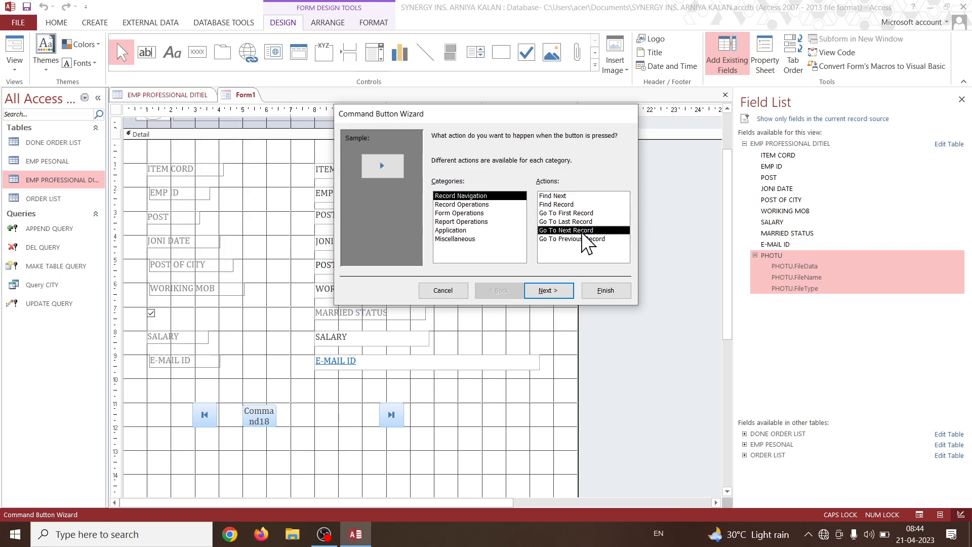
left_click(553, 290)
left_click(605, 294)
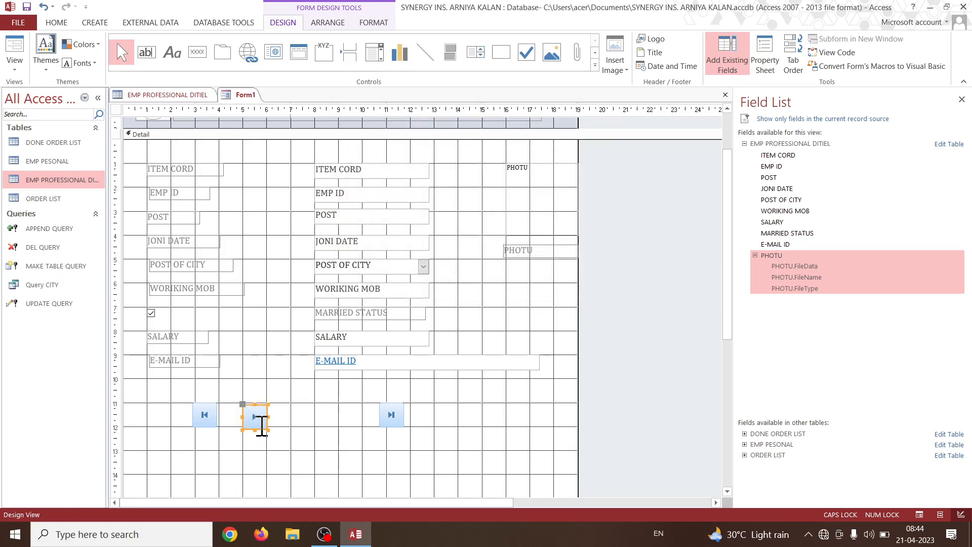
left_click_drag(260, 428, 359, 427)
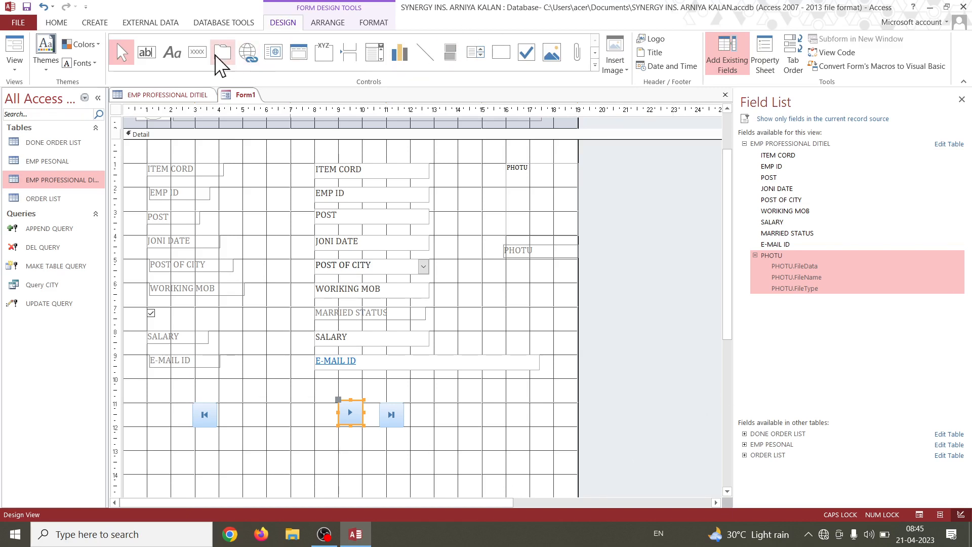
Draw a command button between the first-record and next-record buttons with the Go To Previous Record action and Go To Previous picture.
left_click(194, 57)
left_click_drag(248, 404, 287, 426)
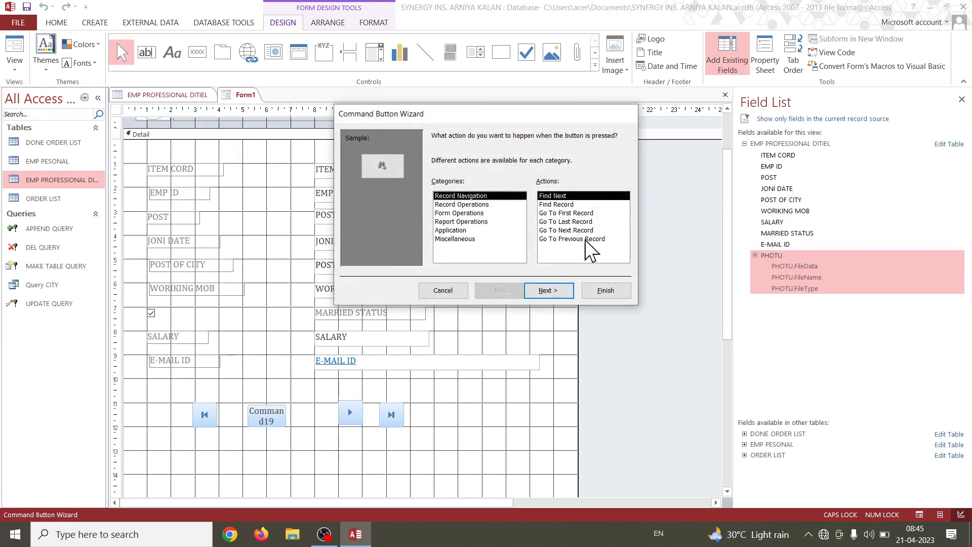
left_click(584, 240)
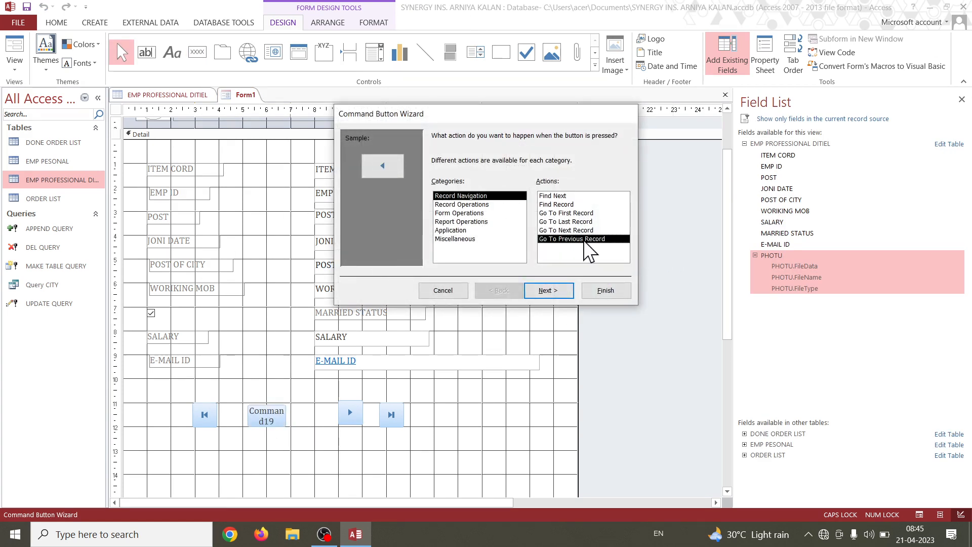
left_click(555, 290)
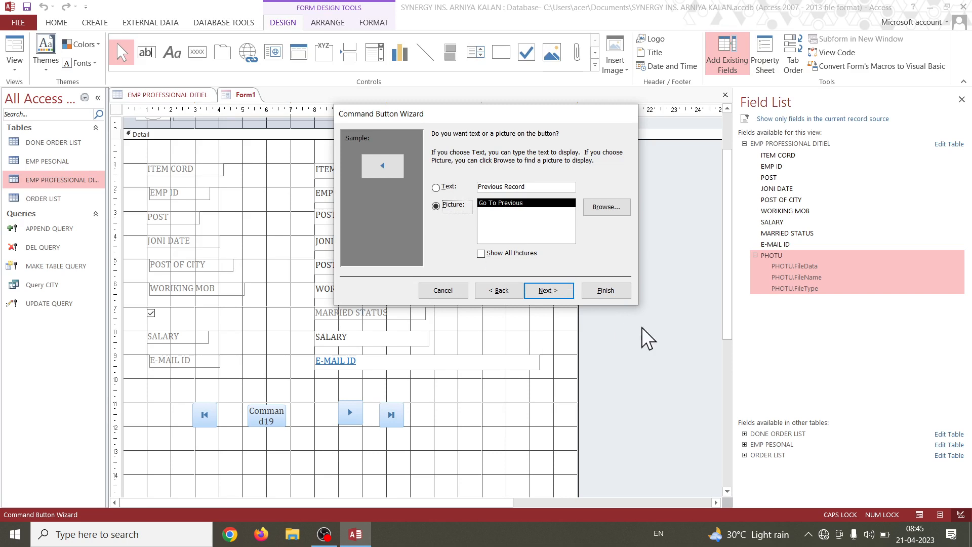
left_click(622, 292)
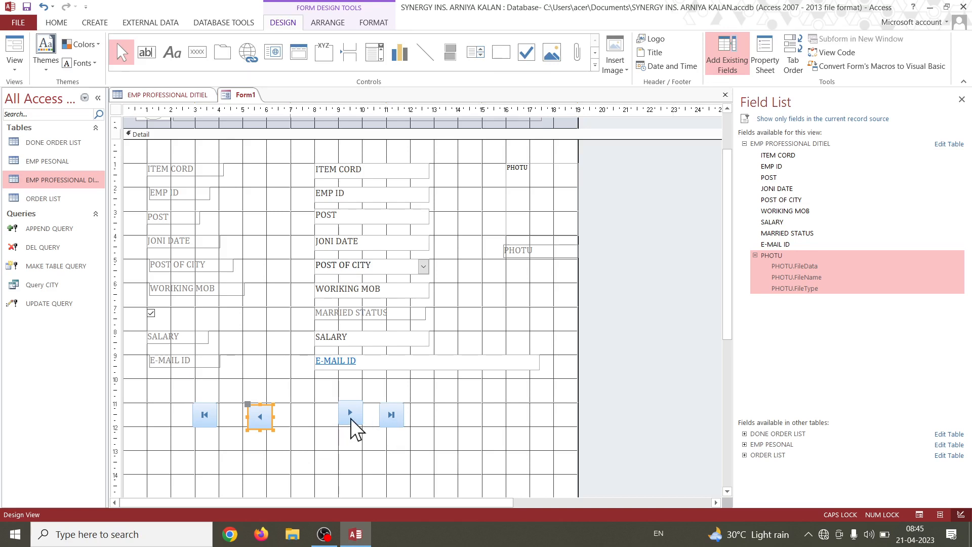
Space out the navigation row, moving the last-record button to about 12 and the previous-record button to about 6.5 on the horizontal ruler.
left_click(393, 416)
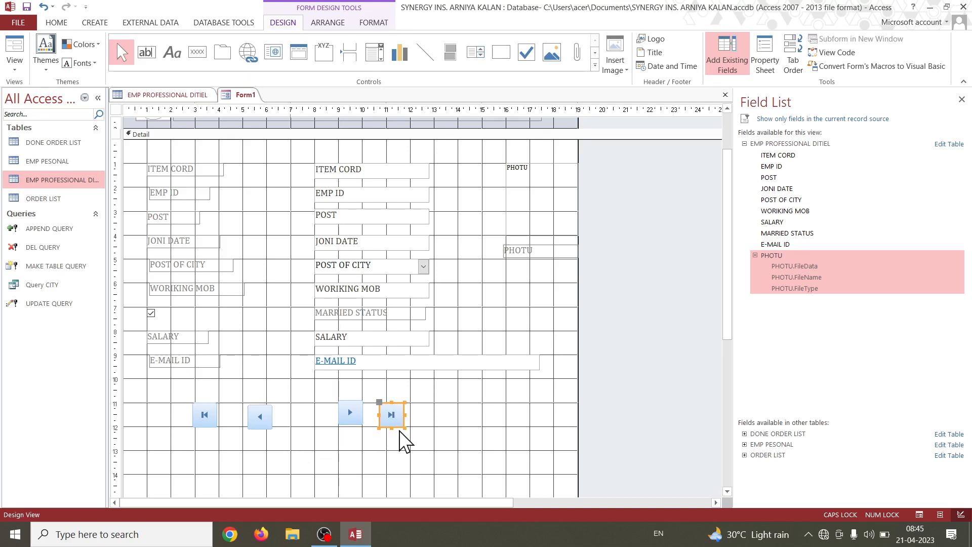
left_click_drag(398, 425, 427, 426)
left_click(354, 422)
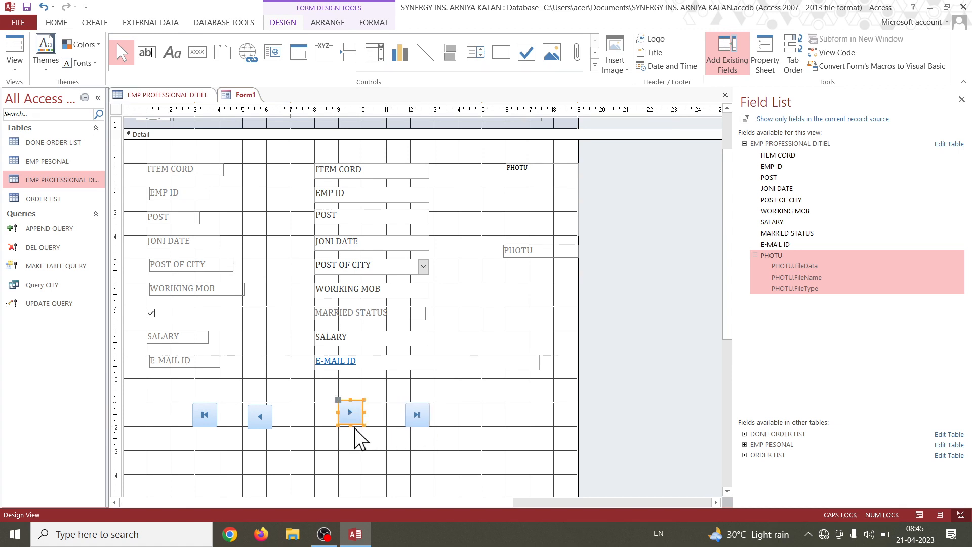
mouse_move(355, 425)
left_mouse_down()
mouse_move(316, 440)
mouse_move(357, 429)
left_mouse_up()
left_click(260, 428)
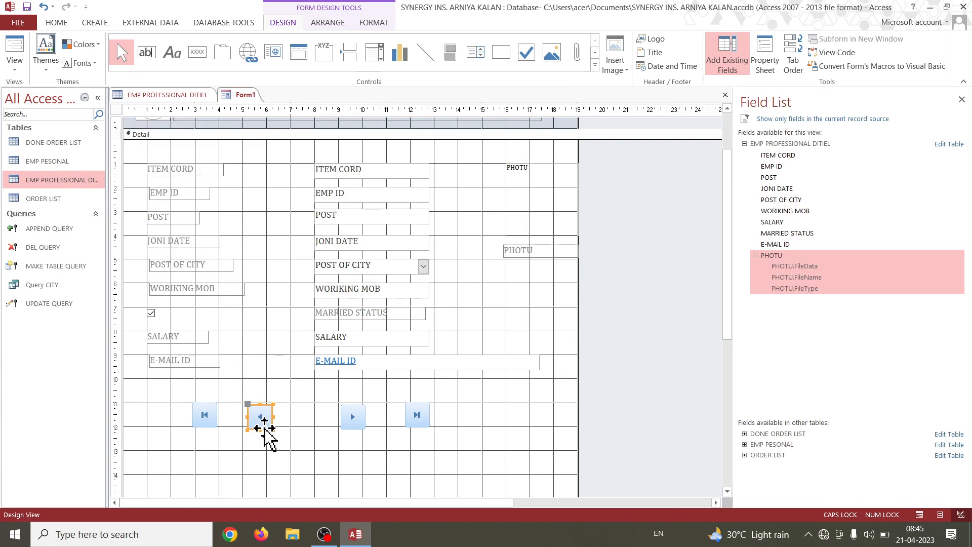
left_click_drag(265, 434, 298, 434)
Widen all four navigation buttons to about 2 ruler units each and align them in one evenly spaced row.
left_click(207, 417)
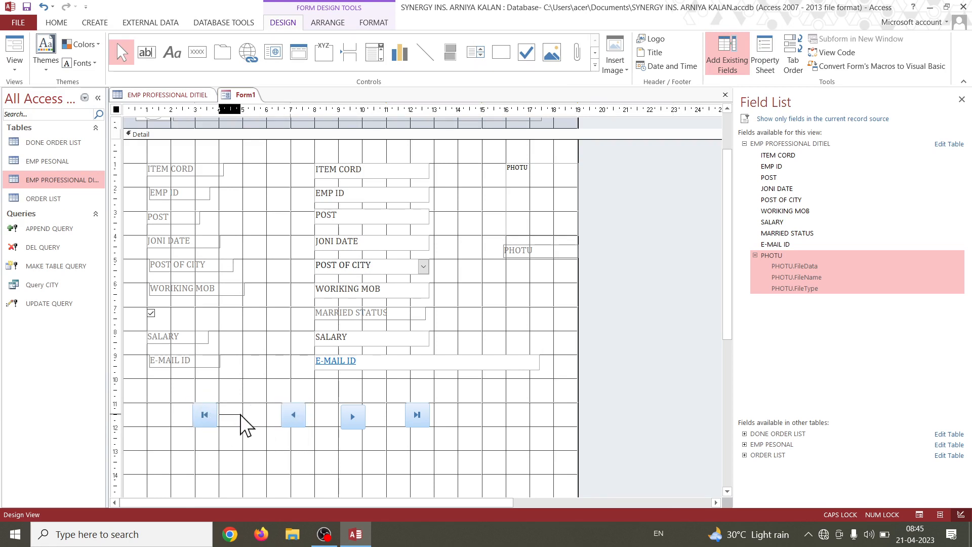
left_click_drag(218, 415, 244, 417)
left_click(296, 424)
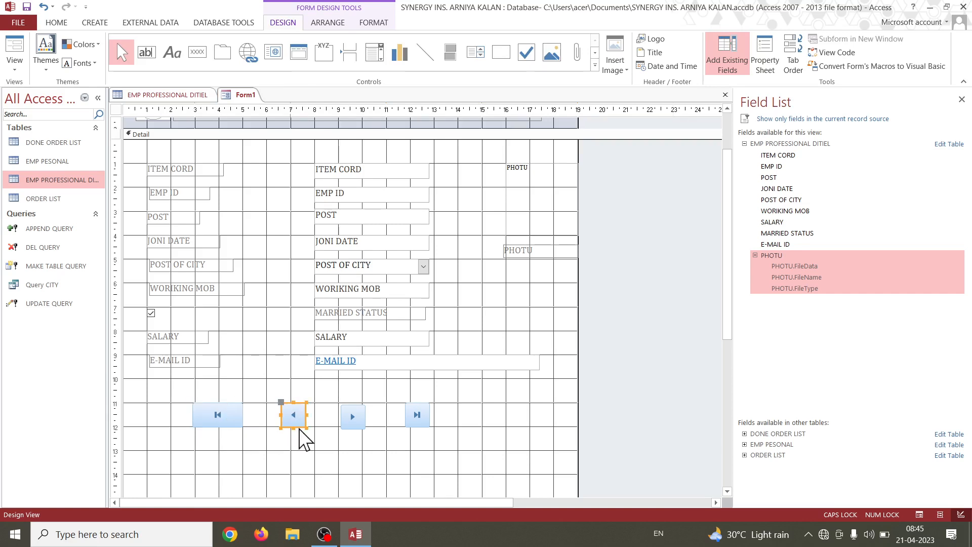
left_click_drag(299, 427, 316, 414)
left_click(354, 415)
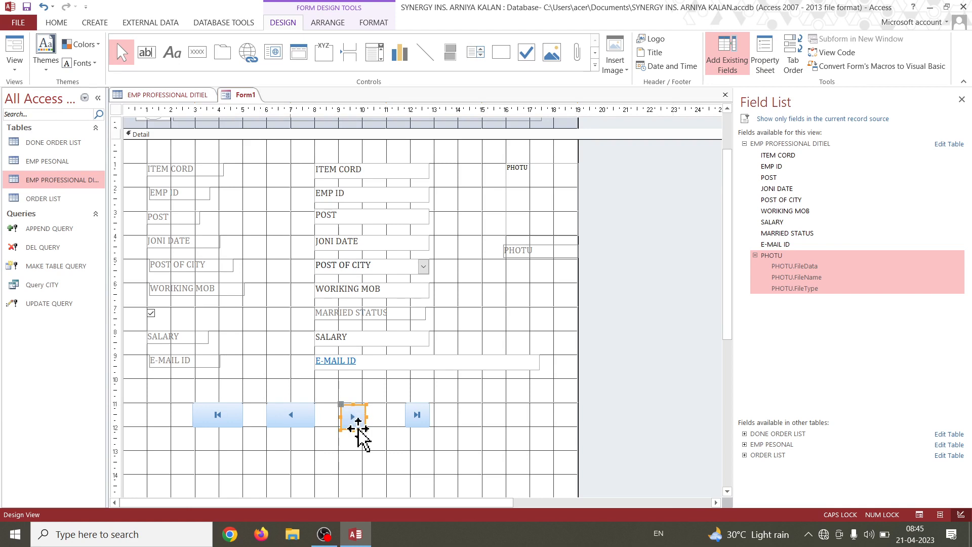
left_click_drag(364, 428, 458, 414)
left_click(418, 413)
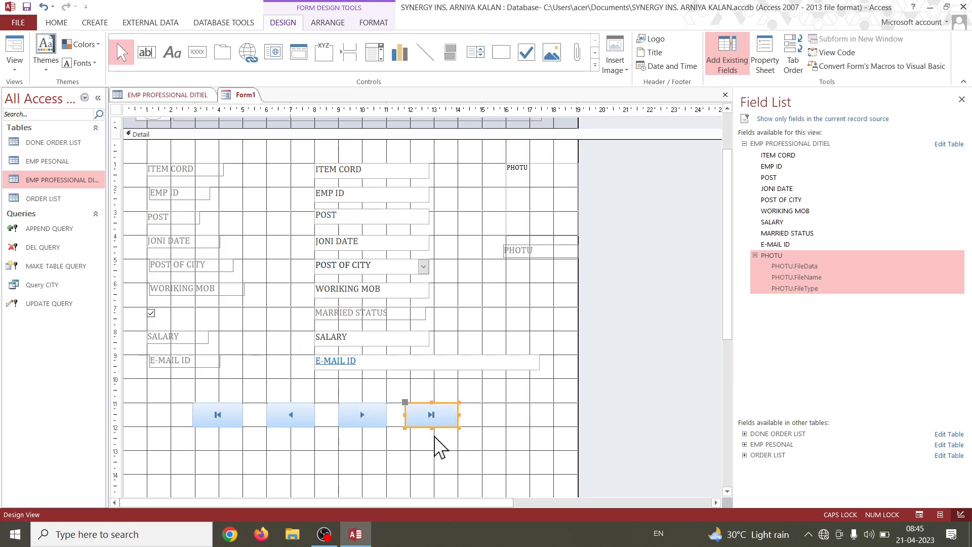
left_click(365, 453)
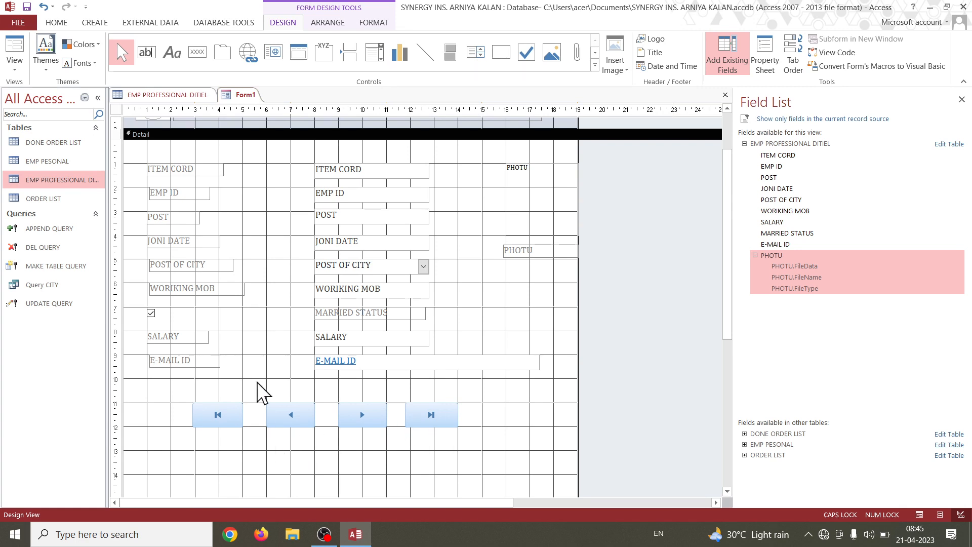
Add a text command button below the first-record button with the Save Record action from Record Operations and the caption Save Record.
left_click(198, 53)
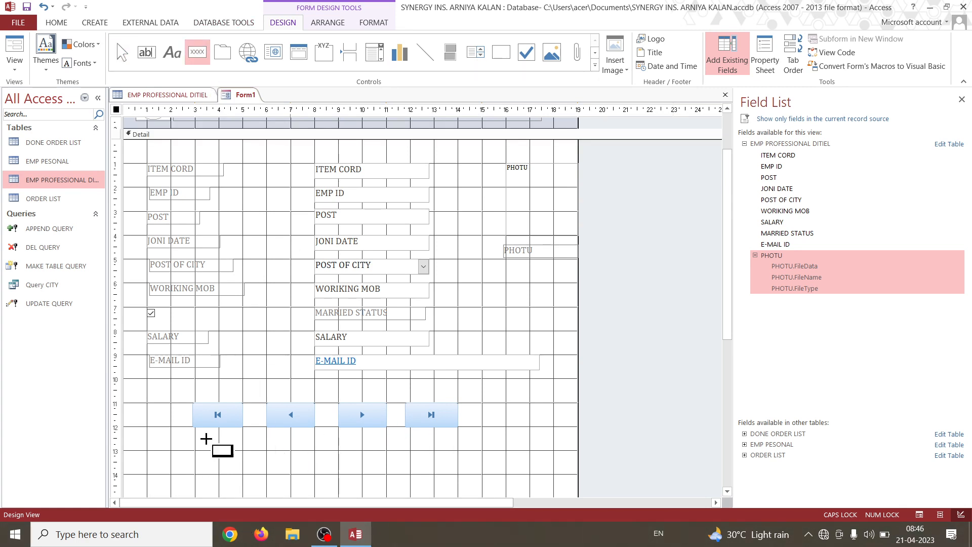
left_click_drag(203, 439, 262, 462)
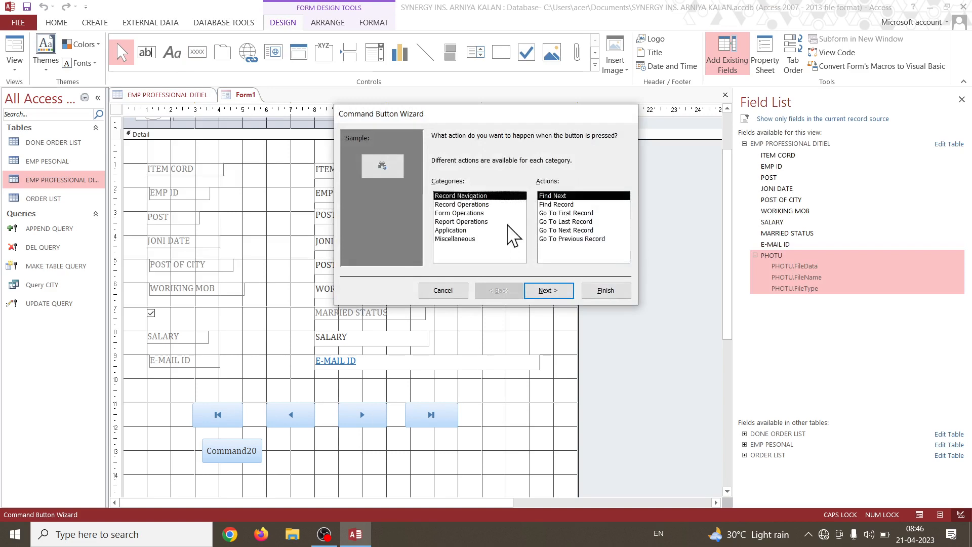
left_click(457, 206)
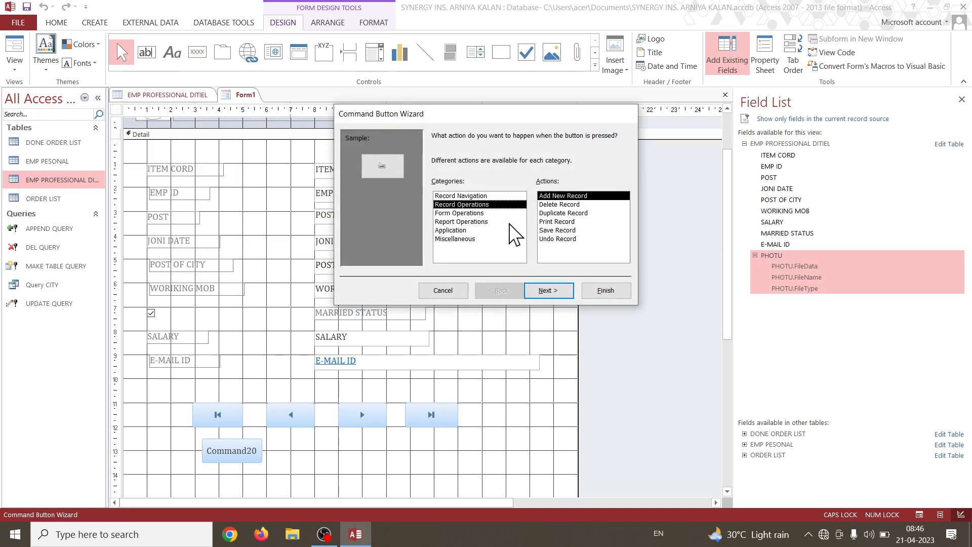
left_click(557, 232)
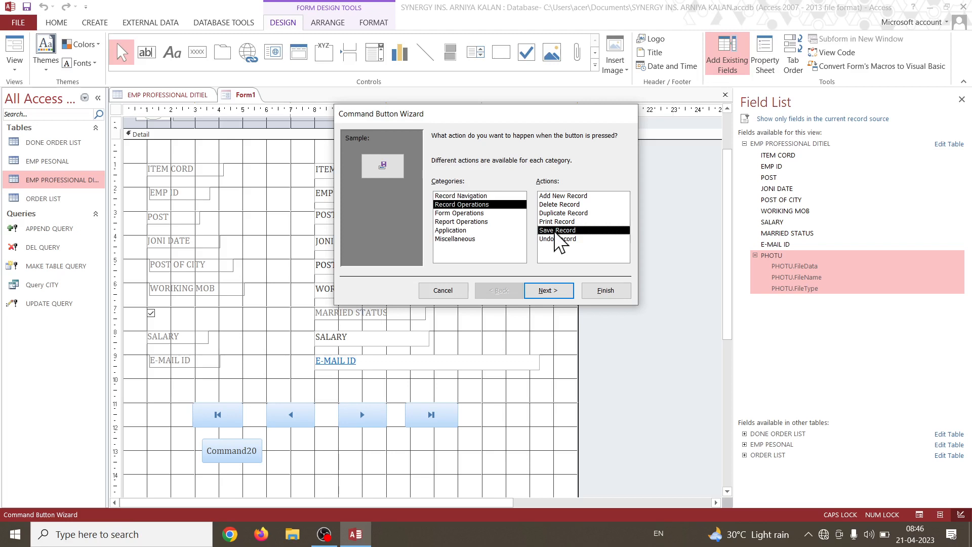
left_click(558, 290)
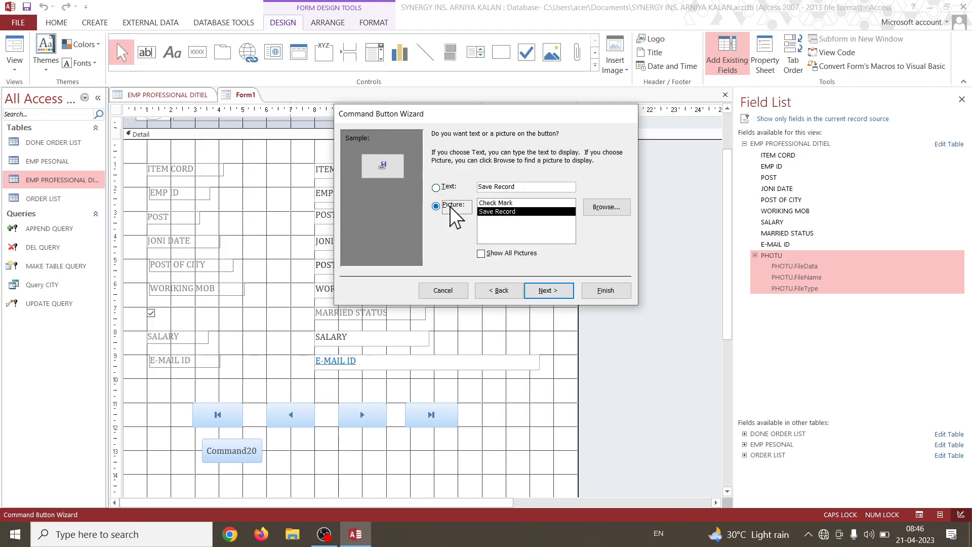
left_click(447, 188)
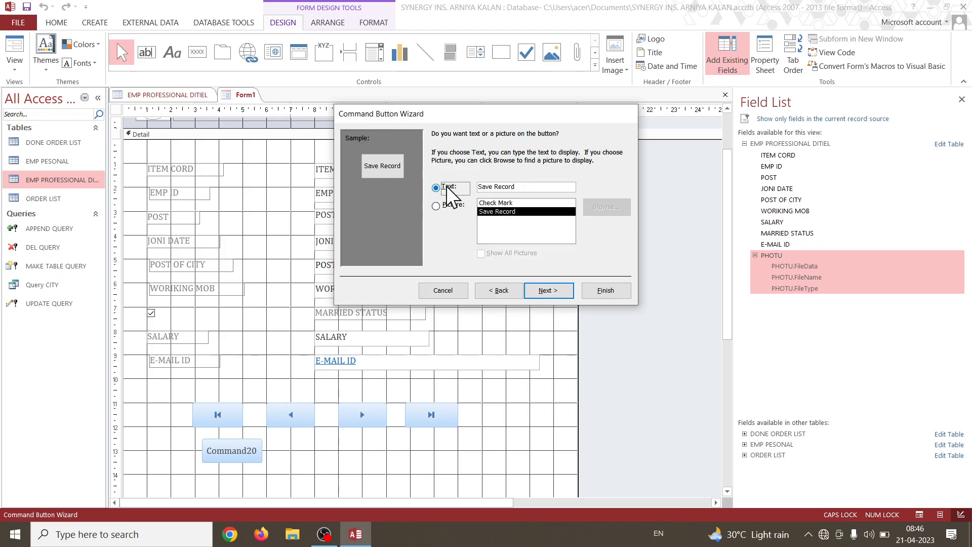
left_click(599, 290)
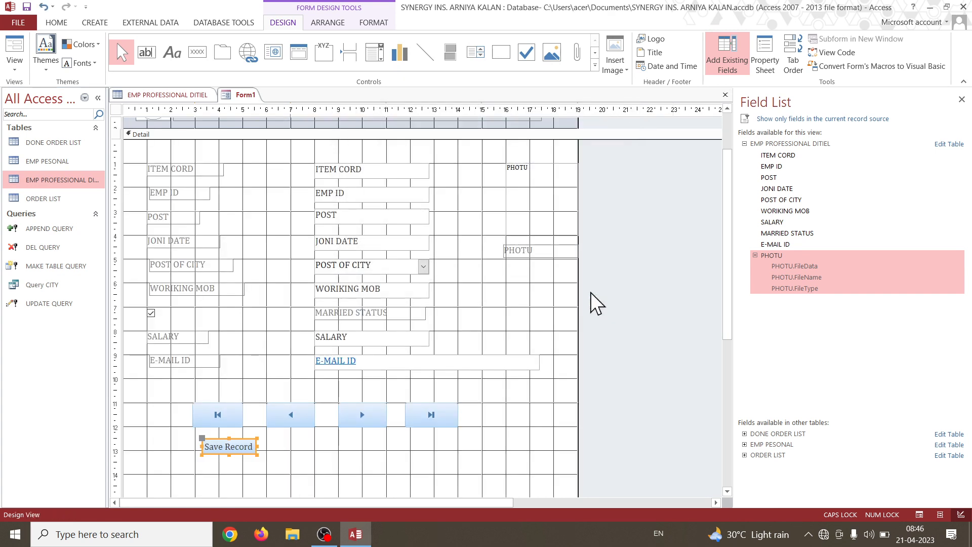
Draw a command button beside Save Record with the Add New Record action and the text caption Add Record.
left_click(198, 52)
left_click_drag(286, 441, 324, 462)
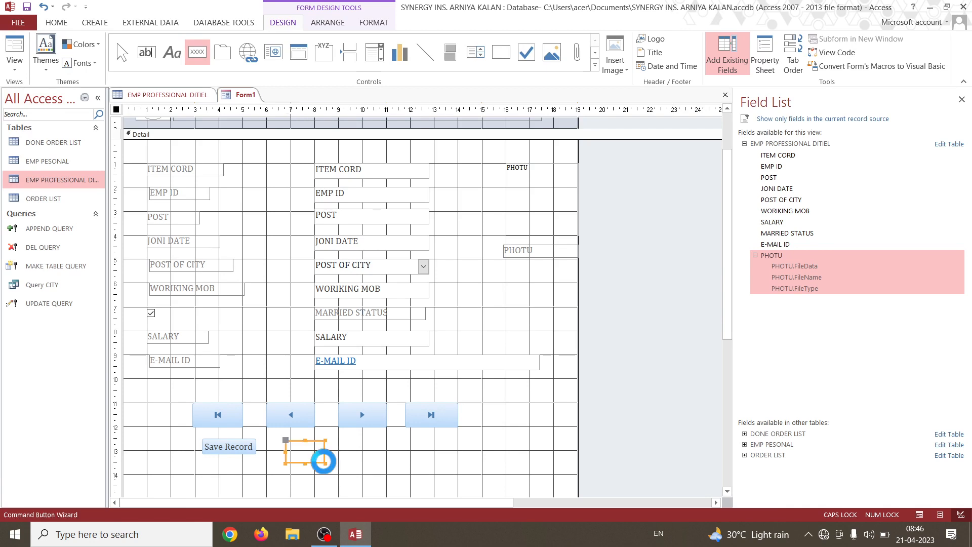
left_click(465, 204)
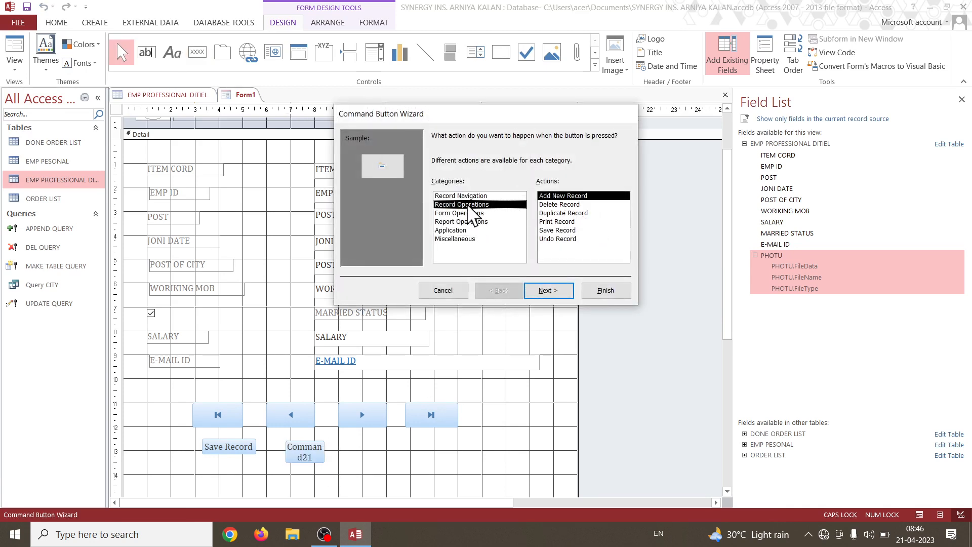
left_click(564, 291)
left_click(448, 186)
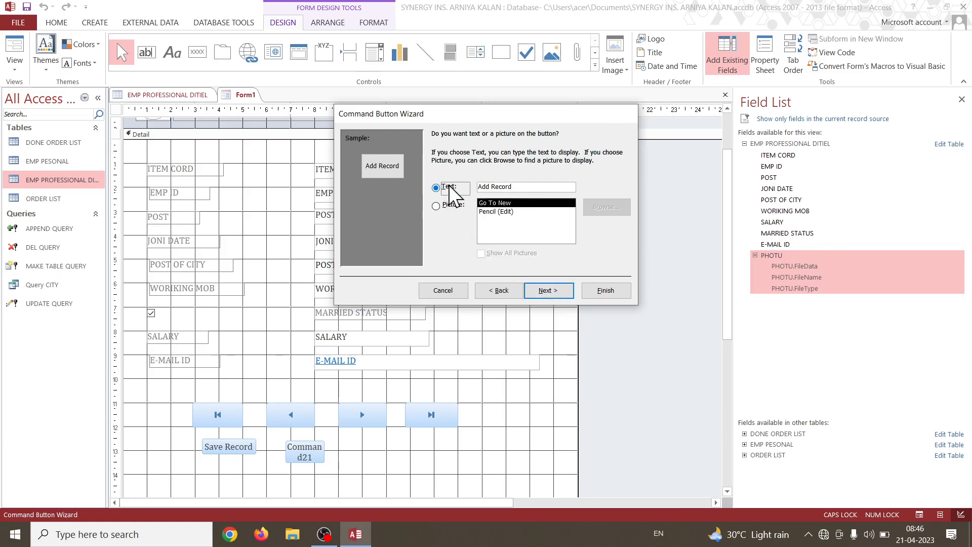
left_click(600, 294)
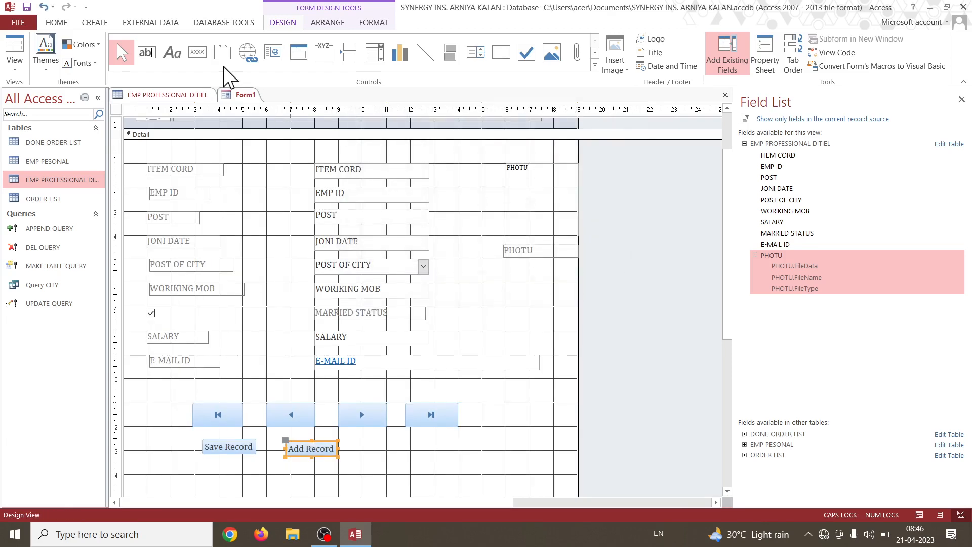
Place a command button after Add Record with the Delete Record operation and the text caption Delete Record.
left_click(188, 48)
left_click(380, 447)
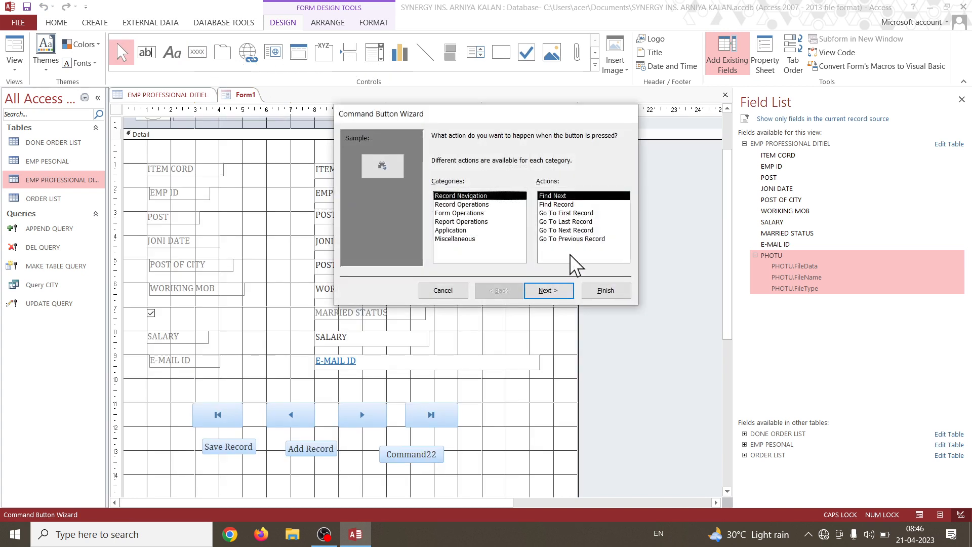
left_click(488, 205)
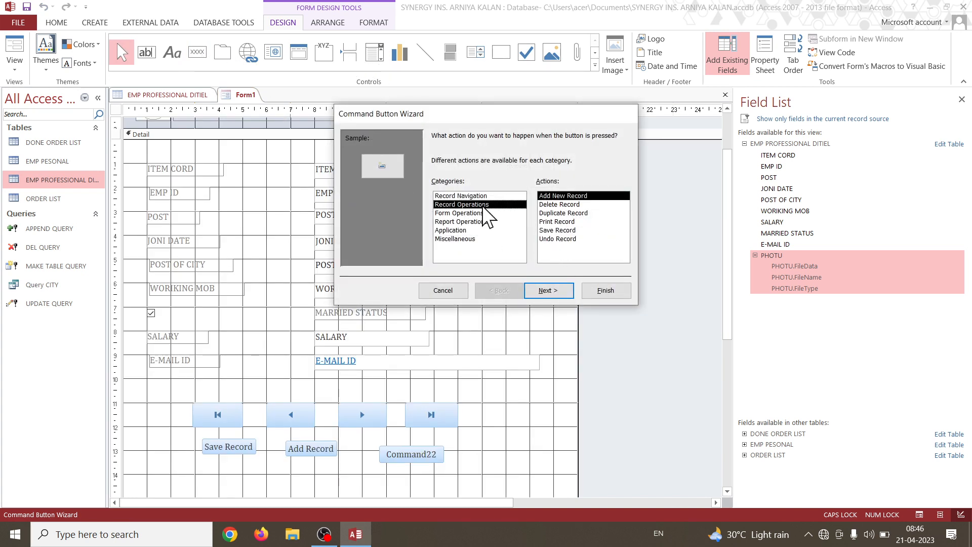
left_click(568, 205)
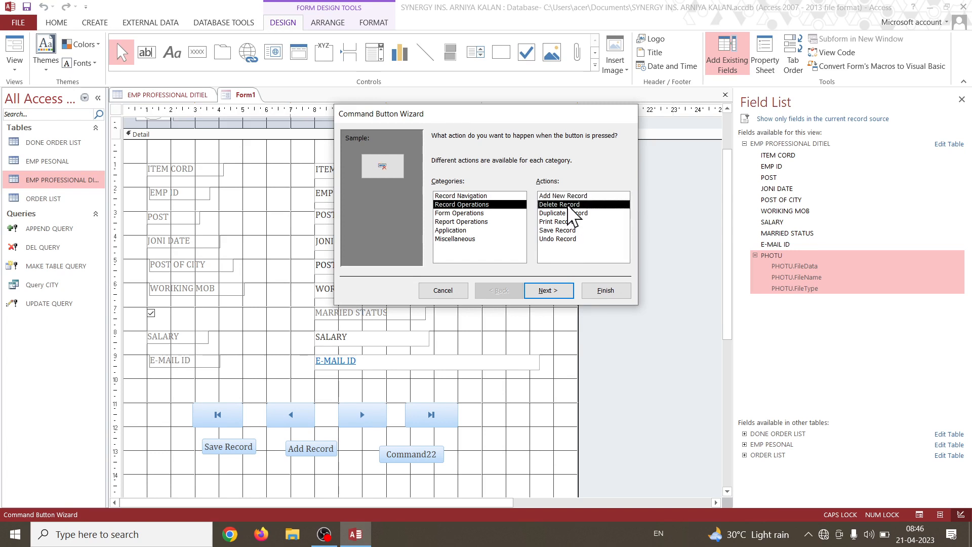
left_click(561, 285)
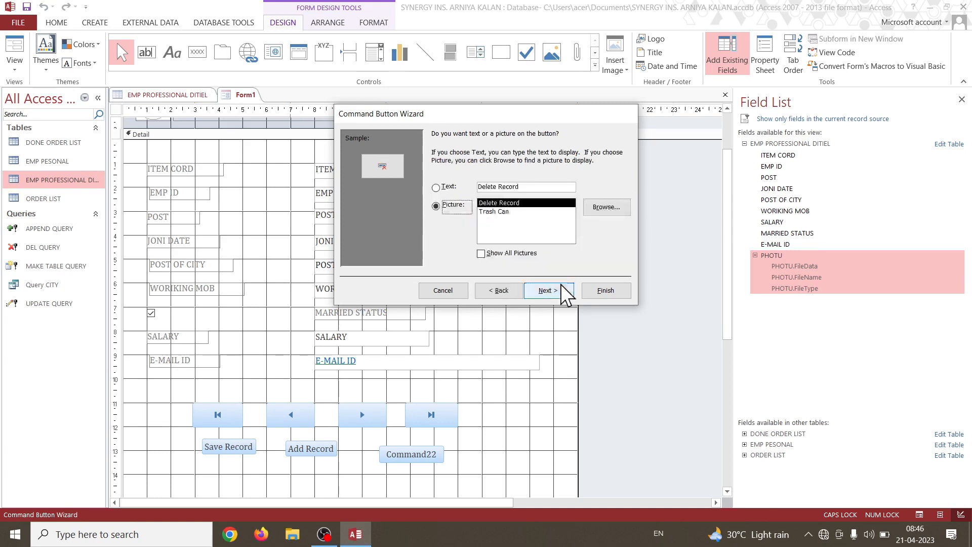
left_click(451, 186)
left_click(613, 287)
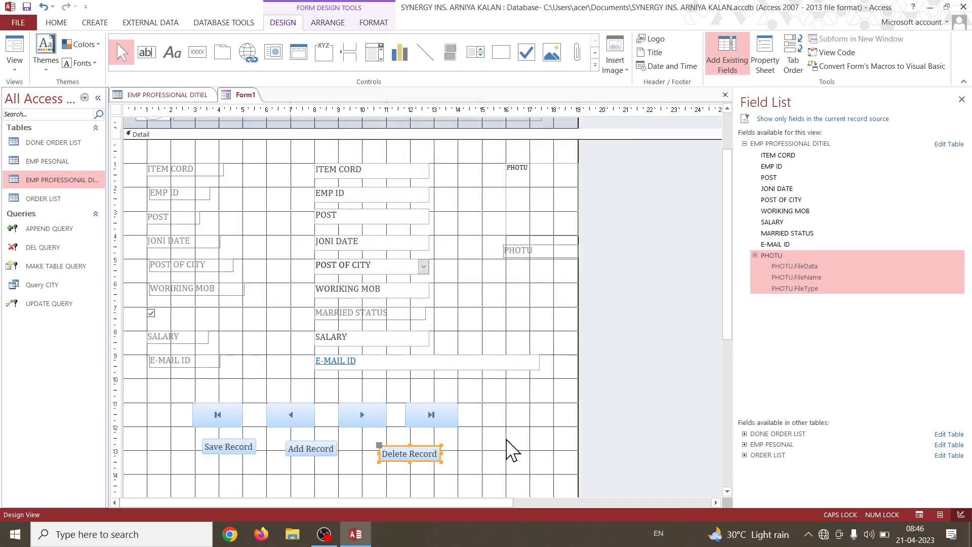
Spread out the record operation row, moving Delete Record to about 13 and Add Record to about 8.7 on the horizontal ruler.
left_click(435, 456)
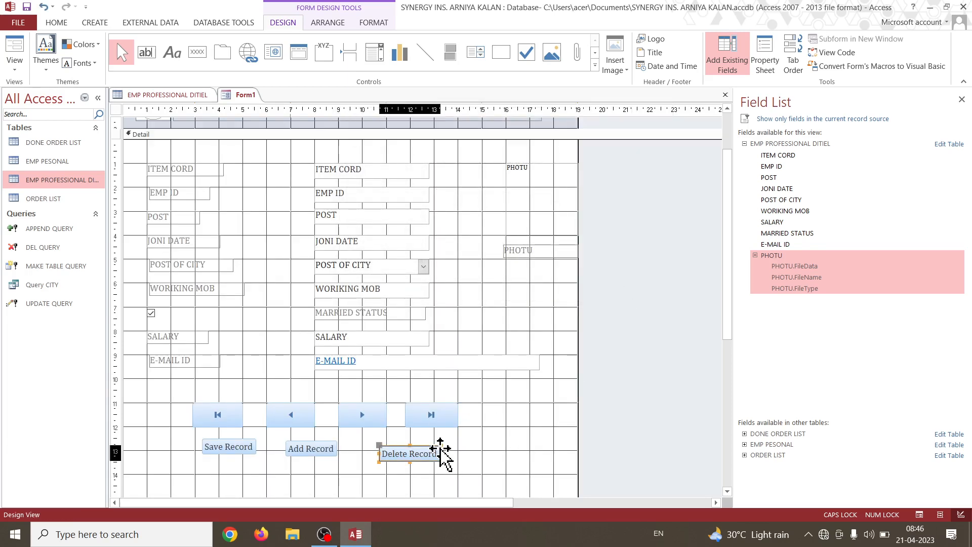
left_click_drag(435, 459, 495, 453)
left_click(344, 458)
left_click(333, 460)
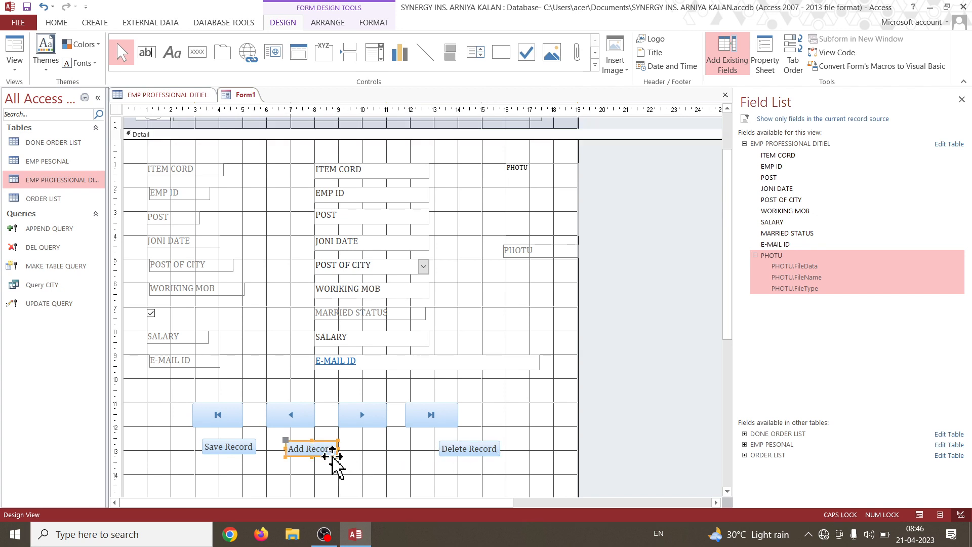
left_click_drag(333, 460, 378, 458)
Enlarge the Save Record button to about 3 ruler units wide and 1 unit high, its edge aligned with the first-record button.
left_click(239, 449)
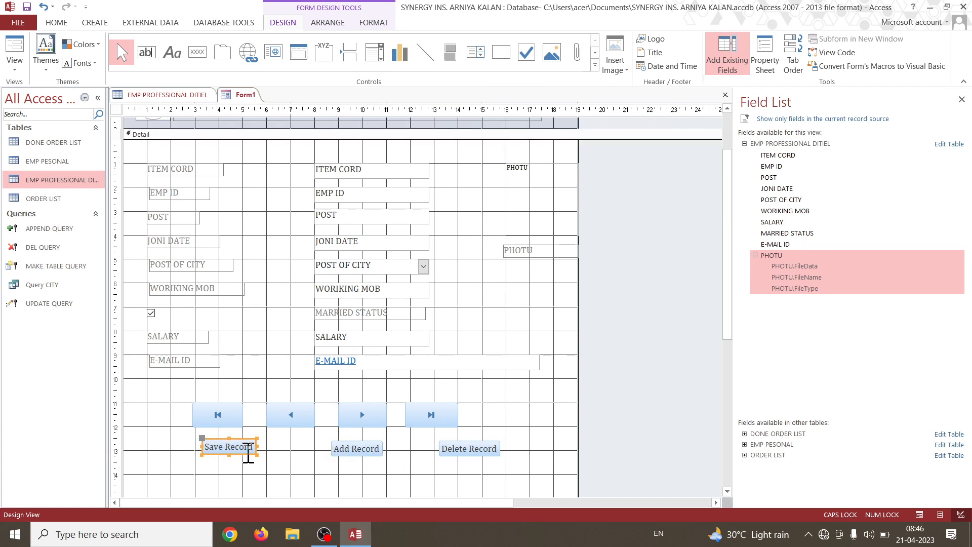
left_click_drag(248, 453, 267, 450)
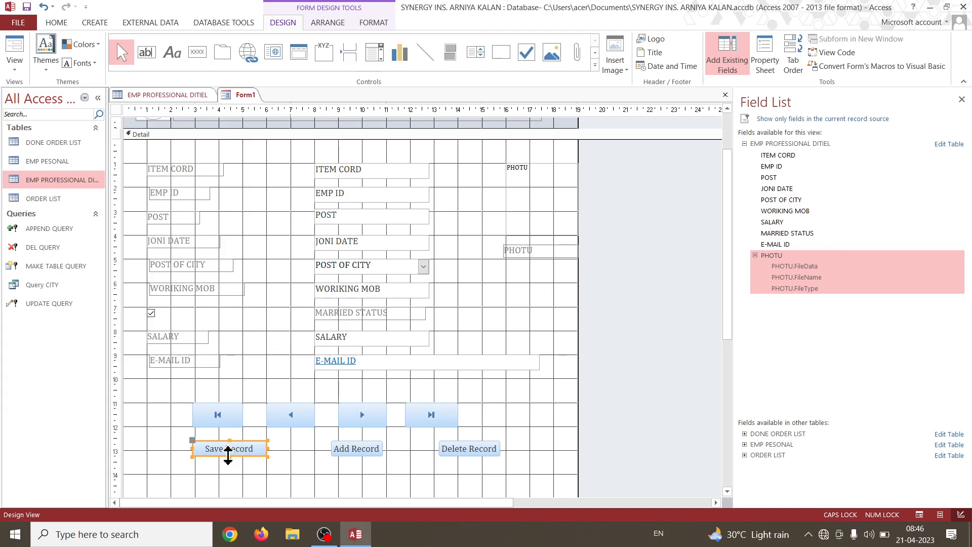
left_click_drag(228, 455, 231, 465)
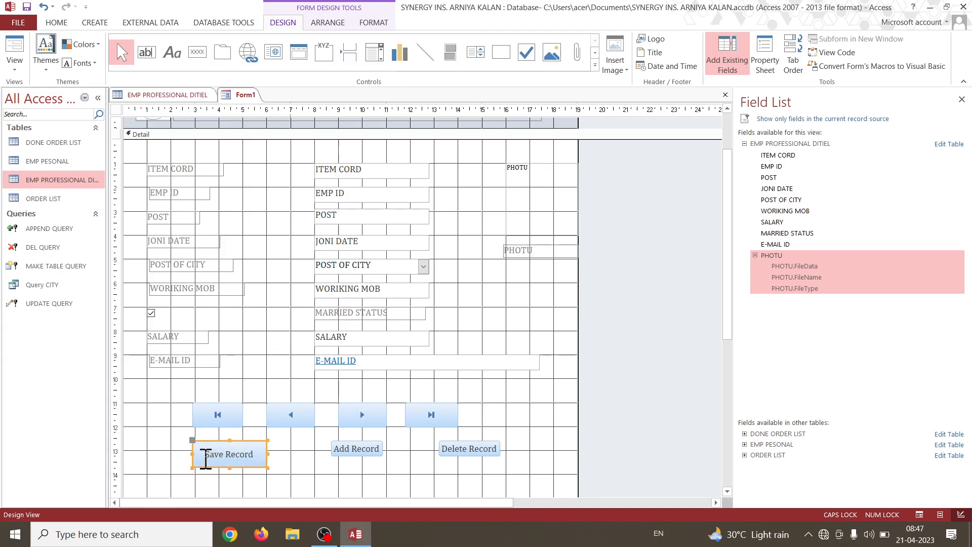
Enlarge Add Record and Delete Record to match Save Record's height and line them up beside it, starting at about 7 and 10.5 on the ruler.
left_click(363, 450)
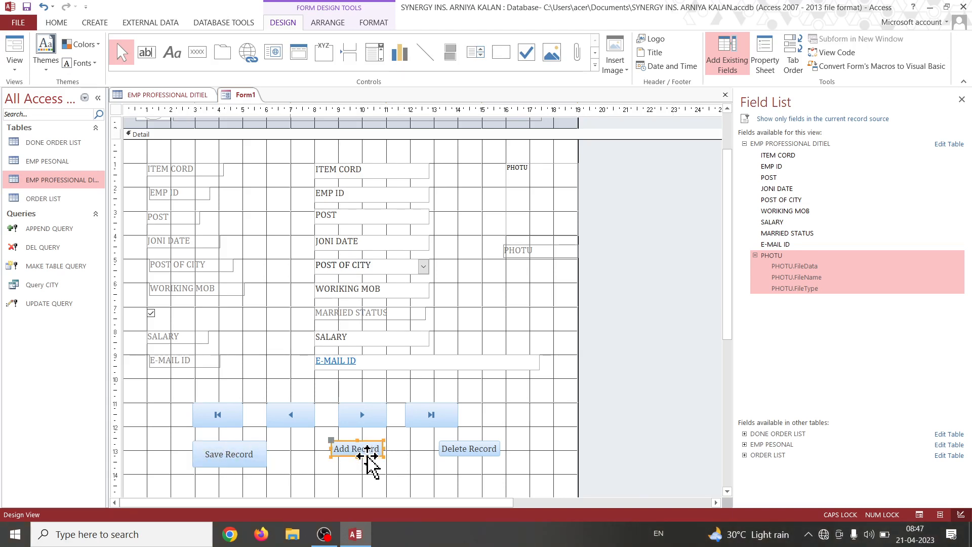
left_click_drag(360, 455, 323, 469)
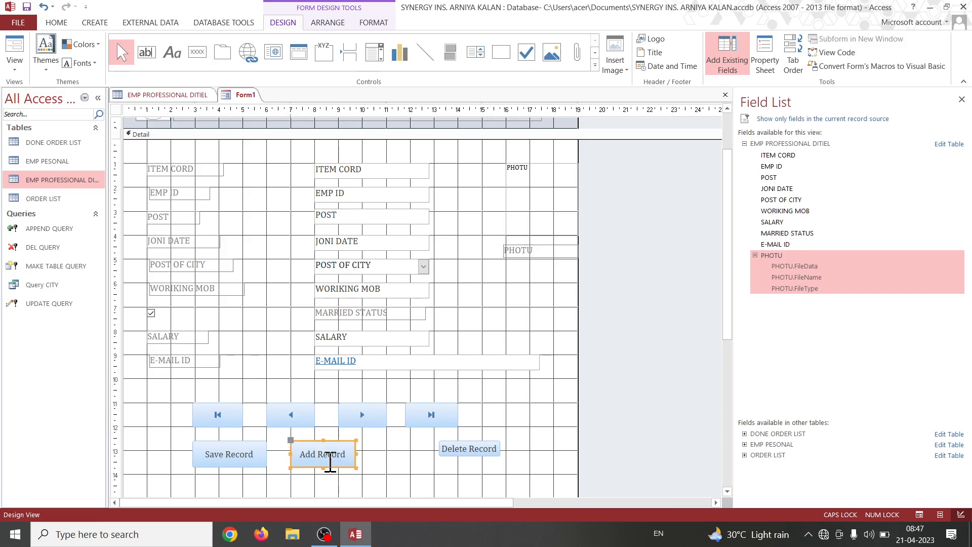
left_click(476, 447)
left_click_drag(476, 457, 444, 454)
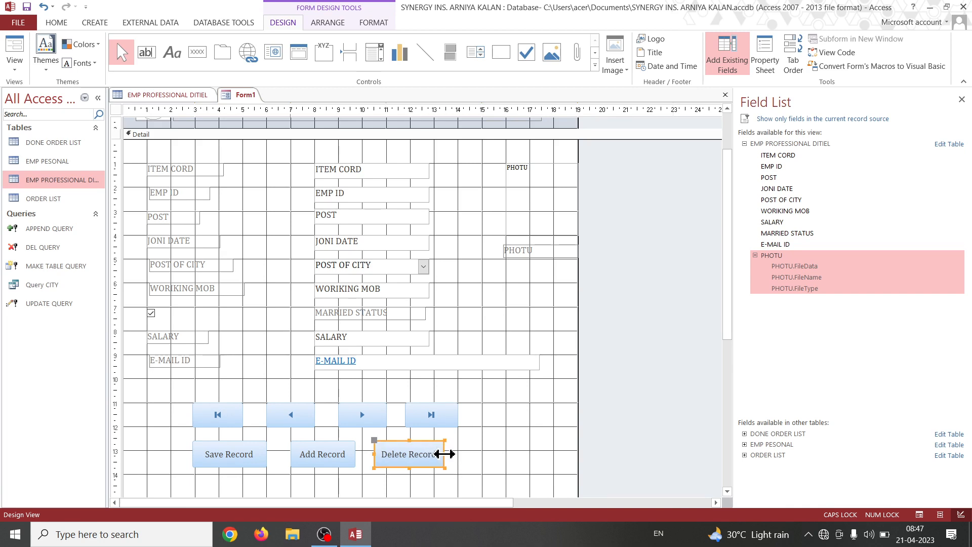
left_click(402, 480)
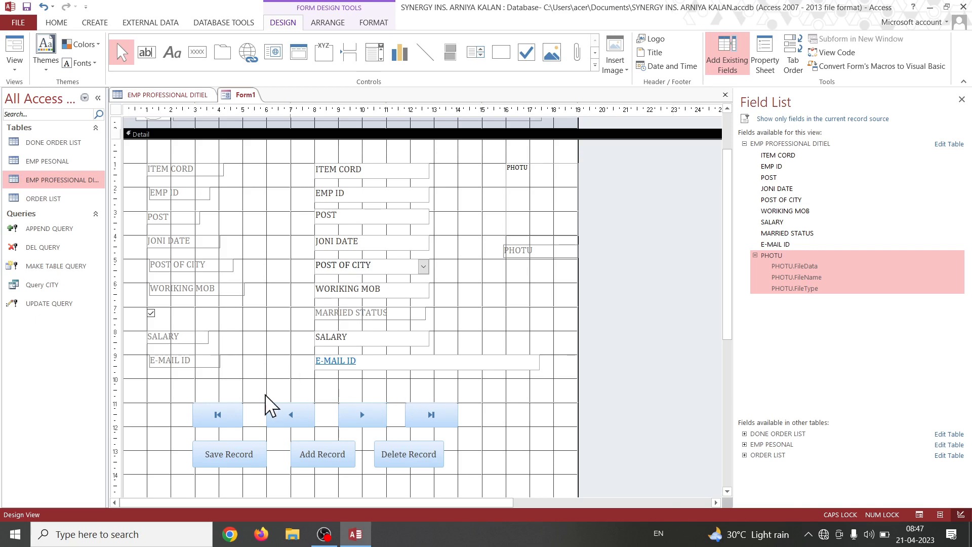
Shift both rows of navigation and record operation buttons slightly down together, making space beneath the E-MAIL ID field.
left_click_drag(154, 392, 521, 482)
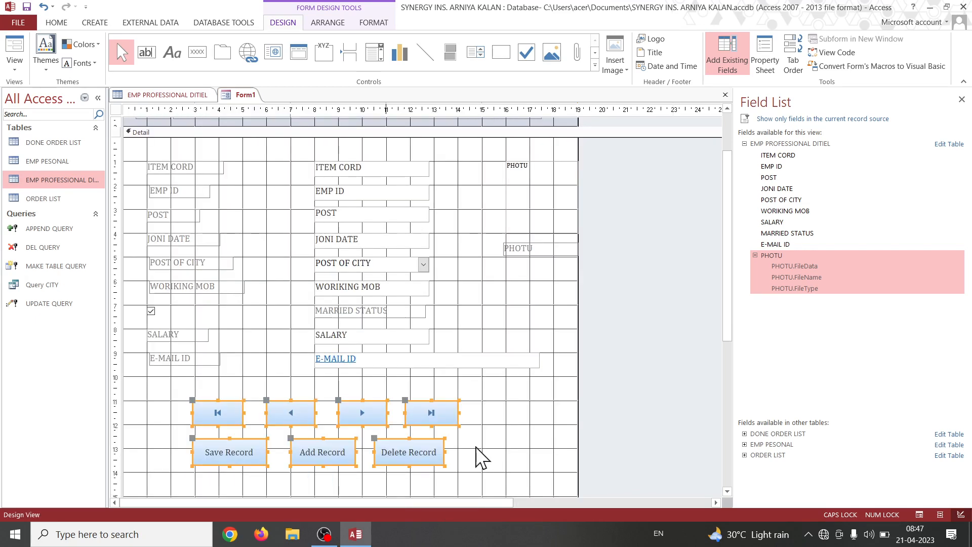
left_click_drag(151, 377, 541, 483)
left_click_drag(449, 424, 446, 434)
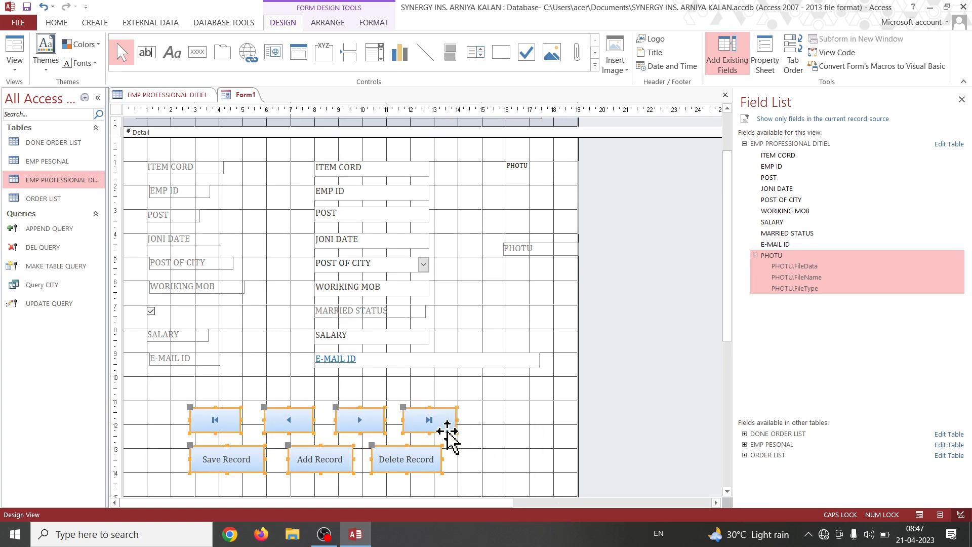
Place a combo box below the E-MAIL ID label and choose to type in its list values.
left_click(374, 52)
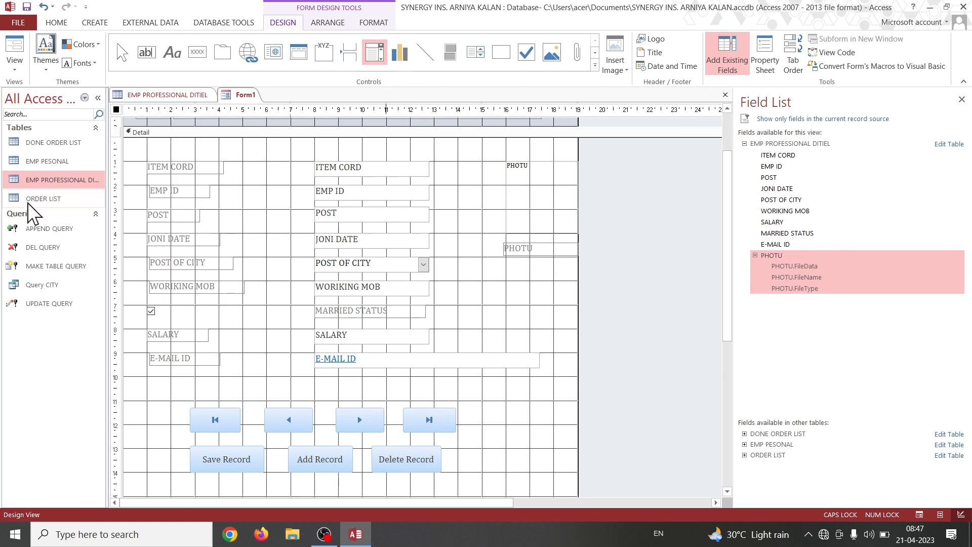
left_click_drag(149, 376, 180, 388)
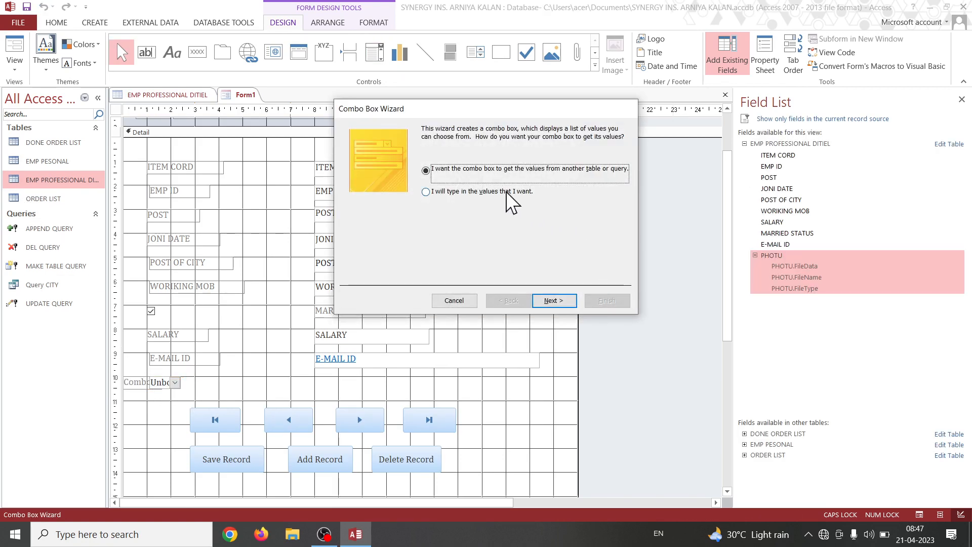
left_click(506, 191)
left_click(568, 301)
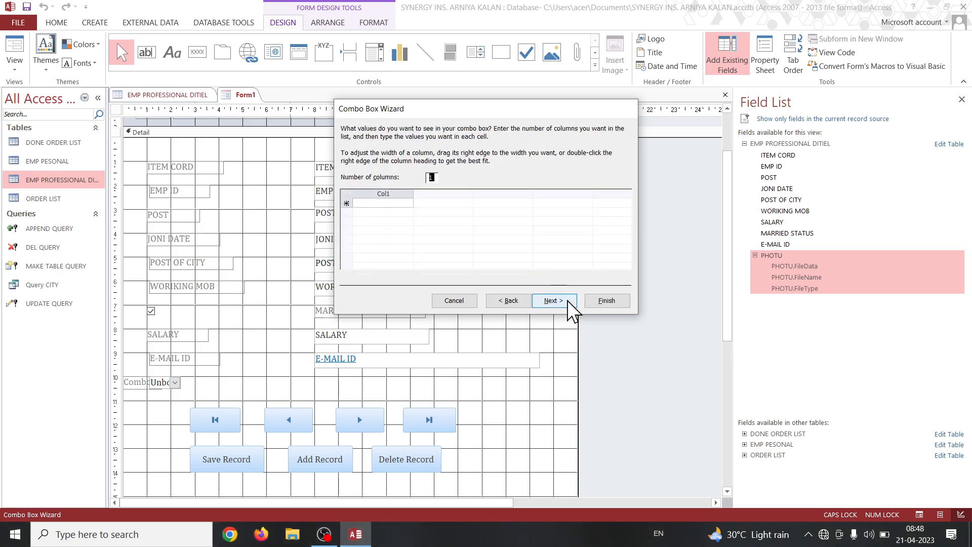
Fill the combo box's single column with 10TH, 12TH, B.A. and a fourth entry starting with M., and finish the wizard.
left_click(395, 203)
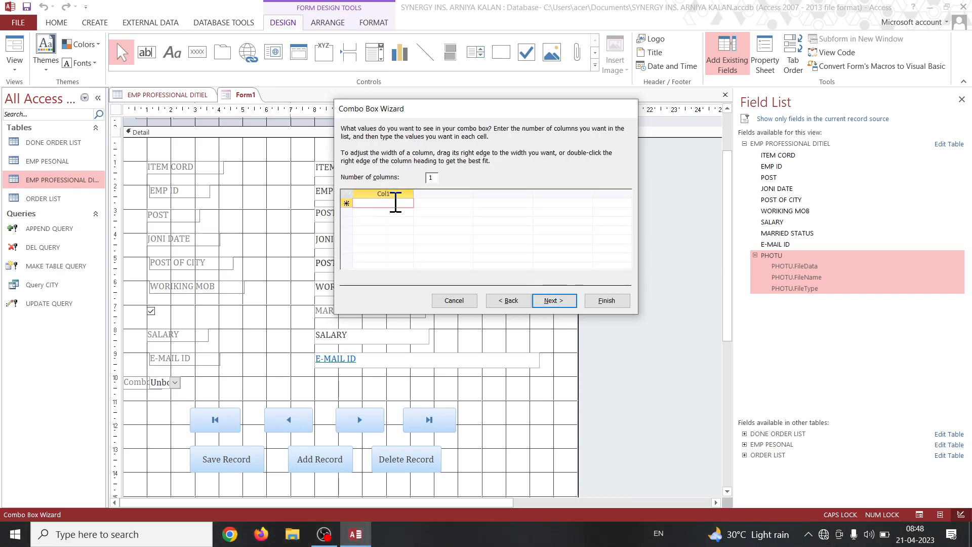
type("10TH")
key("Down")
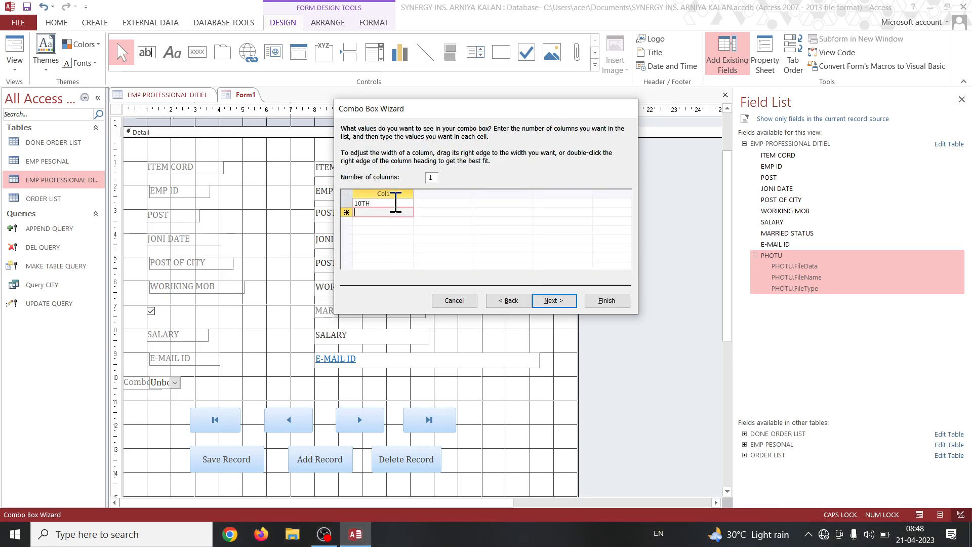
type("12TH")
key("Down")
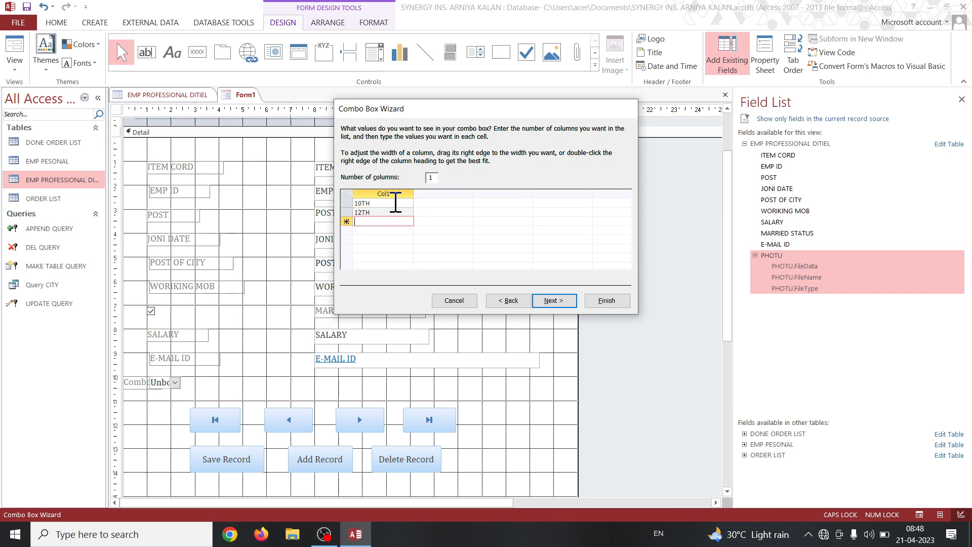
type("B.A.")
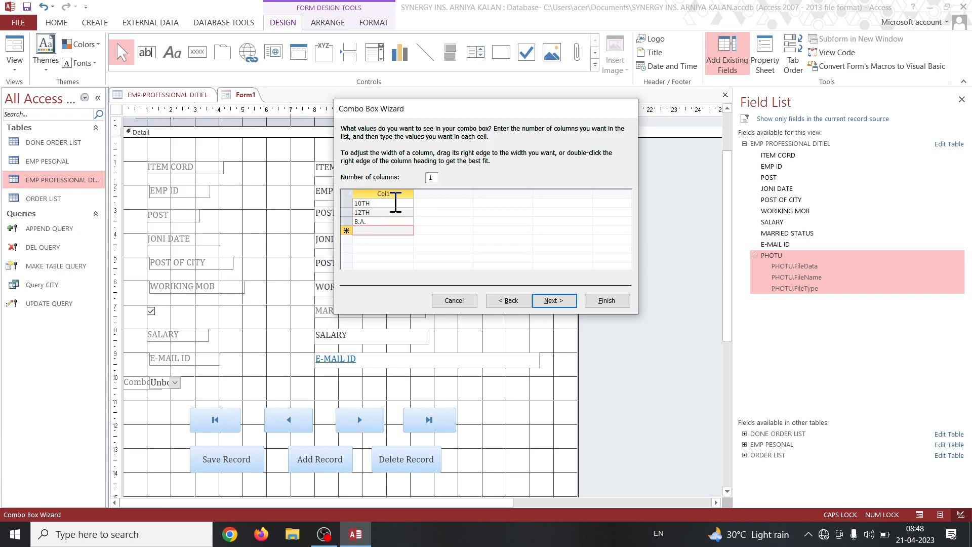
type("M.A.")
left_click(546, 301)
left_click(602, 301)
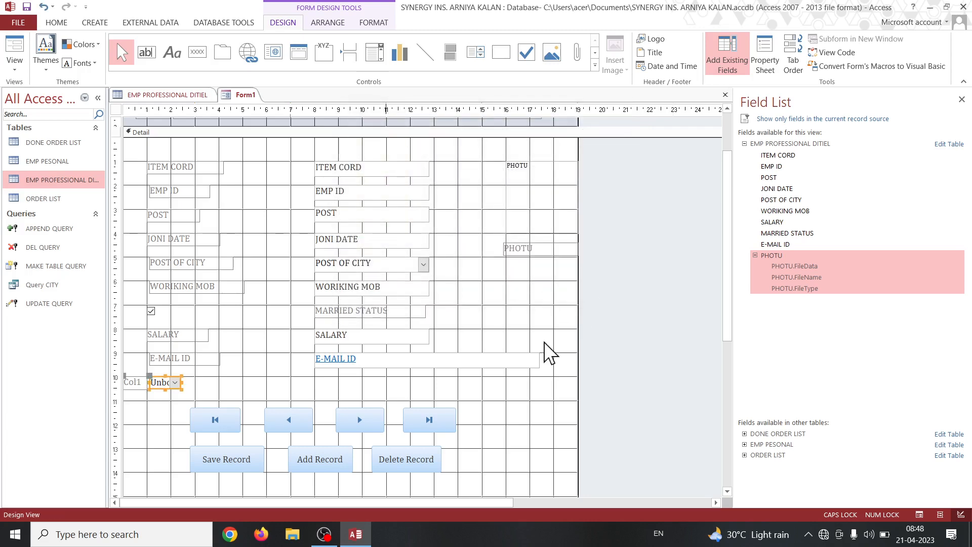
Move the combo box to 8 on the horizontal ruler and its label to 1, widening the label to about 4.
left_click_drag(188, 389, 331, 389)
left_click(261, 365)
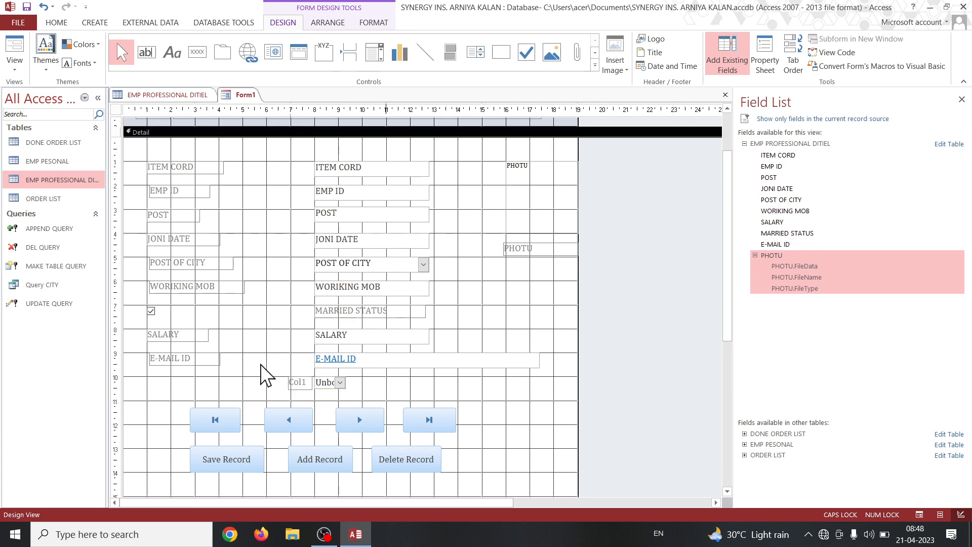
left_click(289, 379)
left_click_drag(288, 376, 219, 385)
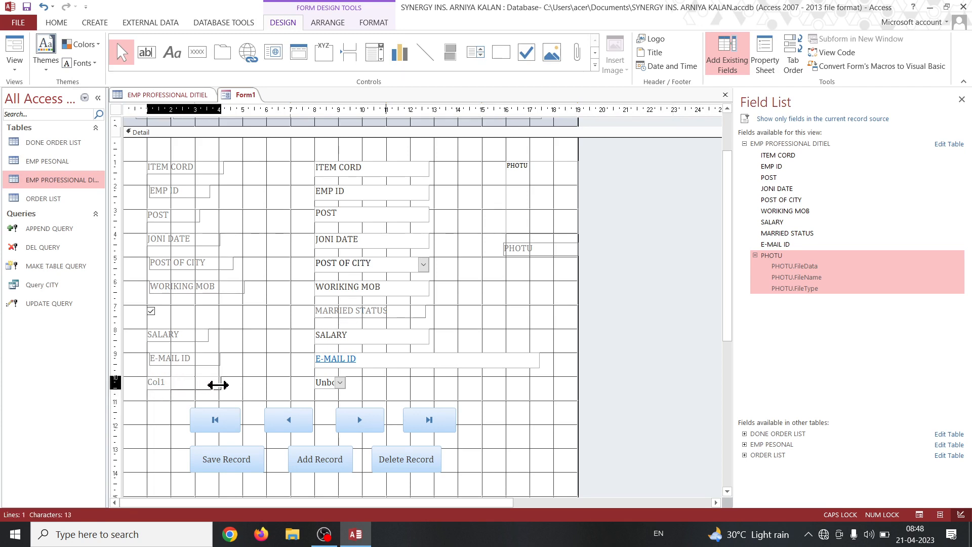
Widen the combo box to about 13 on the horizontal ruler and make it slightly taller.
left_click(328, 383)
left_click_drag(348, 383, 437, 384)
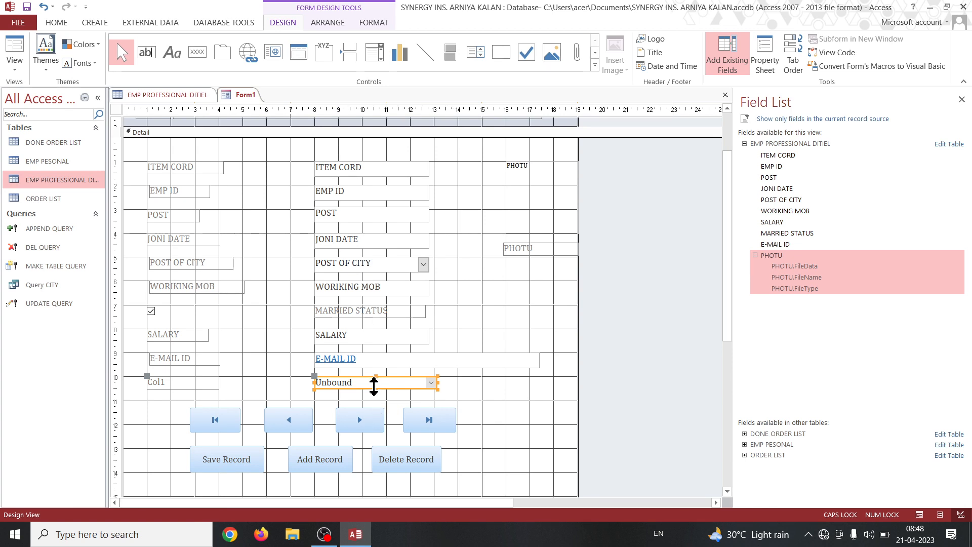
left_click_drag(374, 387, 374, 391)
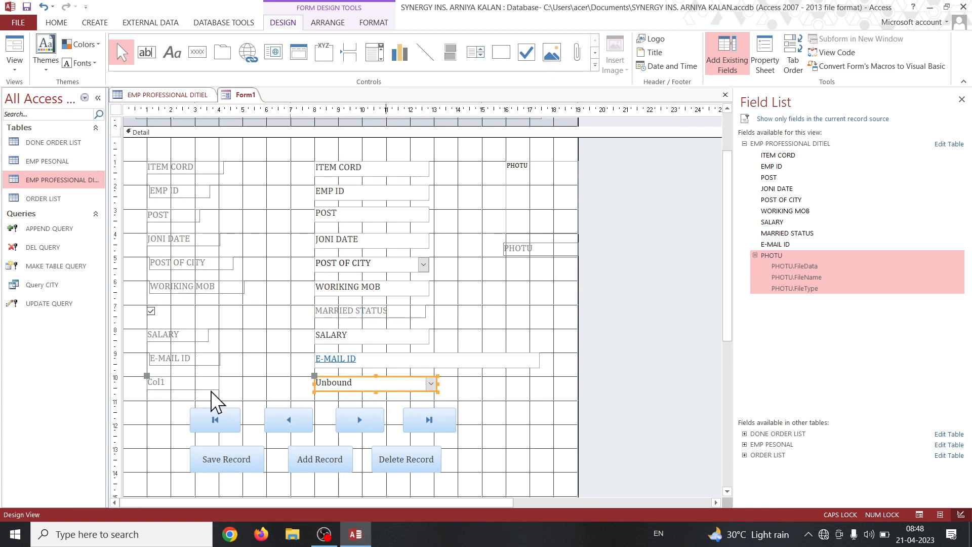
Change the new combo box's label text to EDUCATION.
left_click(190, 382)
left_click(188, 379)
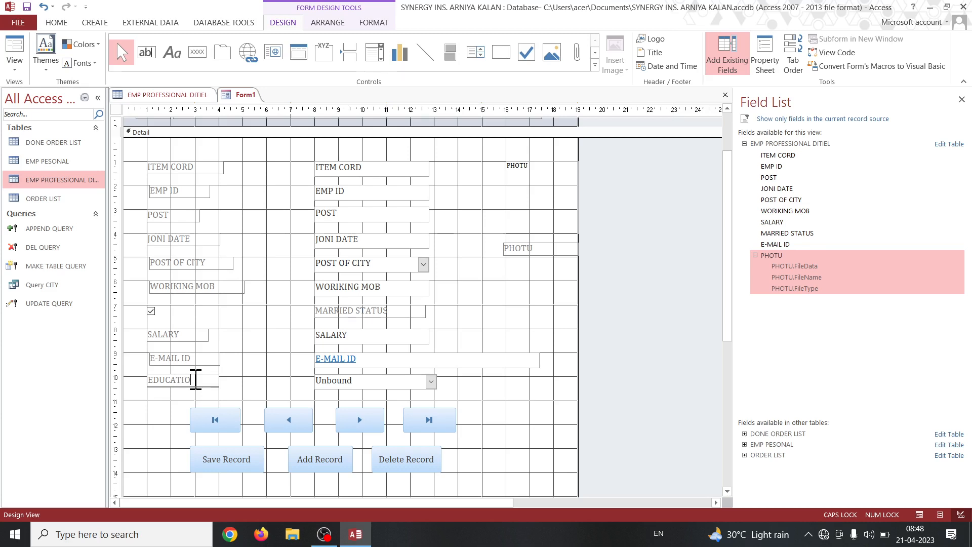
left_click(367, 379)
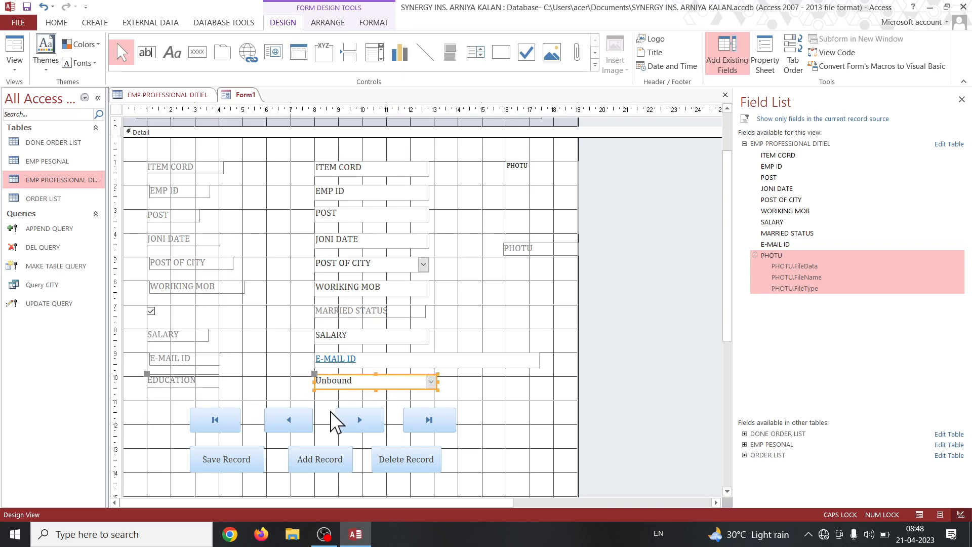
Move both button rows further down so the navigation buttons start at about 12 on the vertical ruler.
left_click_drag(152, 396, 509, 498)
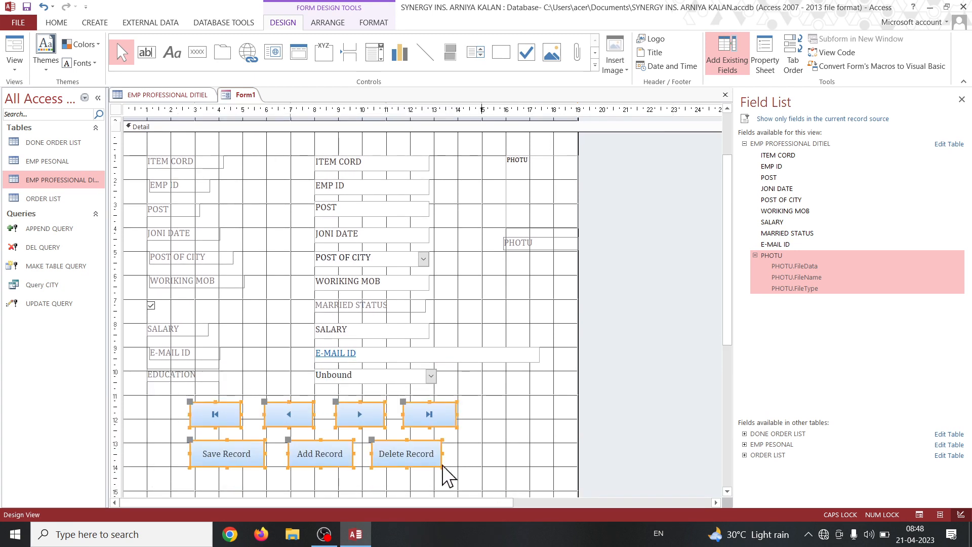
left_click_drag(430, 463, 427, 484)
left_click(372, 396)
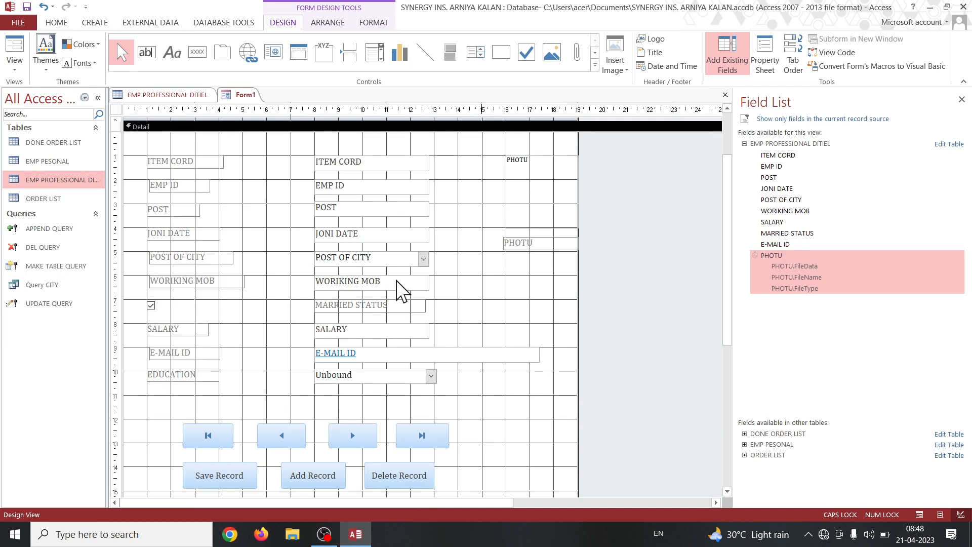
Place an option button below EDUCATION at about 1 on the horizontal ruler and move its label out to about 2.5.
left_click(595, 65)
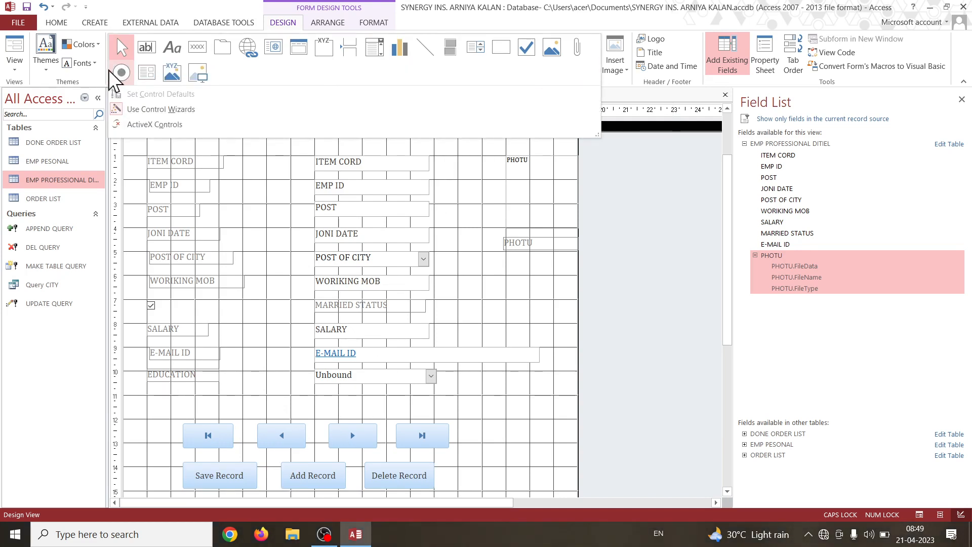
left_click(121, 73)
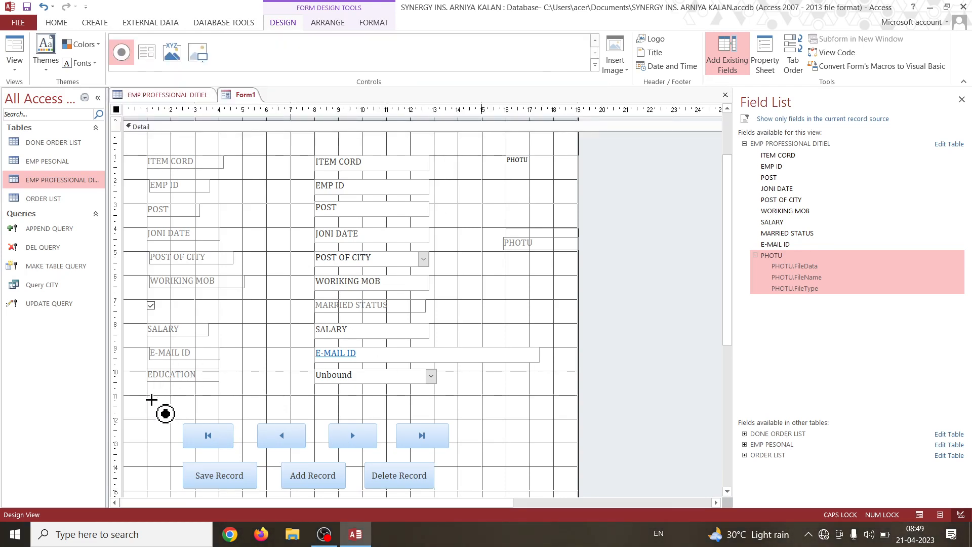
left_click(149, 395)
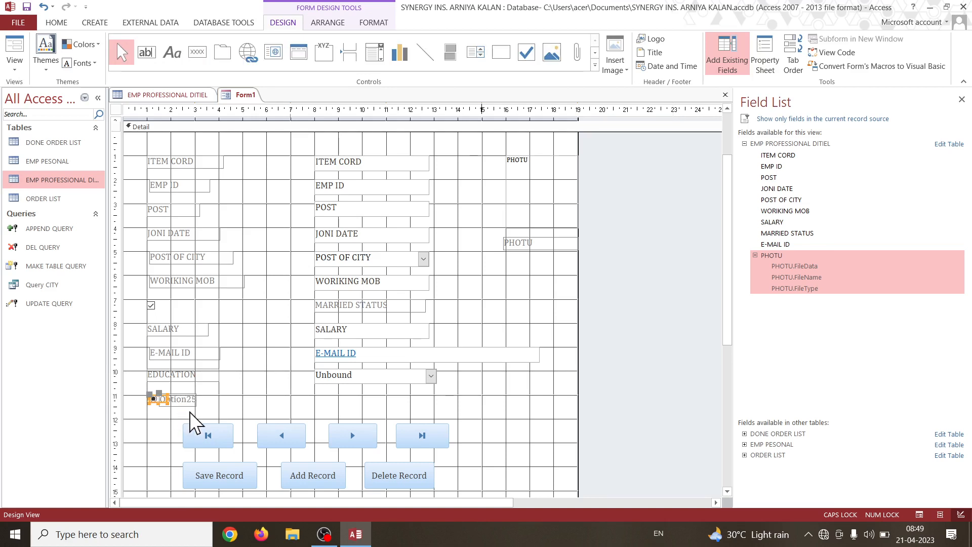
left_click_drag(160, 395, 184, 396)
left_click(259, 406)
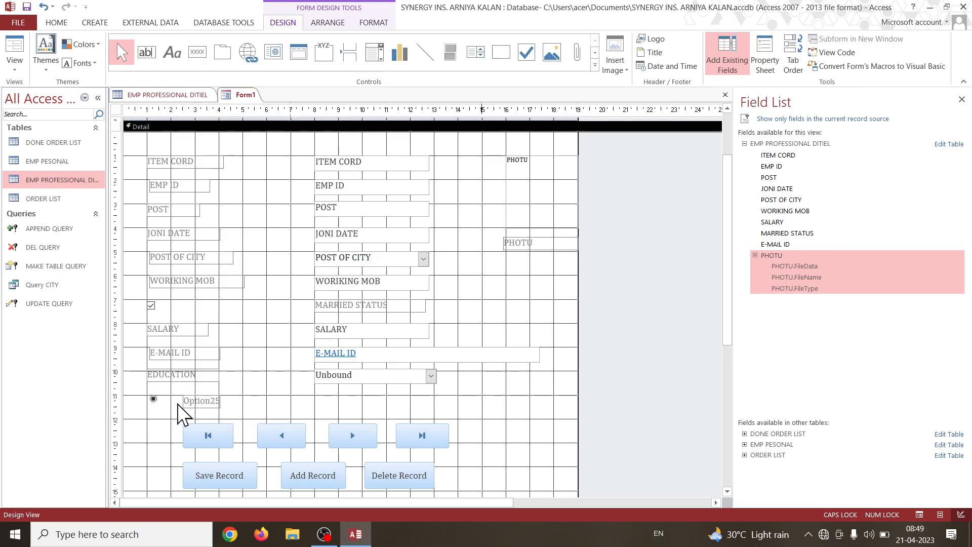
Place a second option button below the EDUCATION combo box at about 8 on the ruler, with its label at about 9.5.
left_click(595, 65)
left_click(122, 73)
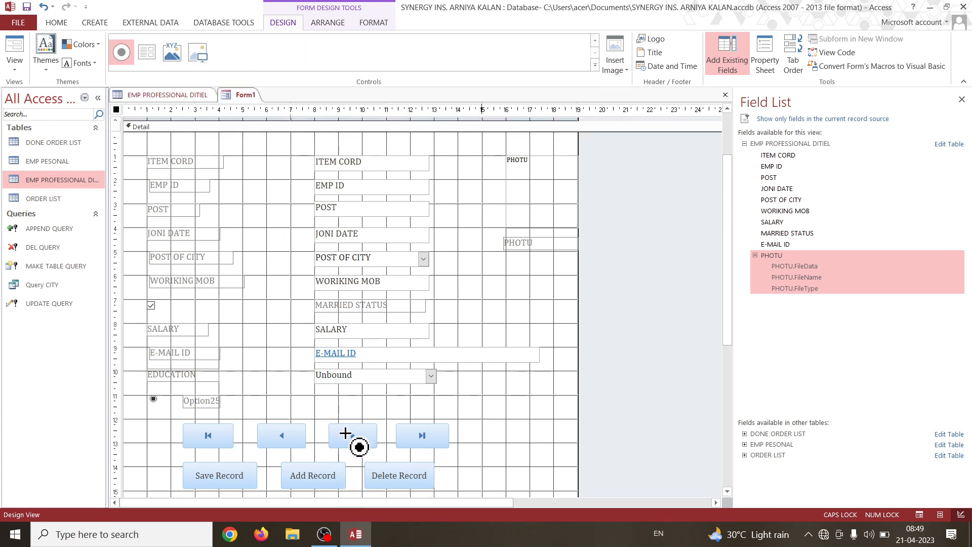
left_click(316, 395)
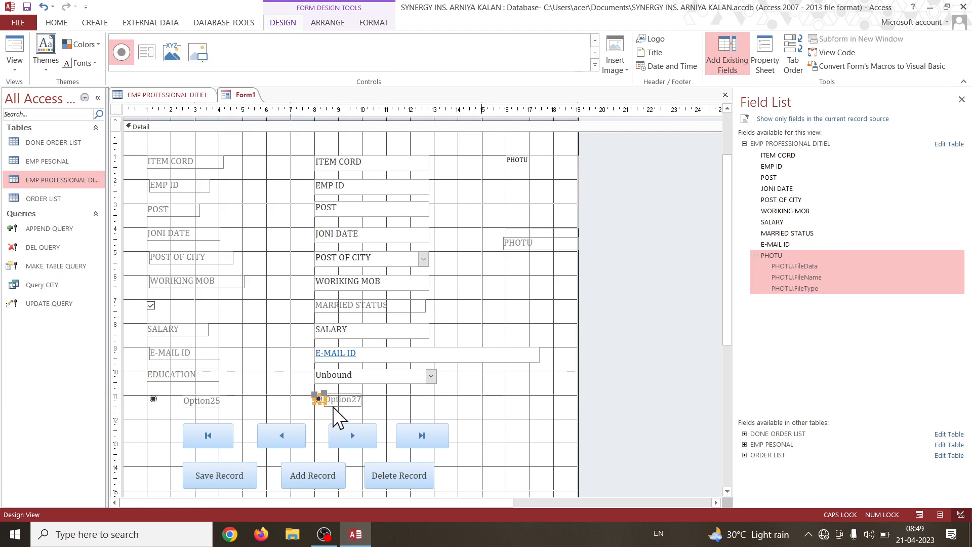
left_click(344, 401)
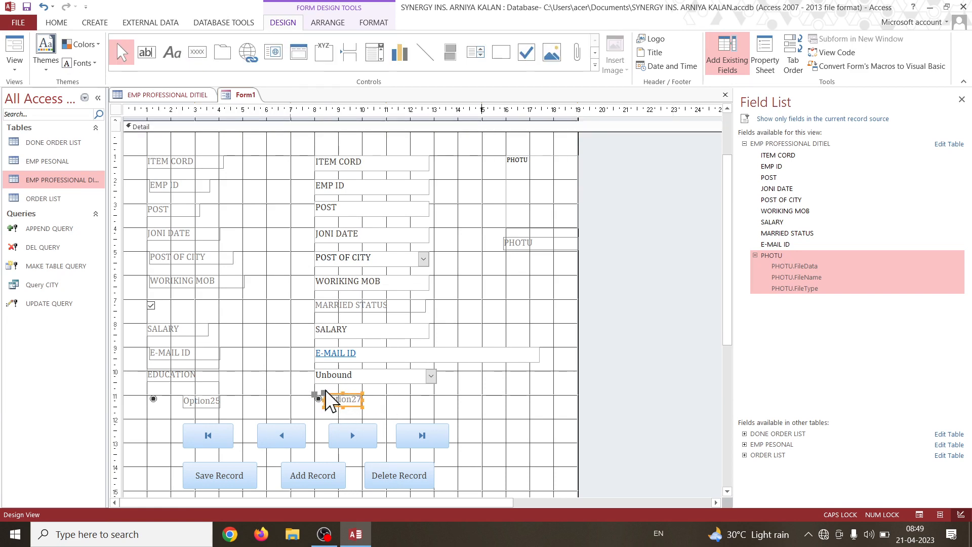
left_click_drag(321, 395, 355, 399)
left_click(419, 406)
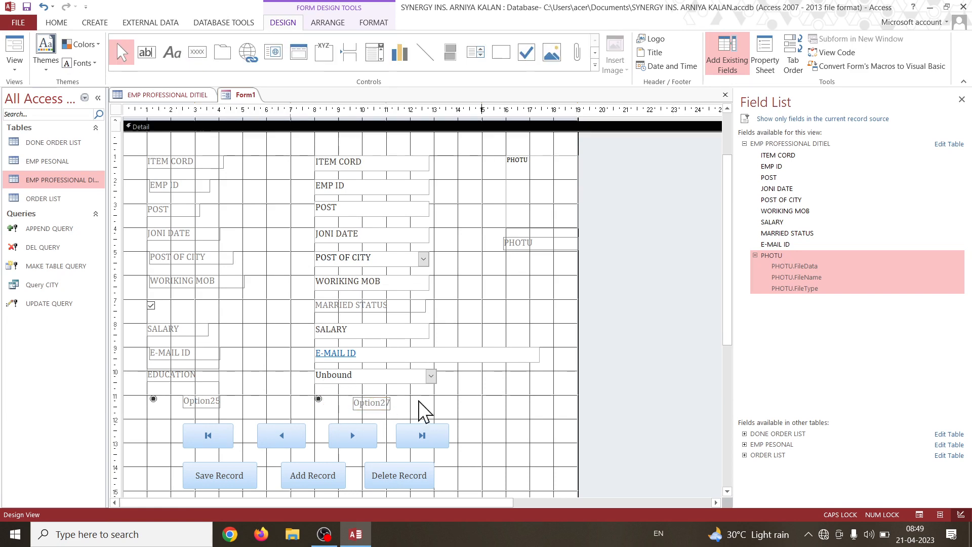
Change the first option button's label text to MALE.
left_click(199, 403)
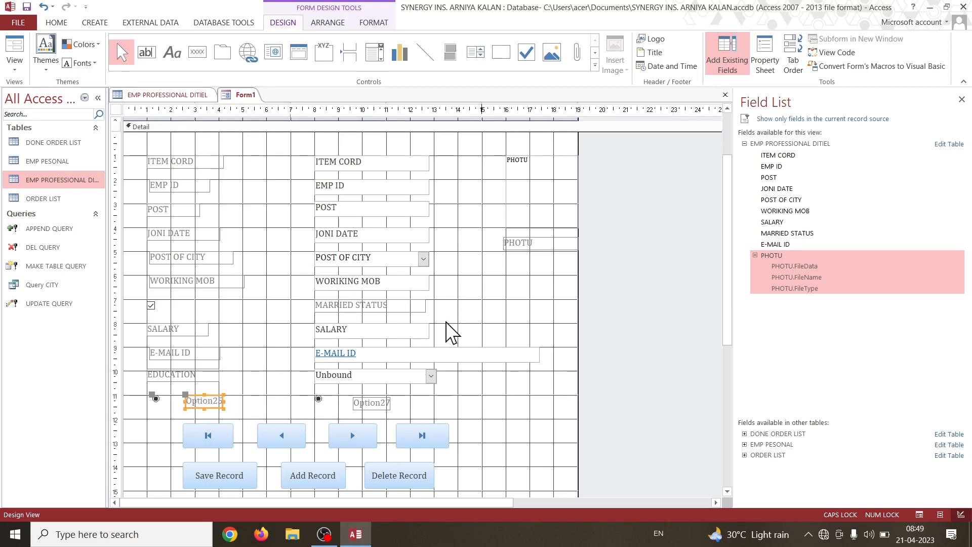
left_click(224, 403)
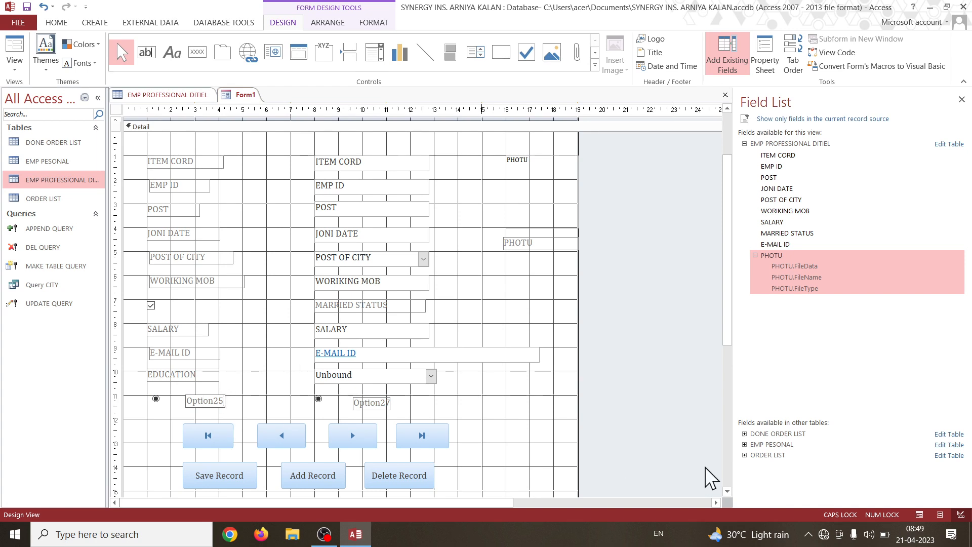
key("BackSpace")
key("BackSpace")
key("BackSpace")
key("BackSpace")
key("BackSpace")
key("BackSpace")
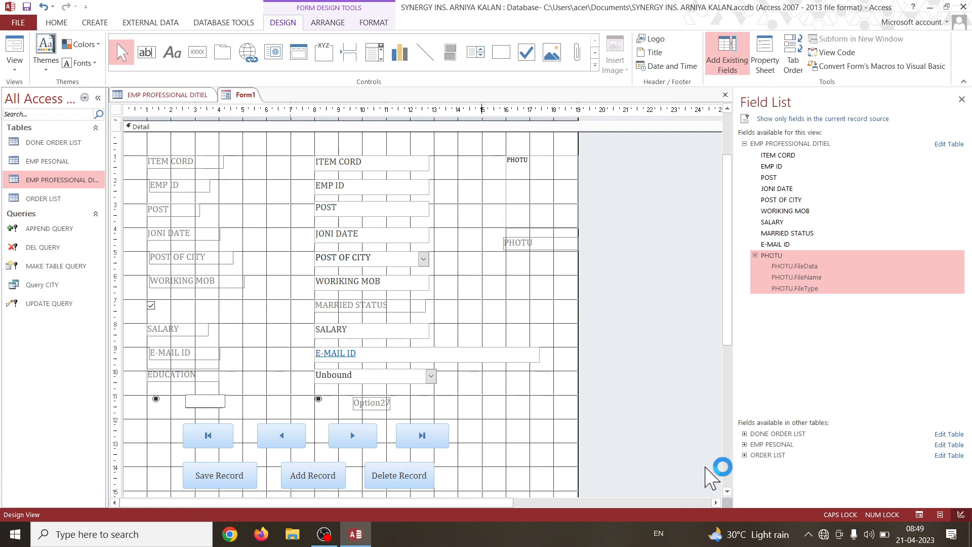
type("MALE")
Change the second option button's label text to FEMALE.
left_click(385, 403)
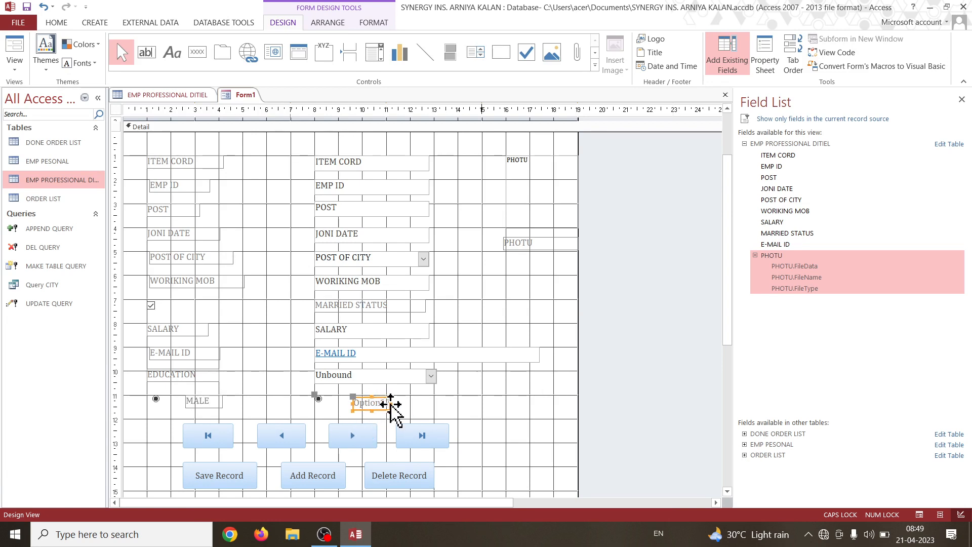
left_click(391, 403)
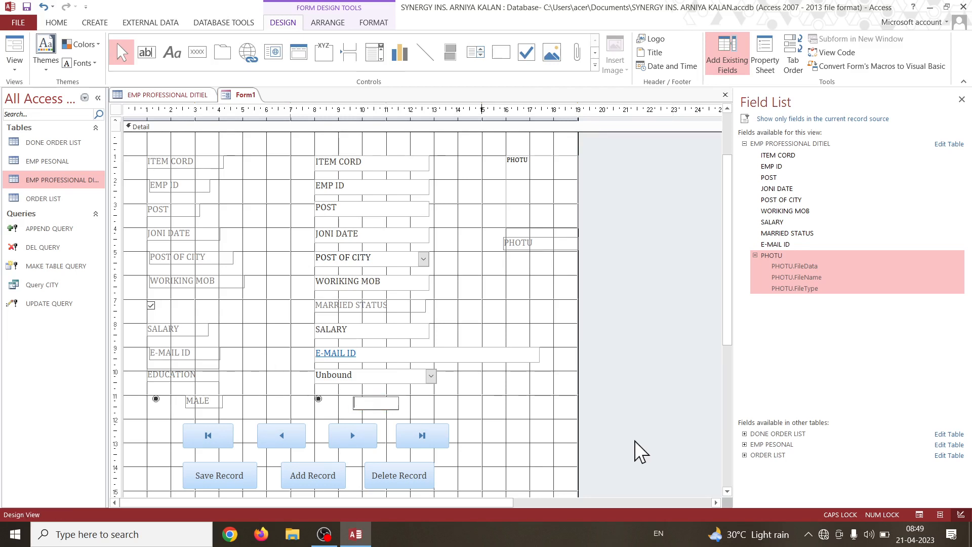
type("FEMALE")
left_click(485, 402)
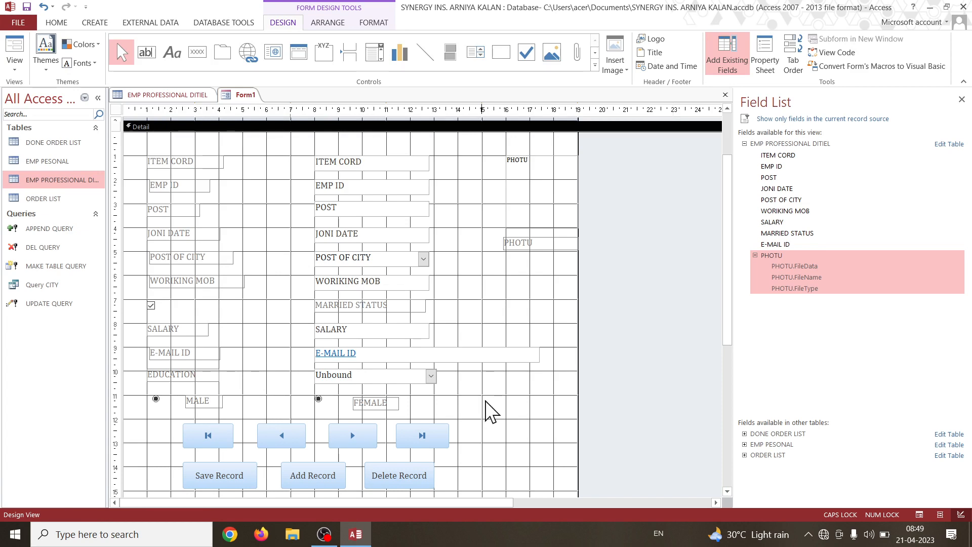
Move all controls of the Detail section up against its upper edge and widen the form to about 20 on the horizontal ruler.
scroll(490, 367, "down", 1)
scroll(490, 367, "down", 2)
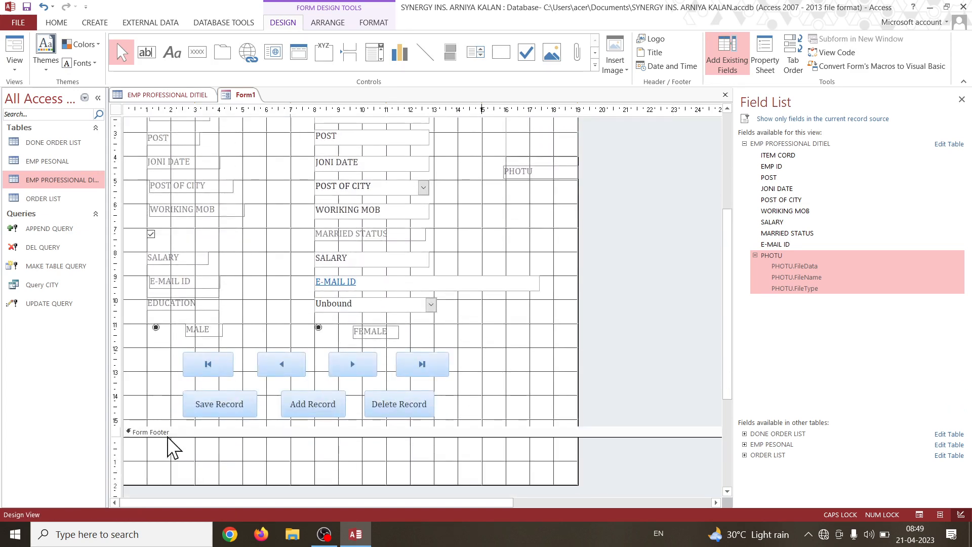
scroll(336, 405, "down", 10)
scroll(344, 370, "up", 12)
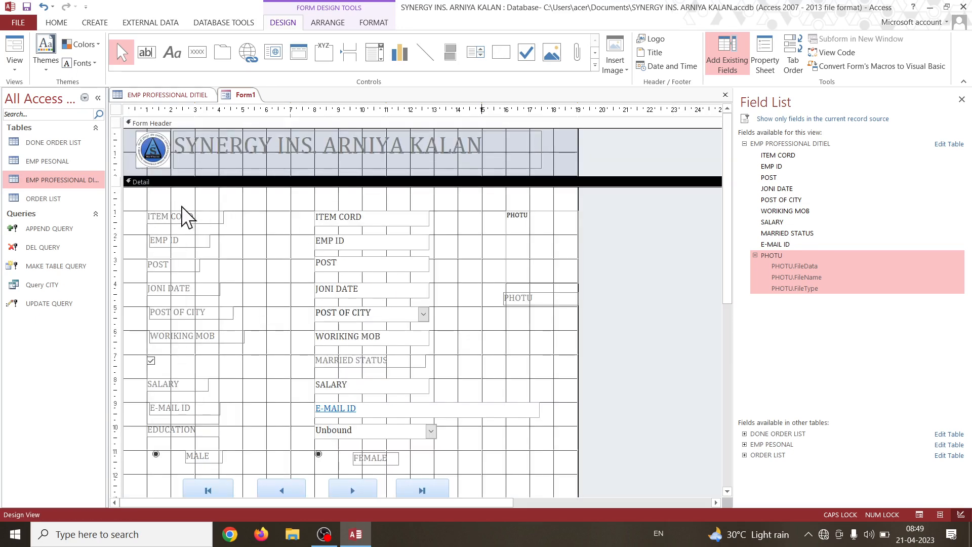
left_click_drag(138, 196, 546, 507)
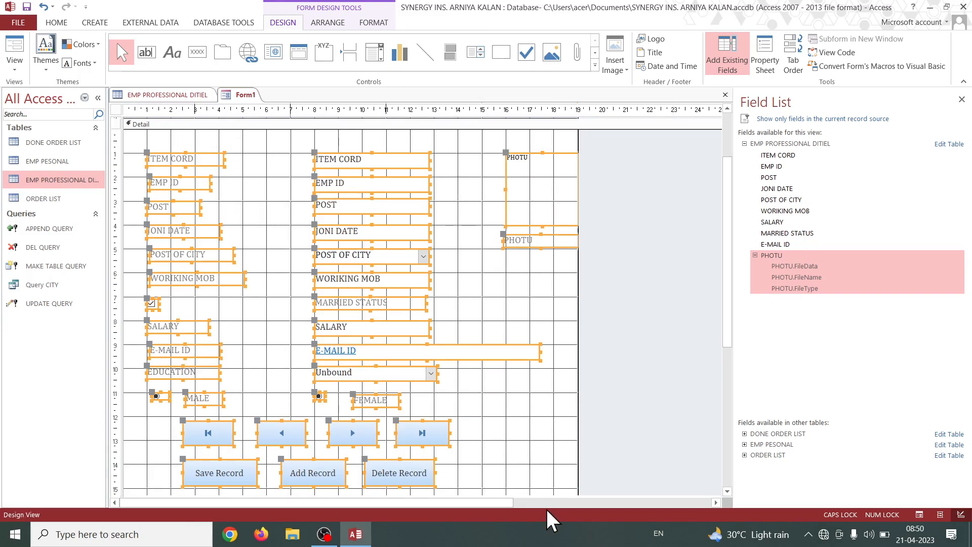
scroll(458, 418, "up", 3)
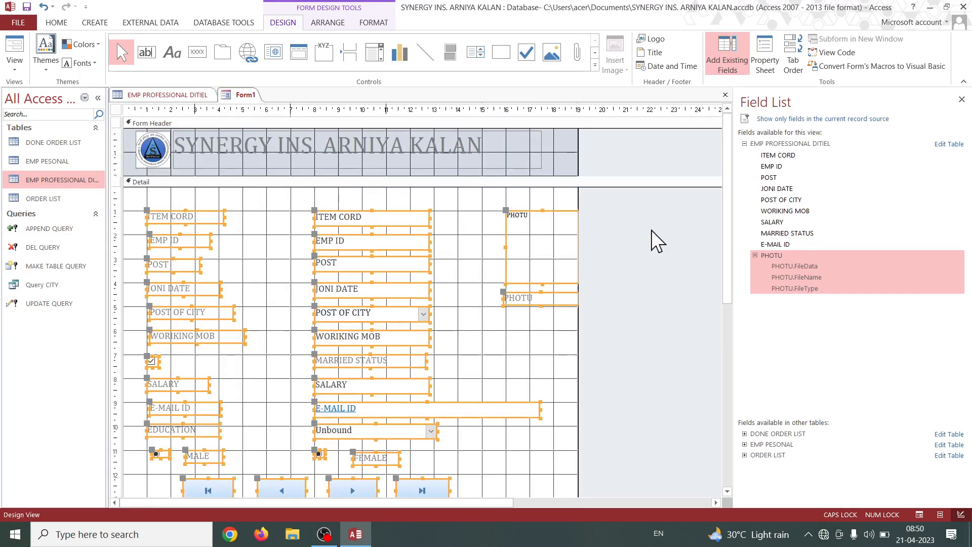
left_click_drag(386, 213, 385, 196)
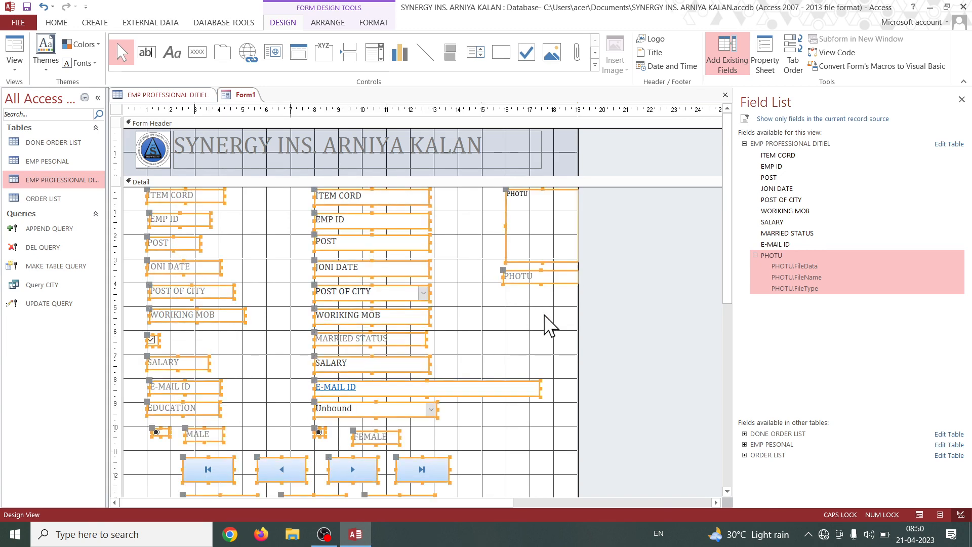
left_click(574, 320)
left_click_drag(577, 317, 599, 314)
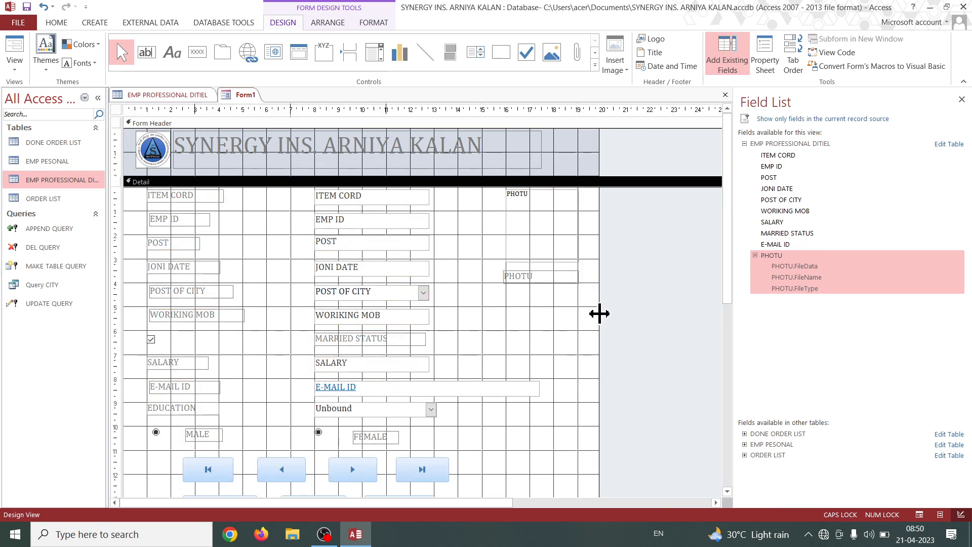
Shift the record navigation and Save, Add and Delete Record buttons slightly down together, freeing a row below MALE and FEMALE.
scroll(516, 341, "down", 2)
scroll(461, 379, "down", 2)
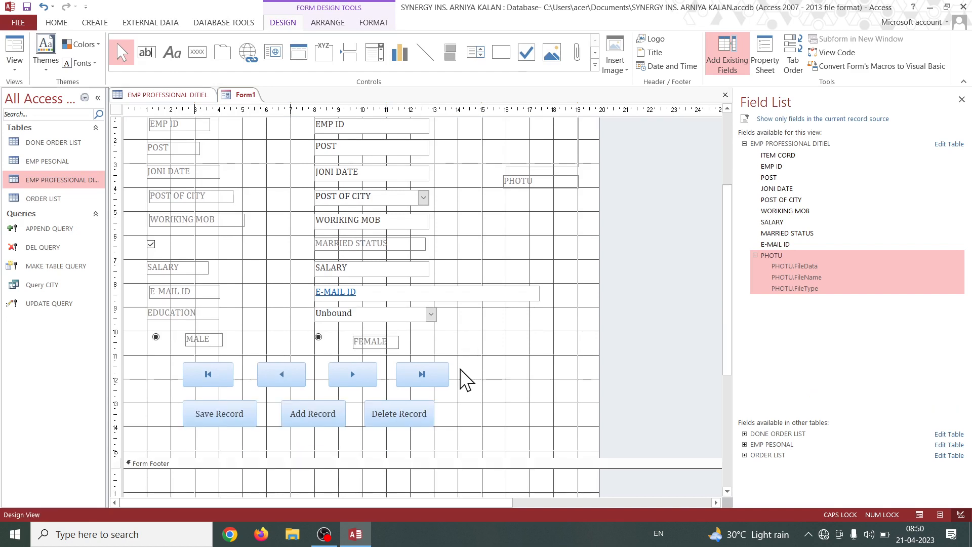
left_click_drag(140, 351, 499, 449)
left_click_drag(424, 430, 430, 444)
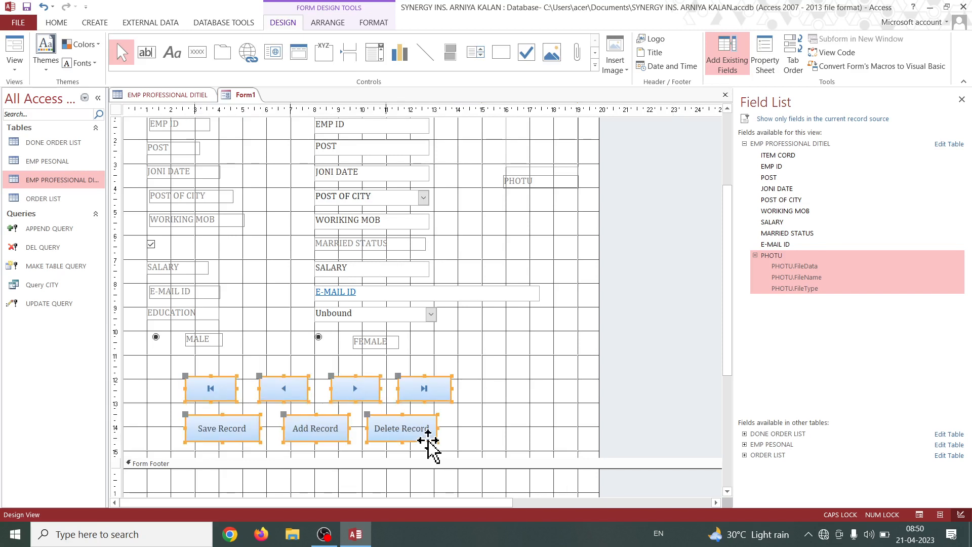
left_click(503, 364)
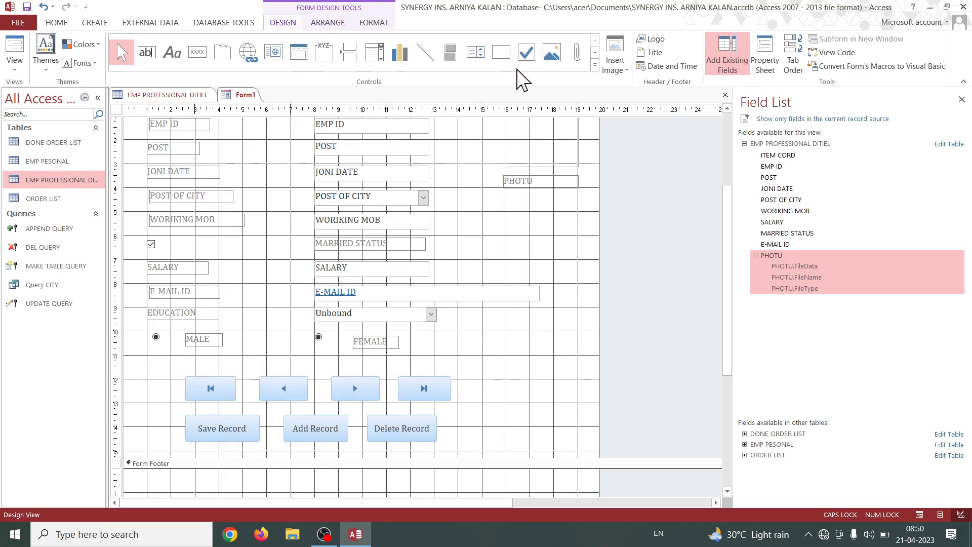
Add a check box below the MALE option button at about 1 on the horizontal ruler, with its label at about 8.
left_click(524, 56)
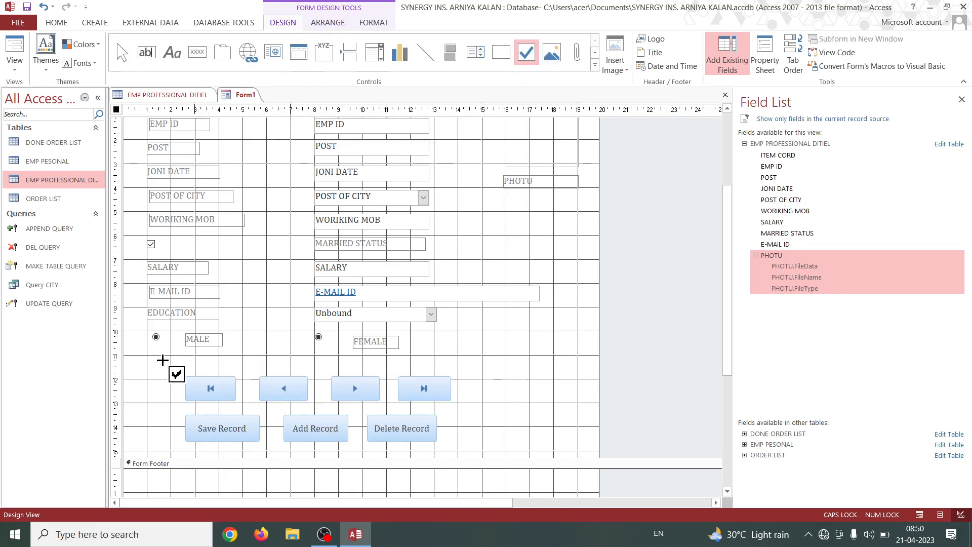
left_click(163, 356)
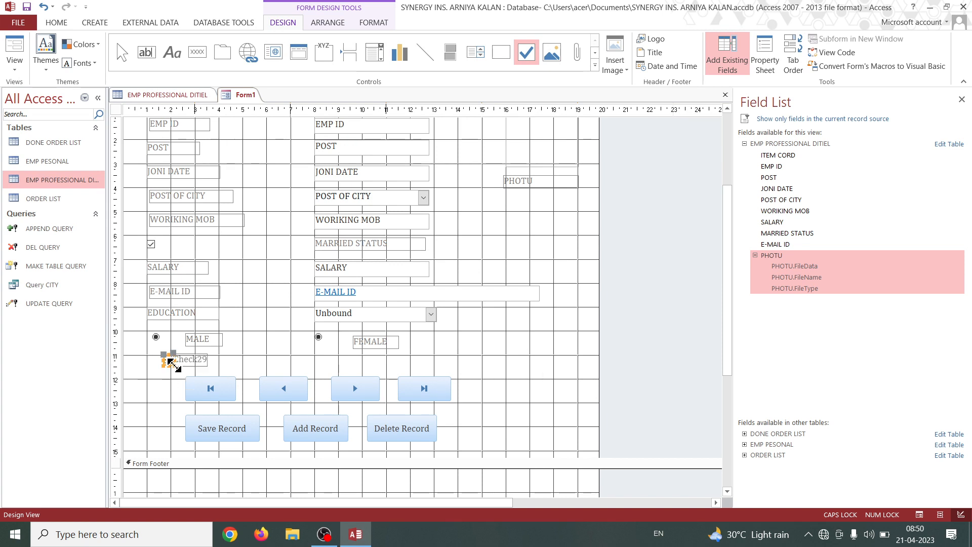
left_click_drag(202, 366, 342, 369)
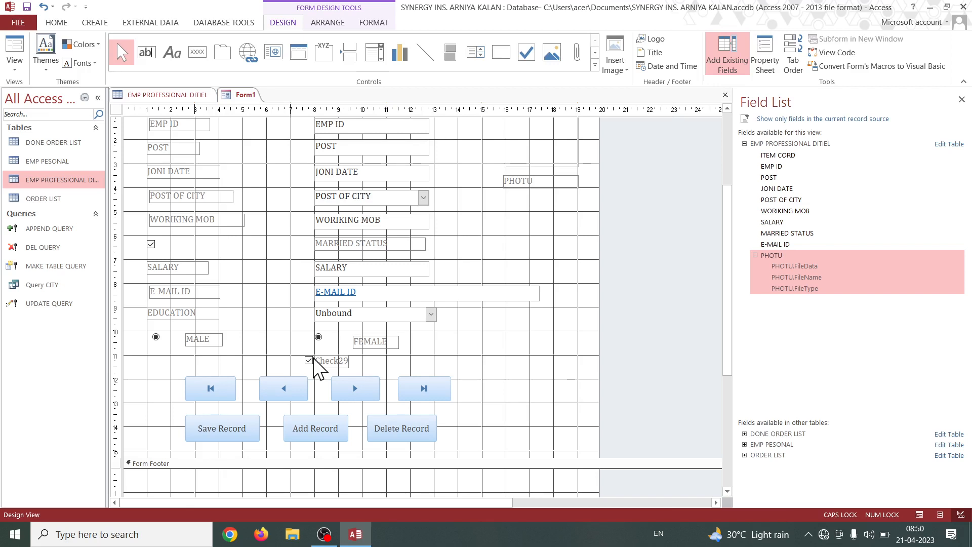
left_click(310, 360)
mouse_move(310, 361)
left_mouse_down()
mouse_move(174, 374)
mouse_move(170, 361)
mouse_move(147, 355)
mouse_move(155, 360)
left_mouse_up()
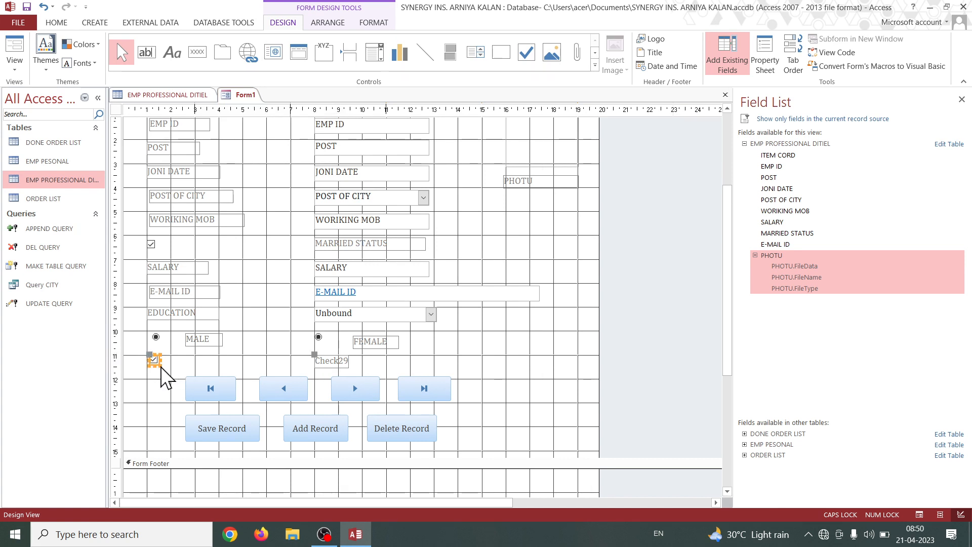
left_click(212, 367)
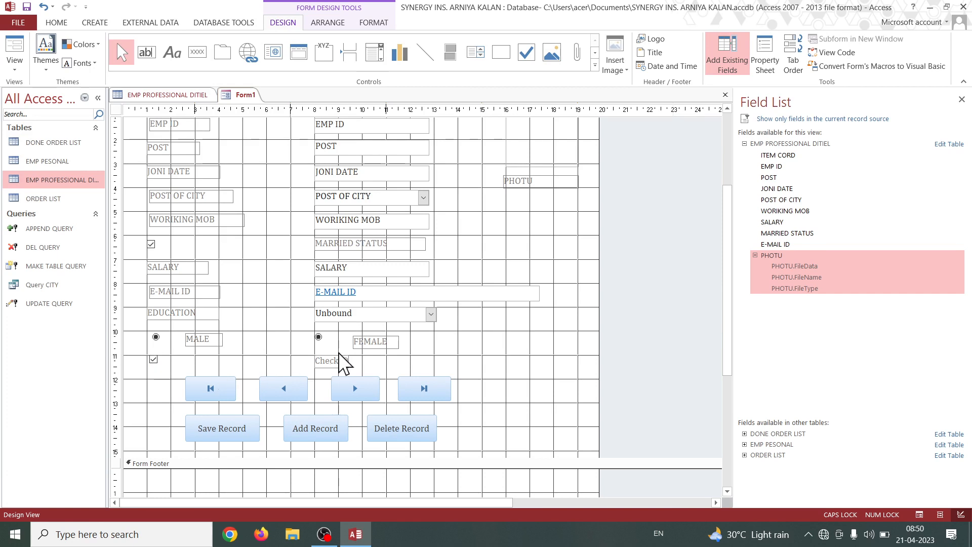
Change the new check box's label text to I AG and widen the check box slightly.
left_click(338, 365)
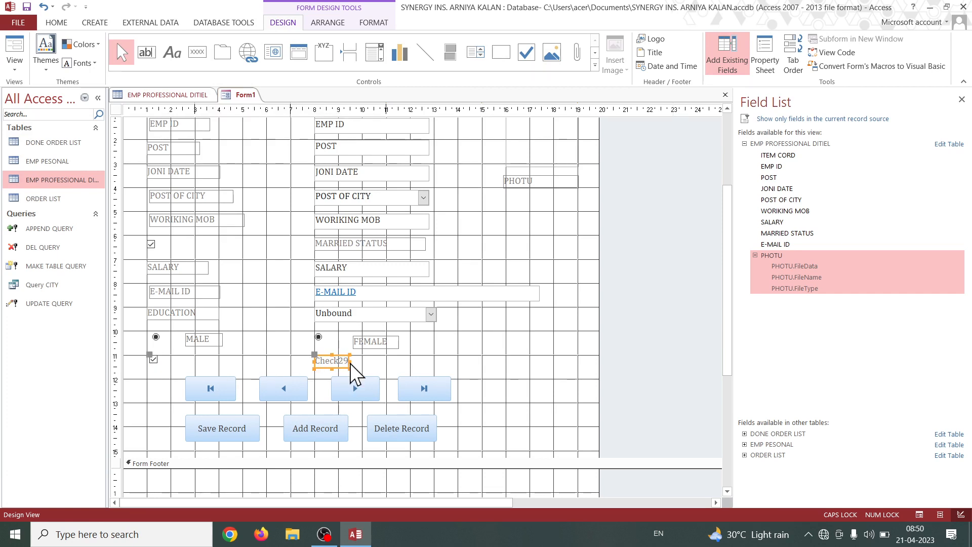
left_click(357, 361)
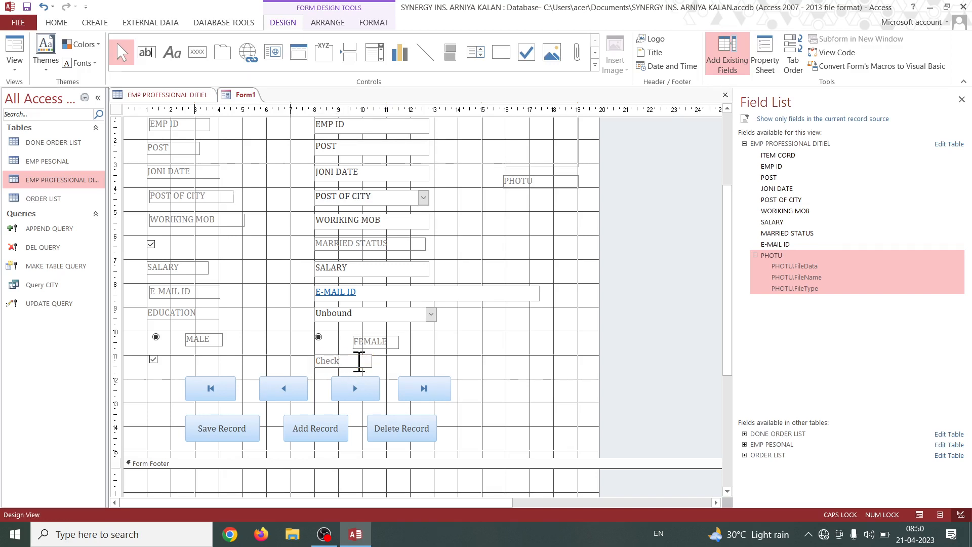
key("BackSpace")
key("BackSpace")
key("BackSpace")
key("BackSpace")
key("BackSpace")
key("BackSpace")
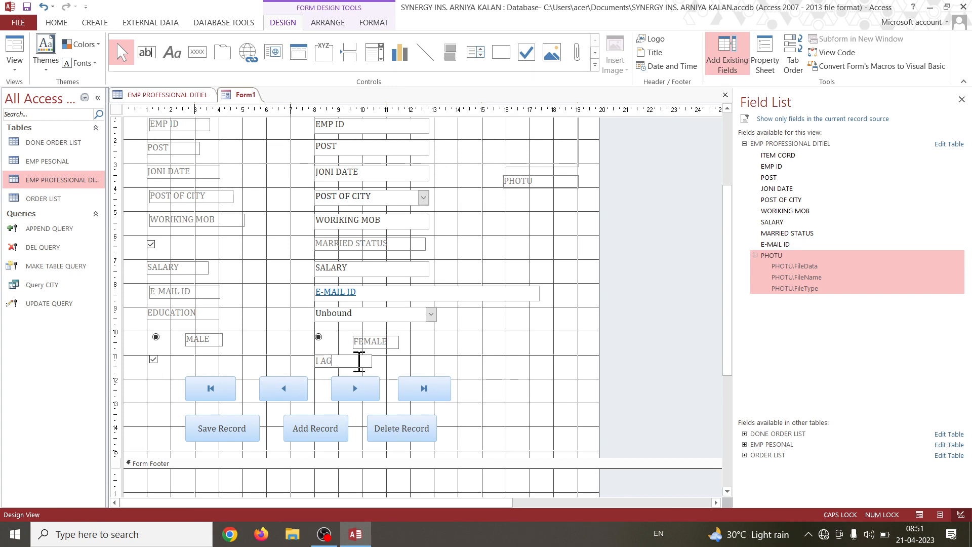
left_click(536, 373)
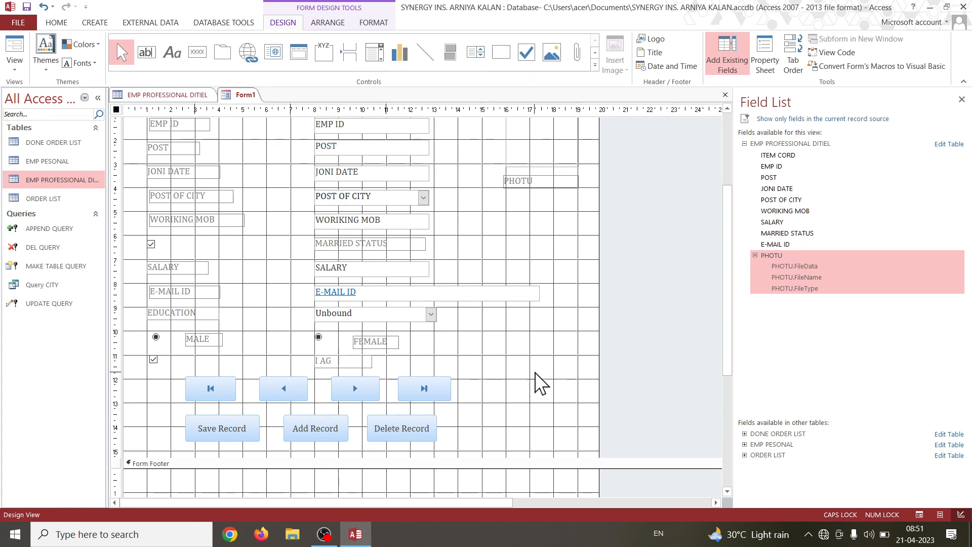
left_click(154, 359)
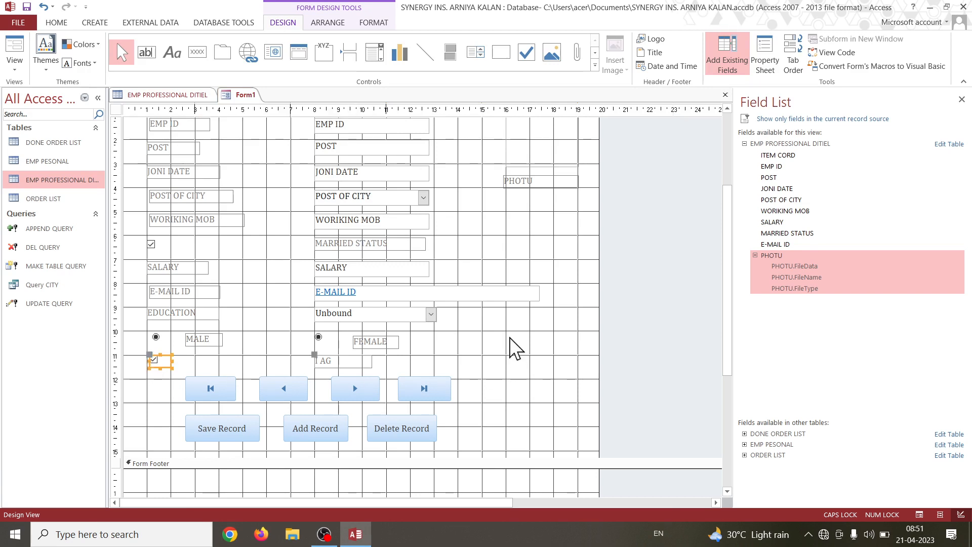
left_click(511, 343)
Show the form in Form View and look over its fields, option buttons, check box and record buttons.
left_click(14, 64)
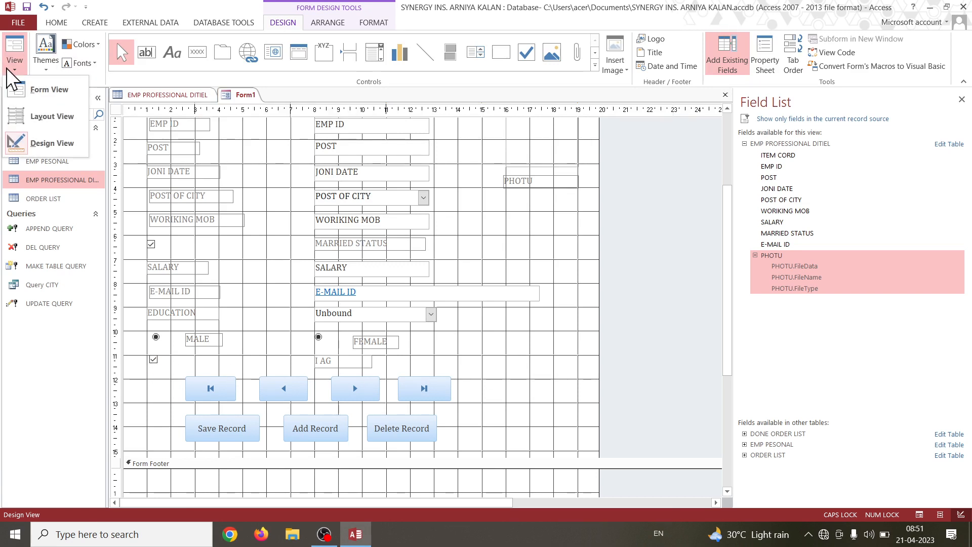
left_click(54, 96)
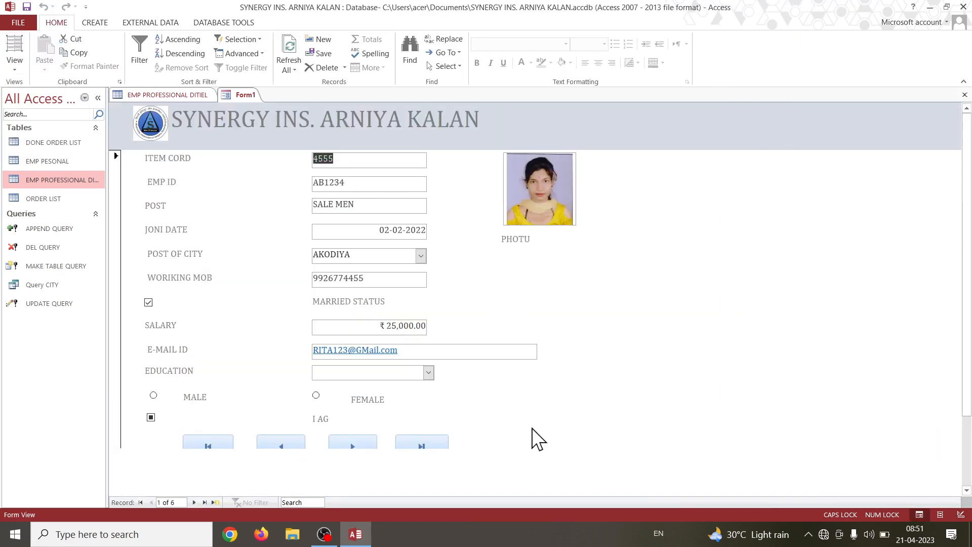
scroll(393, 455, "down", 3)
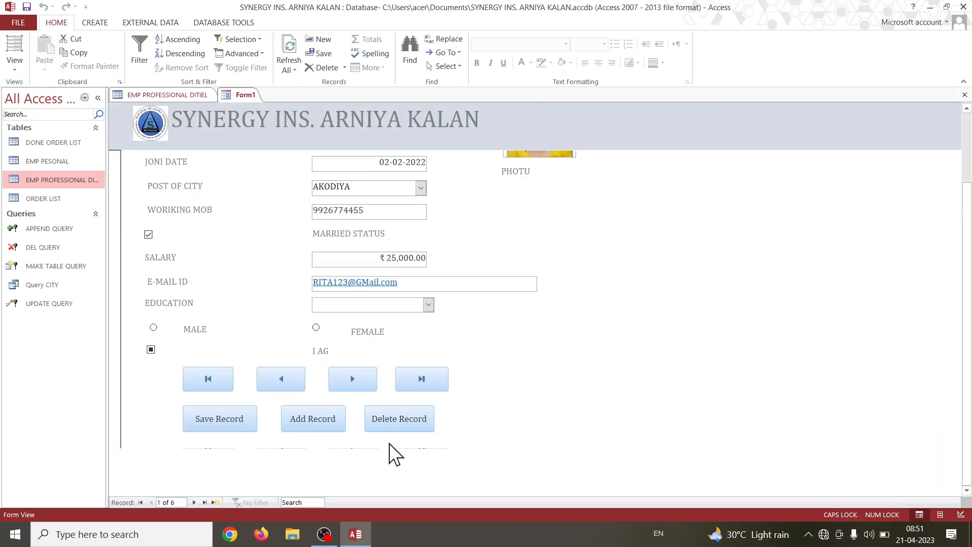
scroll(389, 440, "up", 3)
scroll(410, 387, "down", 3)
scroll(382, 439, "up", 3)
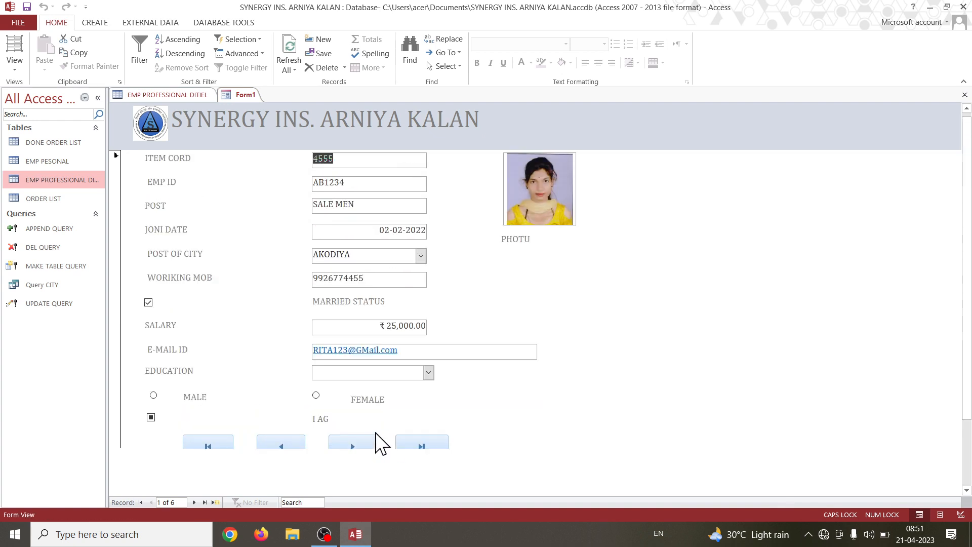
scroll(377, 431, "down", 3)
scroll(381, 408, "up", 3)
scroll(386, 417, "up", 3)
scroll(343, 331, "down", 3)
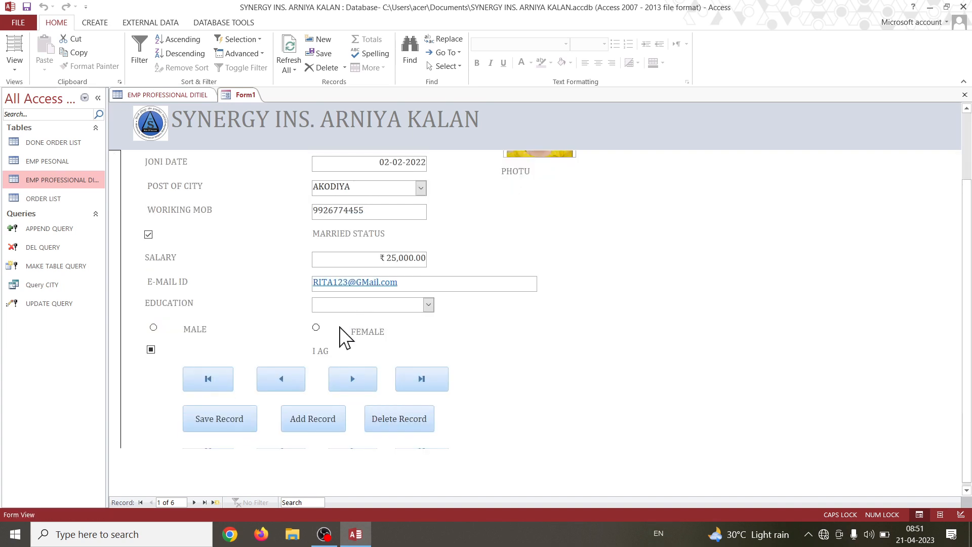
Choose B.A. as the EDUCATION value of the first record and save the record.
left_click(428, 305)
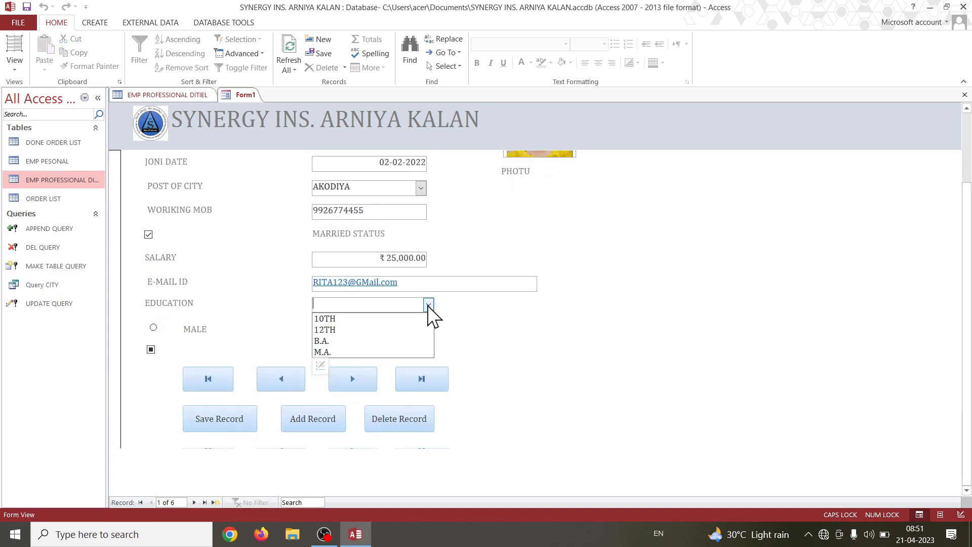
left_click(375, 342)
scroll(481, 278, "up", 3)
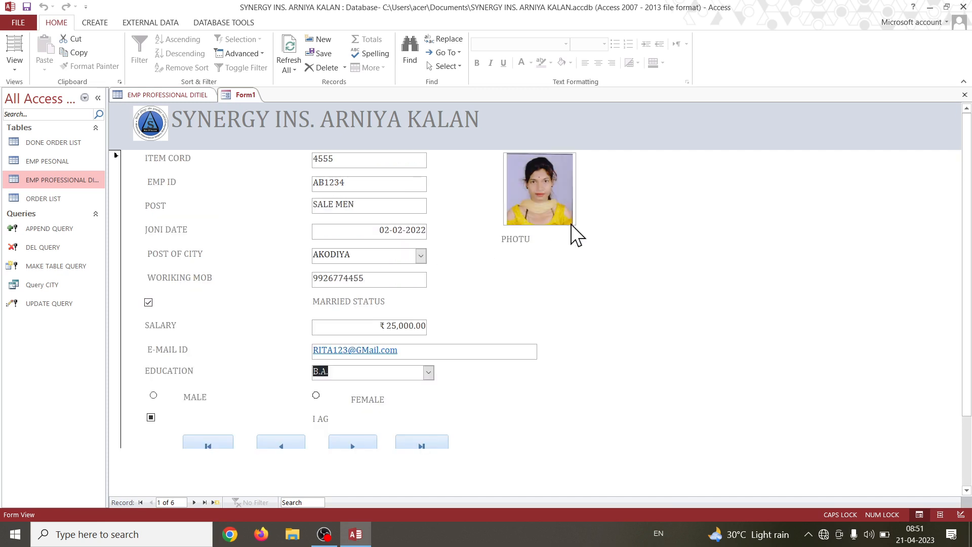
scroll(527, 311, "down", 3)
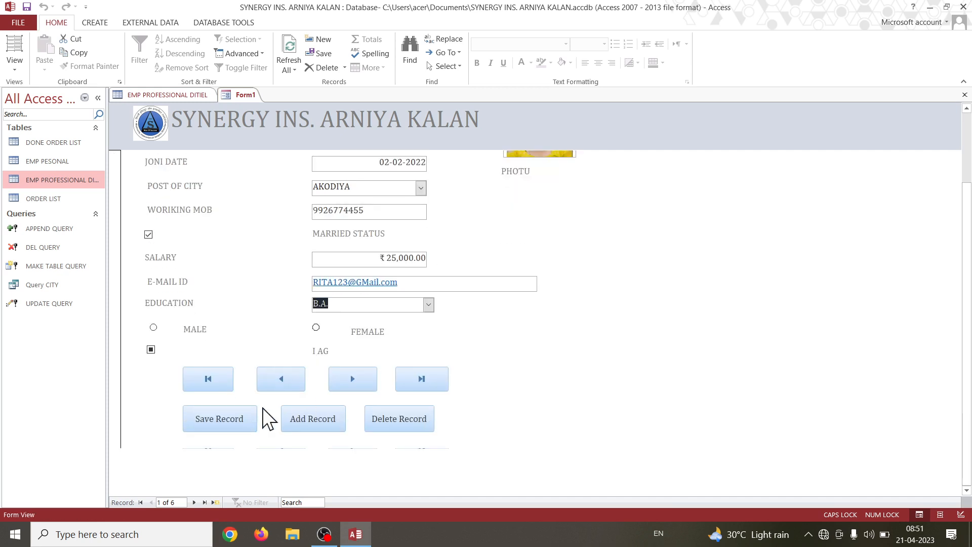
left_click(245, 417)
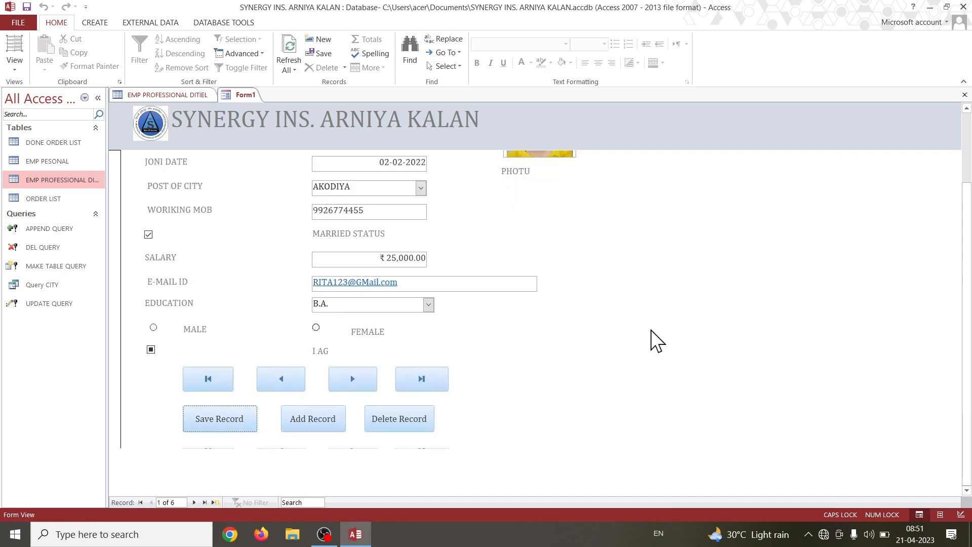
Test the form's record navigation by going to the first record and jumping to the last one.
scroll(317, 373, "up", 3)
scroll(314, 374, "down", 3)
left_click(213, 378)
left_click(425, 379)
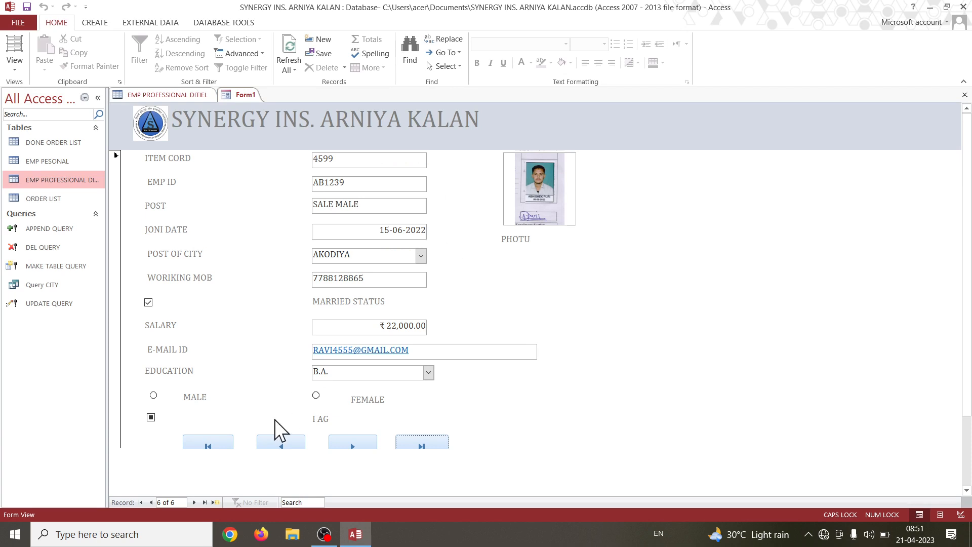
scroll(281, 415, "down", 2)
scroll(282, 395, "up", 2)
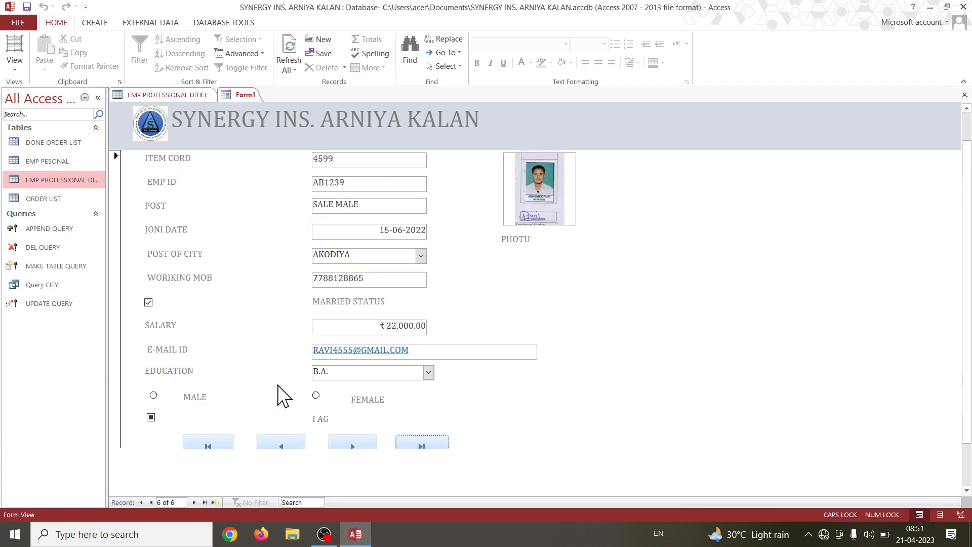
Step back three records and forward again to the last record to test the previous and next navigation.
left_click(281, 445)
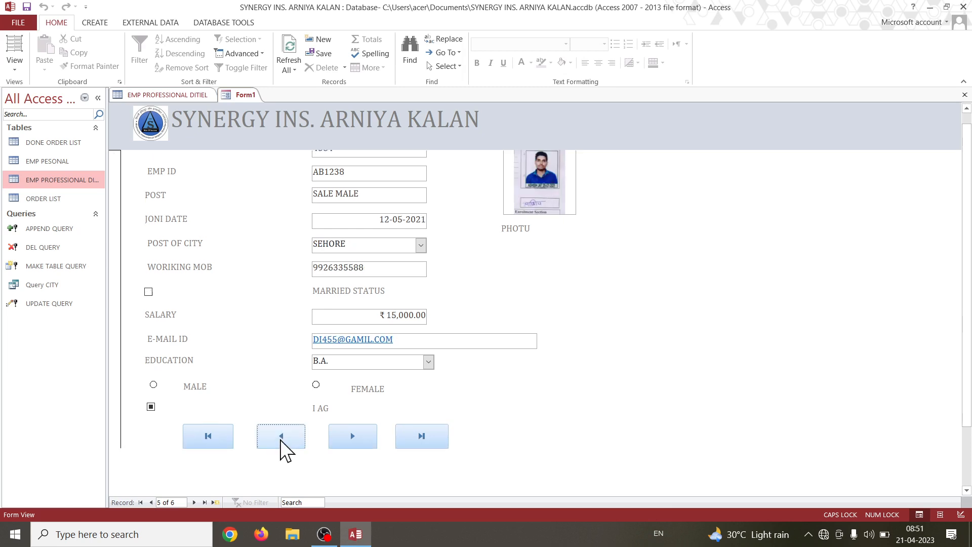
left_click(281, 439)
left_click(281, 440)
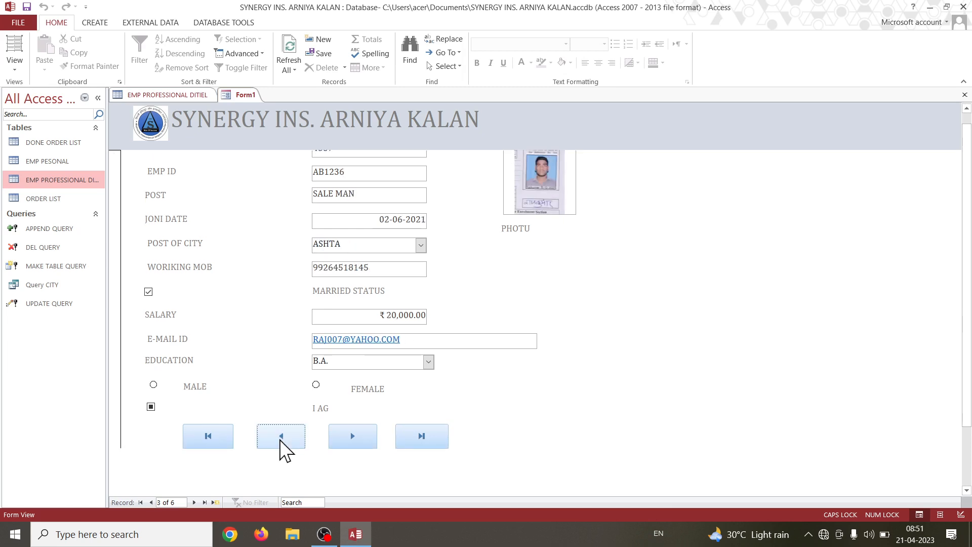
left_click(360, 439)
left_click(360, 439)
left_click(360, 438)
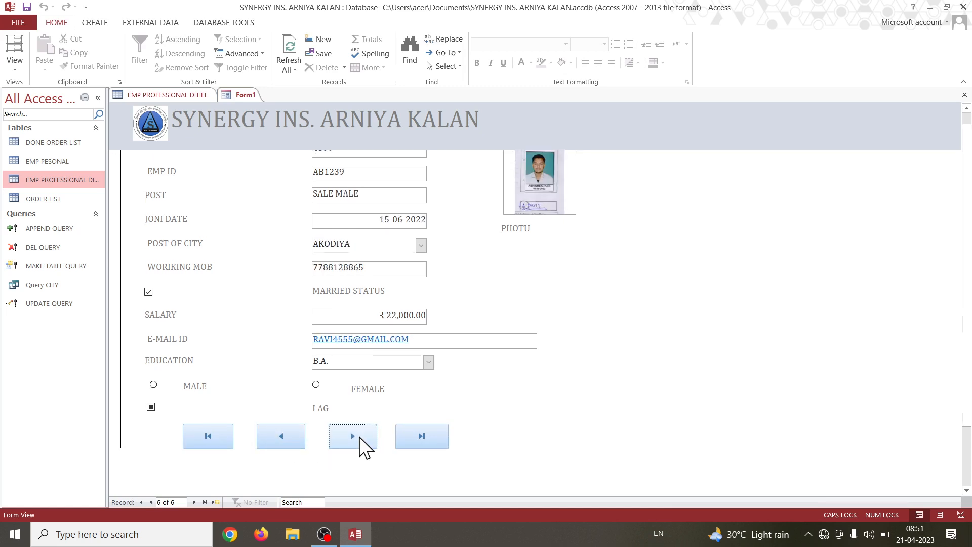
Step back two records from the last record.
scroll(495, 332, "up", 1)
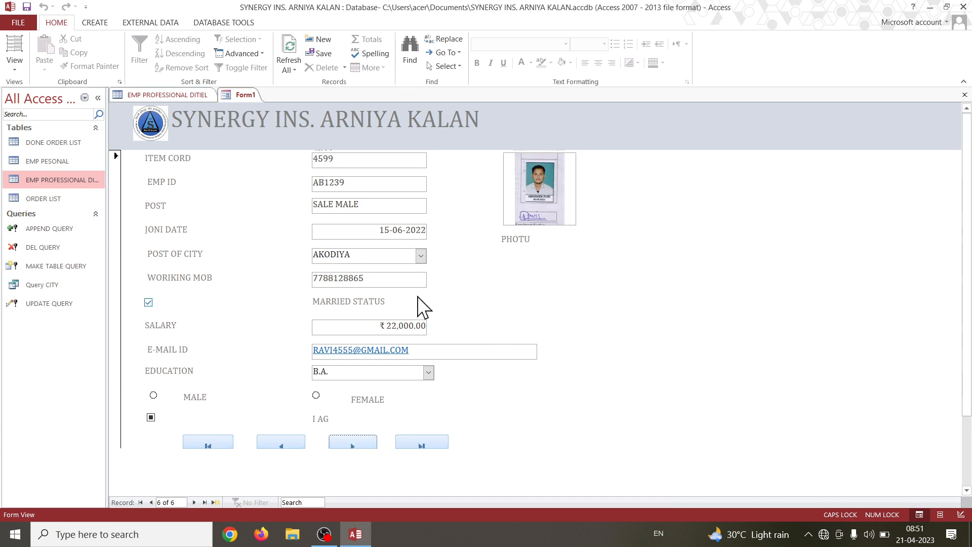
left_click(290, 445)
left_click(291, 447)
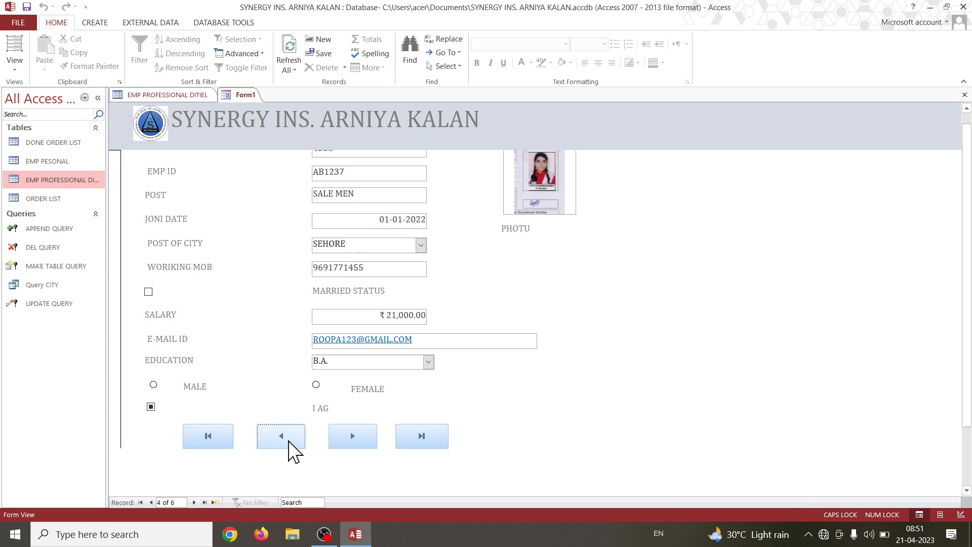
Go back to the third record, mark its MALE option and save the record.
left_click(289, 441)
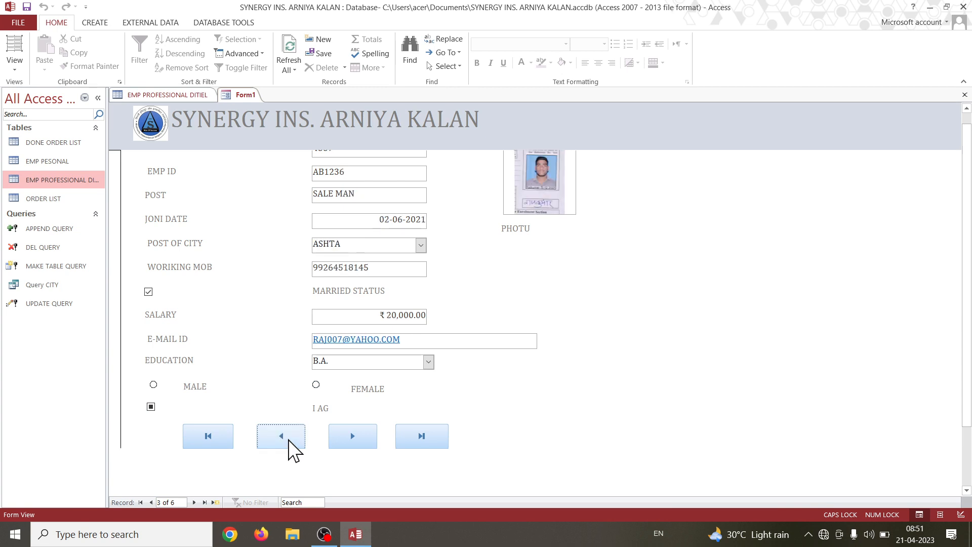
left_click(152, 385)
scroll(228, 464, "down", 1)
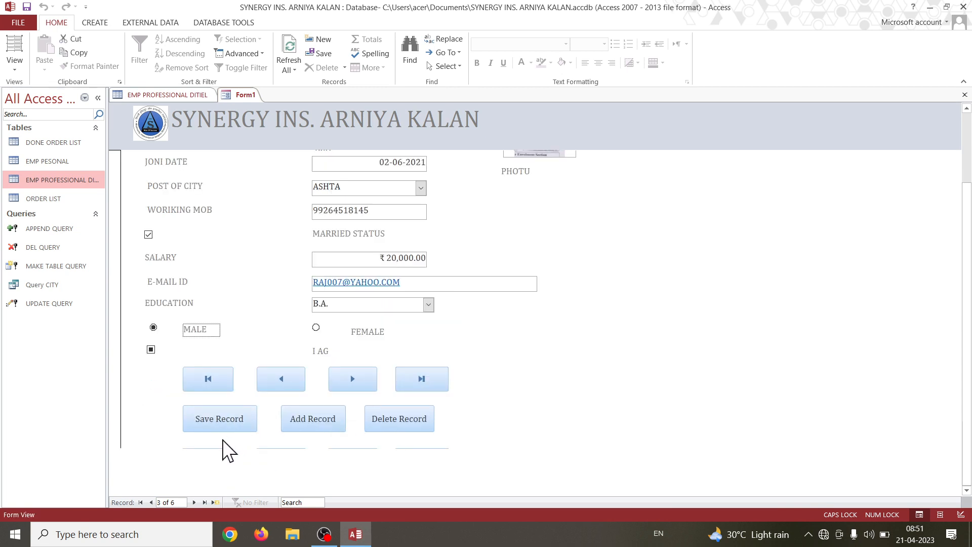
left_click(221, 424)
Move to the next record, mark FEMALE instead of MALE and save the record.
left_click(370, 445)
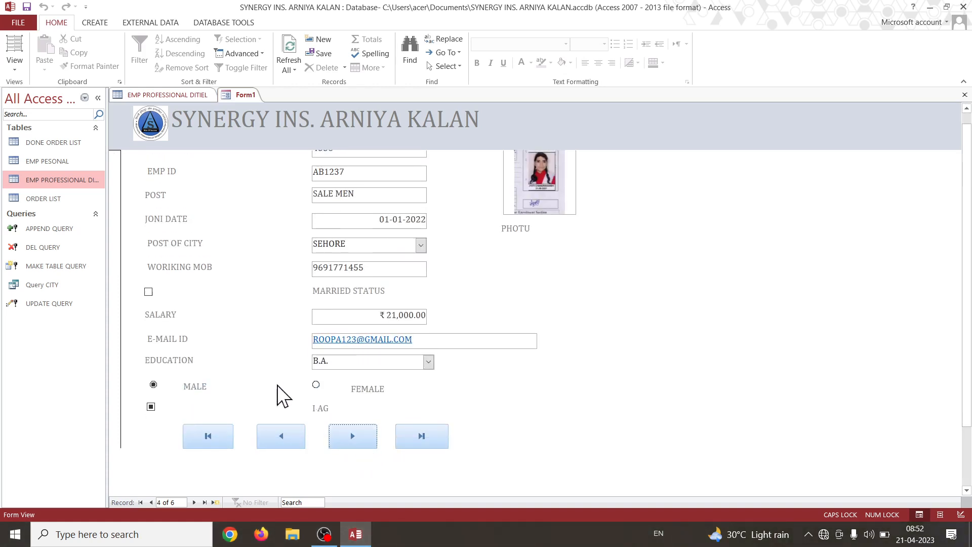
left_click(316, 384)
left_click(153, 385)
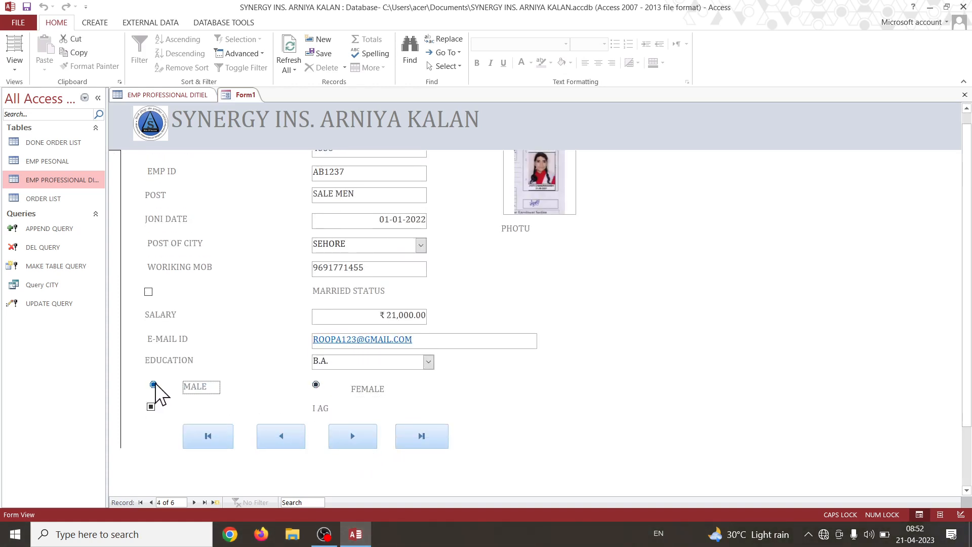
scroll(390, 455, "down", 2)
left_click(230, 420)
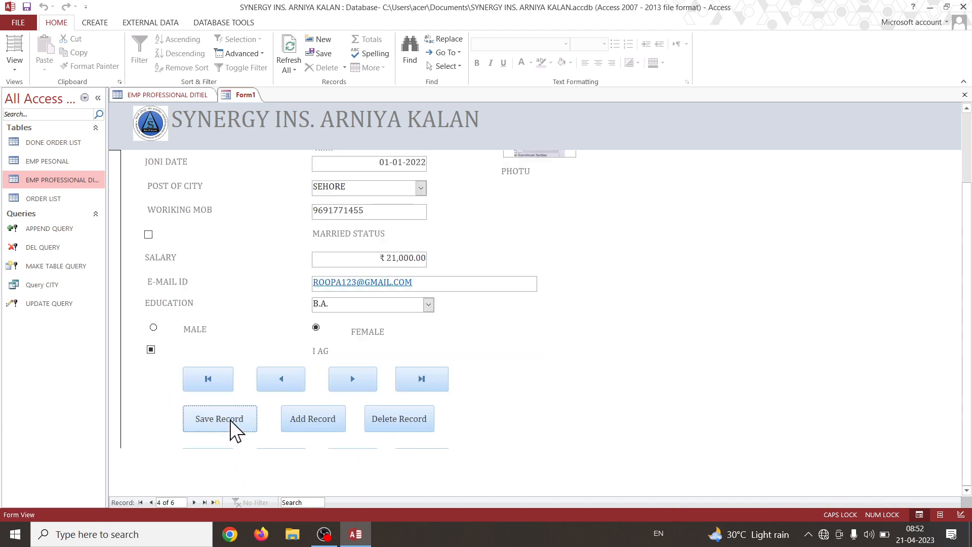
Jump to the last record and back to the first one, checking the option buttons on each.
scroll(454, 332, "up", 2)
scroll(299, 420, "down", 2)
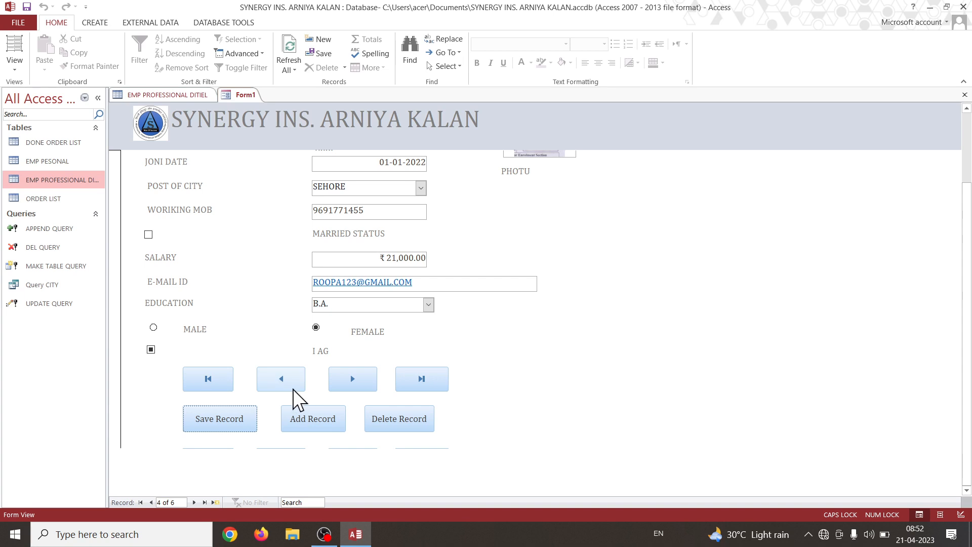
left_click(420, 388)
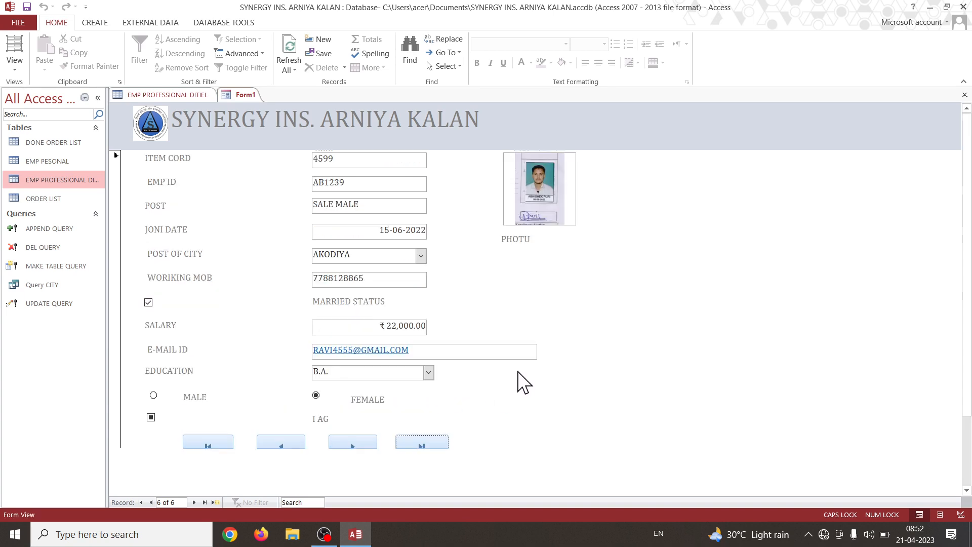
left_click(192, 444)
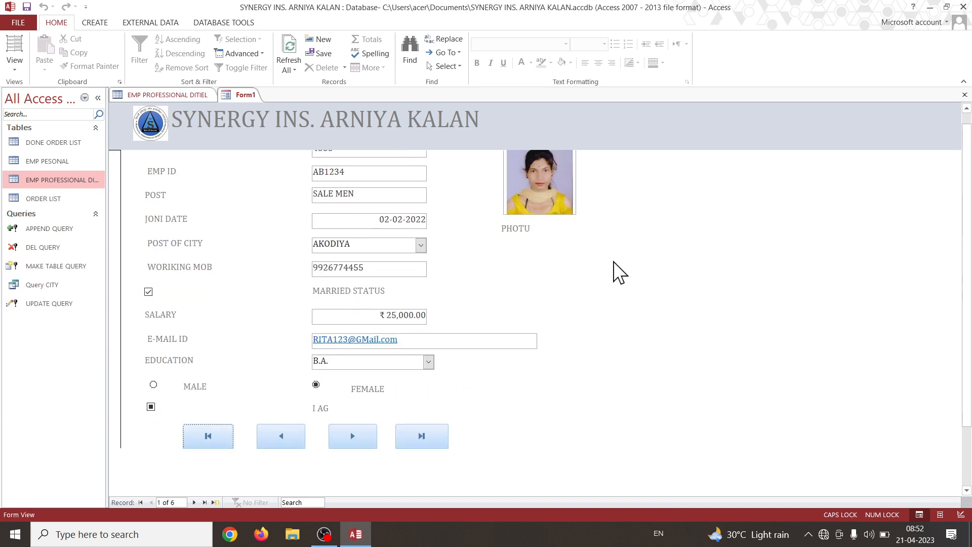
scroll(597, 273, "down", 1)
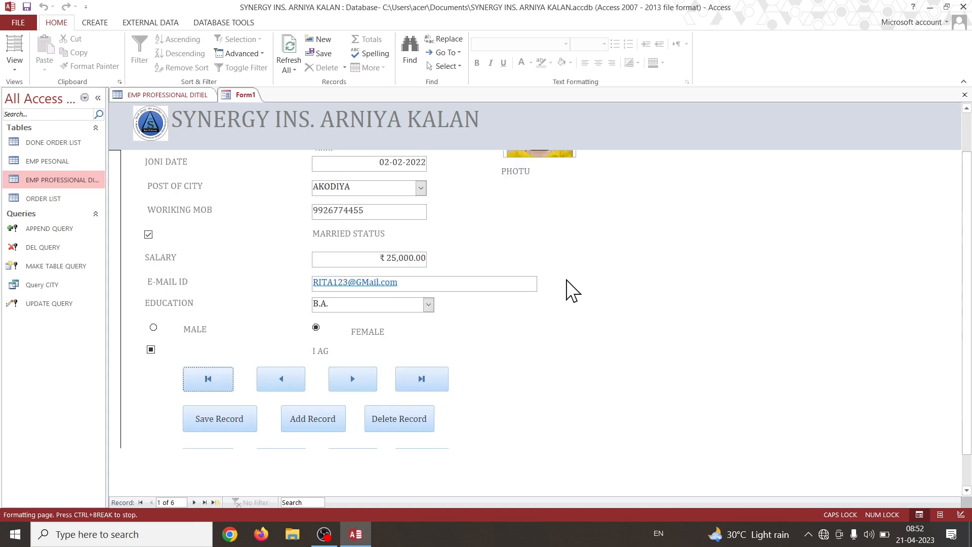
scroll(625, 319, "up", 1)
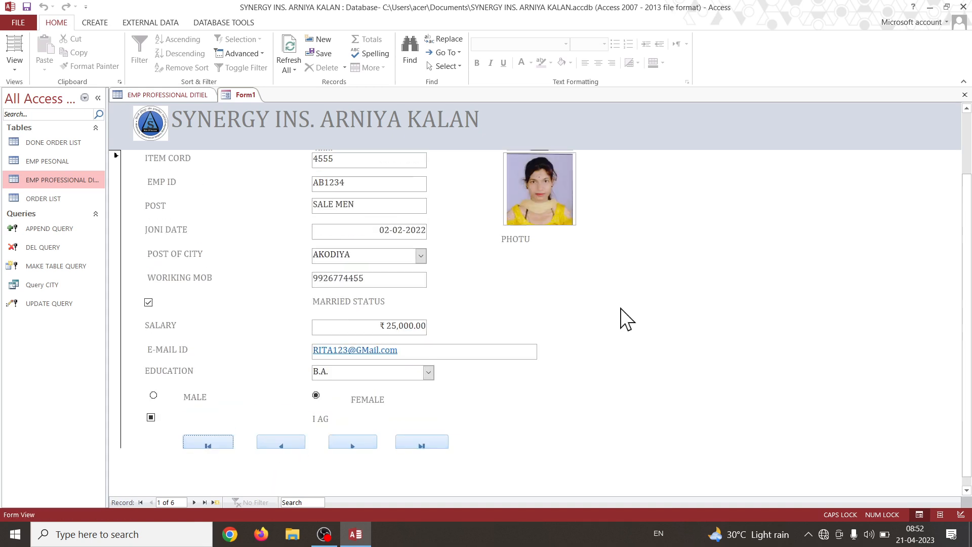
scroll(623, 319, "down", 1)
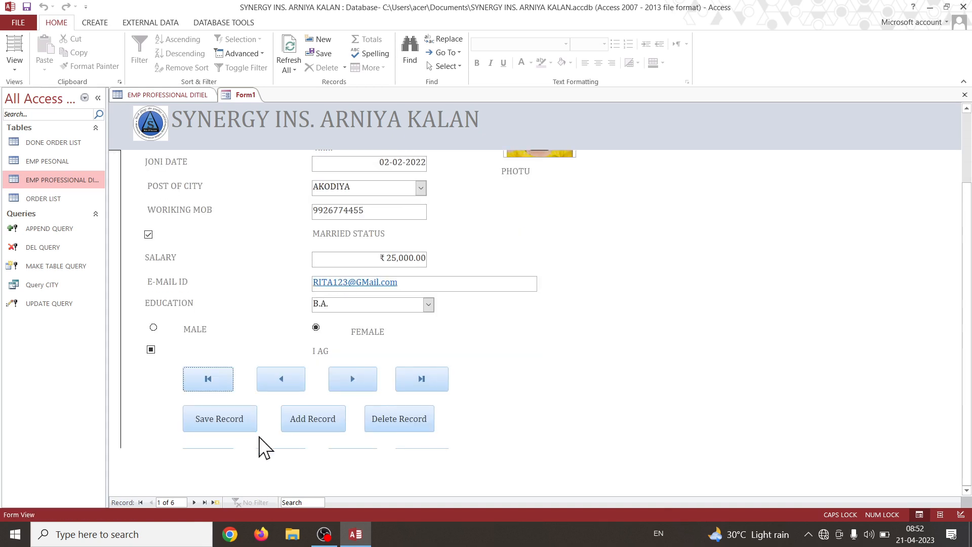
Add a new record with ITEM CORD 4577 and enter its employee ID, checking existing IDs in the EMP PROFESSIONAL DITIEL table.
left_click(309, 425)
scroll(521, 311, "up", 1)
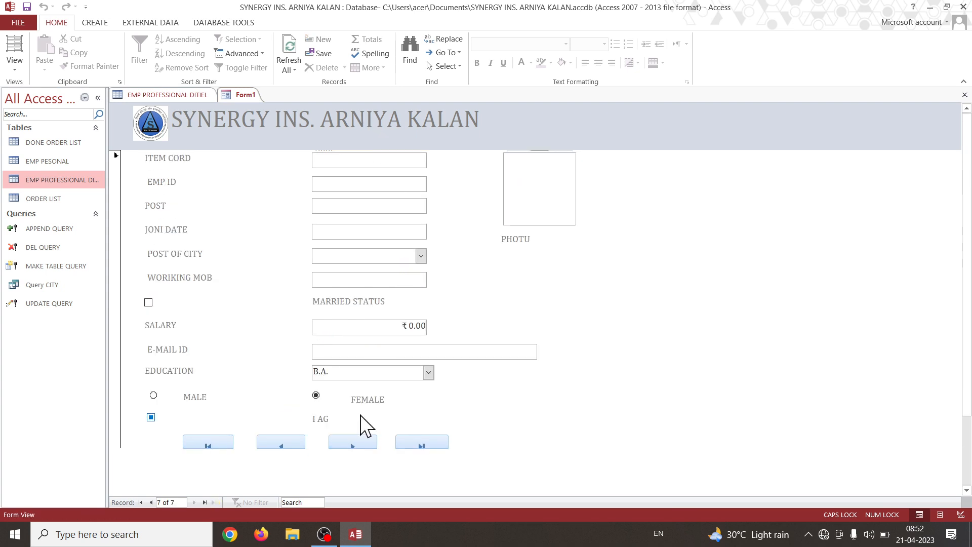
left_click(332, 158)
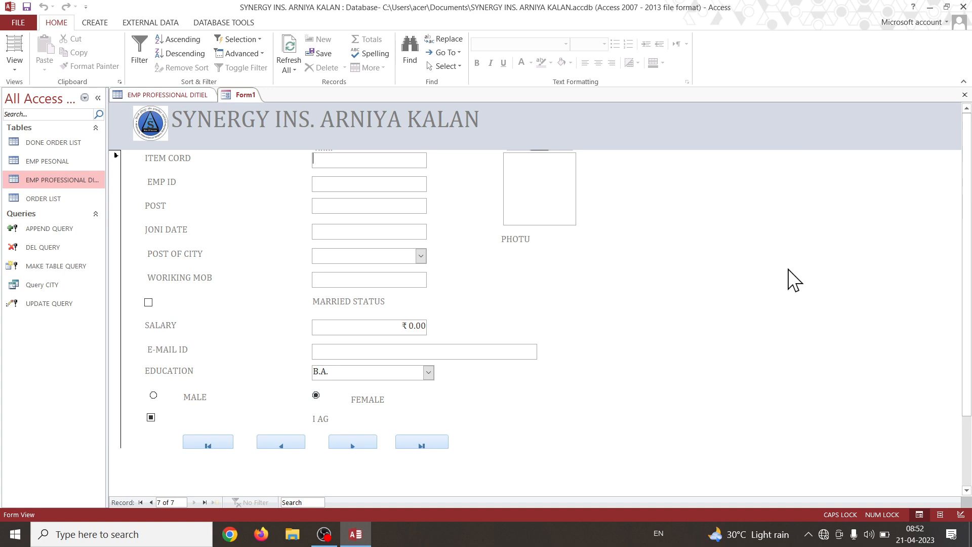
type("4577")
left_click(355, 184)
left_click(150, 97)
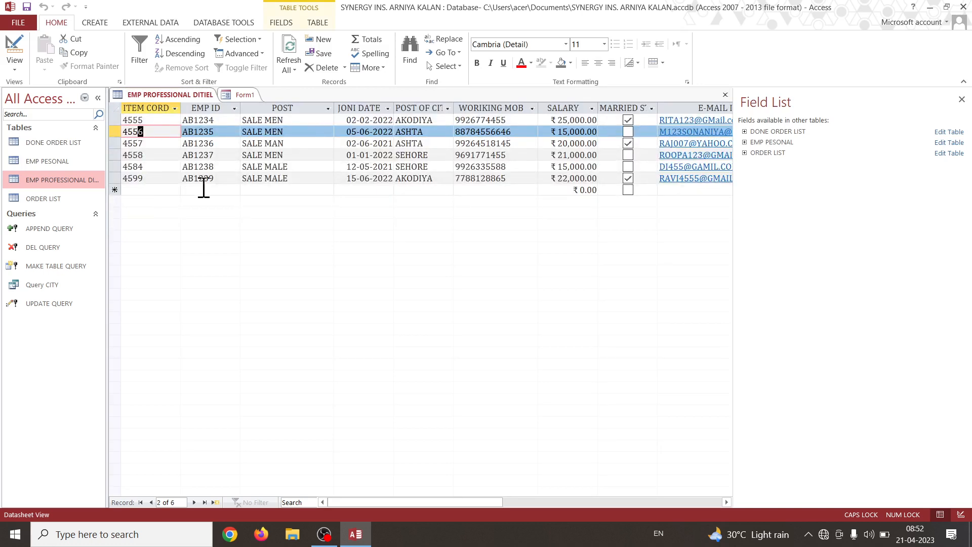
left_click(245, 96)
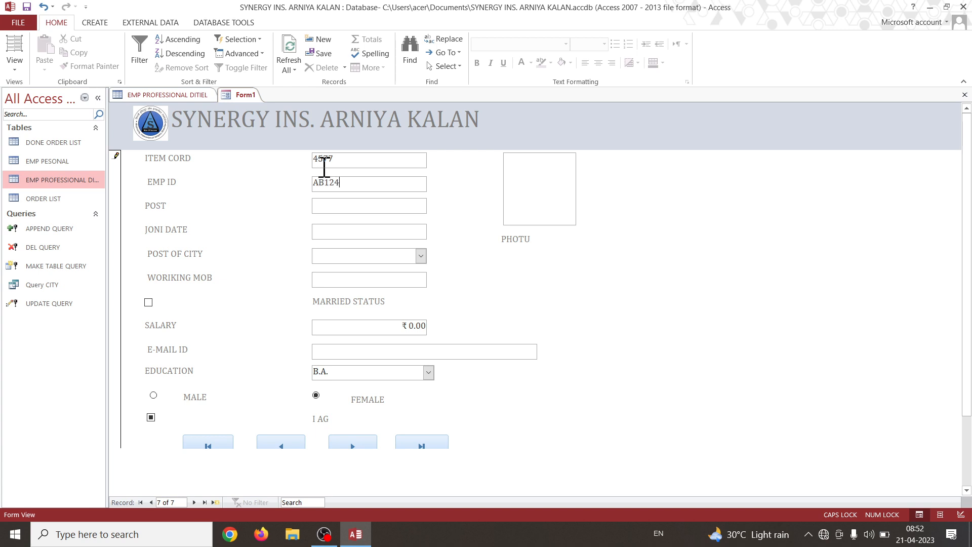
Fill in the new record's POST as SALE MALE, JONI DATE as 20/10/21 and POST OF CITY as SEHORE.
left_click(382, 206)
type("20/10/21")
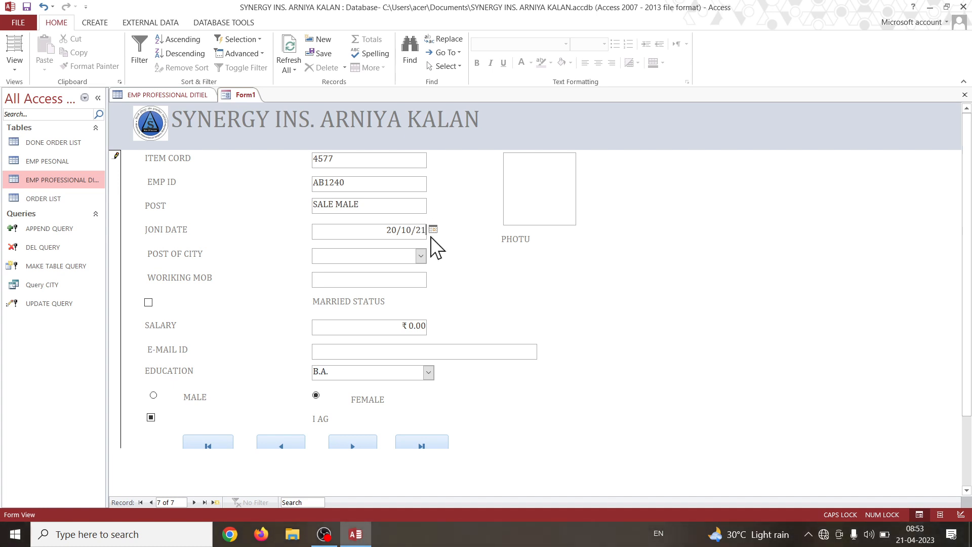
left_click(420, 255)
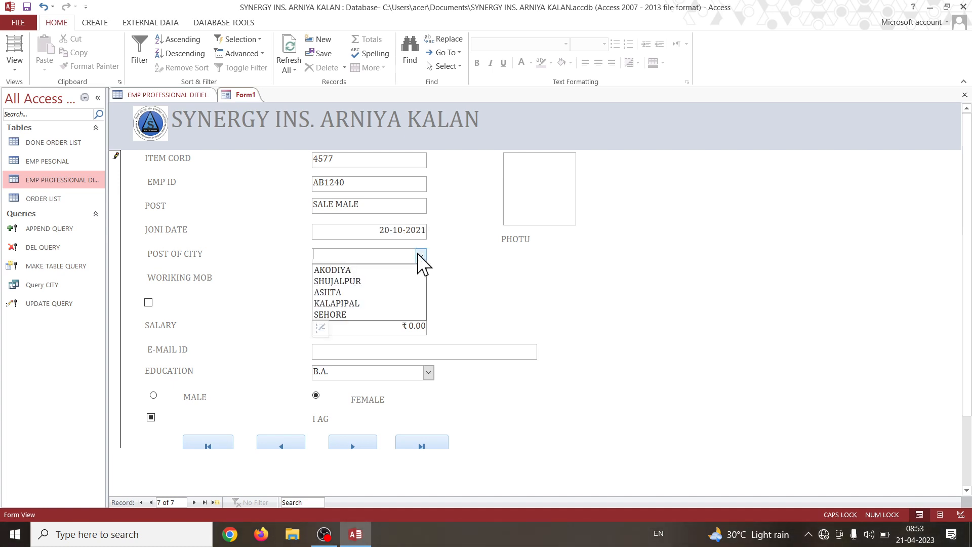
left_click(406, 312)
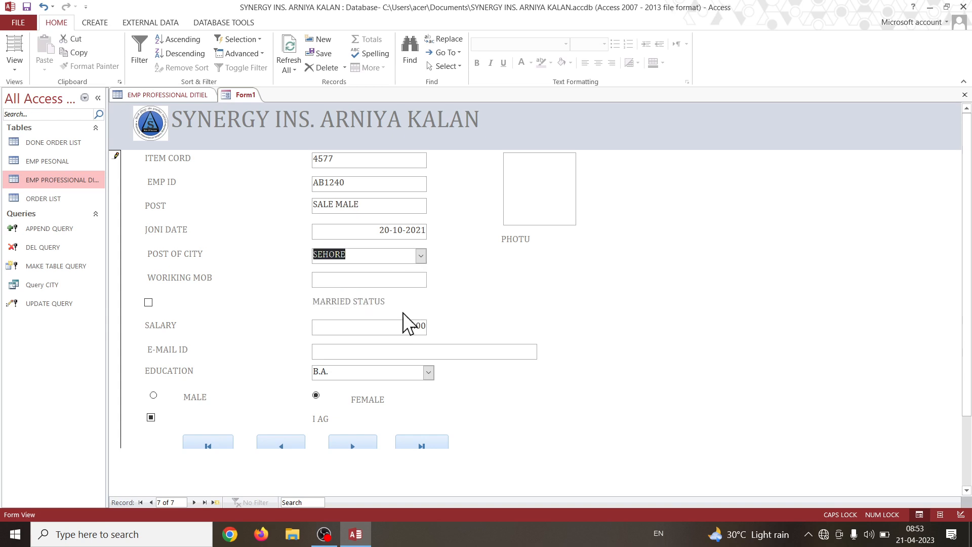
Enter the employee's mobile number and e-mail address, check MARRIED STATUS and set SALARY to 17000.
left_click(348, 279)
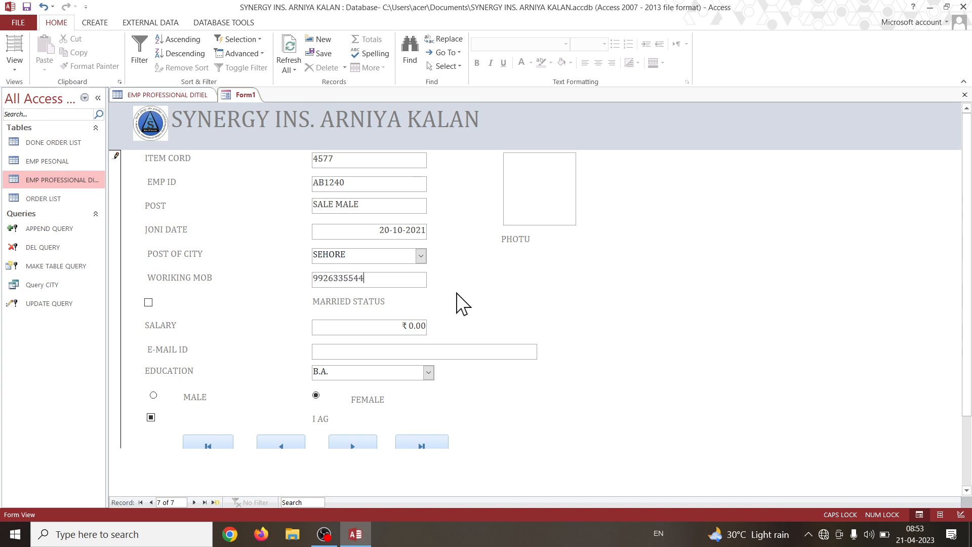
left_click(148, 302)
left_click(397, 327)
key("BackSpace")
type("17000")
left_click(402, 349)
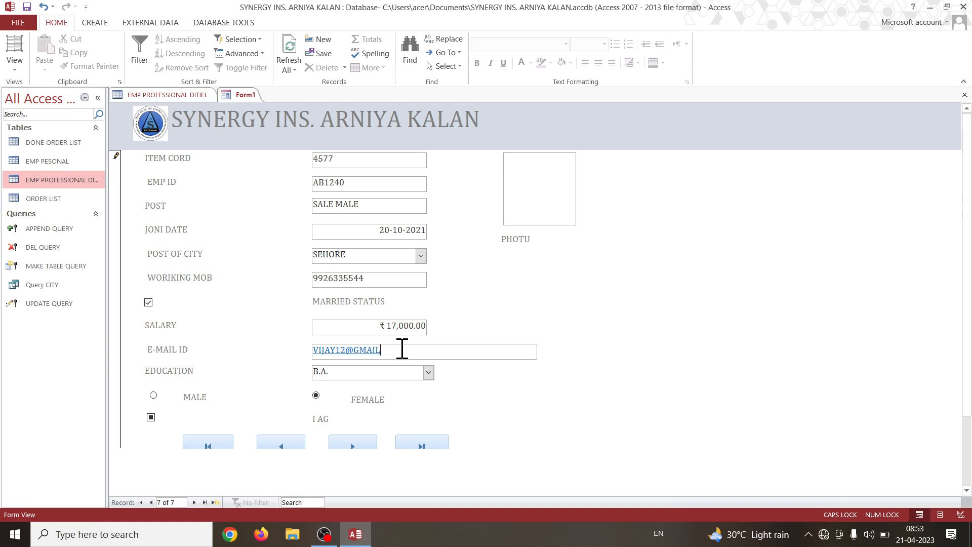
type("COM")
Set EDUCATION to M.A., choose MALE instead of FEMALE and check the I AG box.
left_click(428, 374)
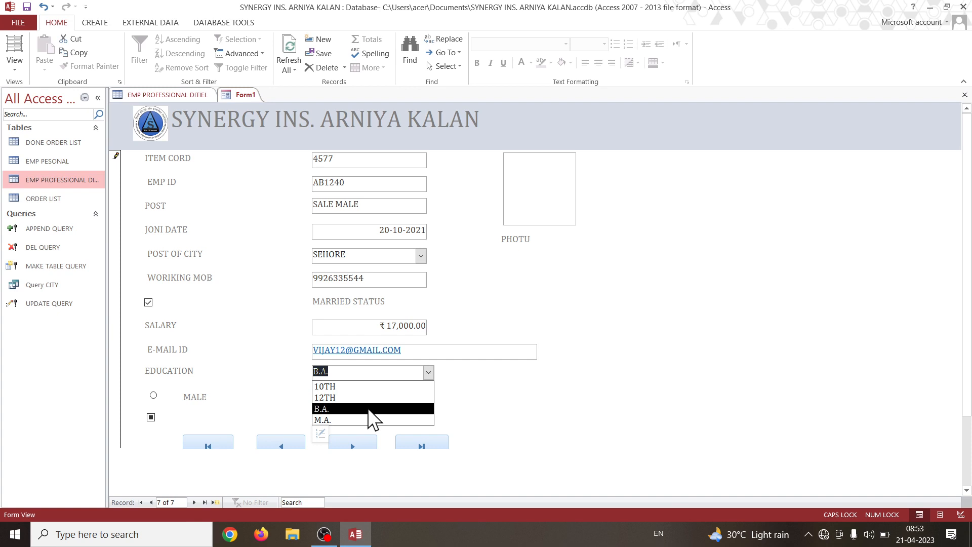
left_click(369, 409)
left_click(428, 373)
left_click(352, 420)
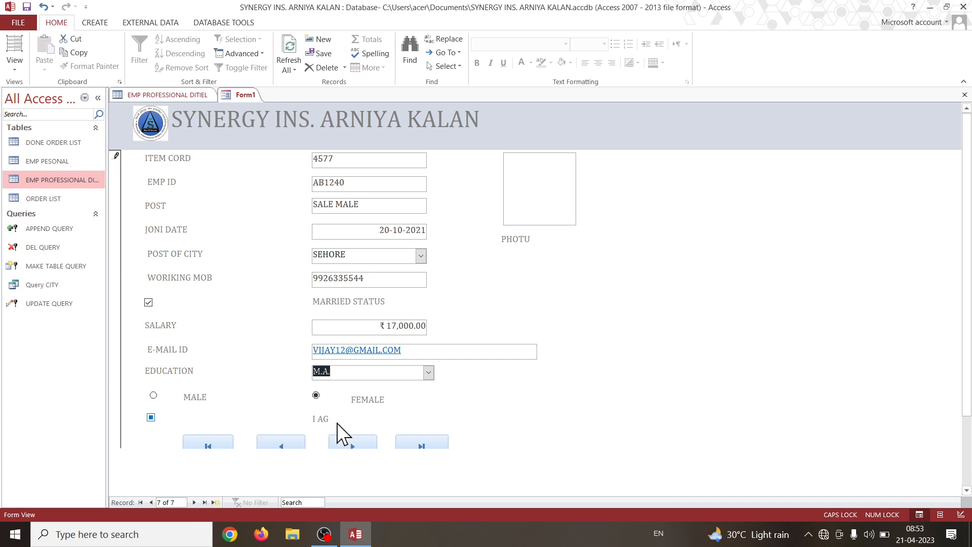
left_click(154, 396)
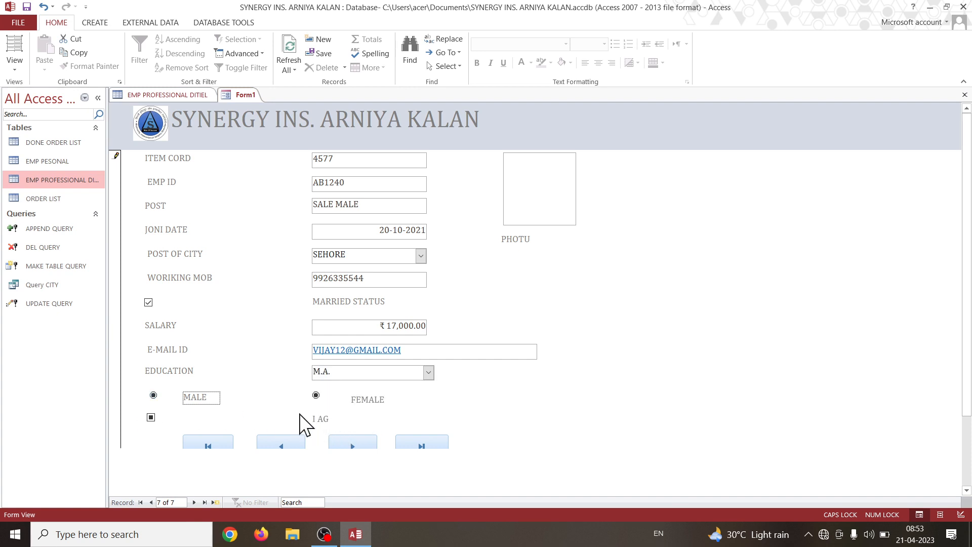
left_click(152, 418)
Attach the employee's photo to the PHOTU field from the pgdac folder inside New folder on the Desktop.
left_click(560, 193)
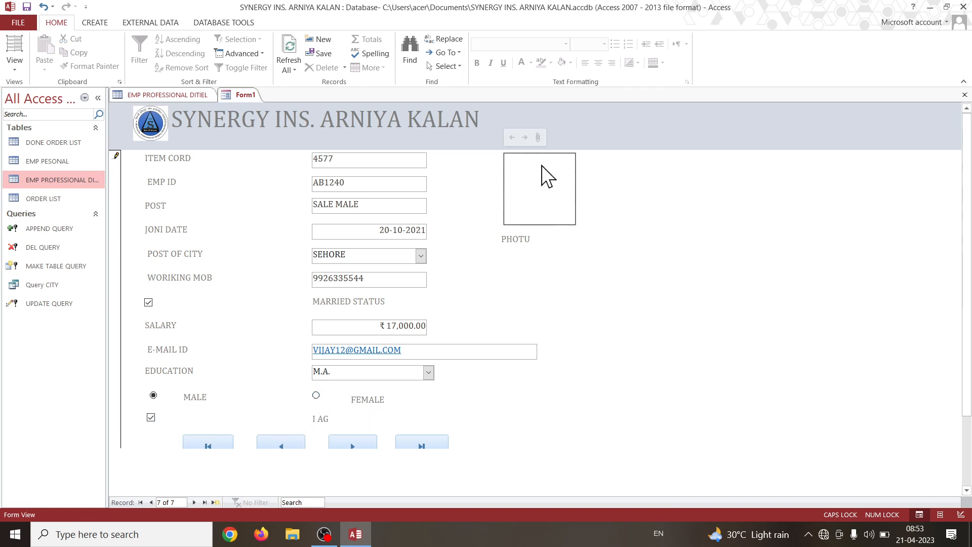
left_click(537, 137)
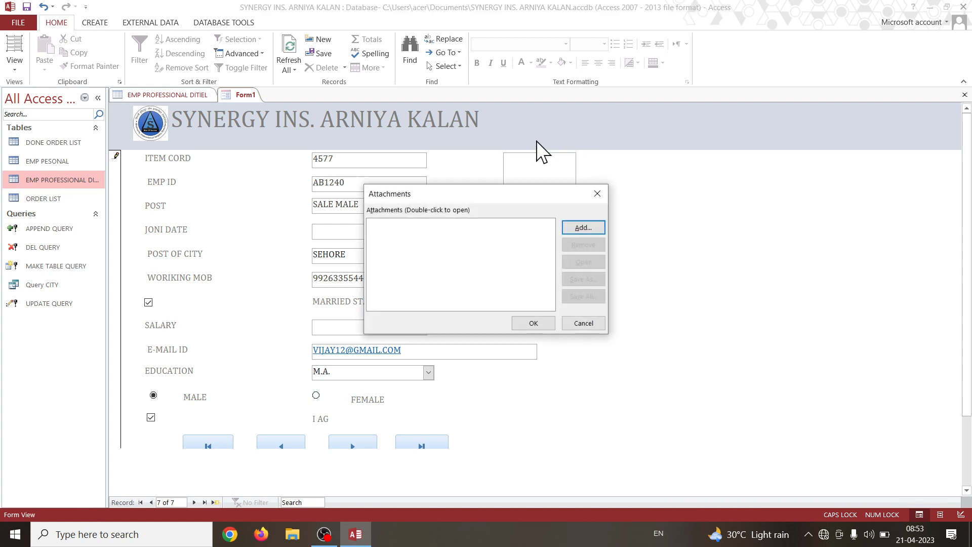
left_click(584, 228)
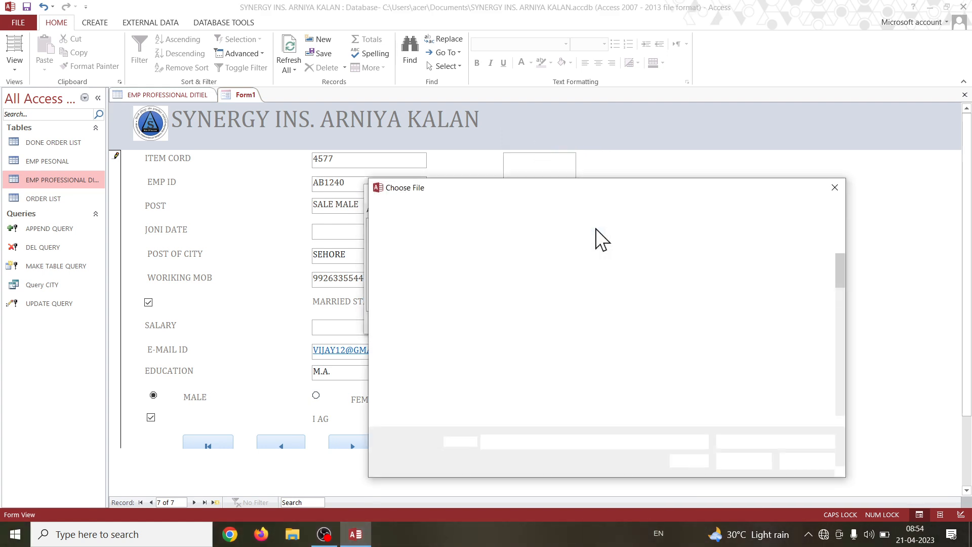
left_click(426, 287)
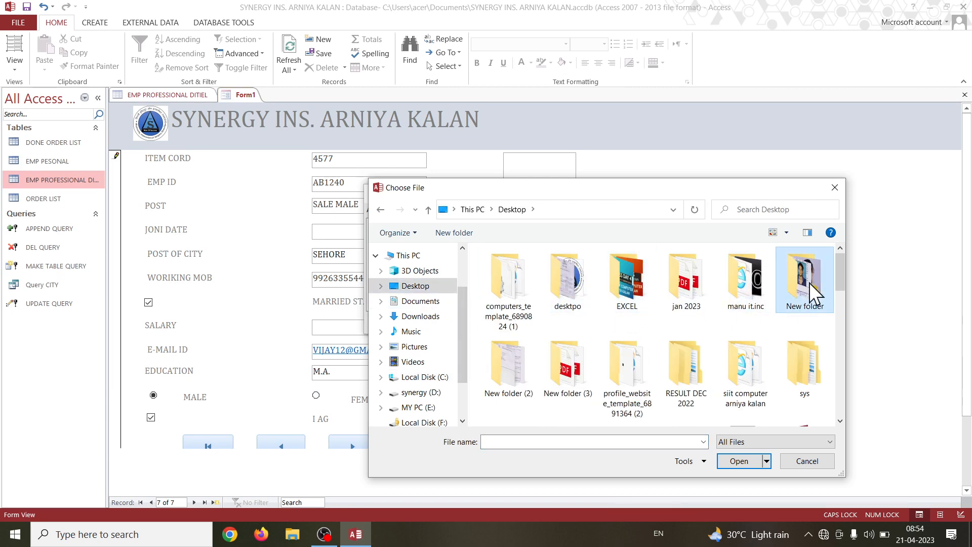
double_click(809, 282)
double_click(722, 272)
left_click(719, 296)
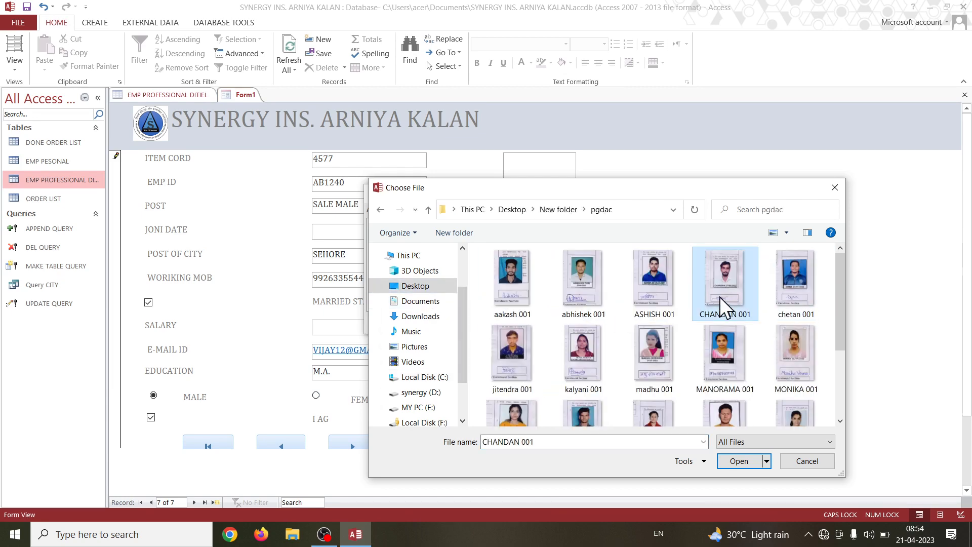
scroll(719, 299, "down", 2)
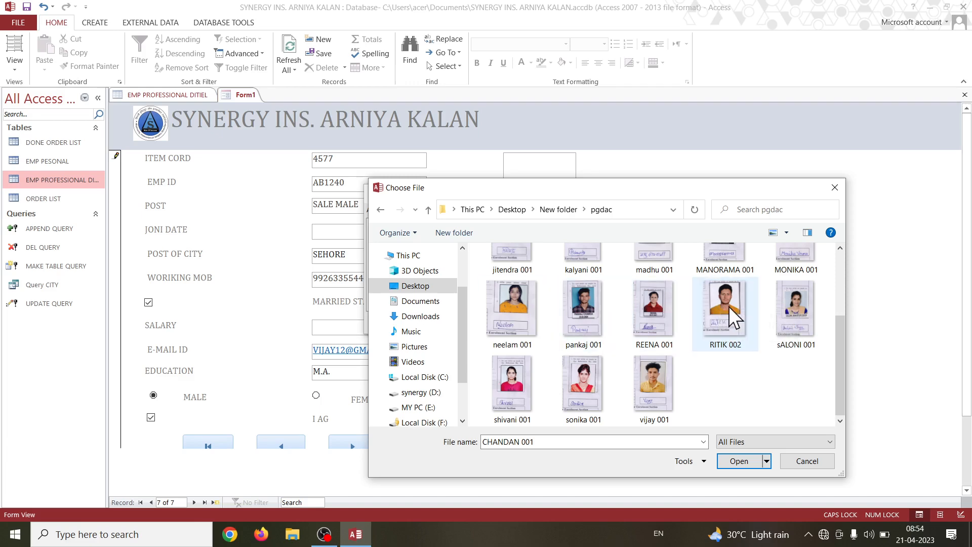
left_click(728, 319)
left_click(653, 380)
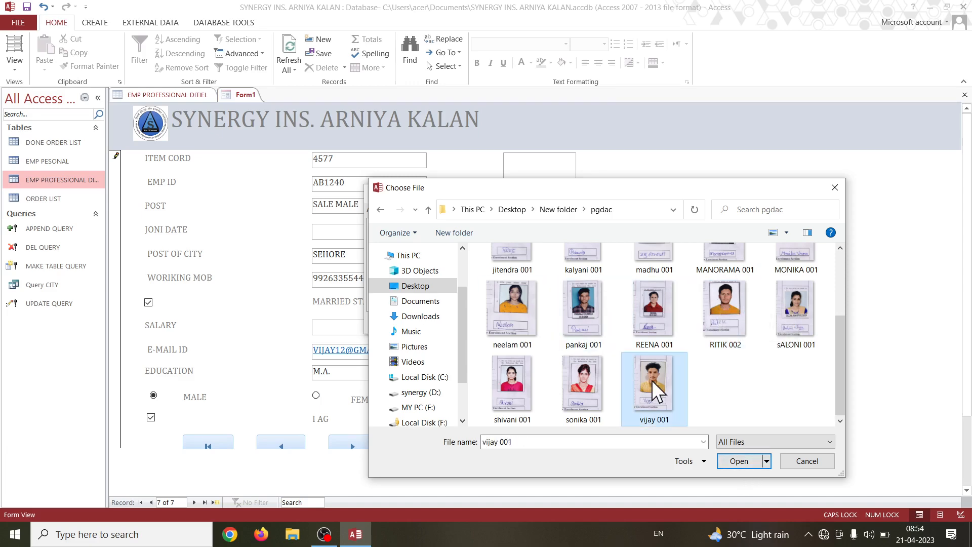
left_click(740, 462)
left_click(534, 323)
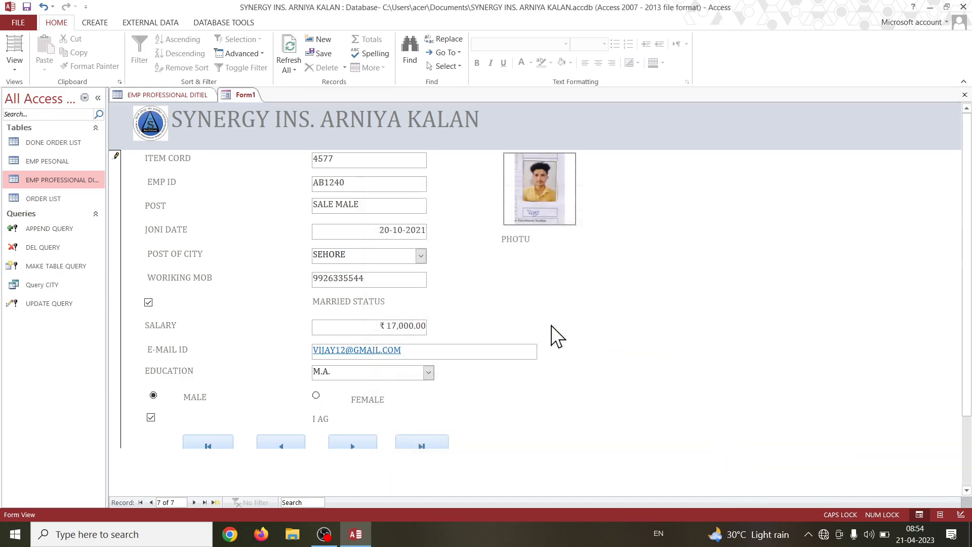
Save the new record and refresh the EMP PROFESSIONAL DITIEL table to include it.
scroll(597, 311, "down", 1)
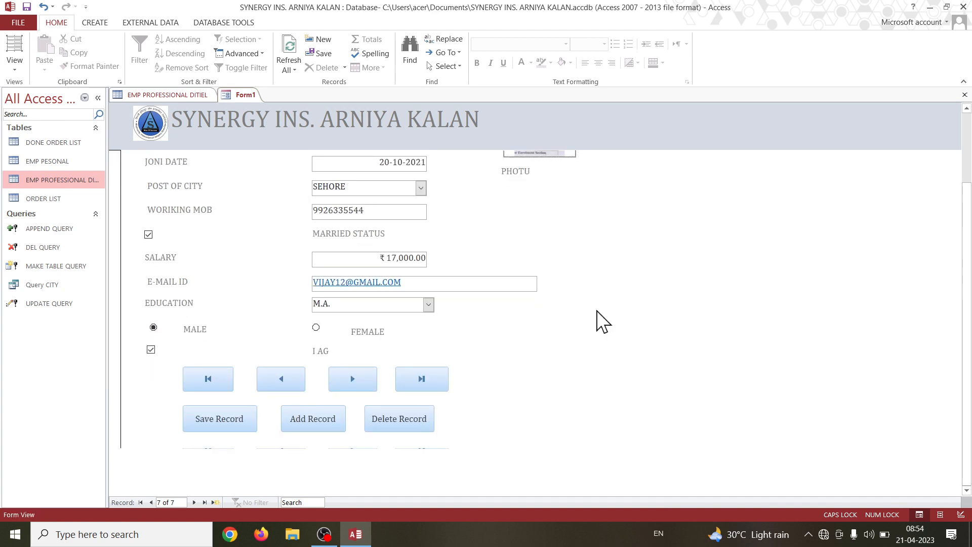
left_click(238, 418)
scroll(430, 243, "down", 1)
left_click(209, 418)
scroll(567, 314, "up", 1)
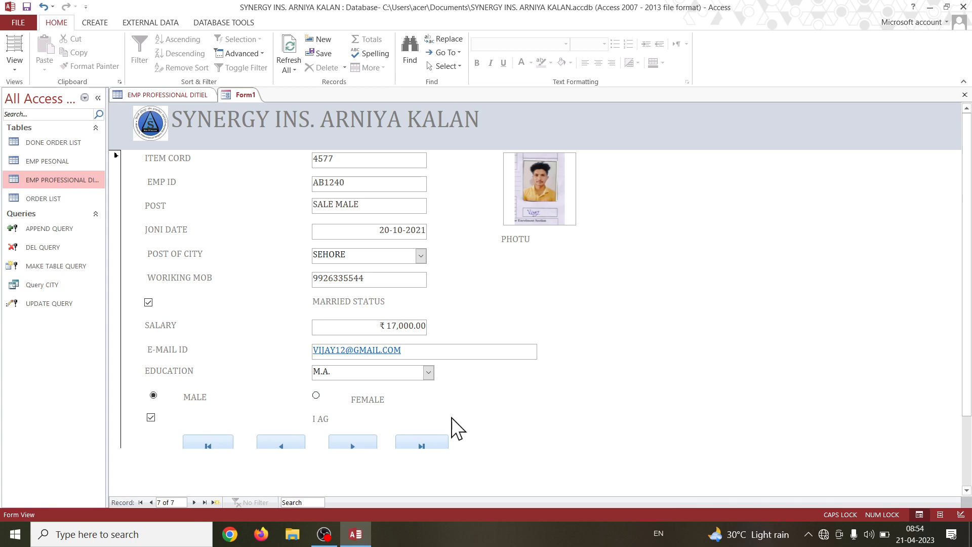
left_click(179, 95)
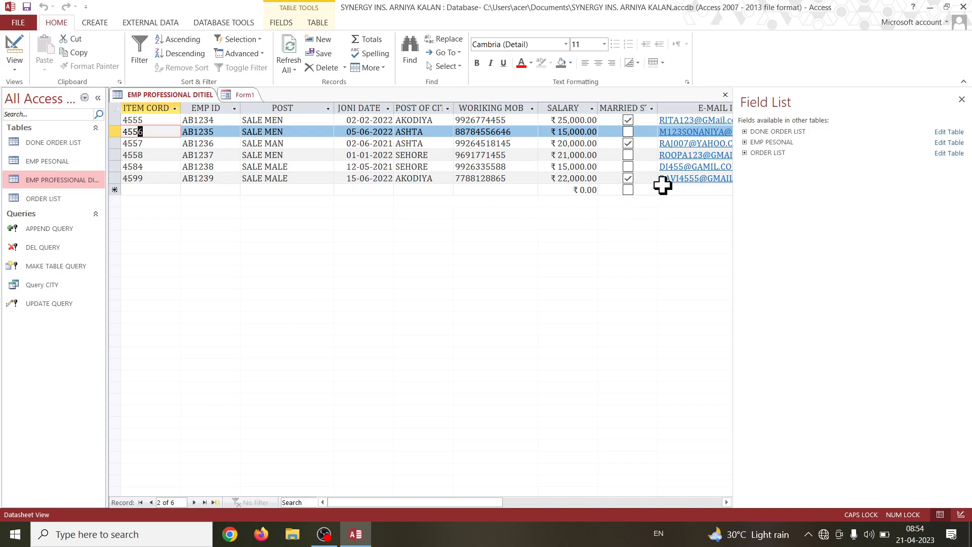
left_click(296, 45)
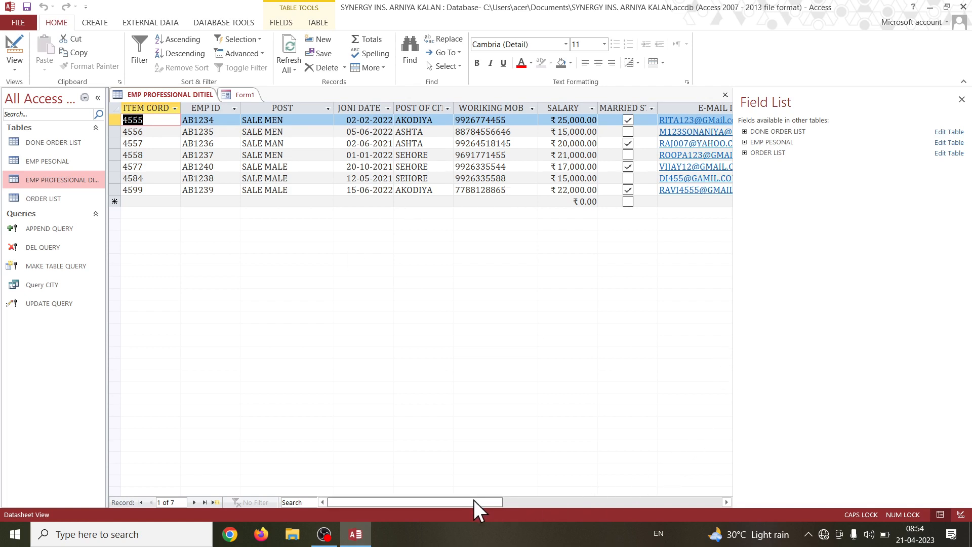
Refresh the EMP PROFESSIONAL DITIEL table again and check the row of the employee added through the form.
left_click(221, 191)
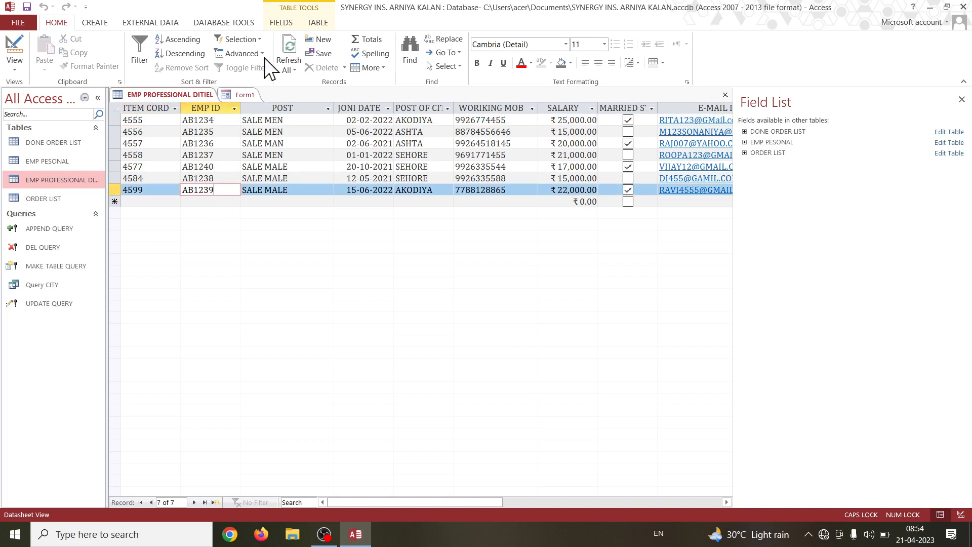
left_click(291, 45)
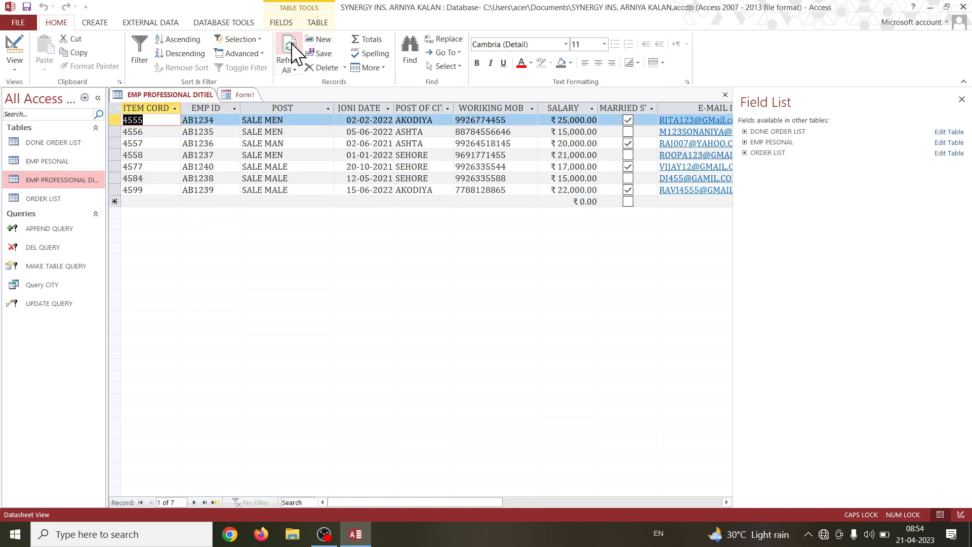
left_click(221, 167)
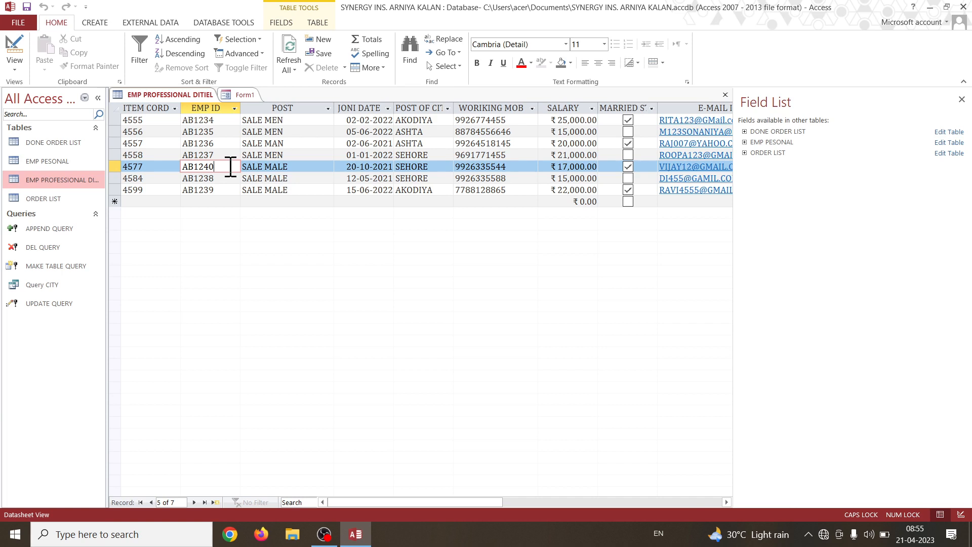
Start a new record directly in the table with ITEM CORD 4570 and enter the employee's EMP ID.
left_click(202, 203)
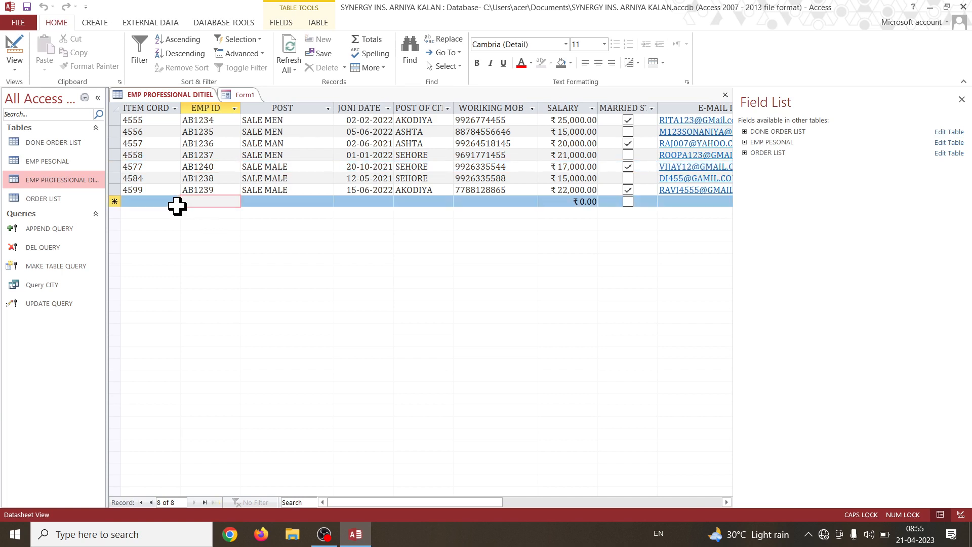
left_click(144, 201)
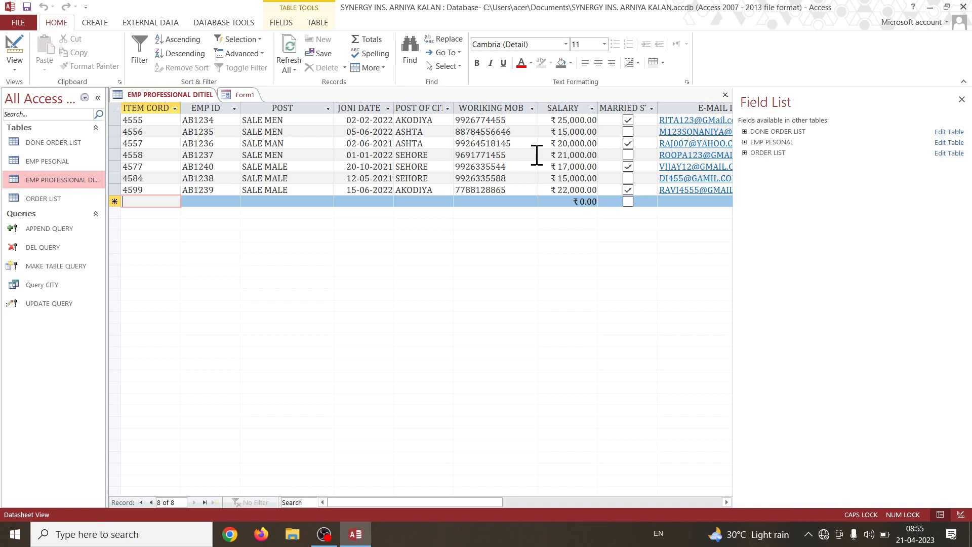
type("45")
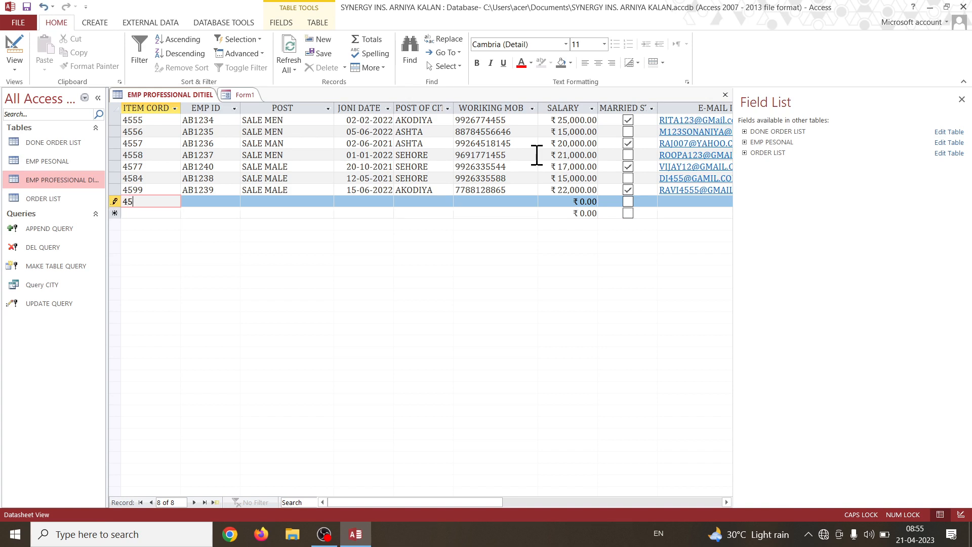
type("70")
key("Tab")
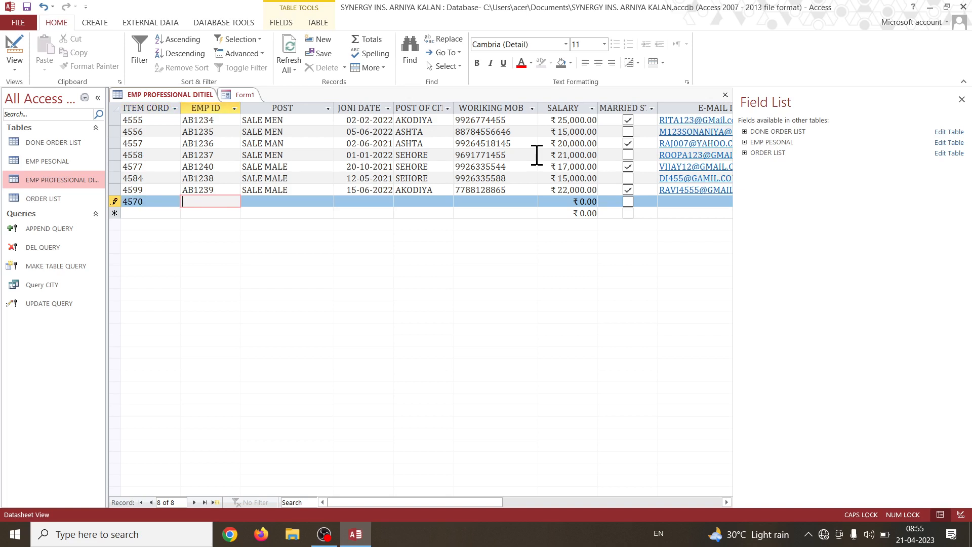
type("AB1241")
key("Tab")
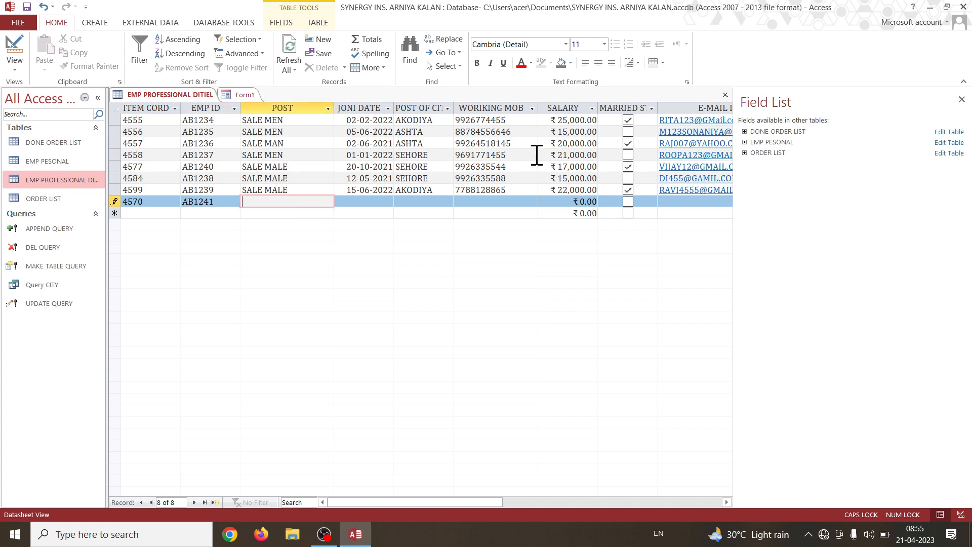
Set the POST of the new record to SALE MAN.
type("SALE MAN")
Change POST from SALE MALE to SALE MAN in the records with ITEM CORD 4599, 4584 and 4577.
left_click(318, 191)
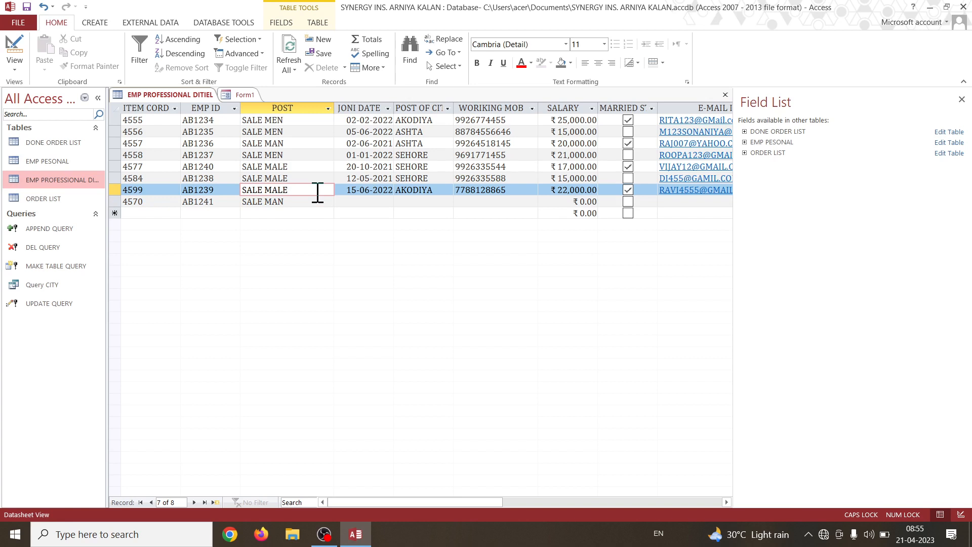
key("BackSpace")
key("BackSpace")
type("N")
left_click(318, 179)
key("BackSpace")
key("BackSpace")
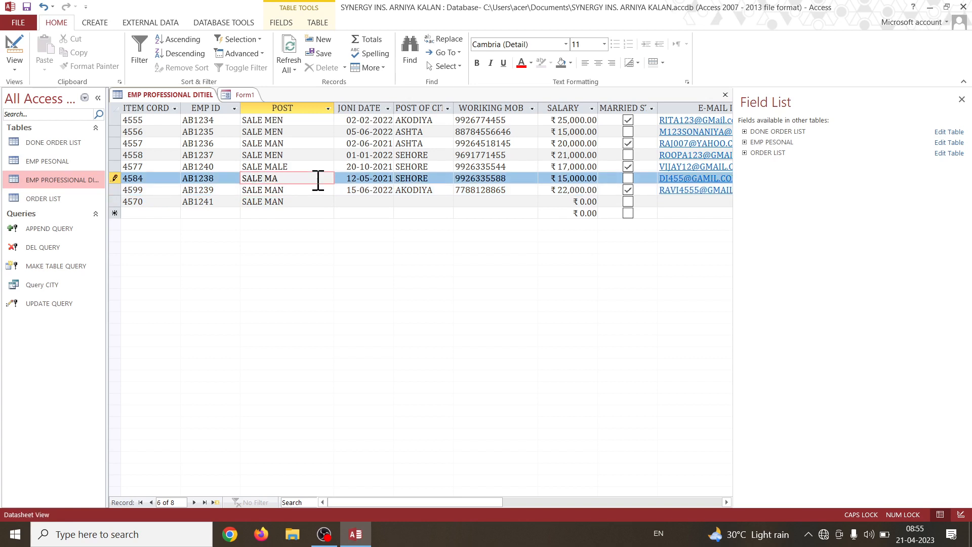
type("N")
left_click(323, 166)
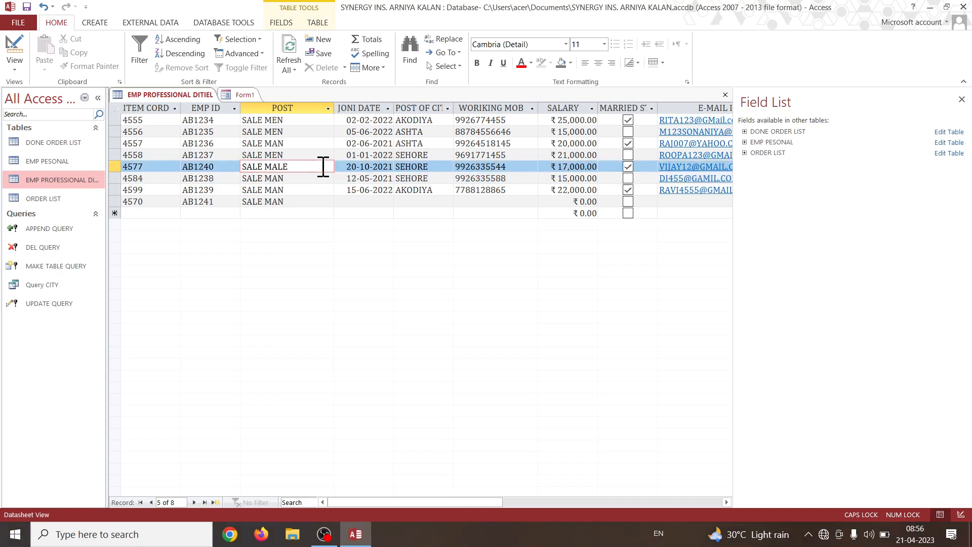
key("BackSpace")
key("BackSpace")
type("N")
Set the new record's JONI DATE to 18/03/2020 and choose ASHTA as its POST OF CITY.
left_click(358, 202)
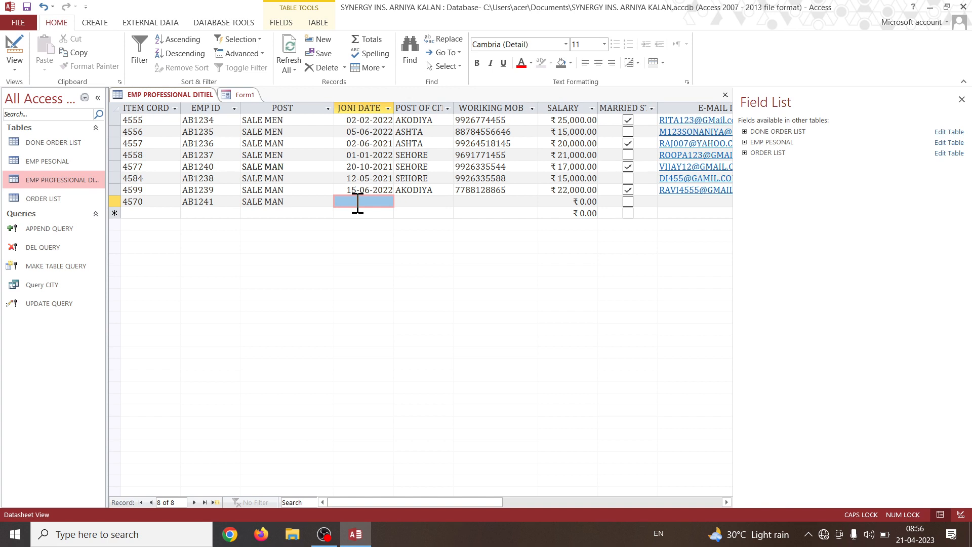
type("18/0")
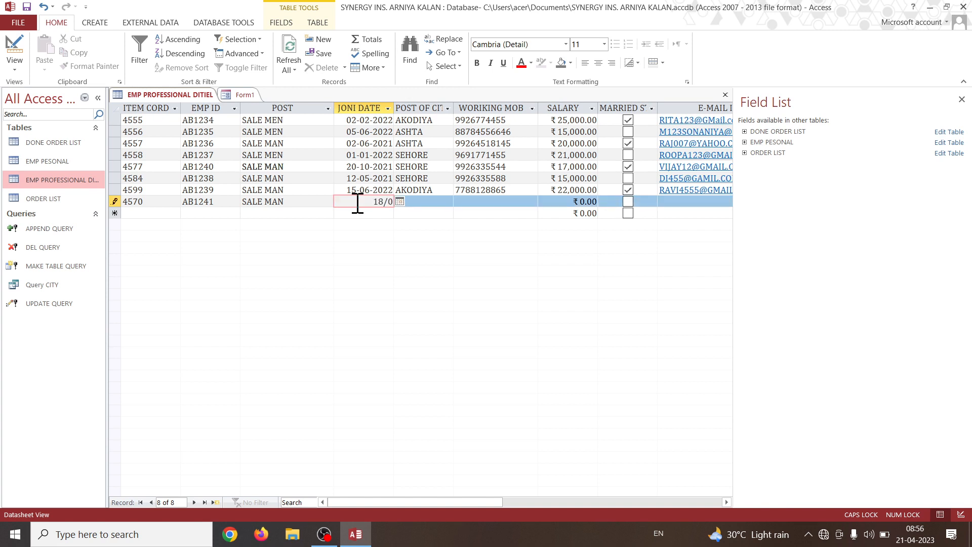
type("3/2020")
key("Tab")
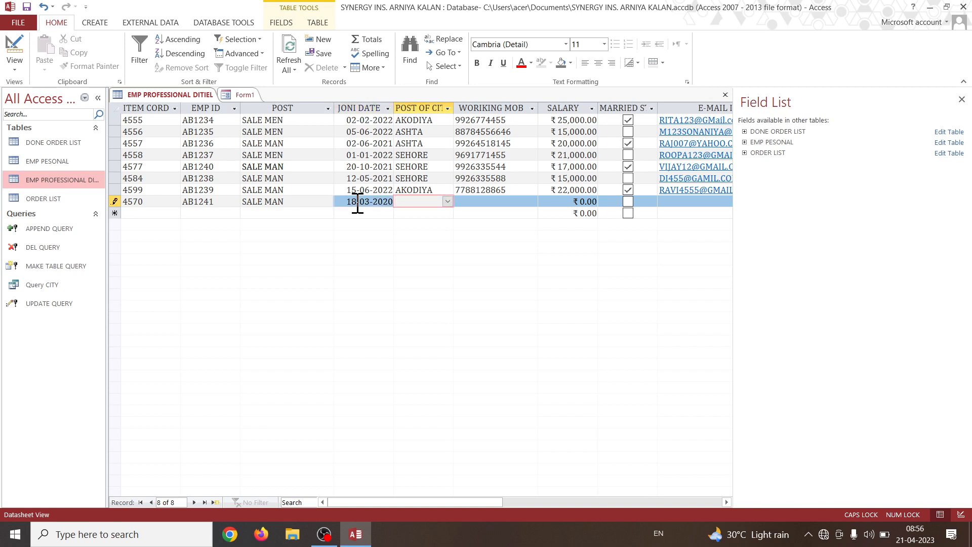
key("alt+Down")
key("Down")
key("Down")
key("Down")
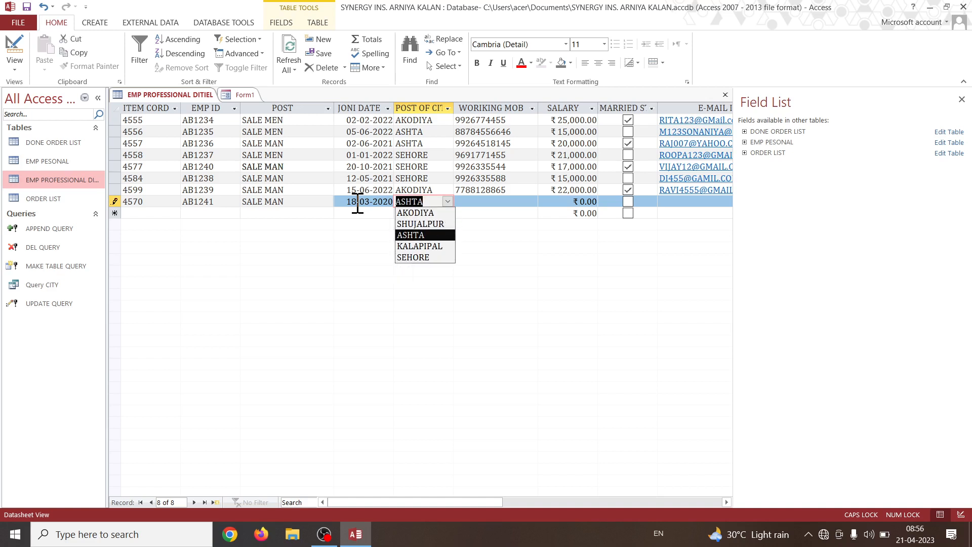
key("Tab")
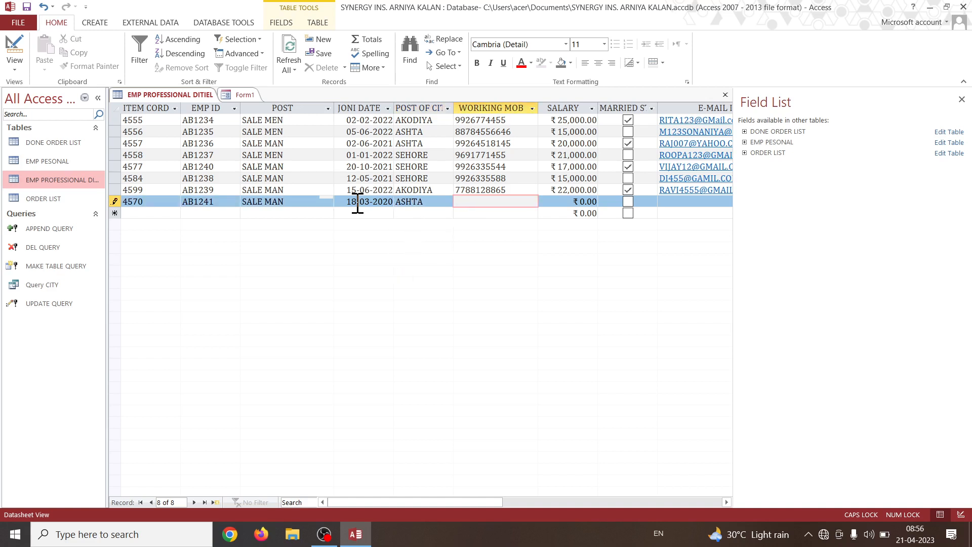
Enter the new employee's mobile number, set SALARY to 19000 and check MARRIED STATUS.
key("Tab")
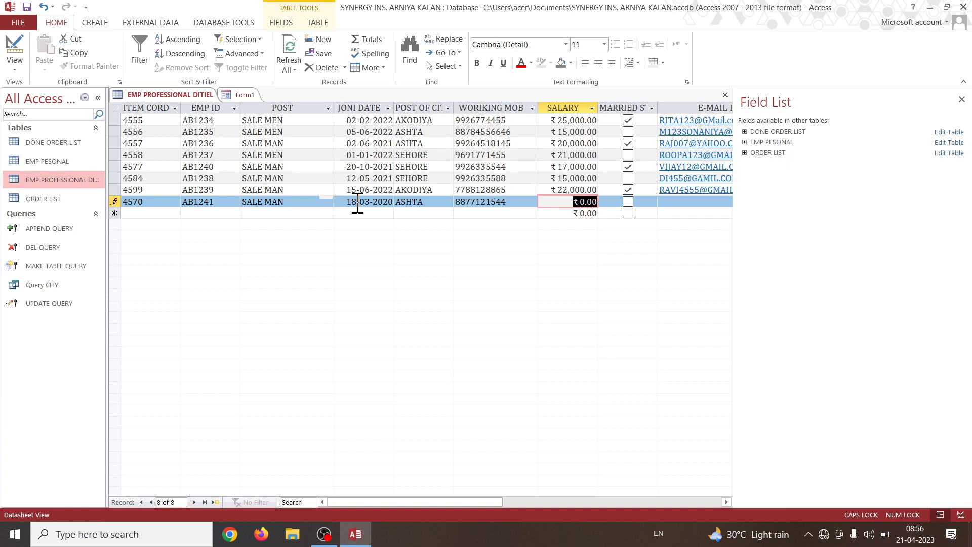
type("19000")
key("Tab")
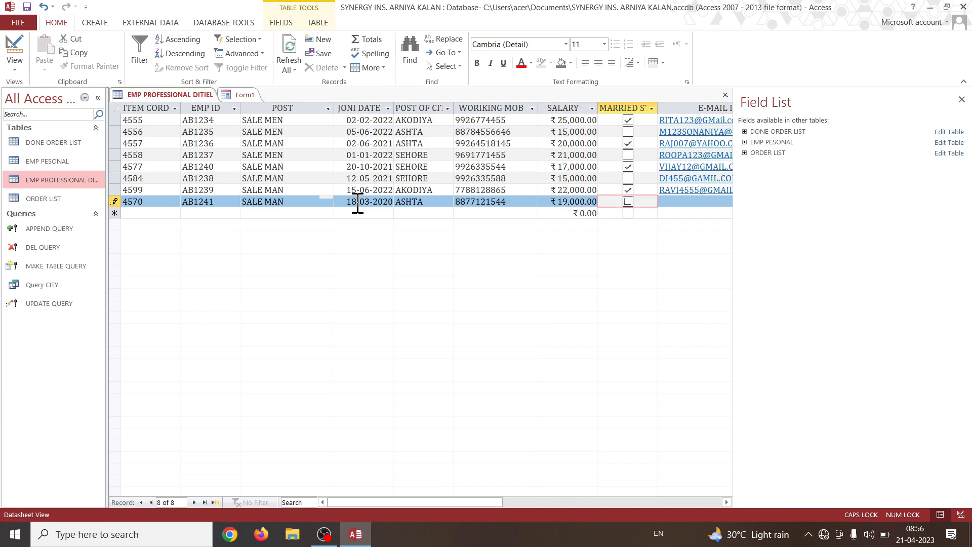
key("space")
key("Tab")
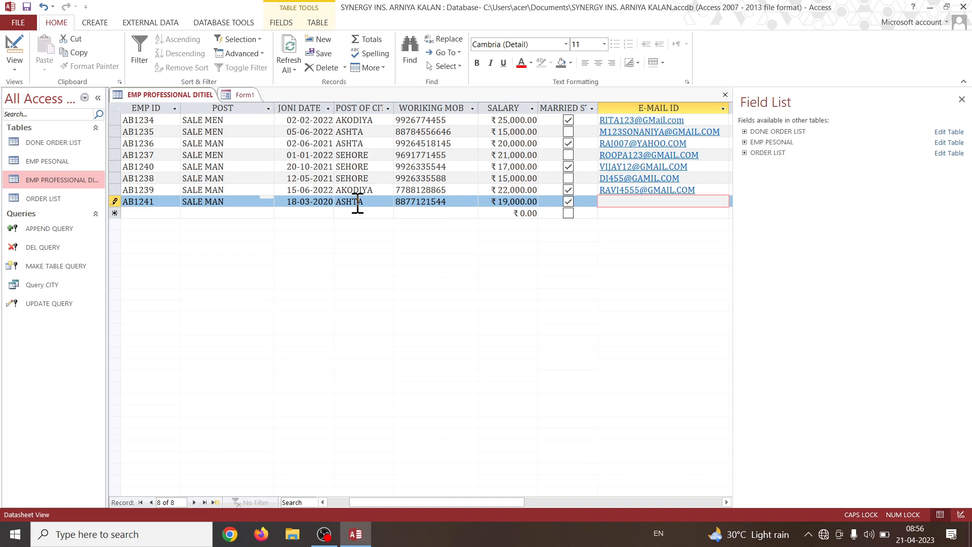
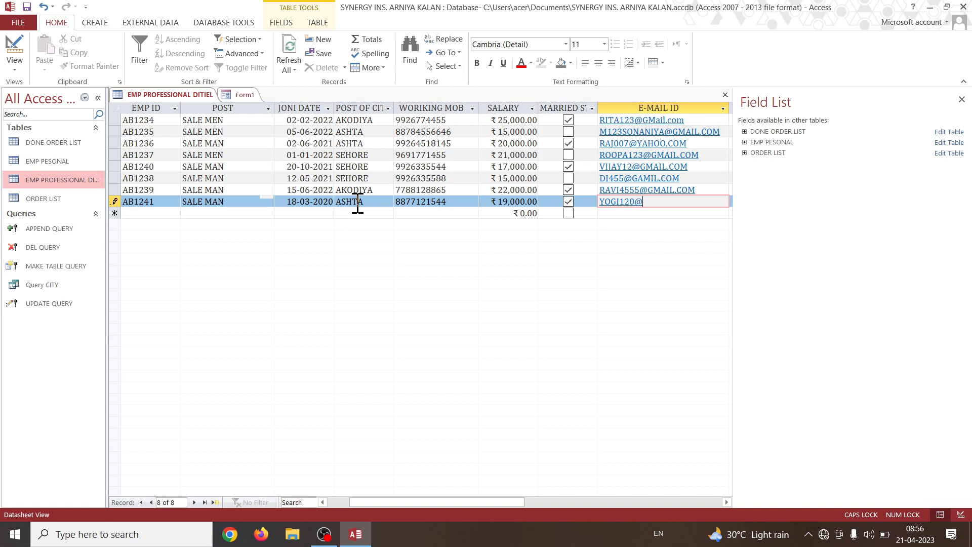
Fill in the new employee's e-mail address and save the record.
left_click(323, 54)
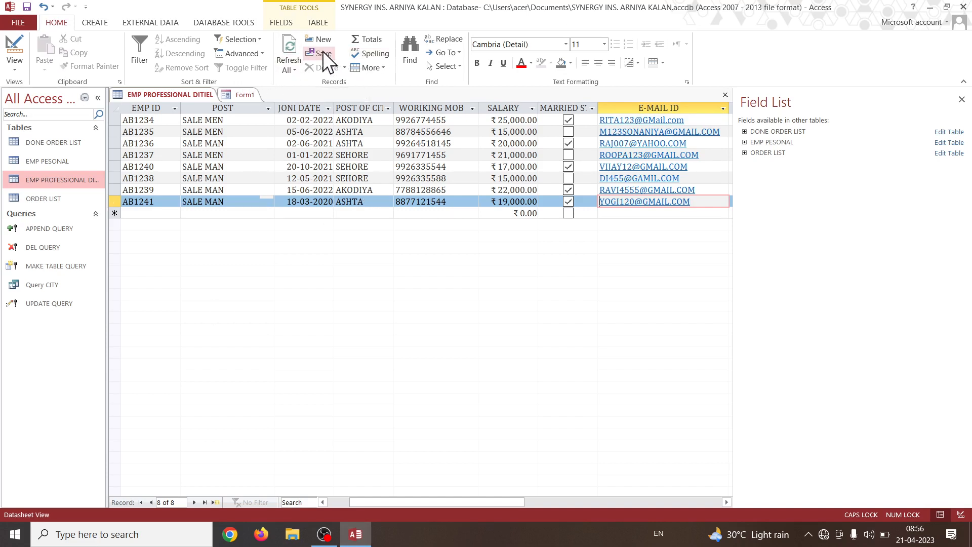
Switch to Form1 and look for the new record by jumping between its first and last records.
left_click(242, 97)
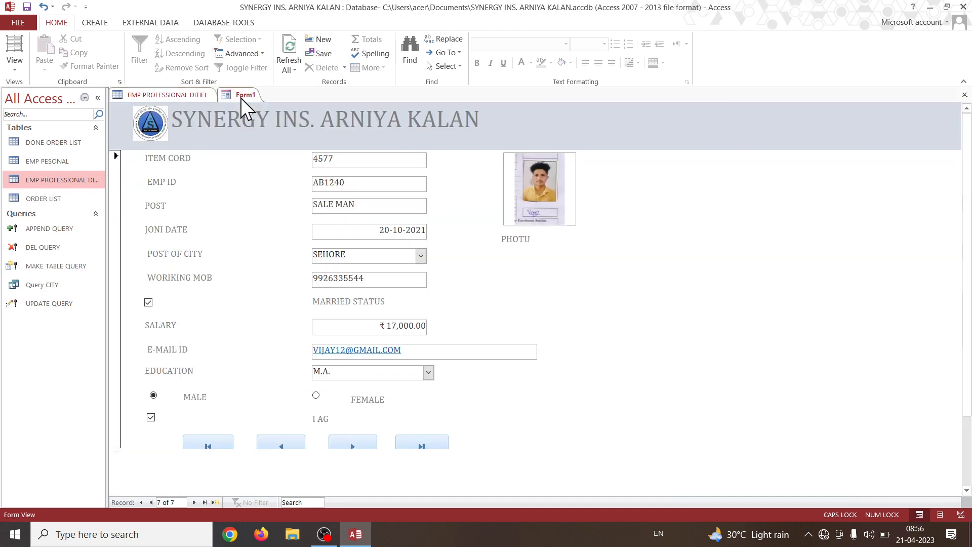
scroll(362, 342, "down", 2)
scroll(363, 354, "up", 2)
scroll(400, 364, "down", 2)
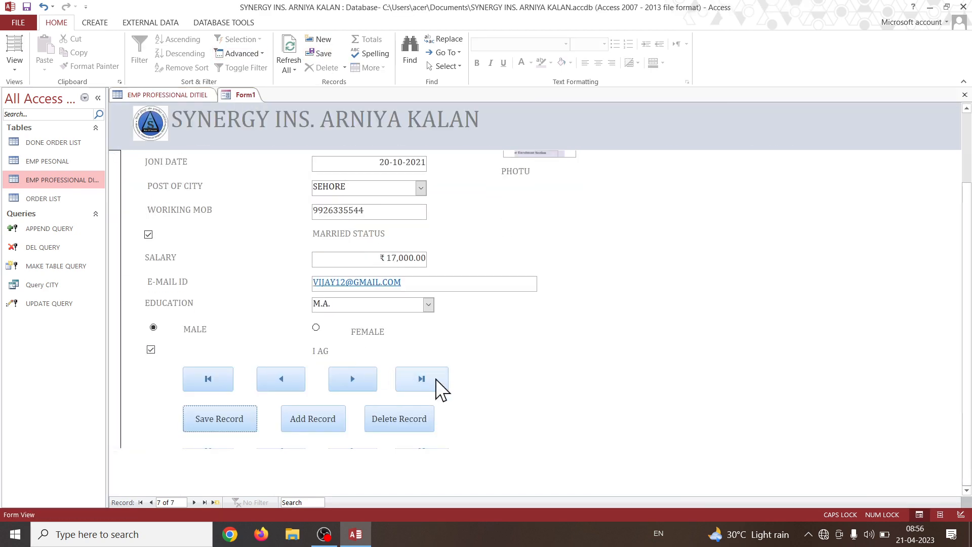
left_click(425, 381)
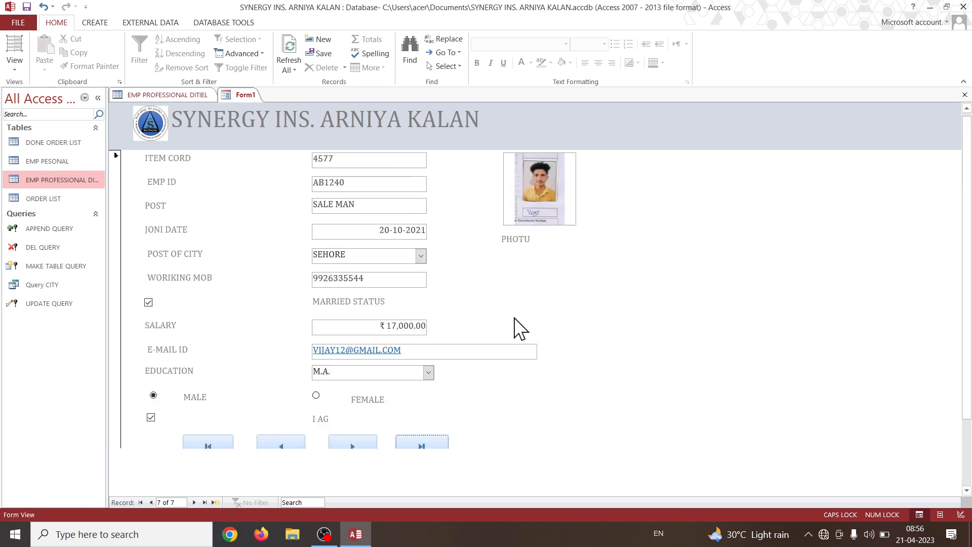
scroll(403, 408, "down", 3)
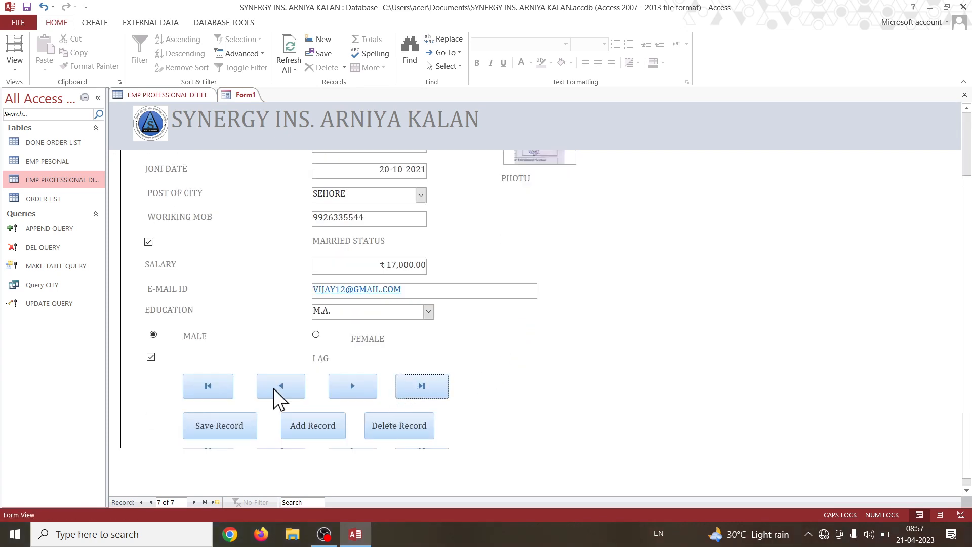
left_click(212, 387)
scroll(416, 416, "down", 2)
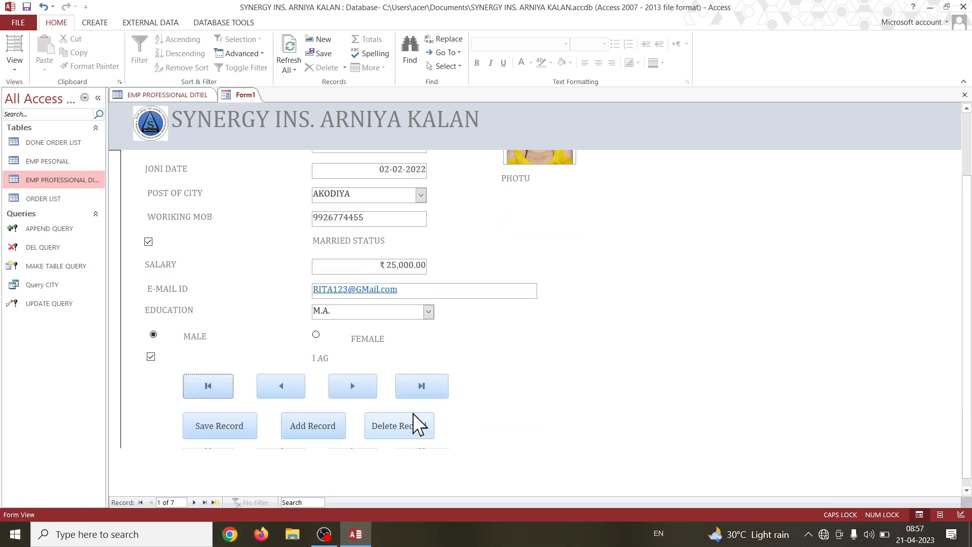
left_click(423, 387)
Refresh the form's data and browse its records from the last one back to the record with ITEM CORD 4570.
left_click(291, 50)
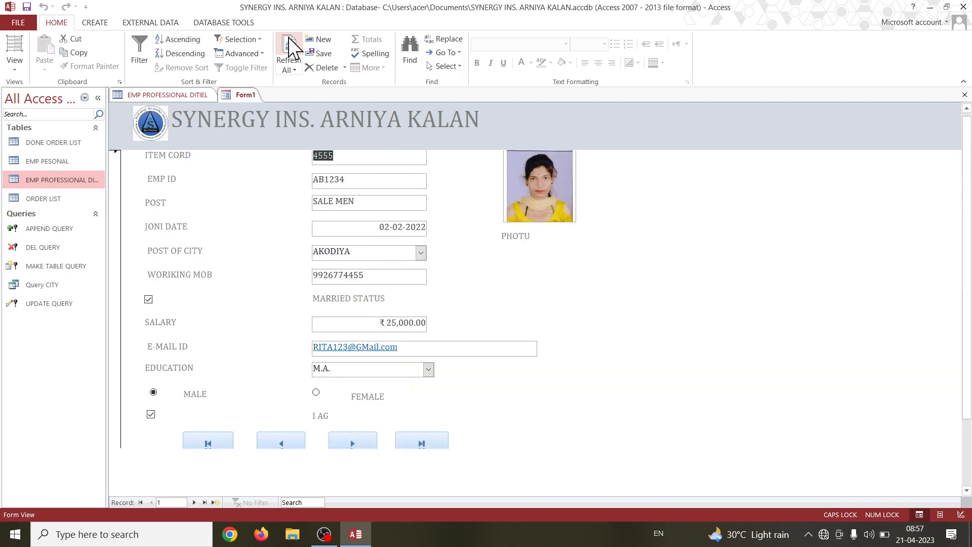
left_click(428, 436)
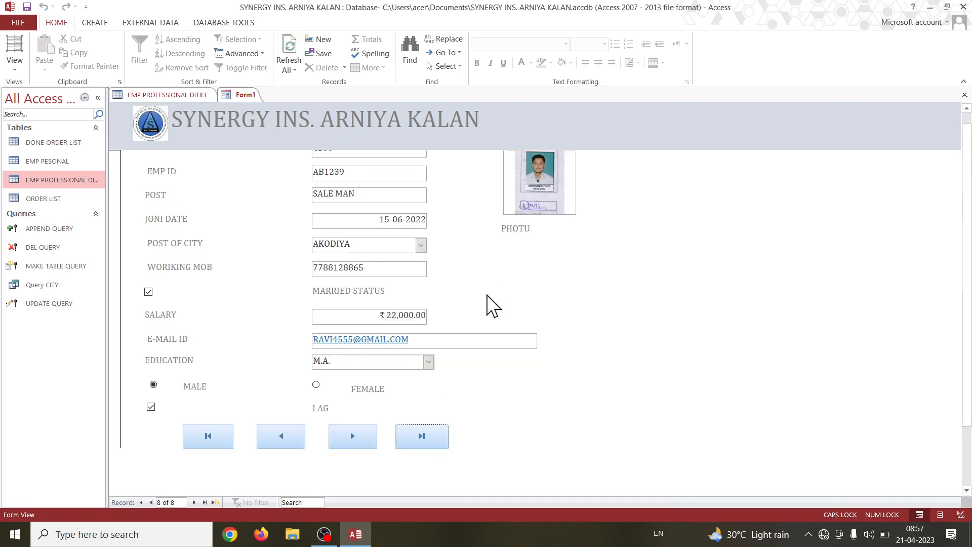
scroll(455, 284, "up", 1)
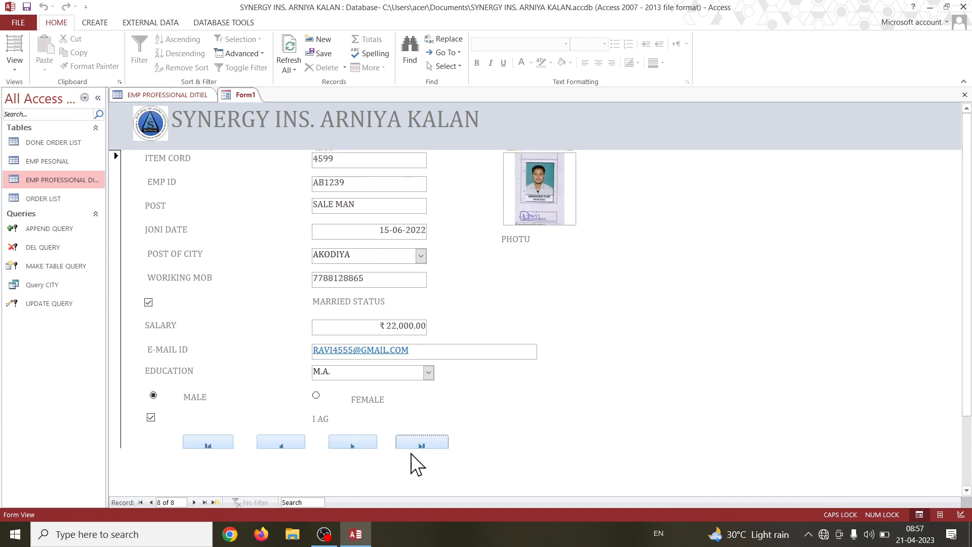
scroll(405, 440, "down", 3)
left_click(351, 377)
scroll(375, 393, "up", 3)
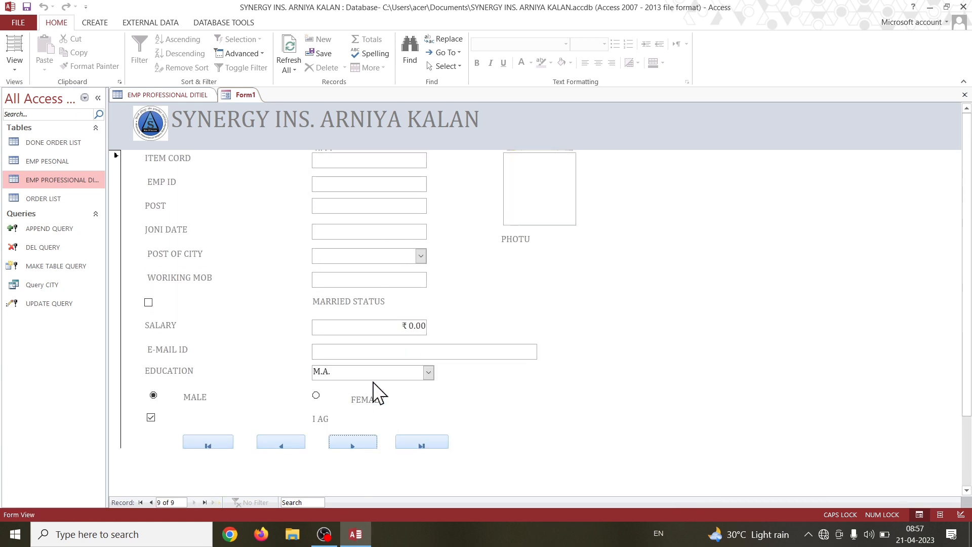
left_click(288, 444)
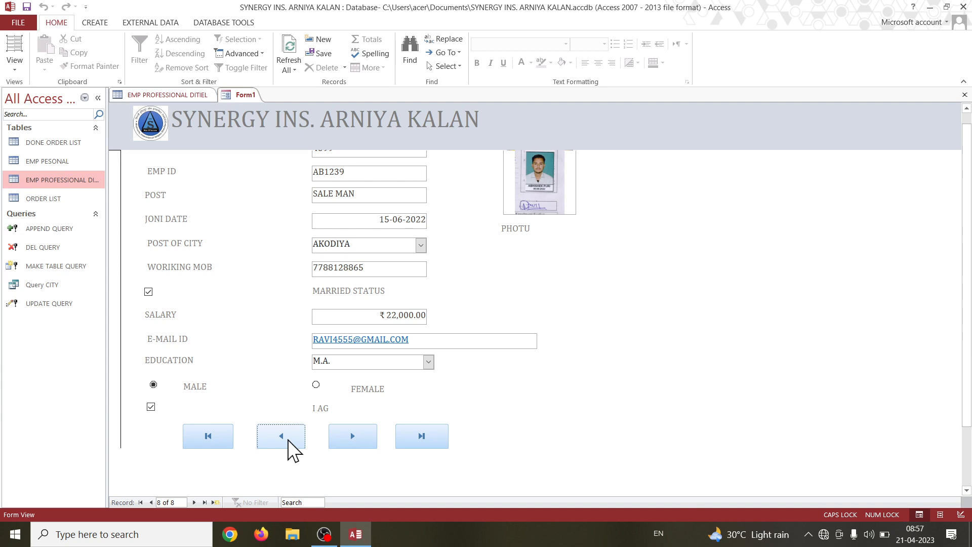
left_click(289, 441)
scroll(373, 384, "up", 1)
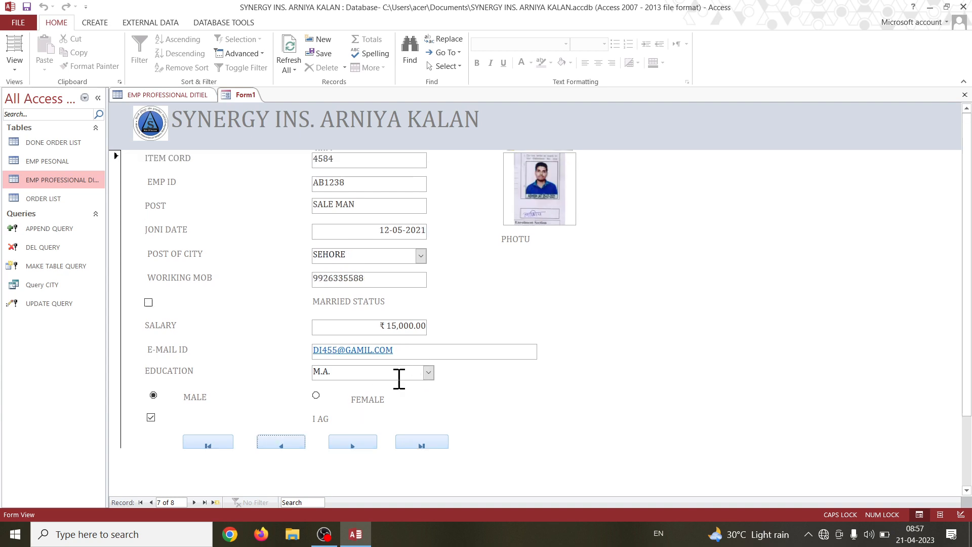
left_click(274, 443)
left_click(274, 442)
scroll(365, 256, "up", 1)
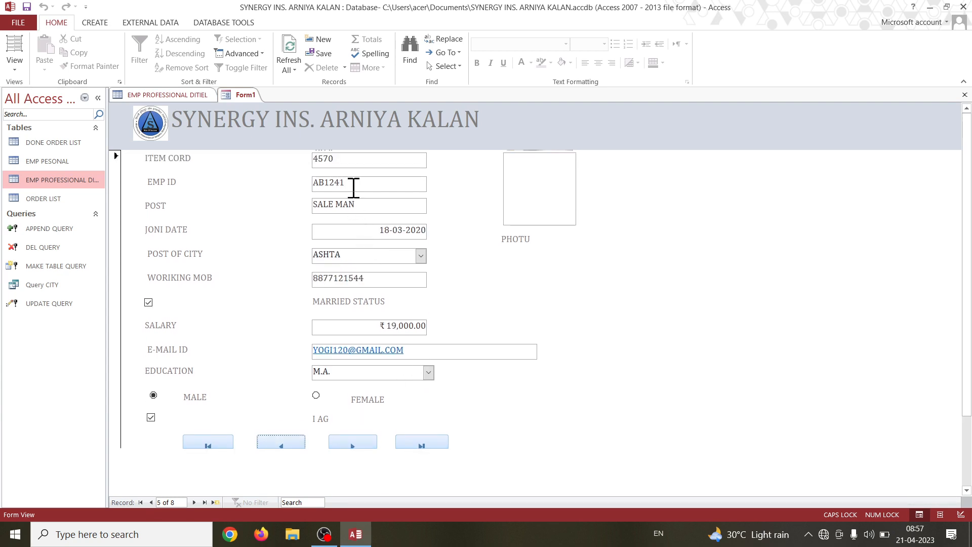
Examine the EMP ID, the PHOTU field and the remaining fields of the ITEM CORD 4570 record in the form.
left_click_drag(353, 188, 304, 184)
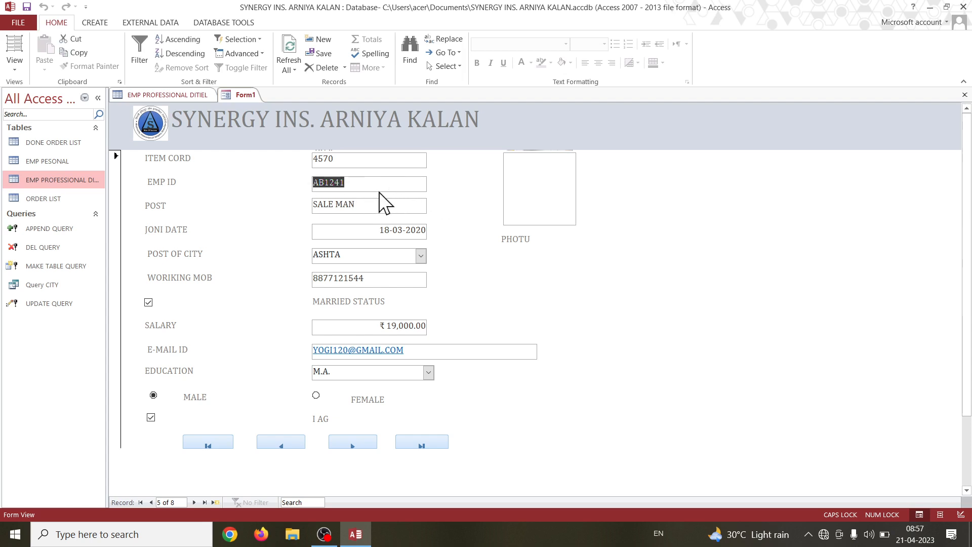
double_click(565, 198)
scroll(519, 305, "down", 1)
scroll(518, 305, "up", 1)
scroll(387, 349, "down", 1)
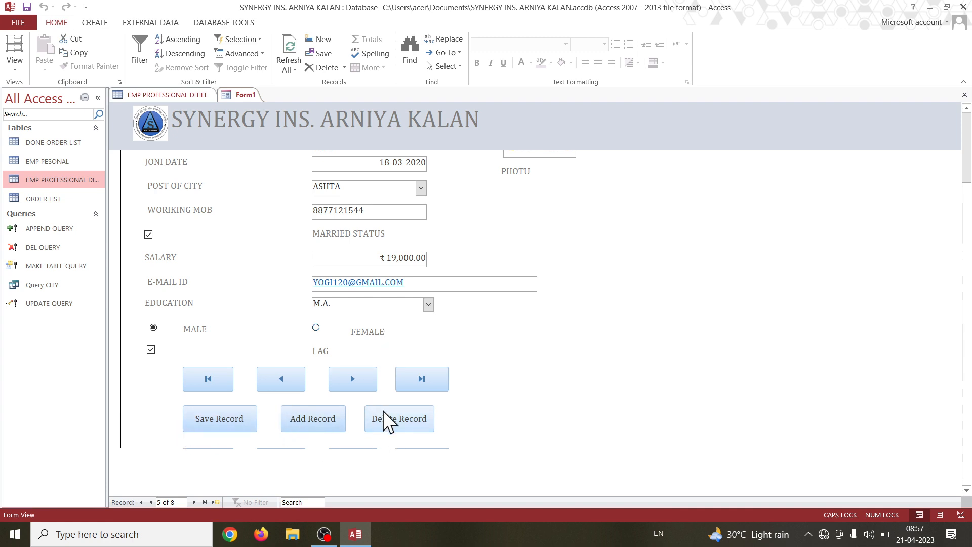
Attach an employee's portrait file from the pgdac folder to the PHOTU field of the ITEM CORD 4570 record.
scroll(390, 322, "up", 1)
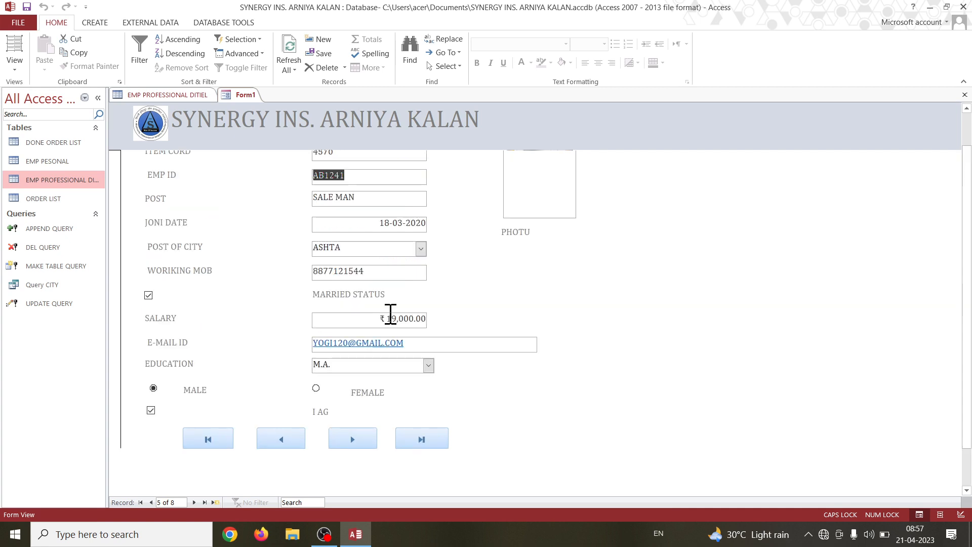
double_click(545, 191)
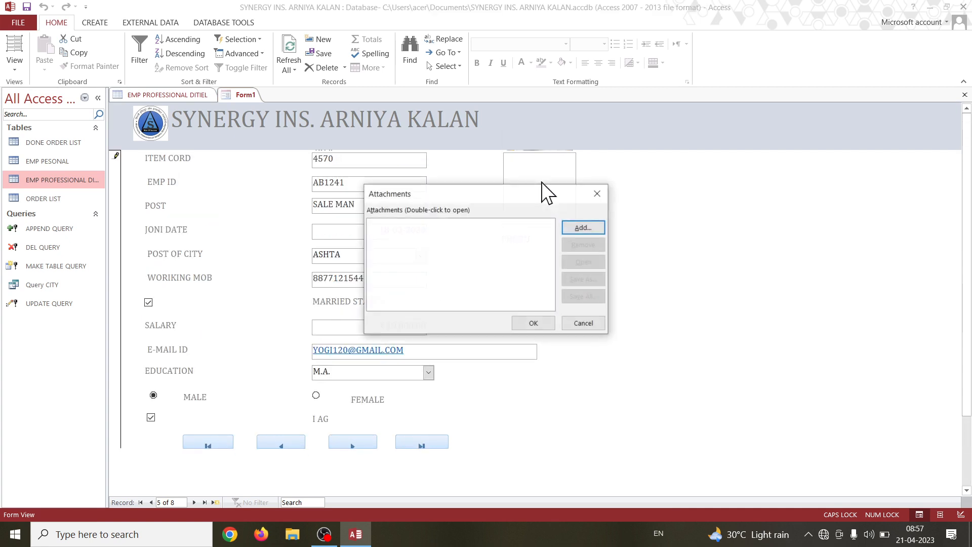
left_click(576, 226)
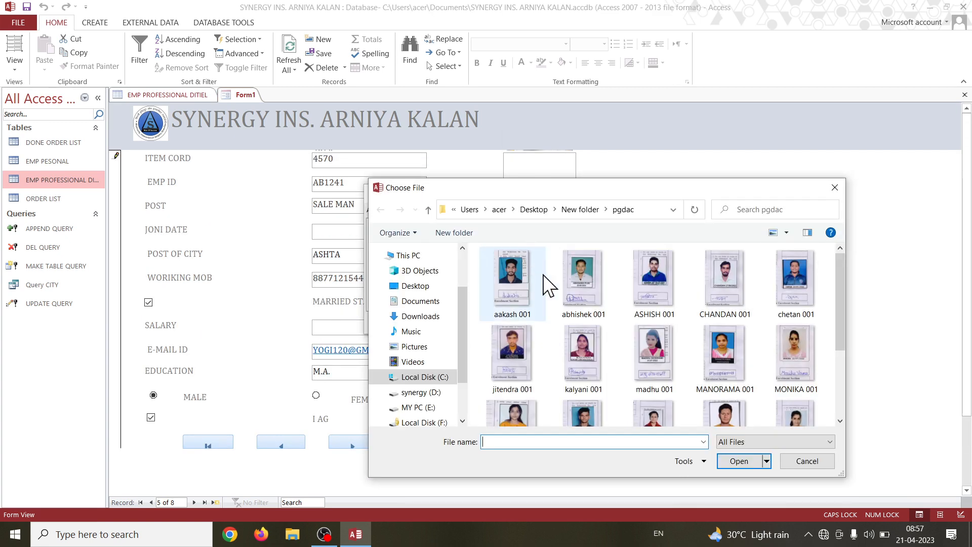
left_click(512, 355)
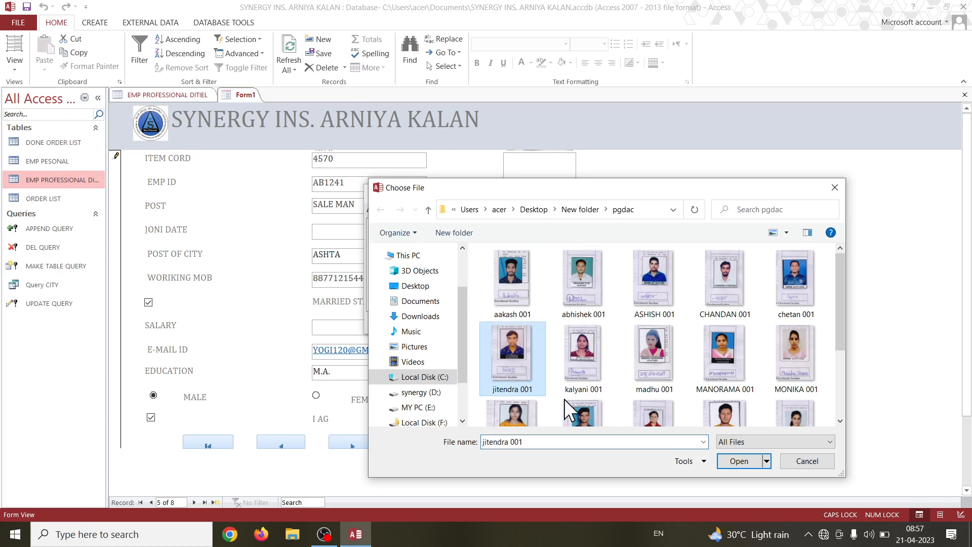
left_click(740, 461)
left_click(531, 322)
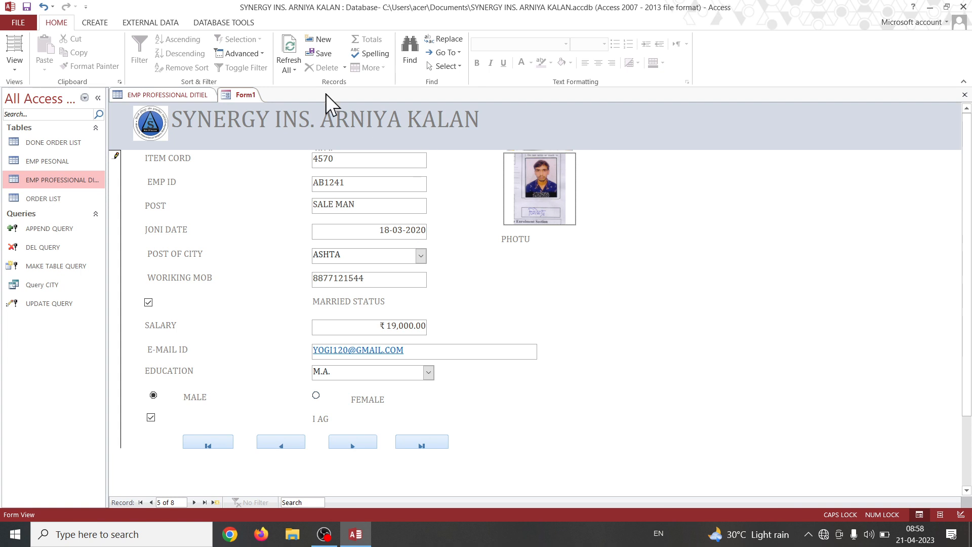
Switch Form1 to Design View and look over its fields and record buttons.
left_click(17, 71)
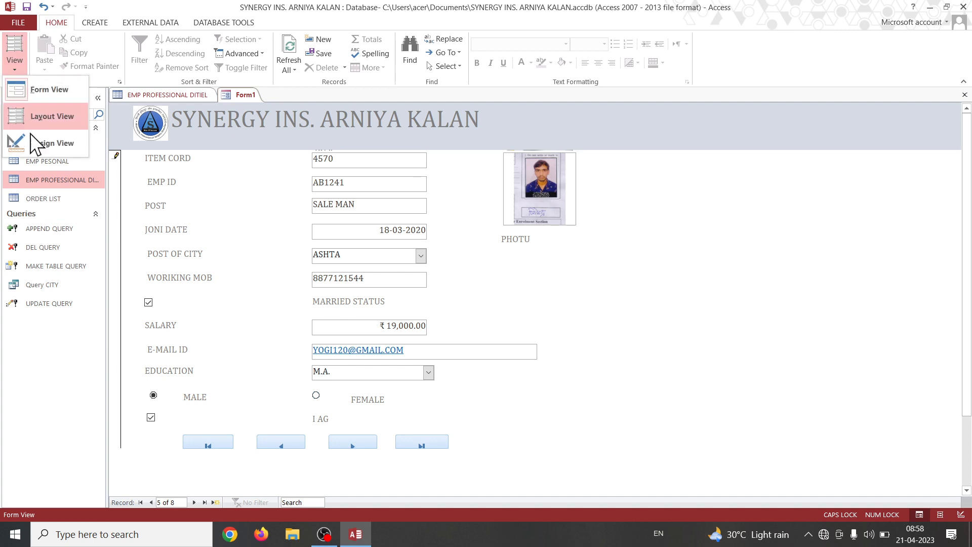
left_click(36, 139)
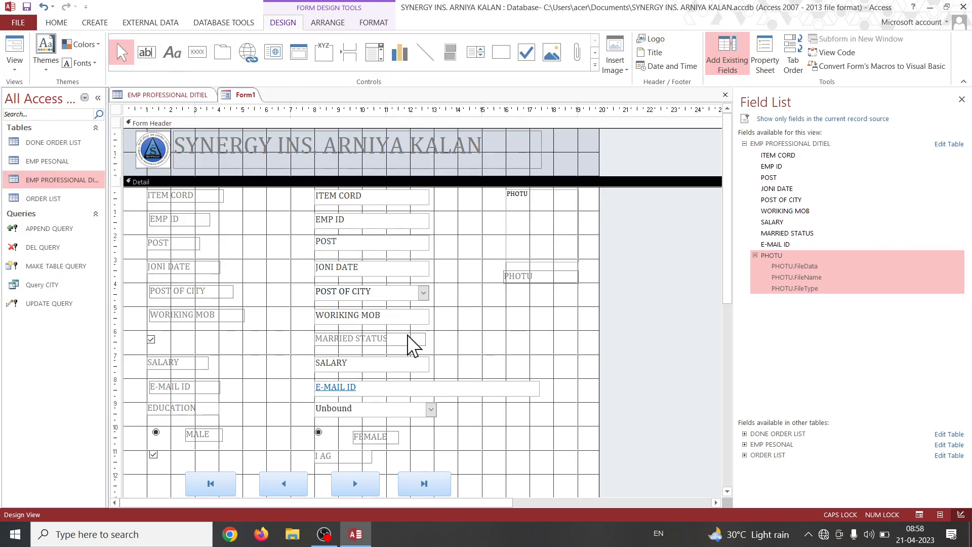
scroll(408, 341, "down", 2)
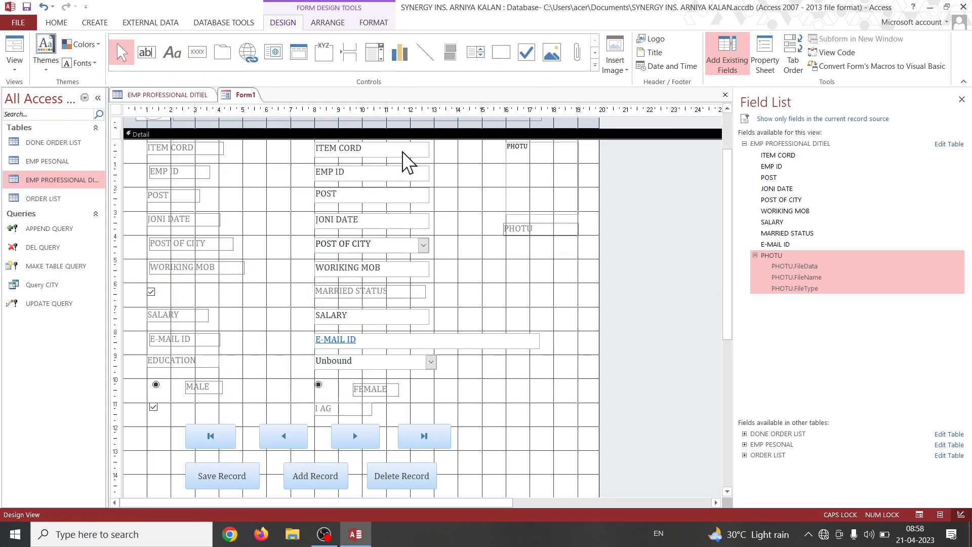
scroll(405, 158, "up", 2)
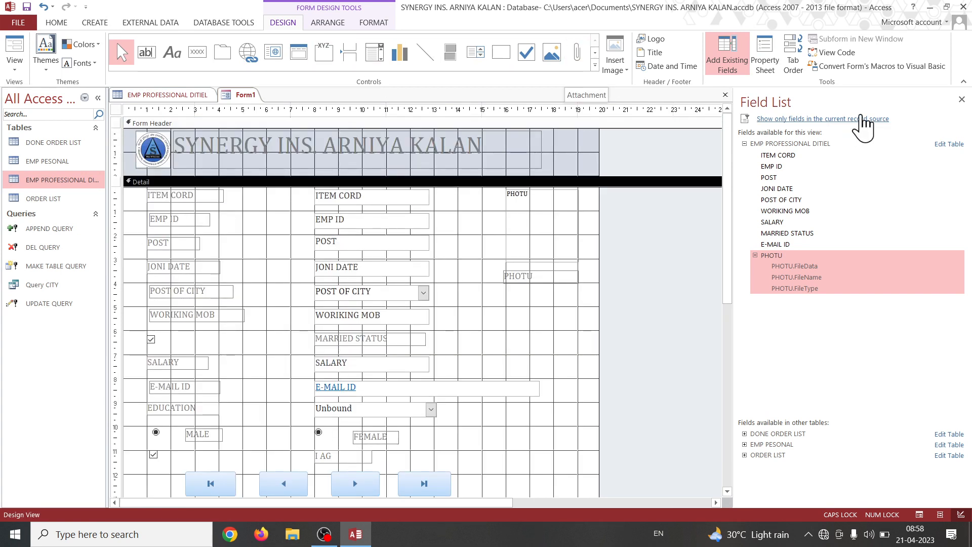
Show the Detail section's properties and review the Format, Data, Event, Other and All categories.
left_click(780, 66)
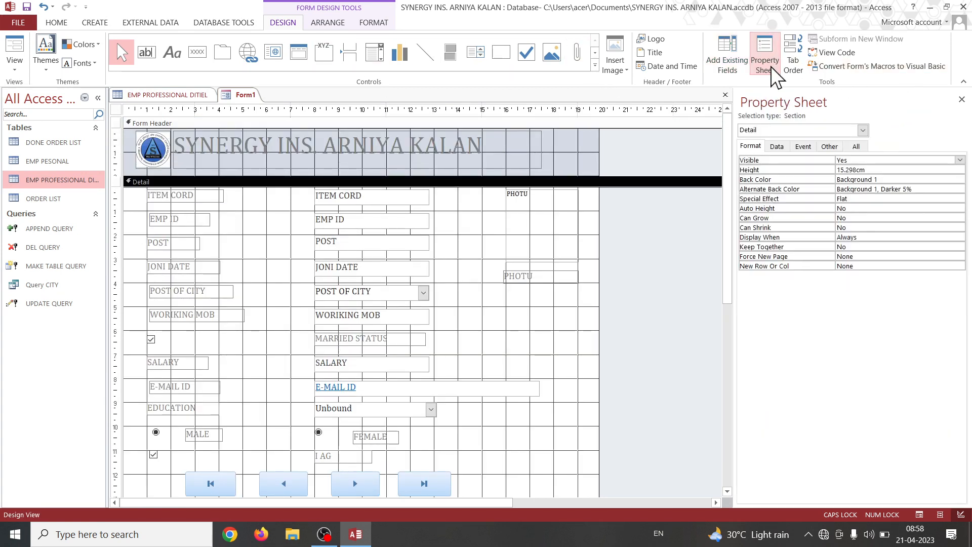
left_click(856, 147)
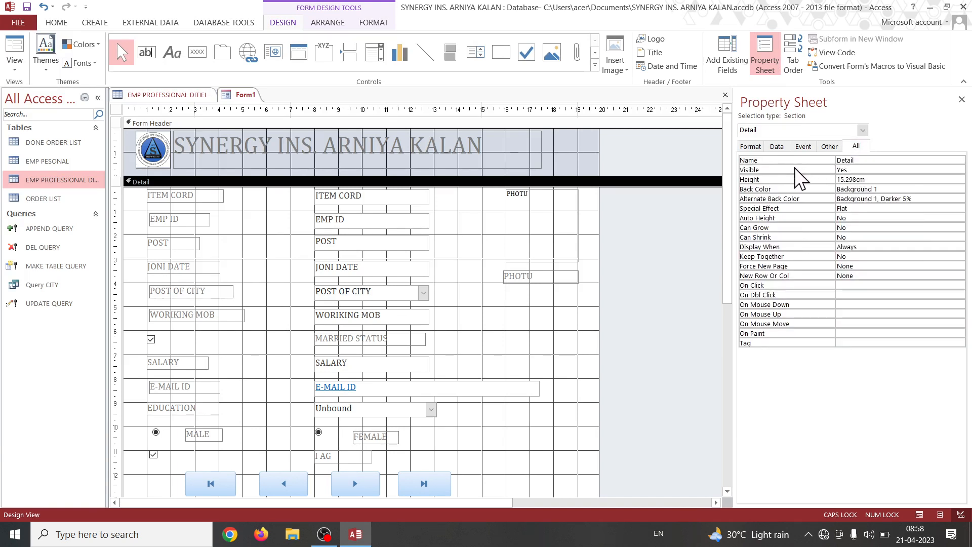
left_click(831, 147)
left_click(804, 148)
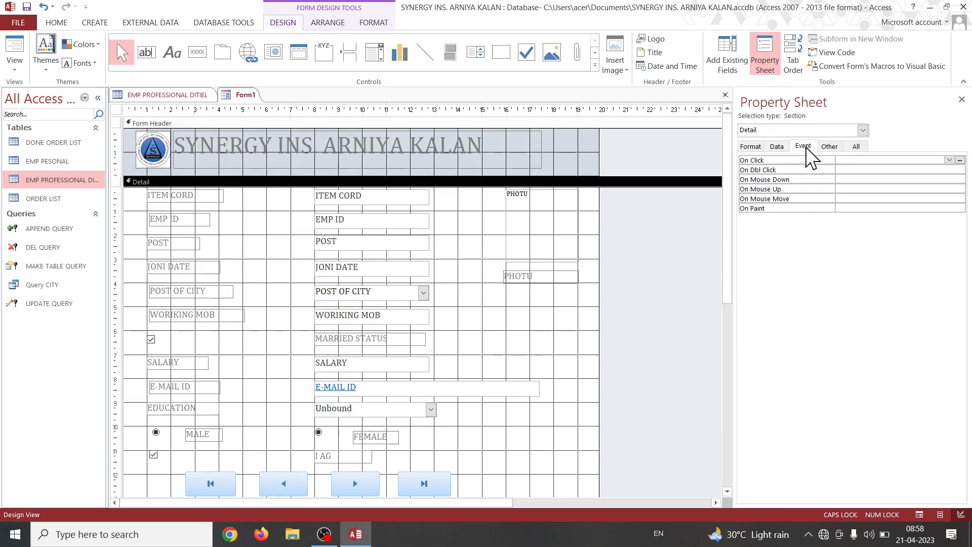
left_click(778, 148)
left_click(756, 147)
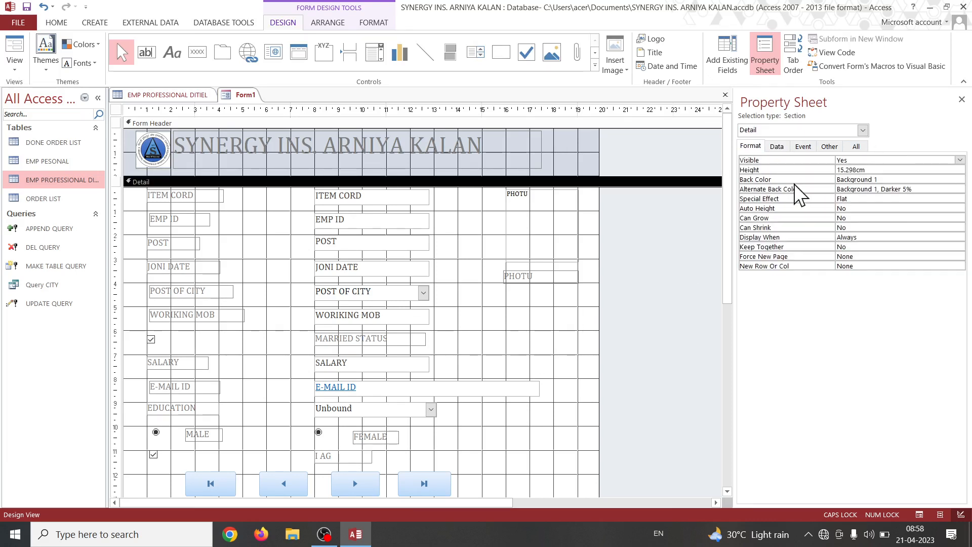
left_click(777, 148)
left_click(804, 147)
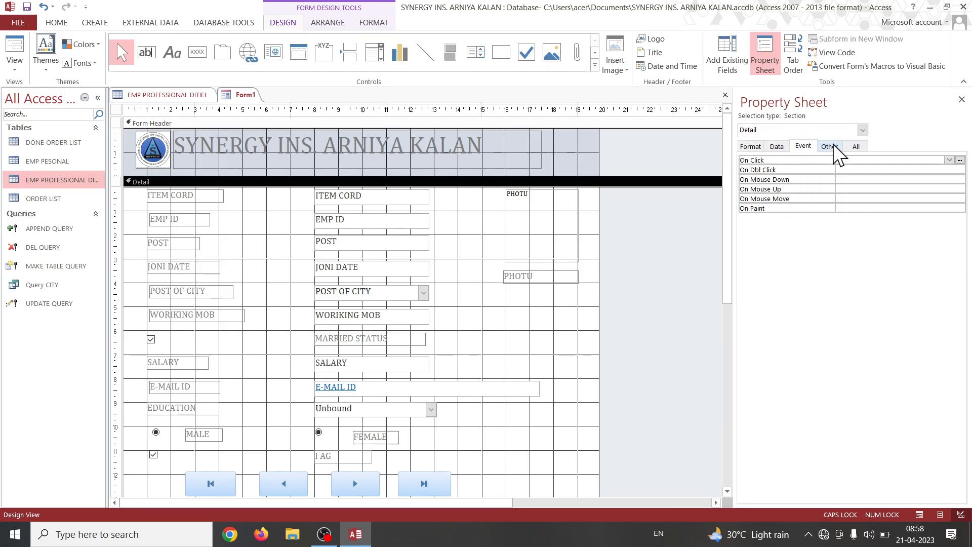
left_click(831, 148)
left_click(855, 148)
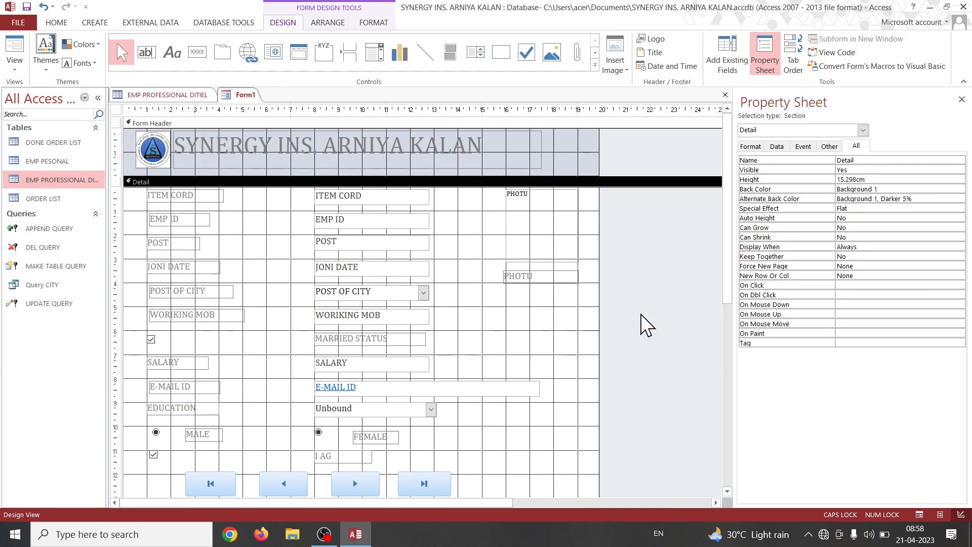
Select Command18 as the object whose properties are shown and examine its full list of properties.
left_click(864, 130)
scroll(810, 162, "up", 4)
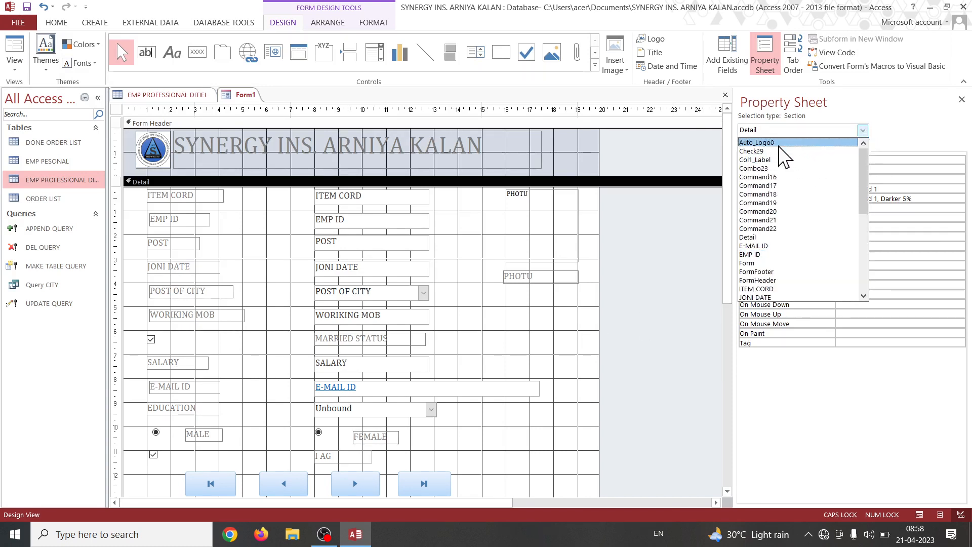
left_click(784, 194)
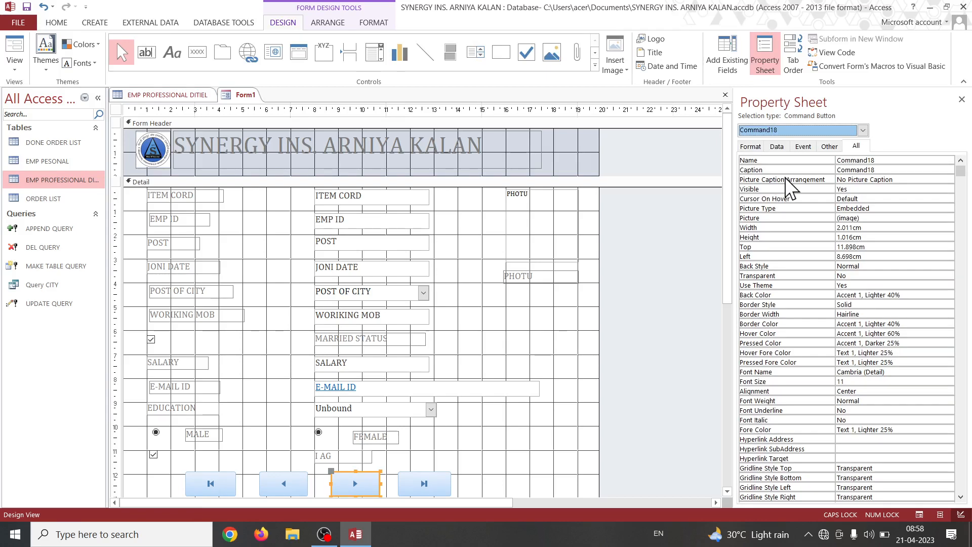
scroll(856, 325, "down", 5)
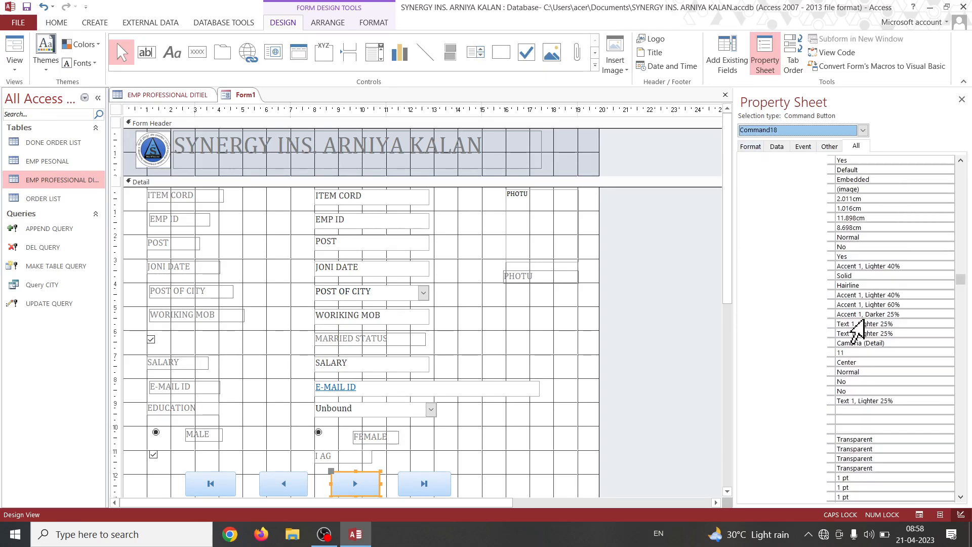
scroll(864, 319, "up", 3)
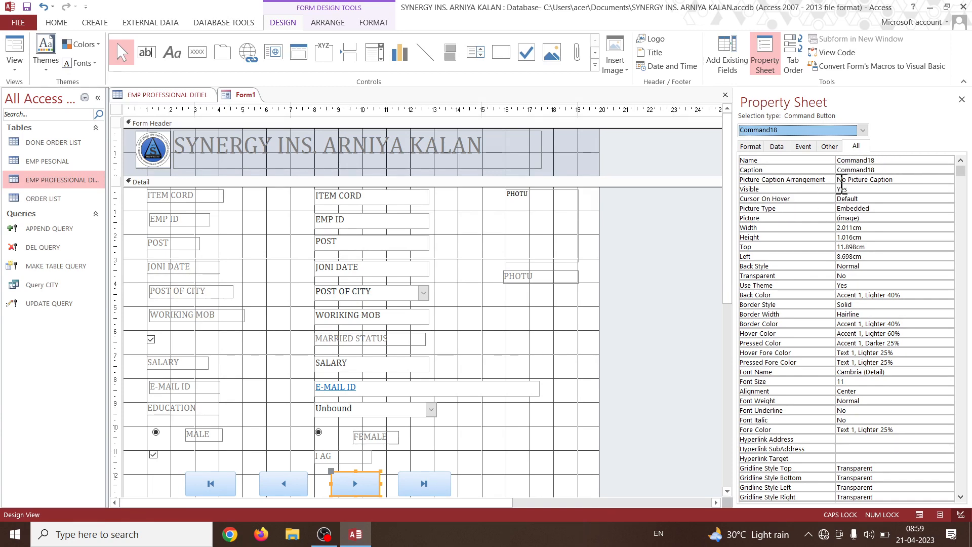
scroll(810, 306, "down", 1)
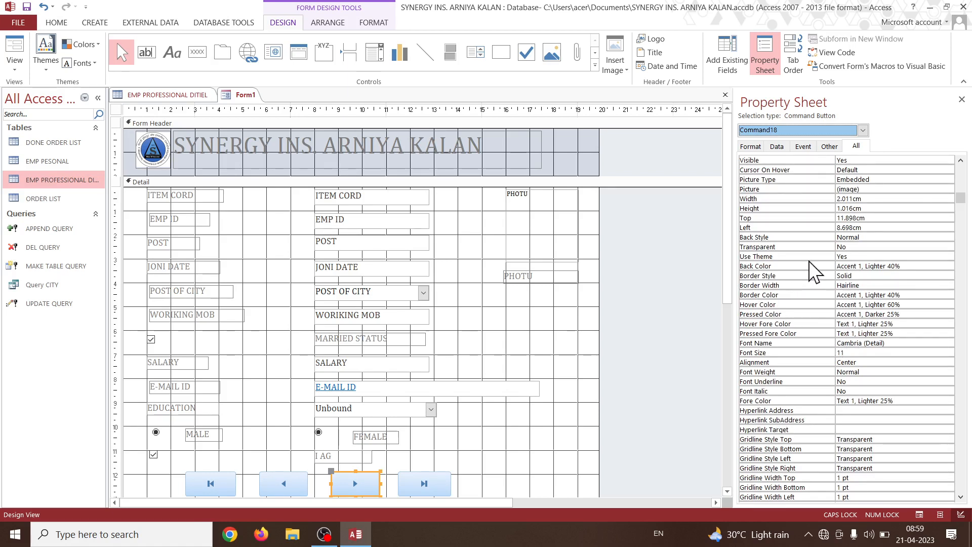
scroll(850, 457, "down", 2)
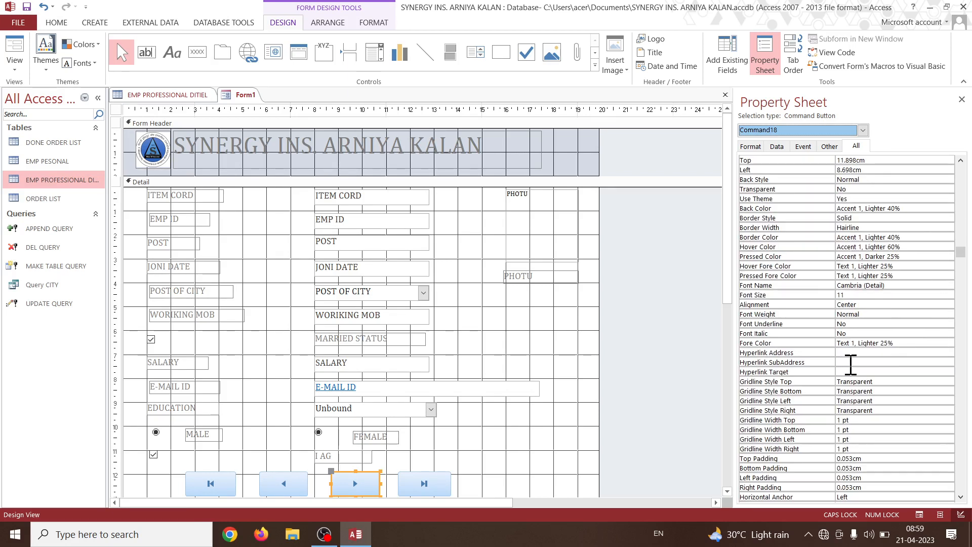
scroll(852, 364, "down", 1)
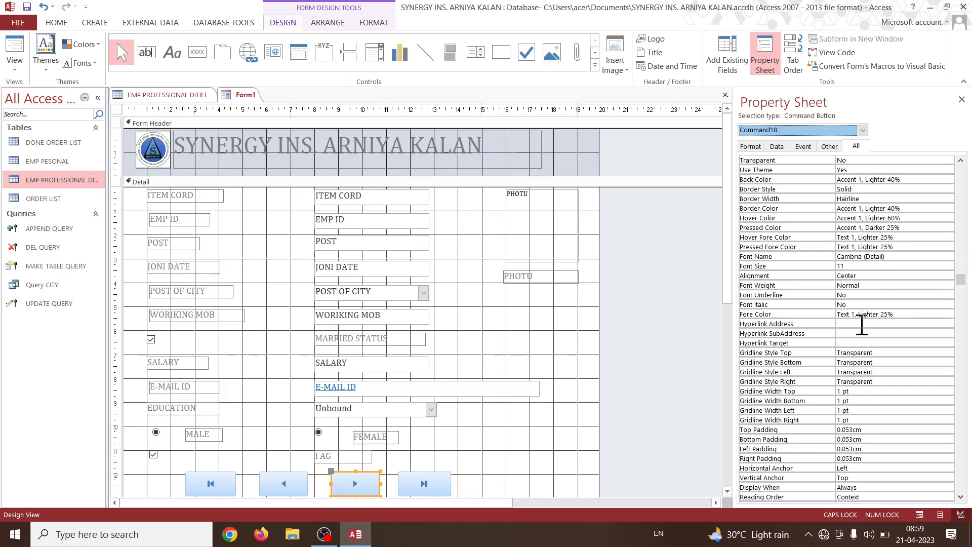
scroll(862, 325, "up", 4)
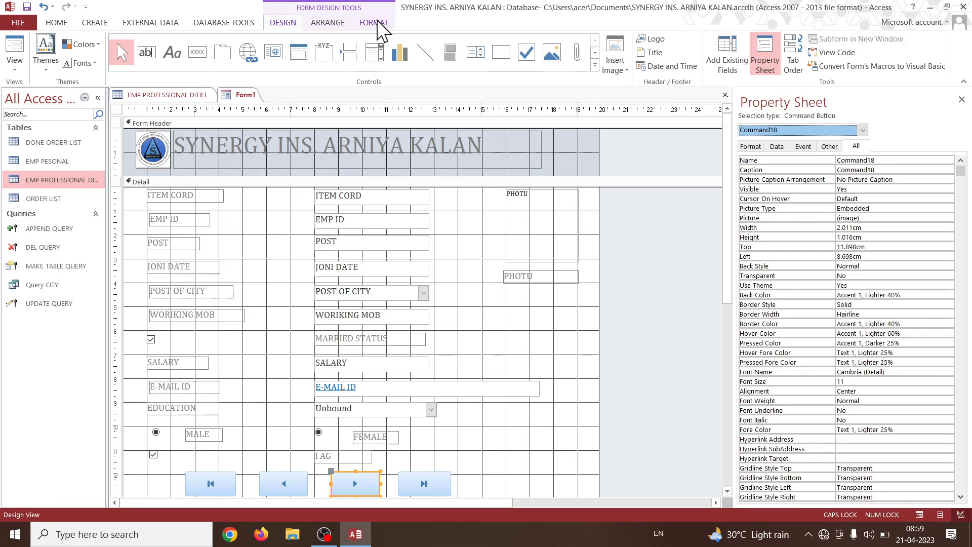
Try a solid black quick style and an orange quick style on the next-record button (Command18).
left_click(319, 22)
left_click(361, 23)
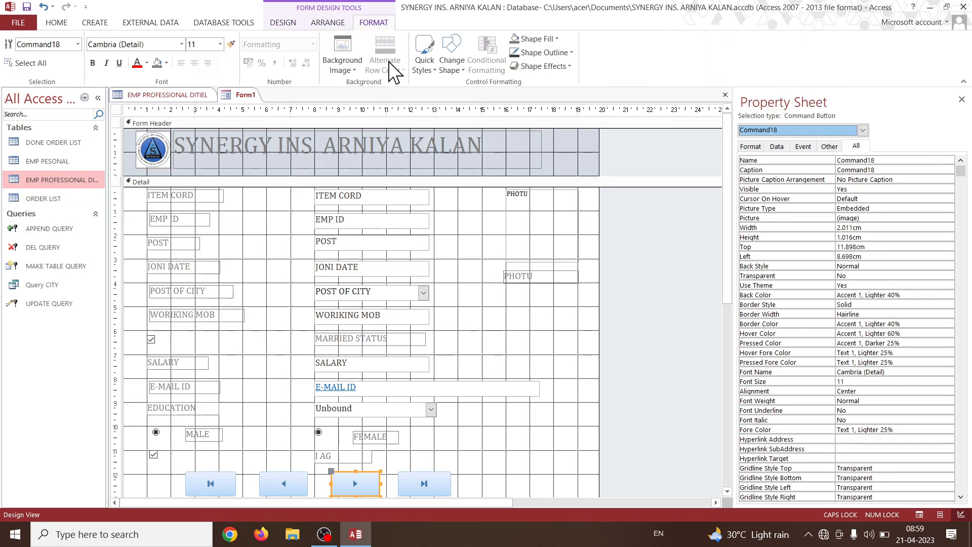
left_click(428, 68)
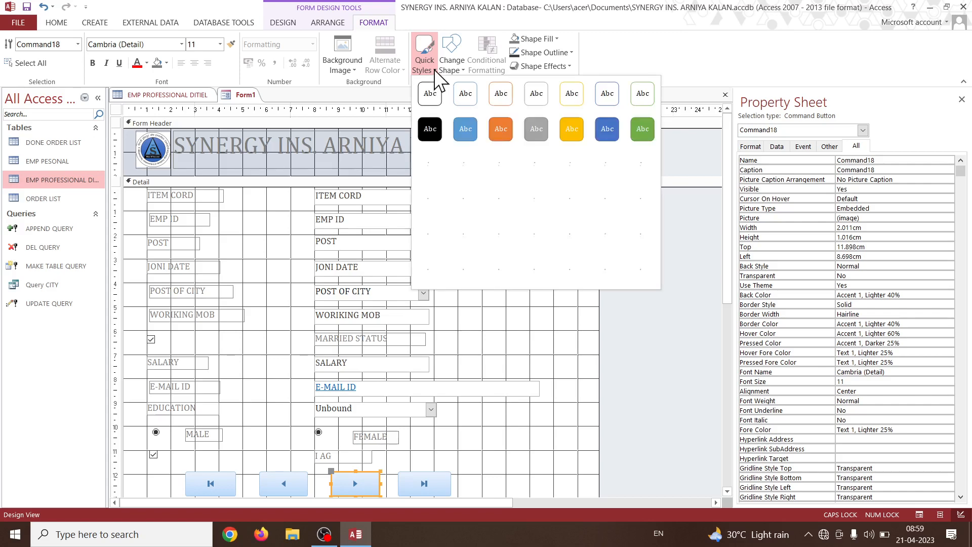
left_click(431, 129)
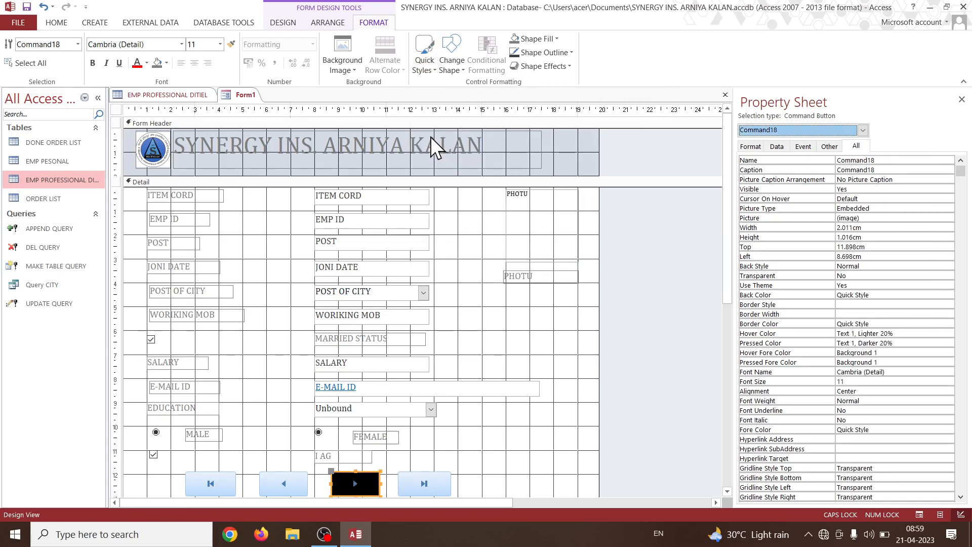
left_click(423, 69)
left_click(506, 163)
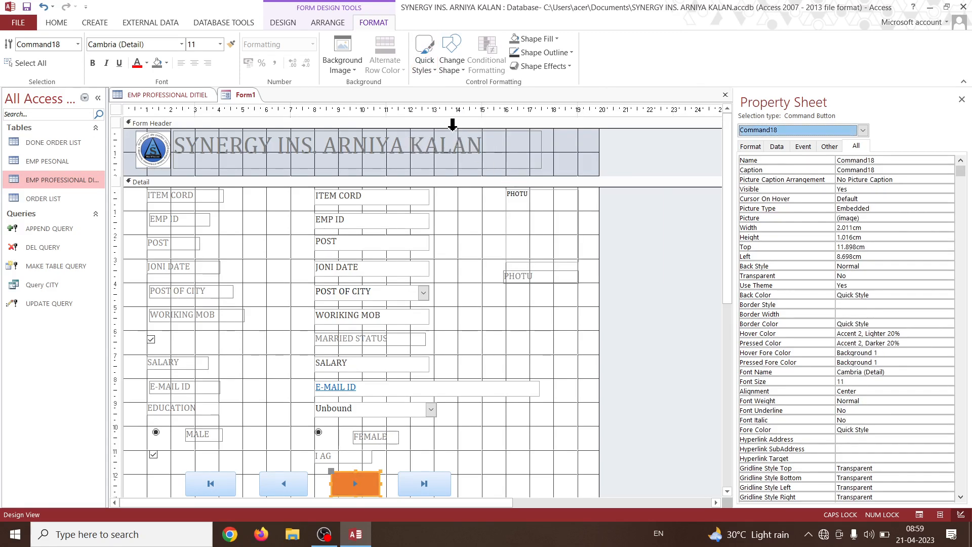
Apply the black gradient quick style to the next-record button and give it the first shape in the gallery's second row.
left_click(425, 69)
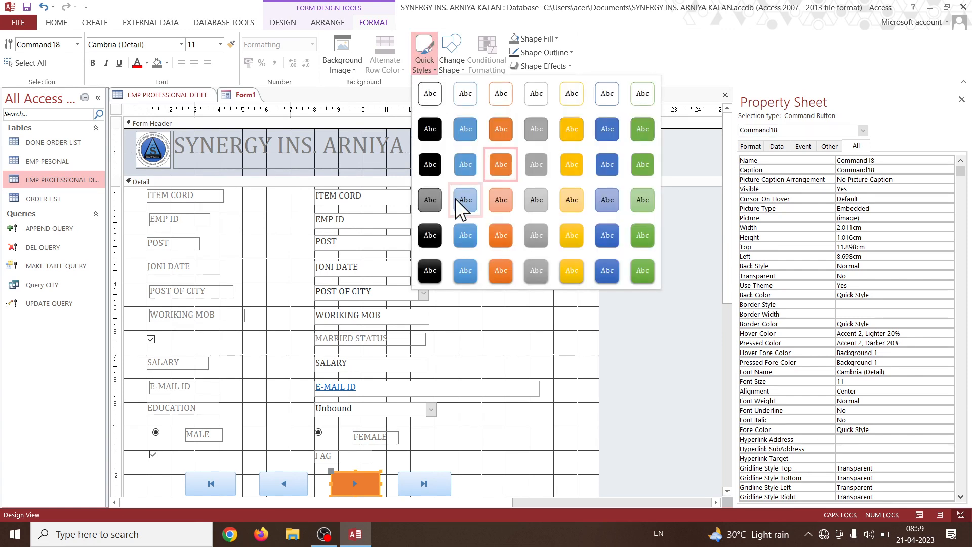
left_click(432, 236)
left_click(459, 71)
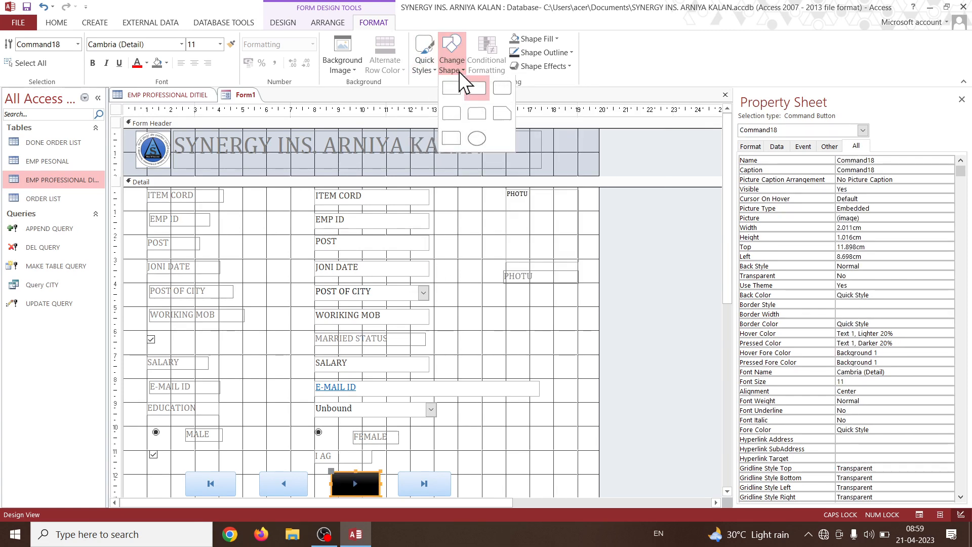
left_click(452, 113)
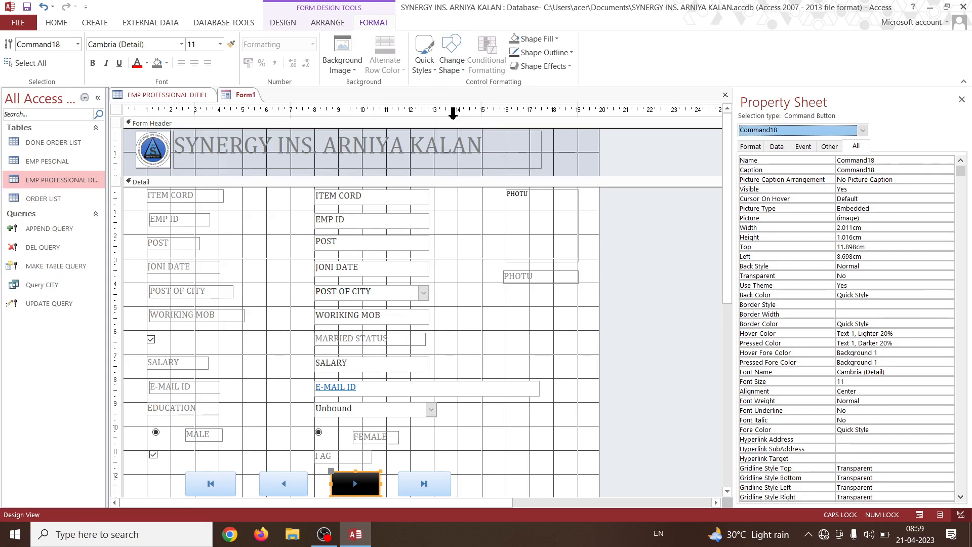
left_click(517, 443)
scroll(512, 434, "down", 2)
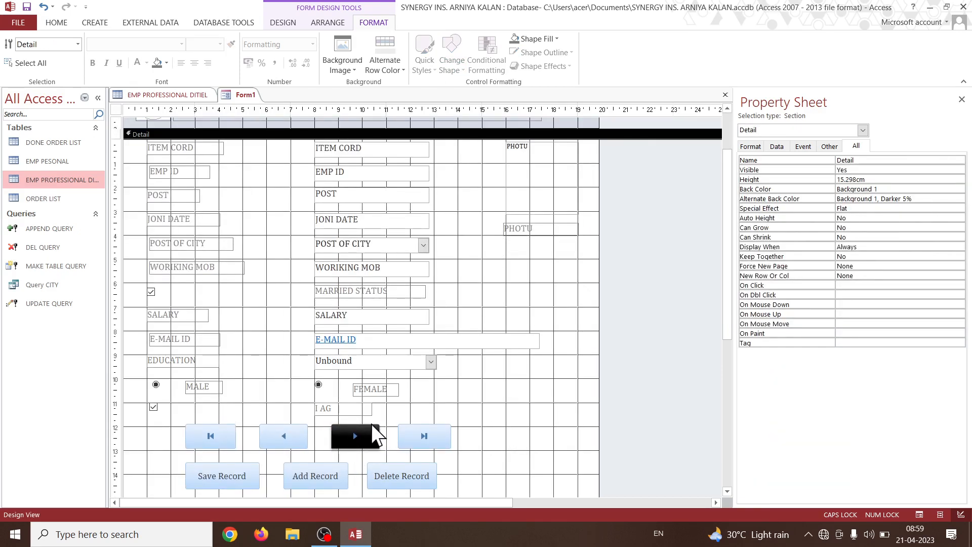
Give the next-record button a yellow shape outline with a 4 pt line thickness.
left_click(363, 436)
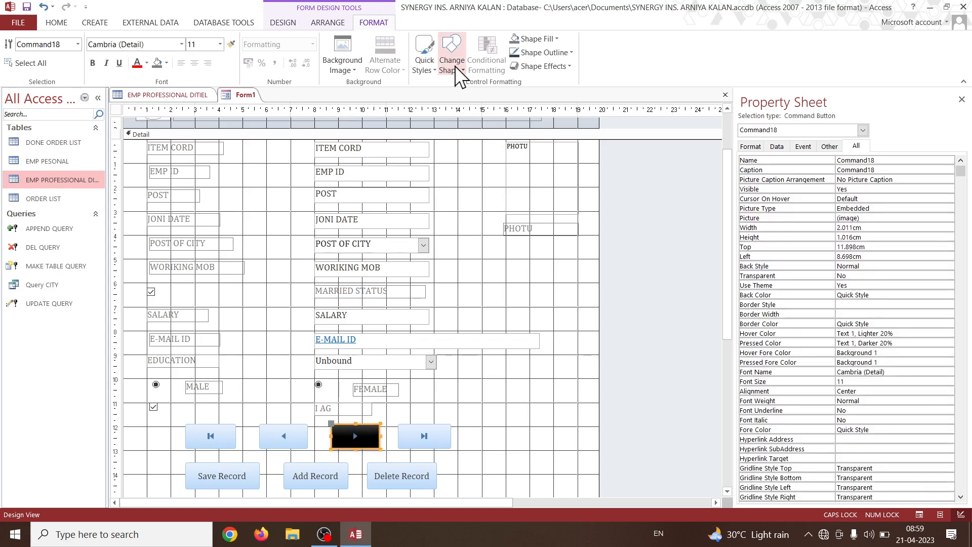
left_click(545, 40)
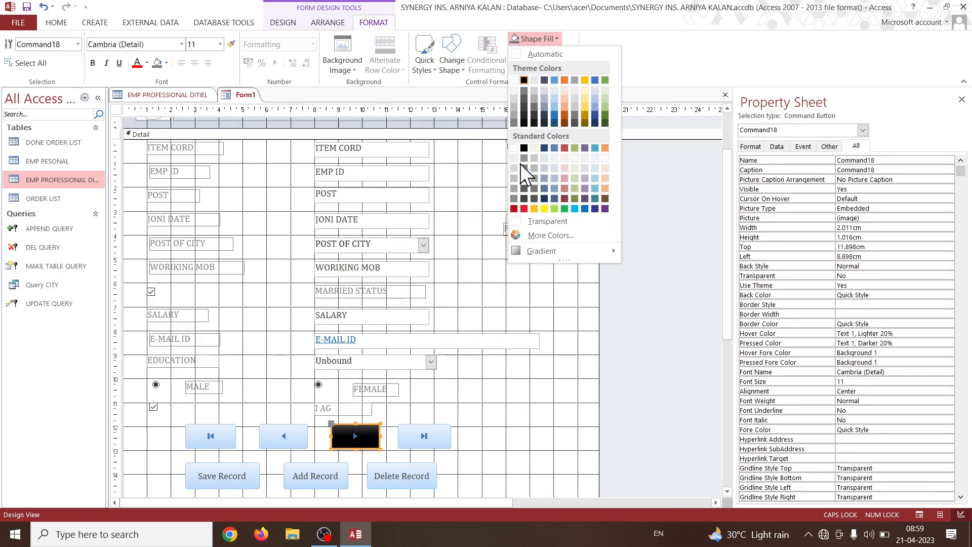
key("Escape")
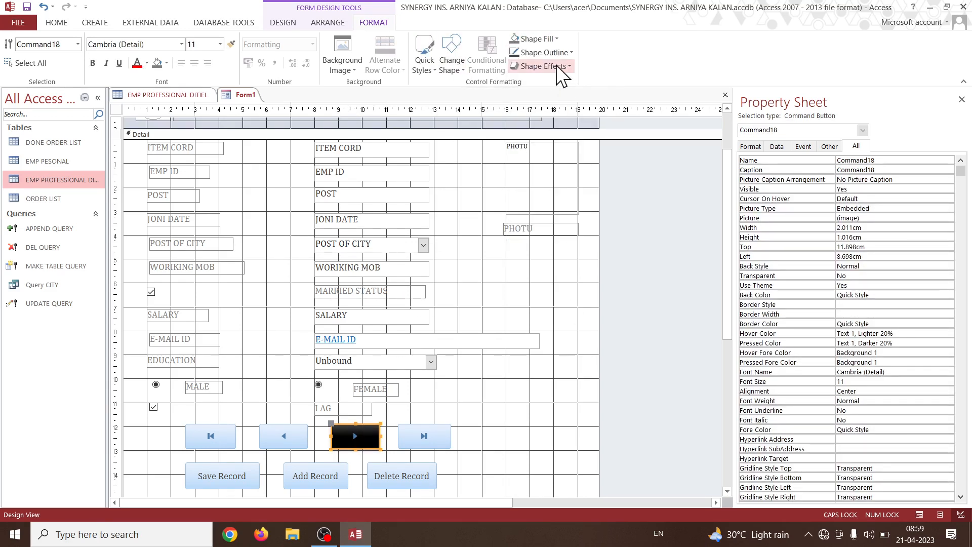
left_click(560, 52)
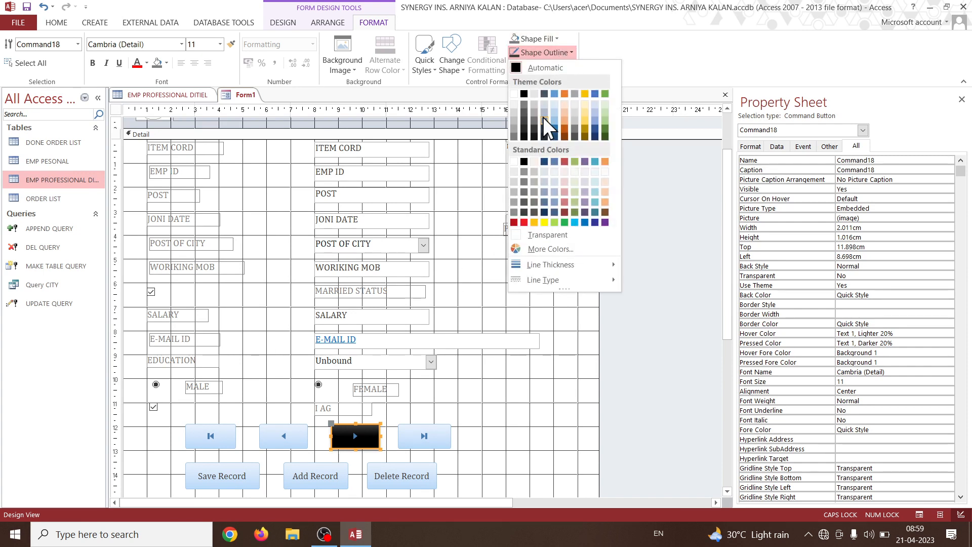
left_click(545, 223)
left_click(560, 53)
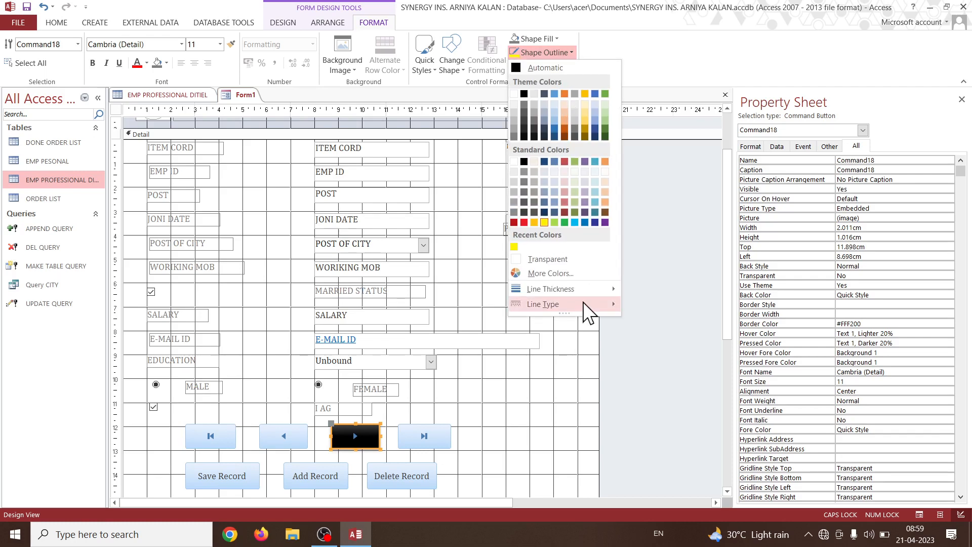
mouse_move(582, 297)
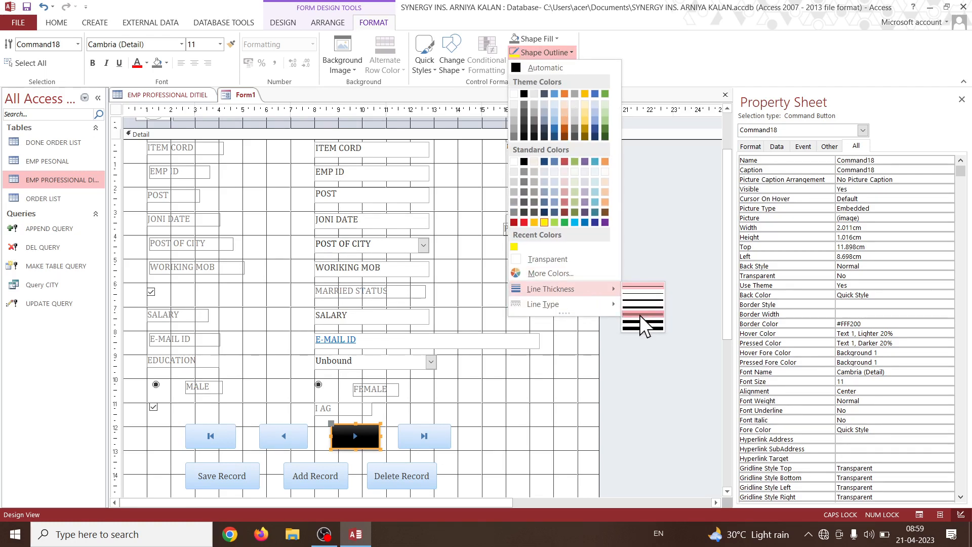
left_click(642, 324)
left_click(480, 444)
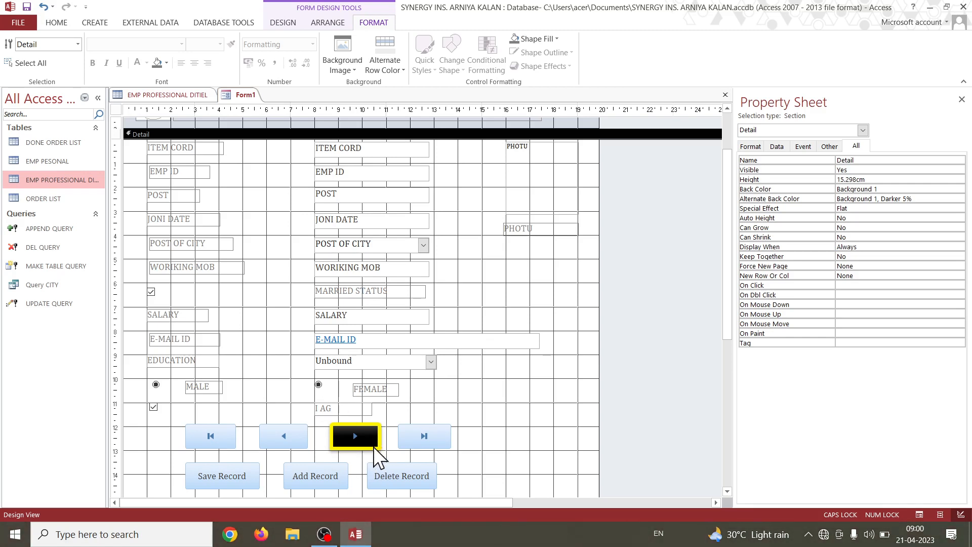
Apply the first bevel effect in the gallery's first Bevel row to the next-record button.
left_click(374, 444)
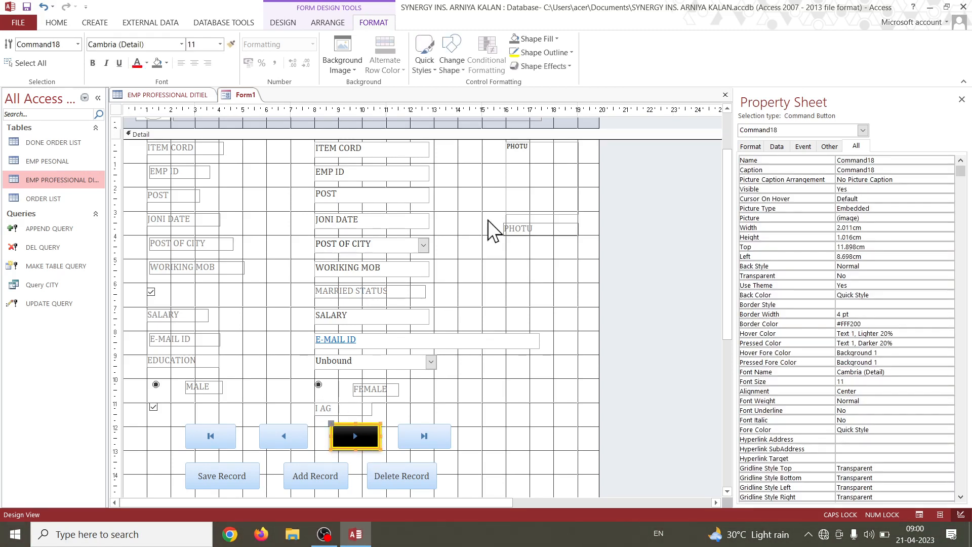
left_click(550, 69)
mouse_move(557, 177)
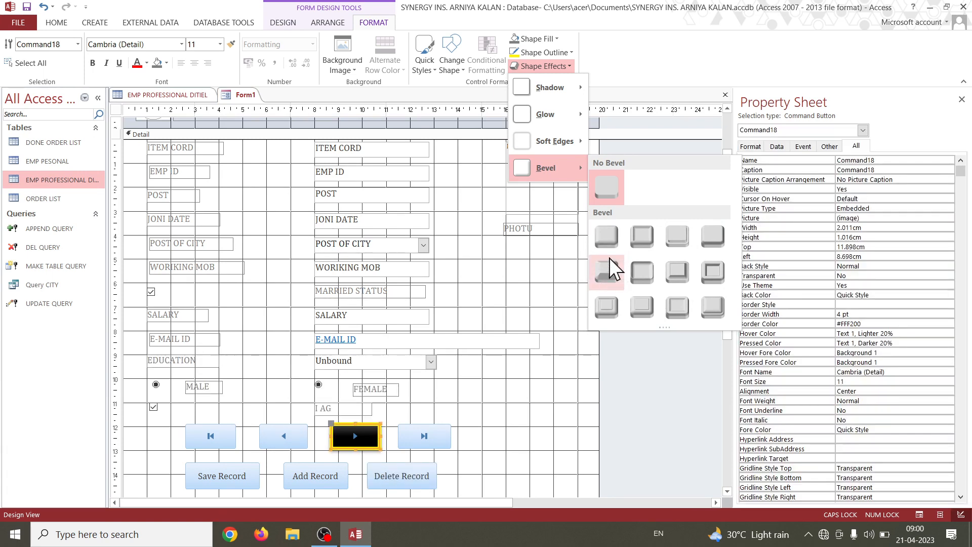
left_click(608, 242)
left_click(499, 433)
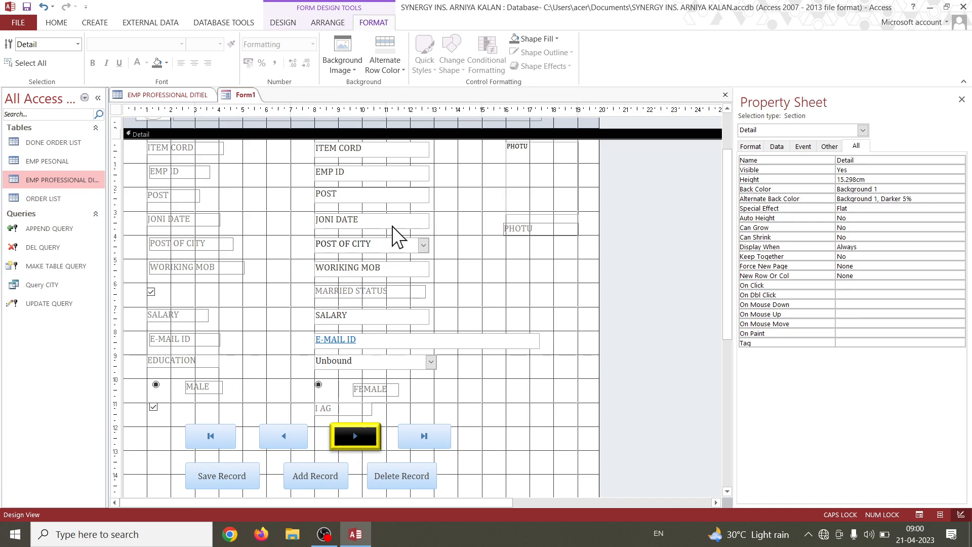
Look for a form background image in the pgdac, New folder and manu it.inc folders on the desktop.
left_click(359, 71)
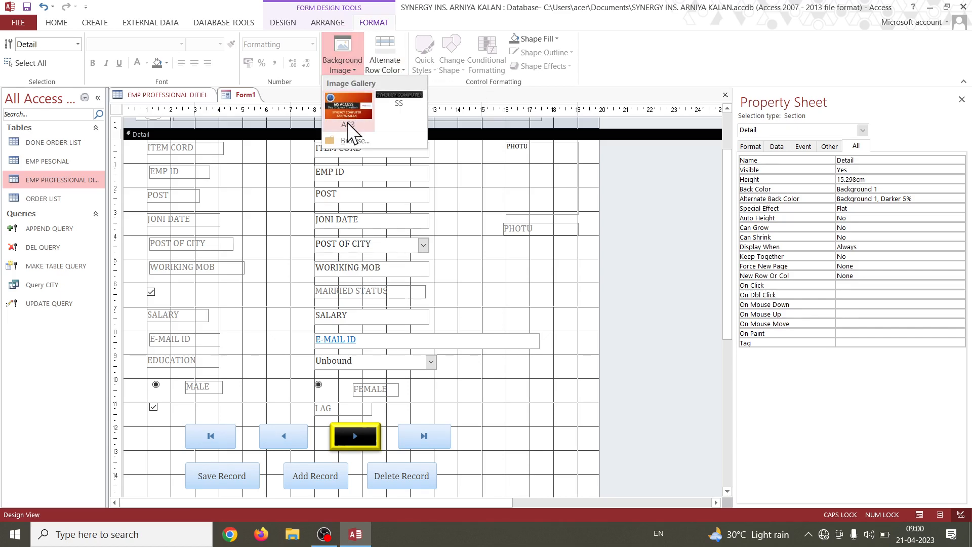
left_click(372, 142)
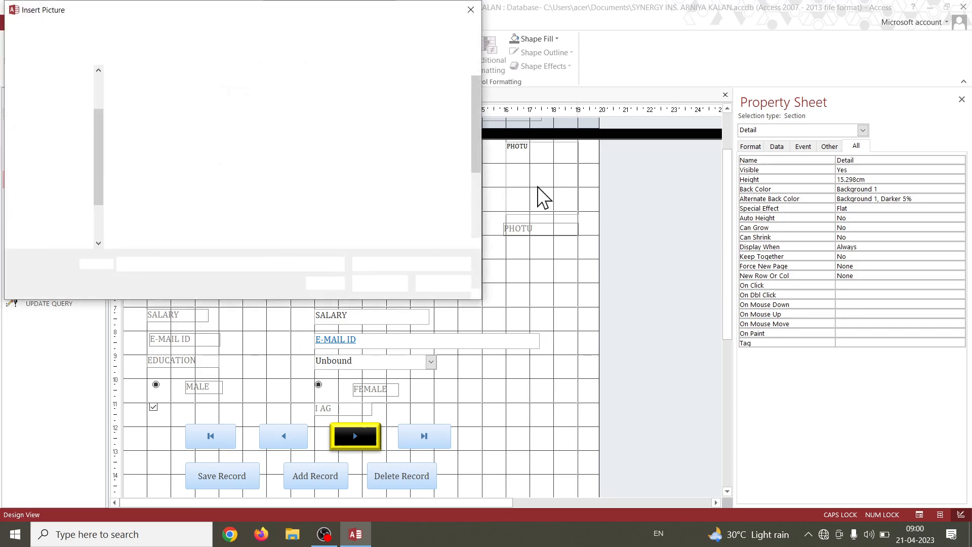
scroll(358, 158, "down", 5)
scroll(361, 166, "up", 5)
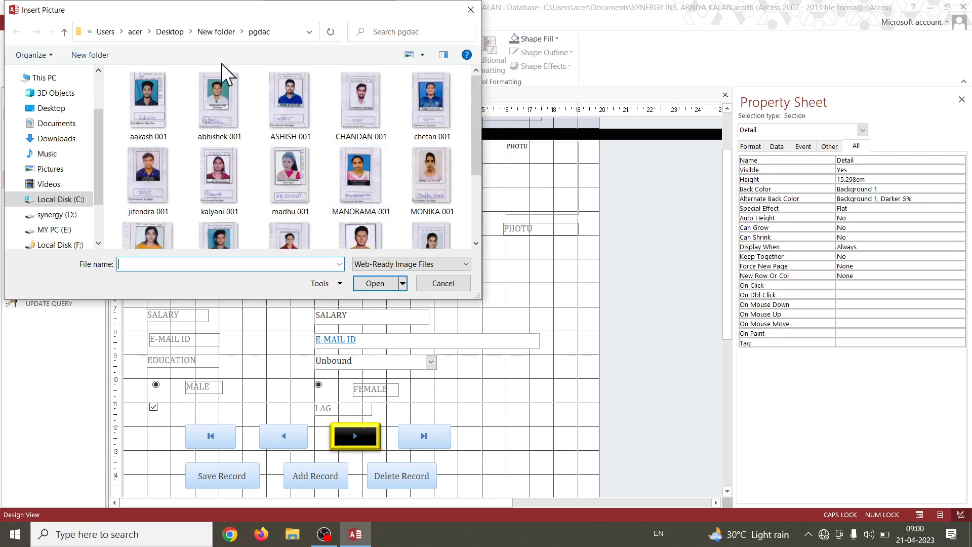
left_click(64, 33)
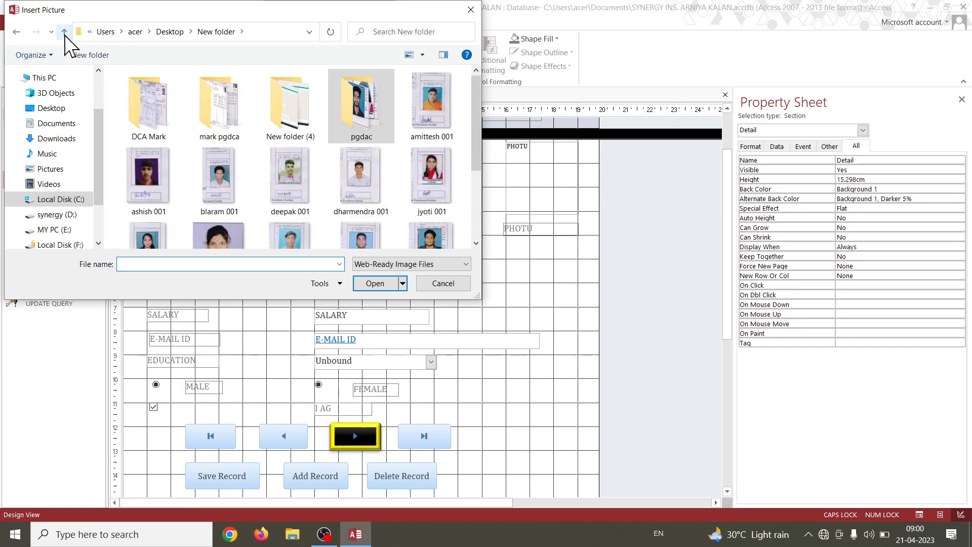
left_click(64, 33)
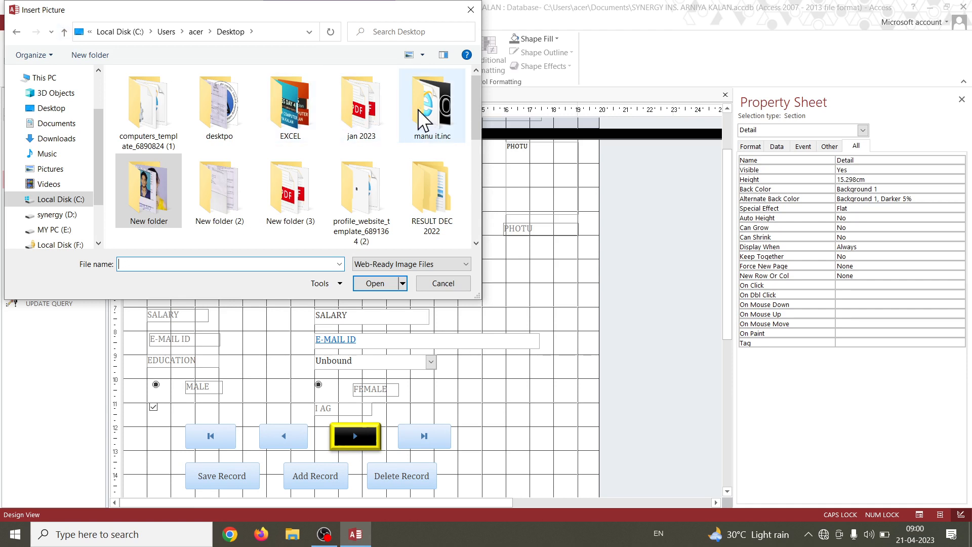
double_click(433, 107)
left_click(435, 106)
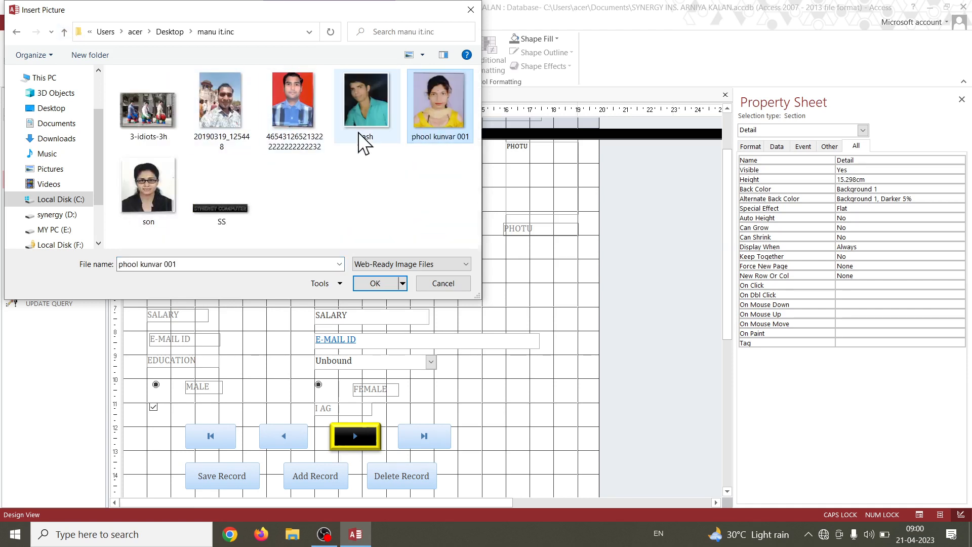
Try the Untitled-1122 logo from the desktpo folder as the form's background image, and undo it.
left_click(65, 32)
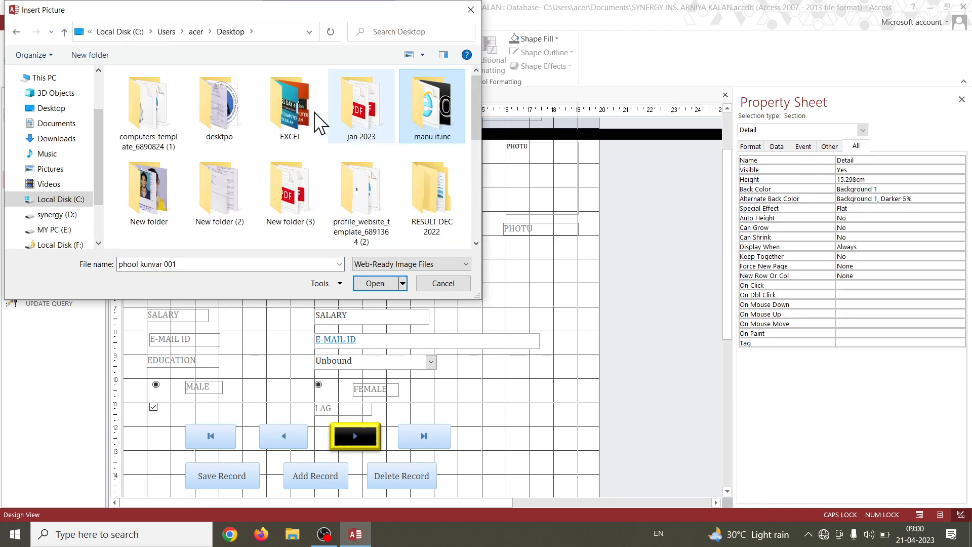
double_click(308, 124)
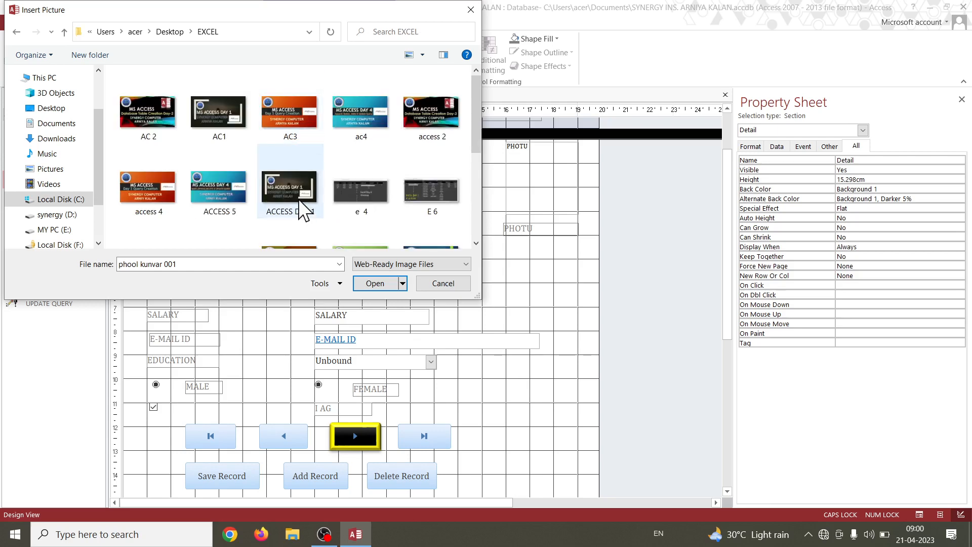
left_click(64, 33)
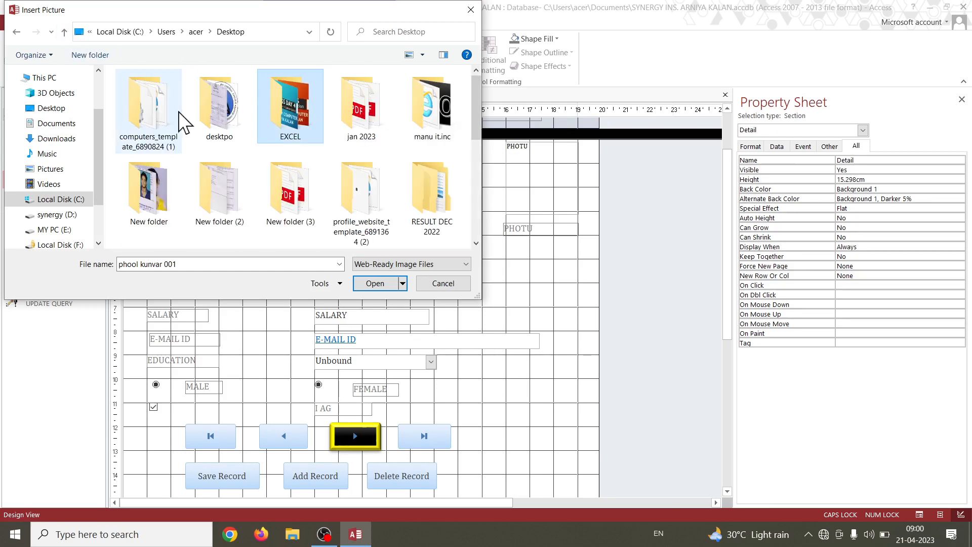
double_click(225, 122)
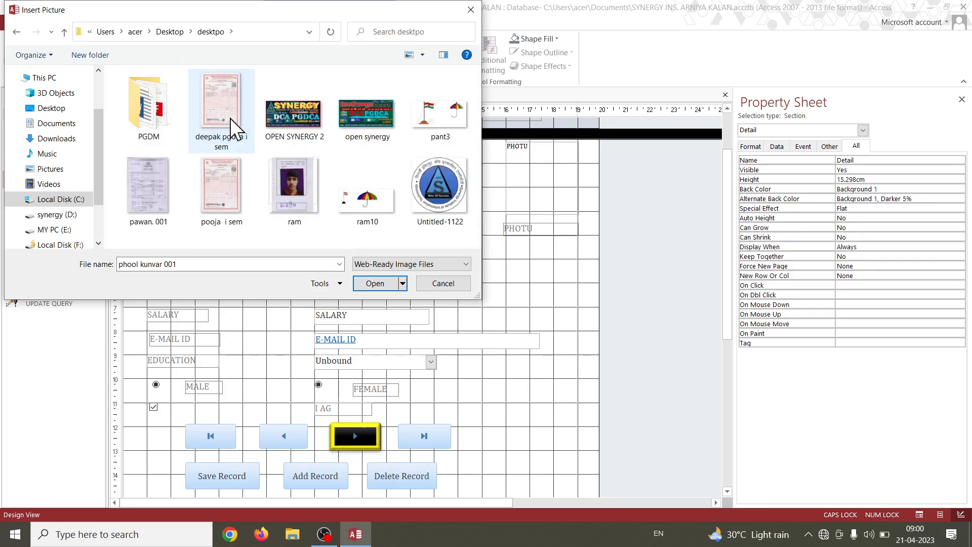
left_click(458, 202)
left_click(376, 284)
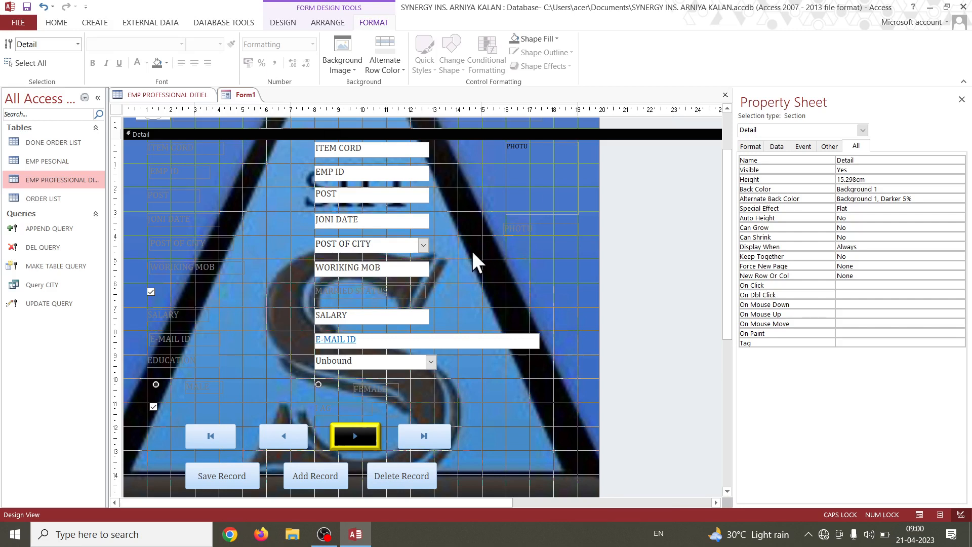
left_click(43, 7)
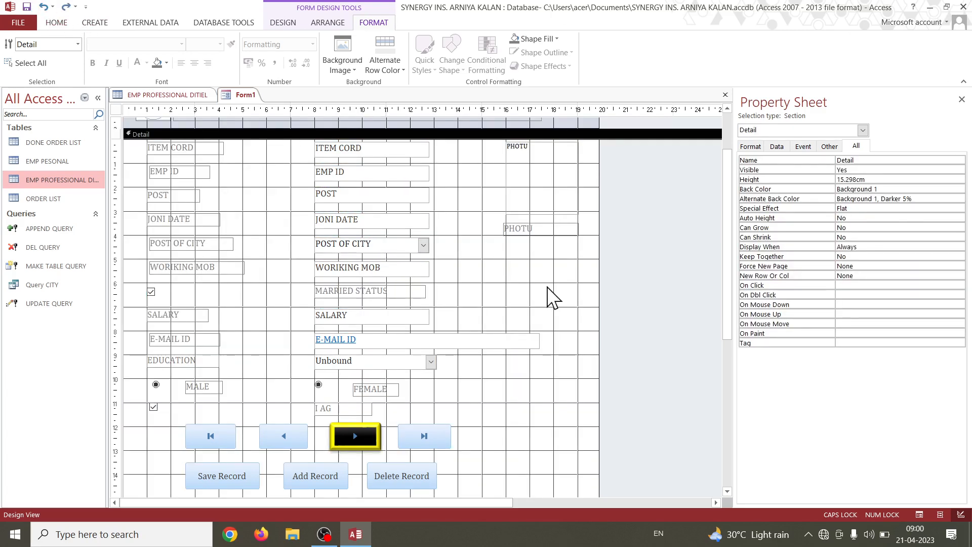
Try the blue Accent 1 as the Detail section's alternate row color, and set it to the orange Accent 2.
left_click(349, 66)
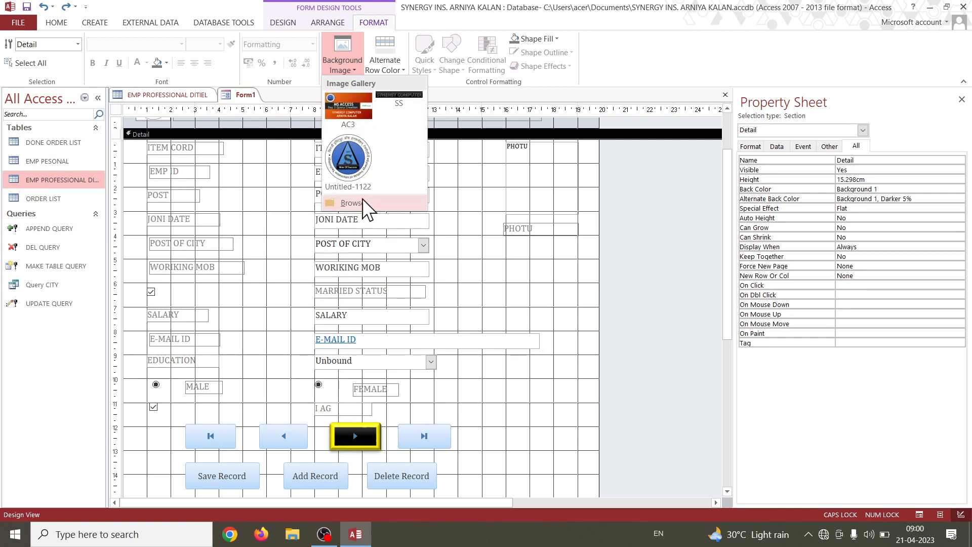
left_click(400, 71)
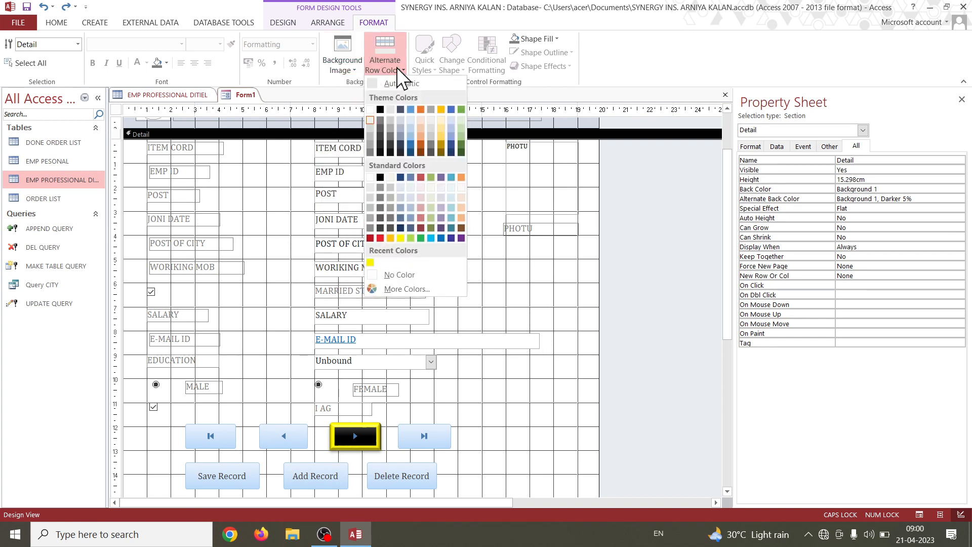
left_click(410, 109)
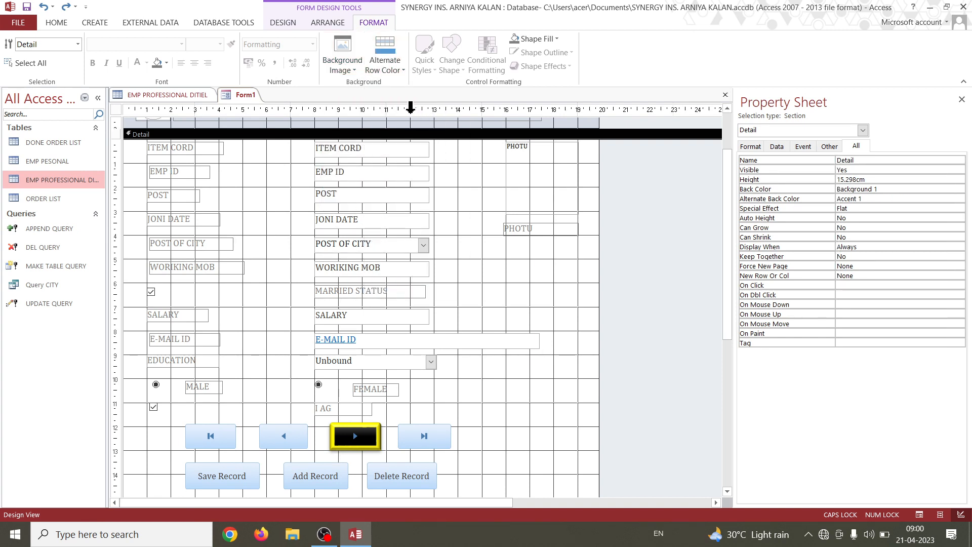
left_click(394, 70)
left_click(420, 110)
Switch Form1 to Form View to check the formatted form with its record data.
left_click(54, 23)
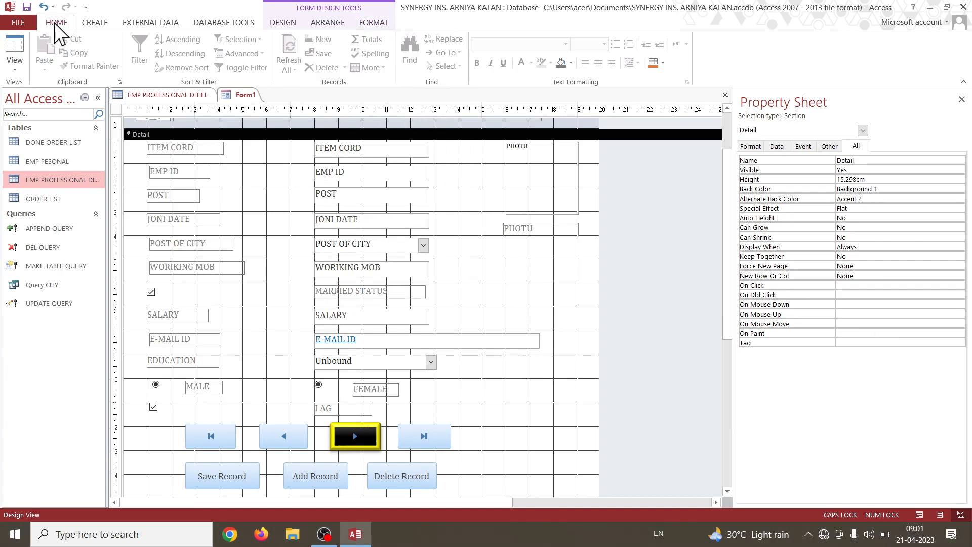
left_click(19, 66)
left_click(26, 96)
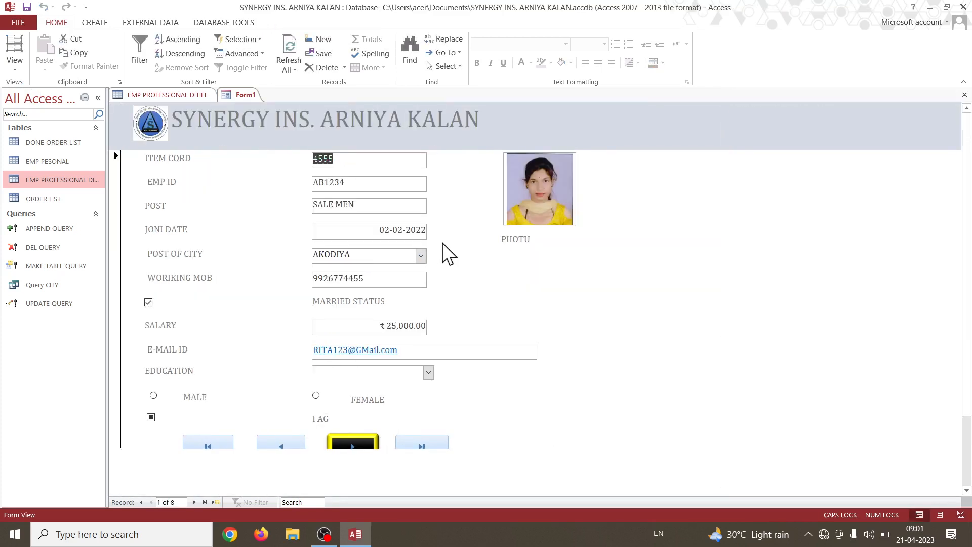